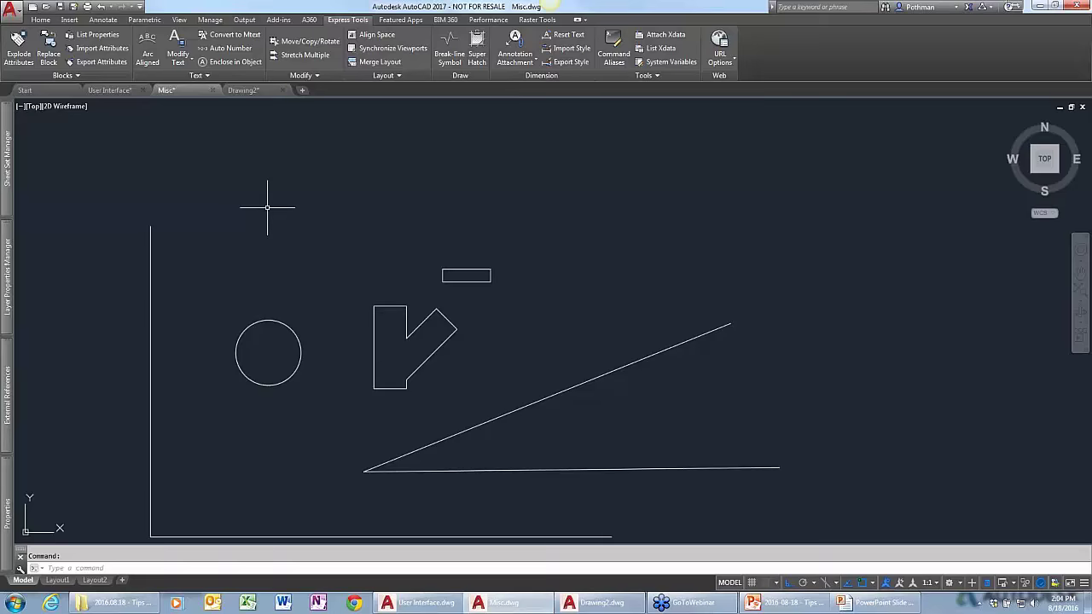
Open the drawing properties of Misc.dwg and review the general file information and the summary details, including the author.
{"action": "left_click", "coordinate": [17, 9]}
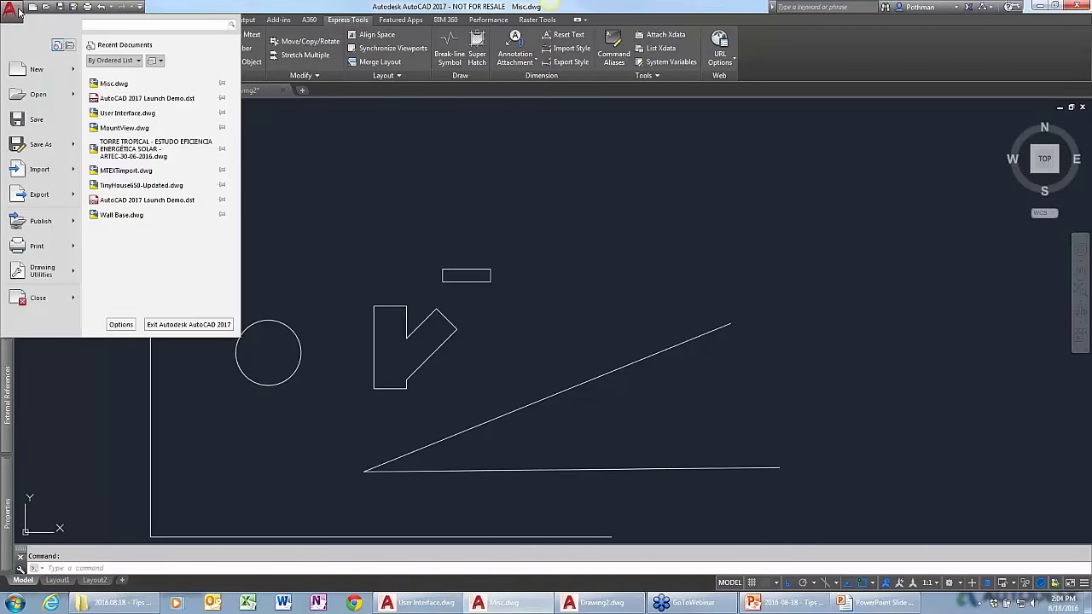
{"action": "left_click", "coordinate": [49, 275]}
{"action": "mouse_move", "coordinate": [60, 272]}
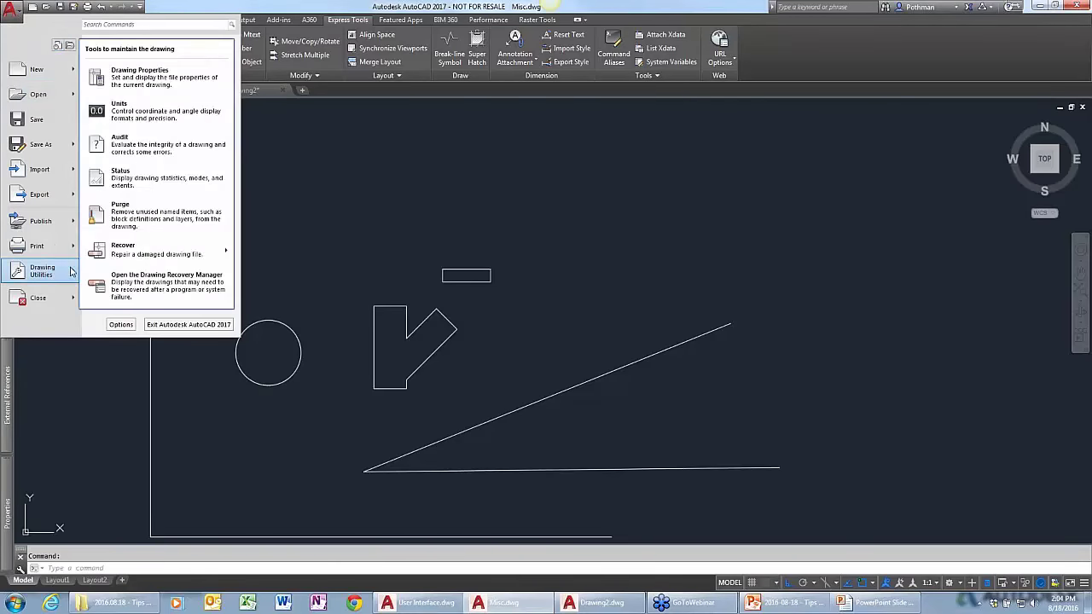
{"action": "left_click", "coordinate": [148, 77]}
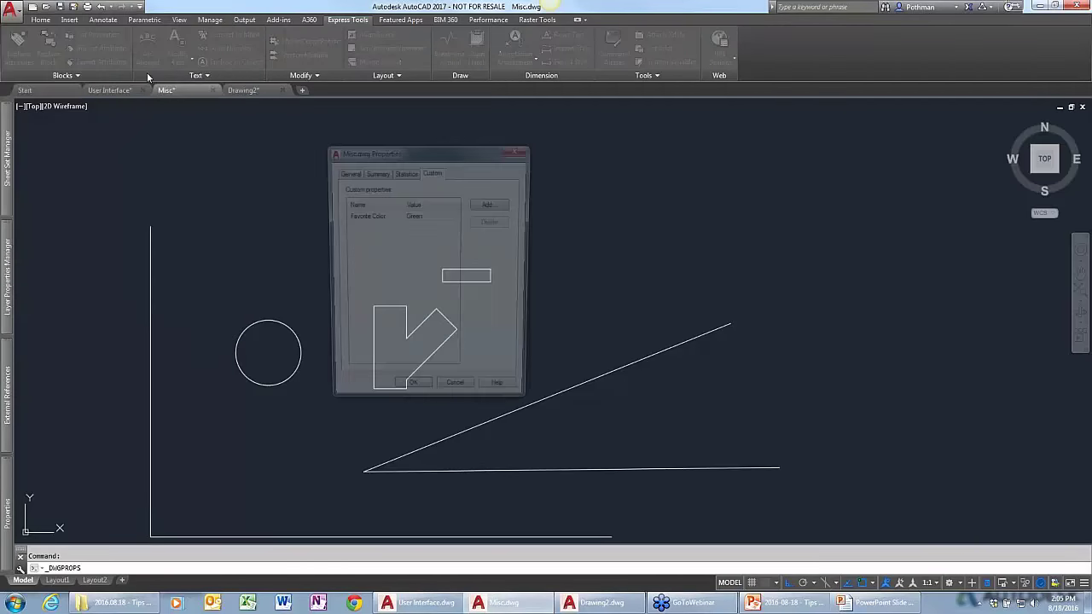
{"action": "left_click", "coordinate": [346, 172]}
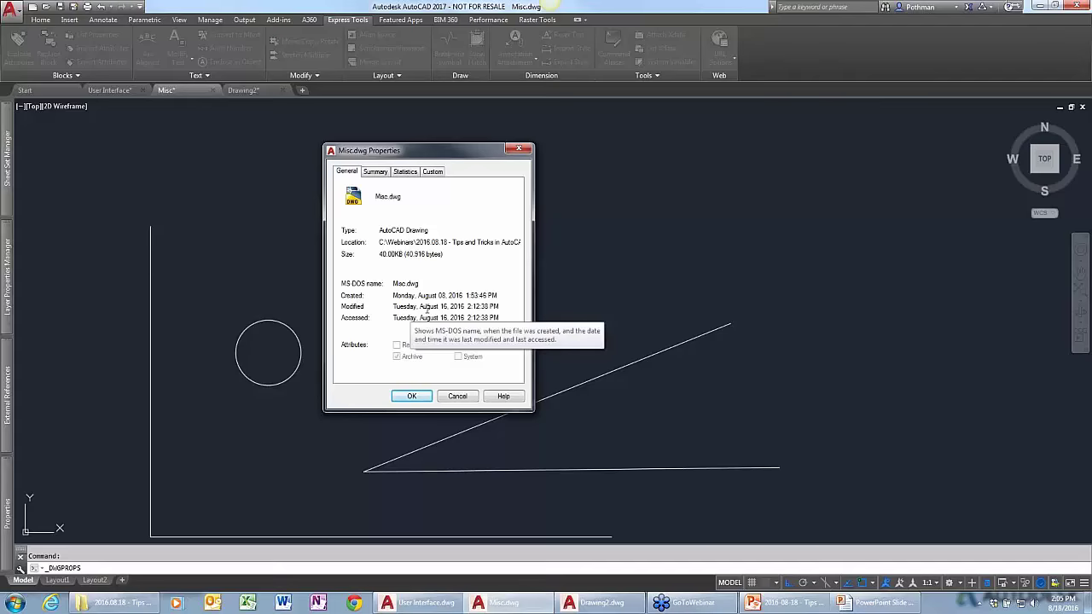
{"action": "left_click", "coordinate": [375, 173]}
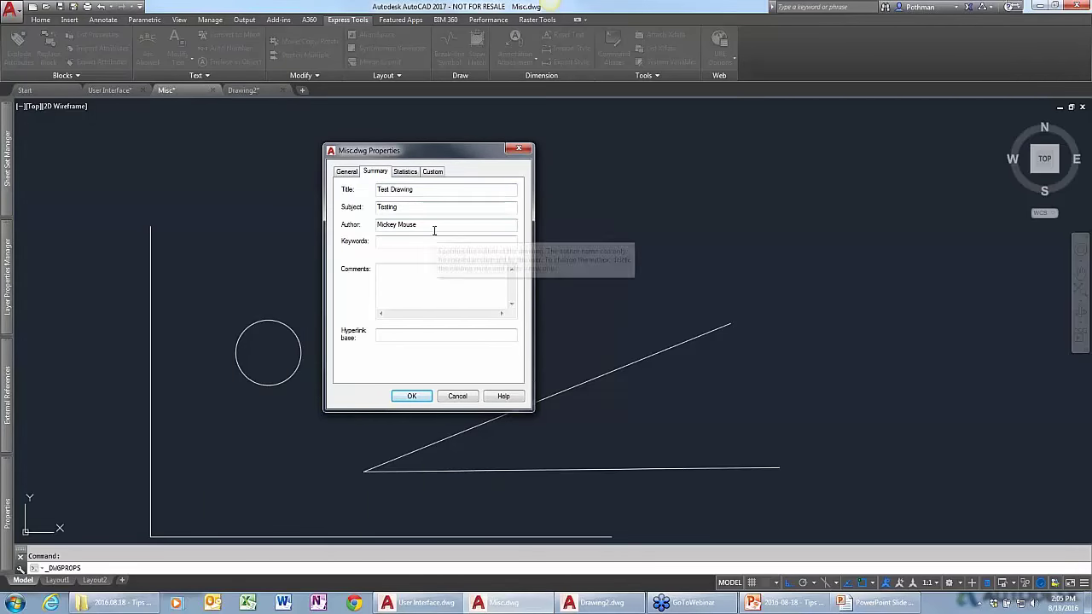
{"action": "left_click_drag", "start_coordinate": [419, 226], "coordinate": [373, 260]}
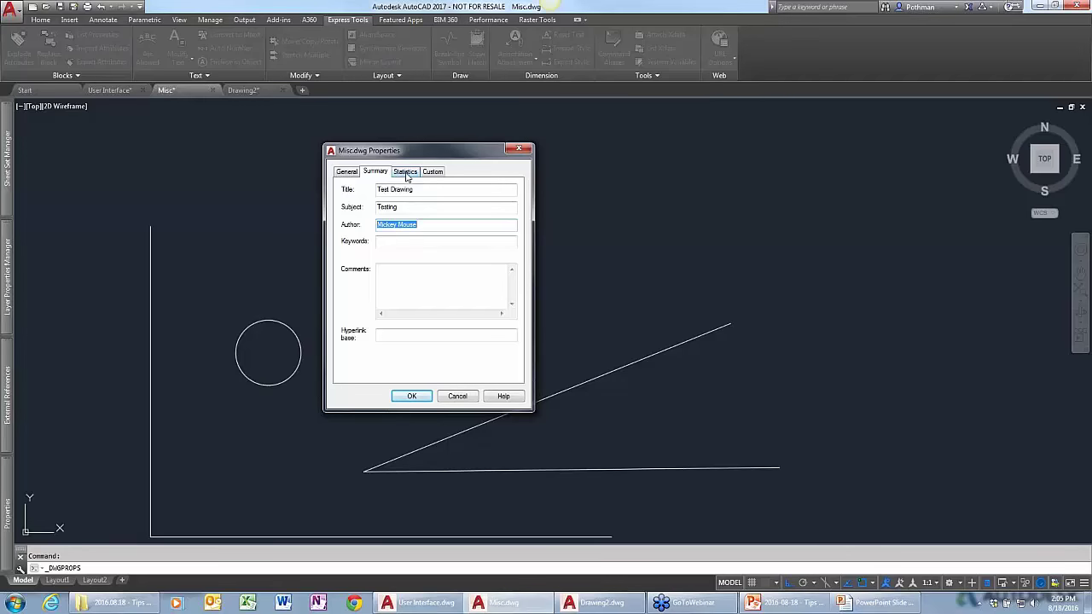
Add a custom drawing property named Review By with the value Donald Duck and accept the drawing properties.
{"action": "left_click", "coordinate": [436, 173]}
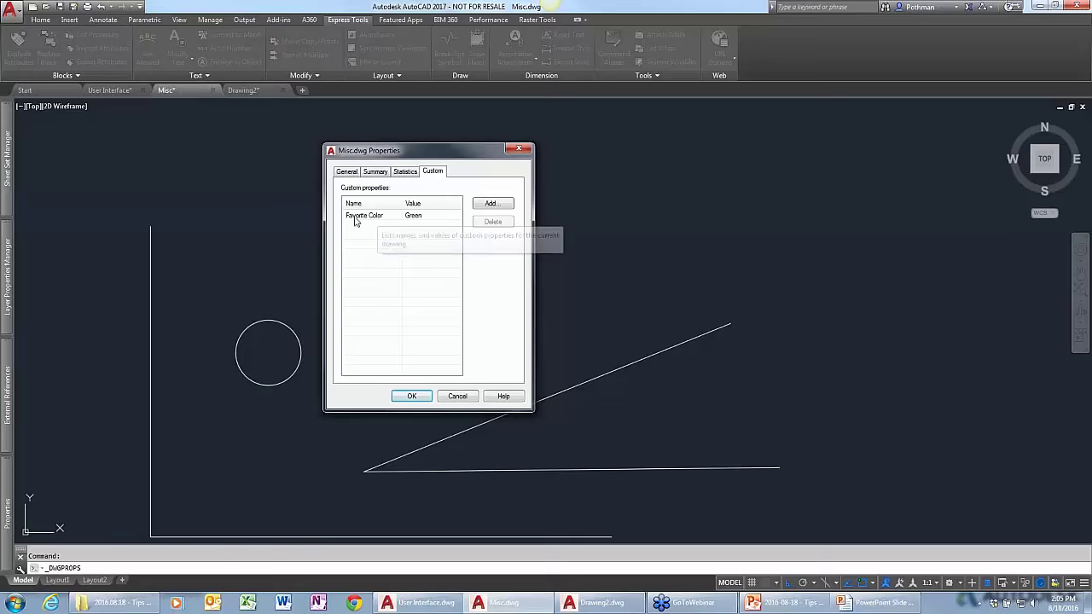
{"action": "left_click", "coordinate": [505, 208]}
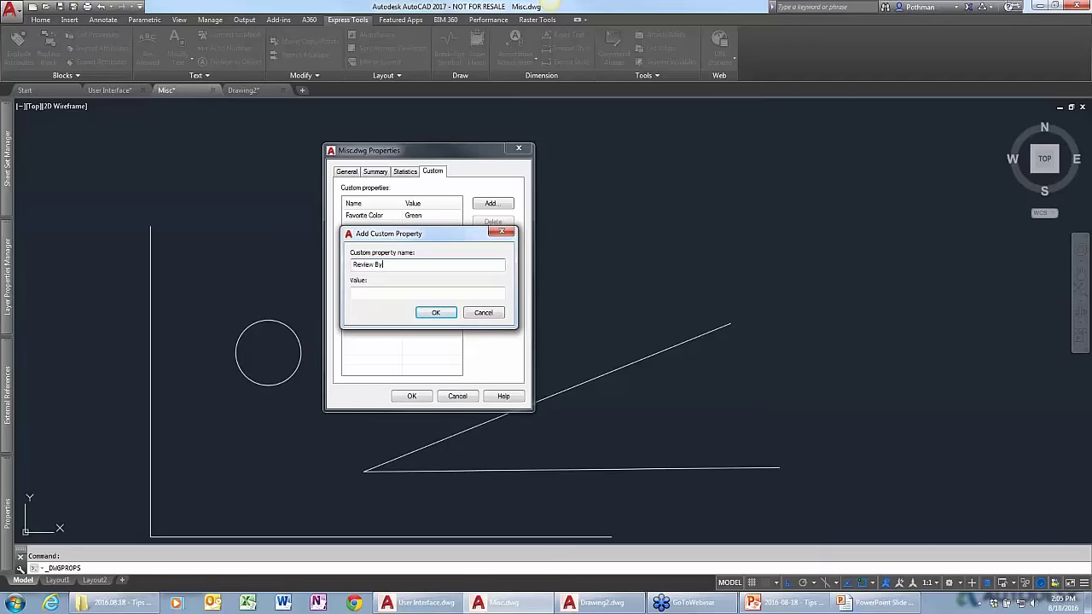
{"action": "type", "text": "Review By"}
{"action": "left_click", "coordinate": [365, 292]}
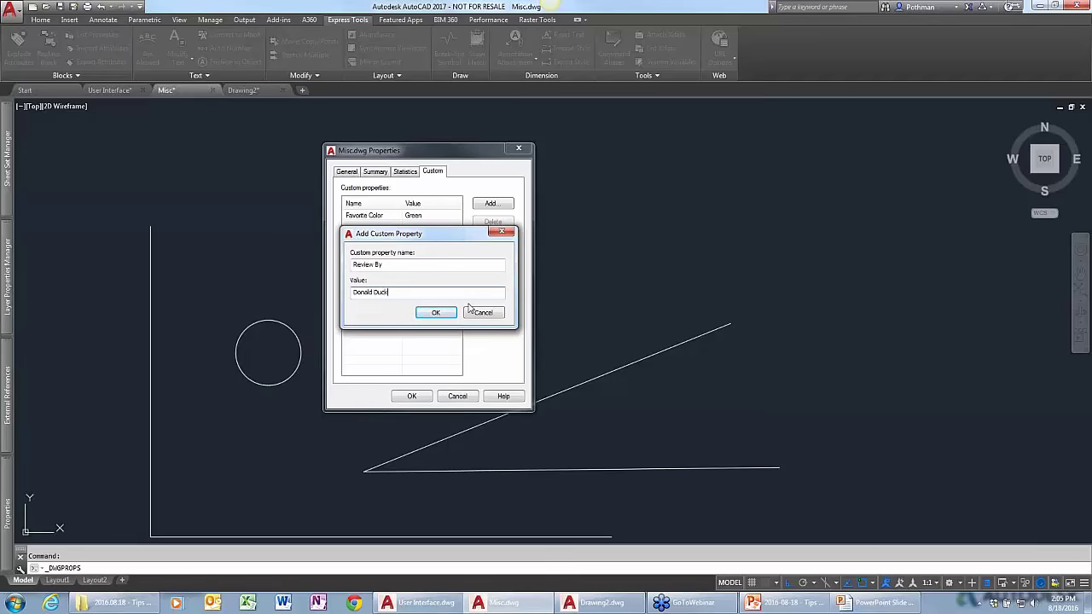
{"action": "left_click", "coordinate": [437, 313]}
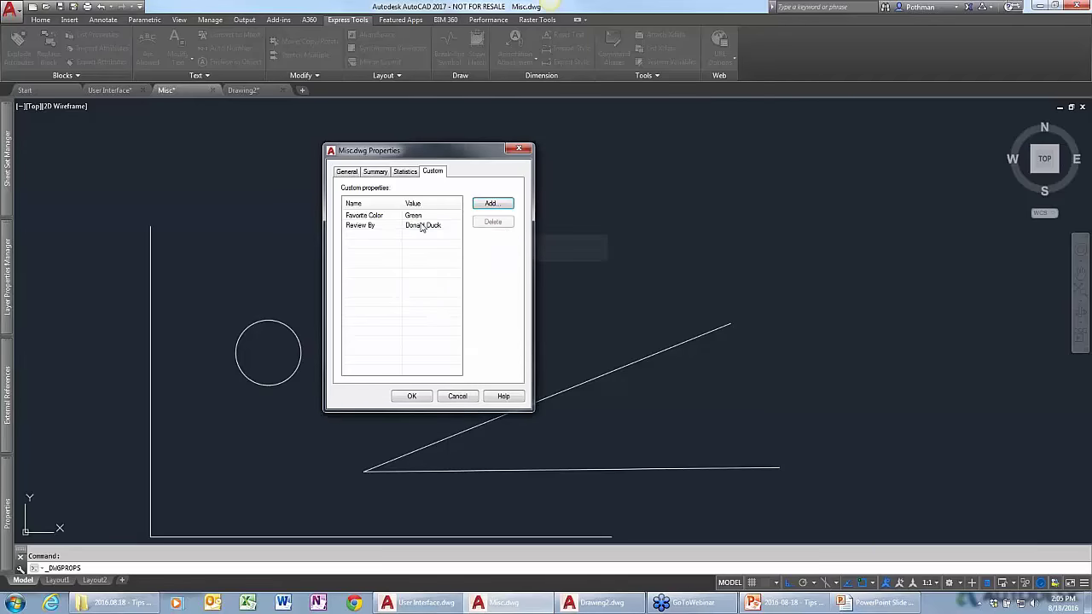
{"action": "left_click", "coordinate": [410, 397]}
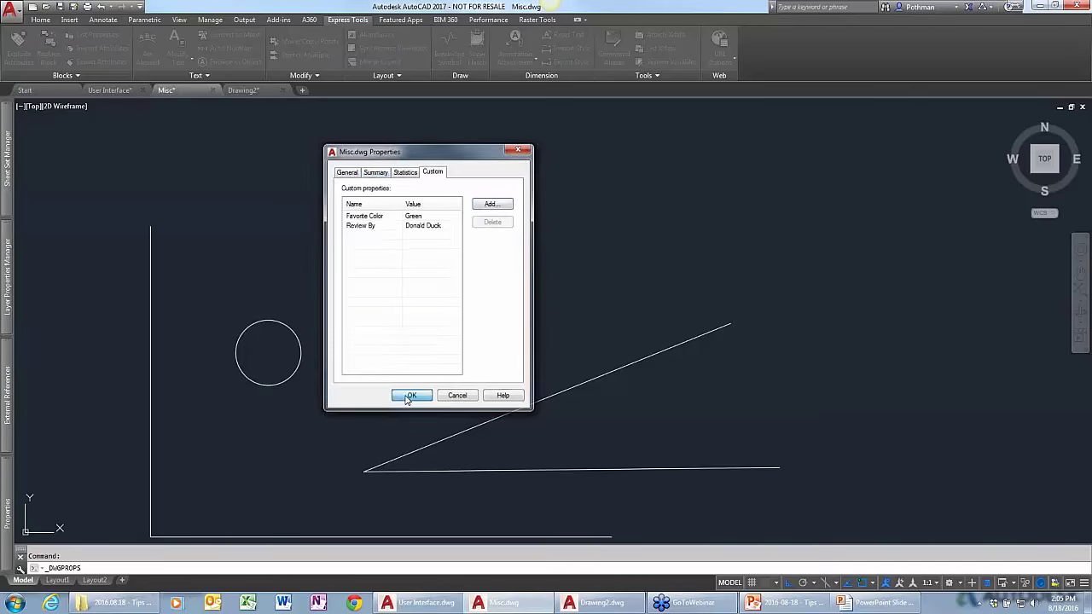
On Layout1, create multiline text below the viewport reading "Drawing Name: Last saved".
{"action": "left_click", "coordinate": [57, 580]}
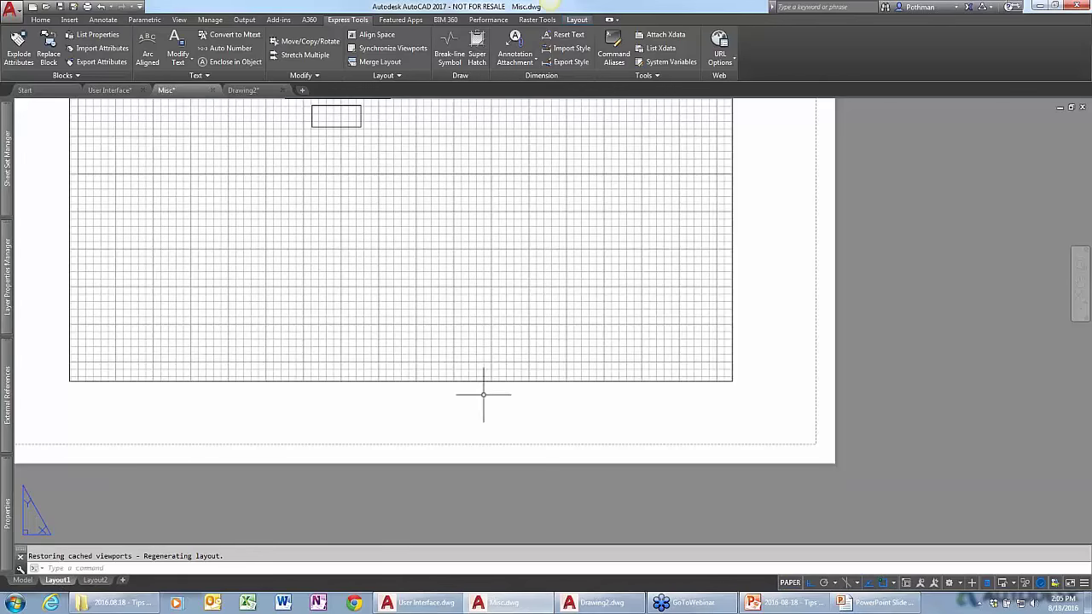
{"action": "type", "text": "mtext"}
{"action": "key", "text": "Return"}
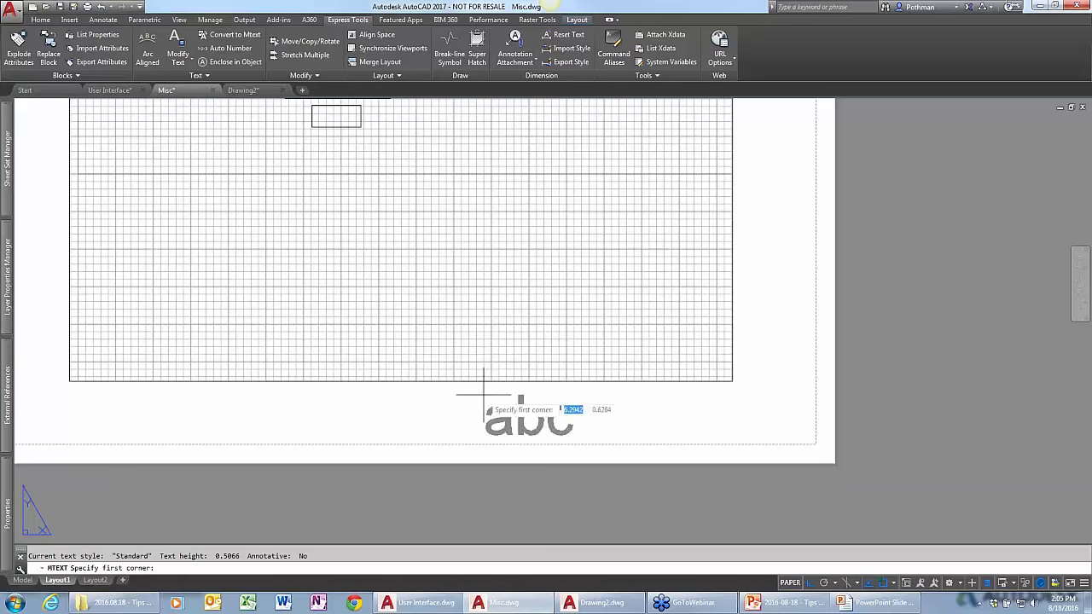
{"action": "left_click", "coordinate": [119, 429]}
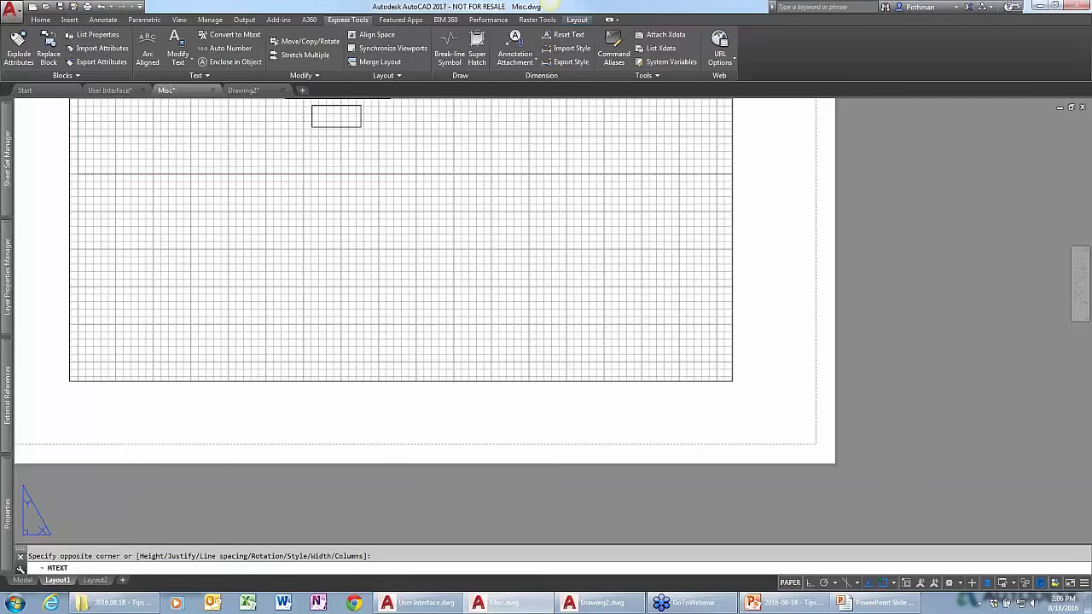
{"action": "left_click", "coordinate": [614, 390]}
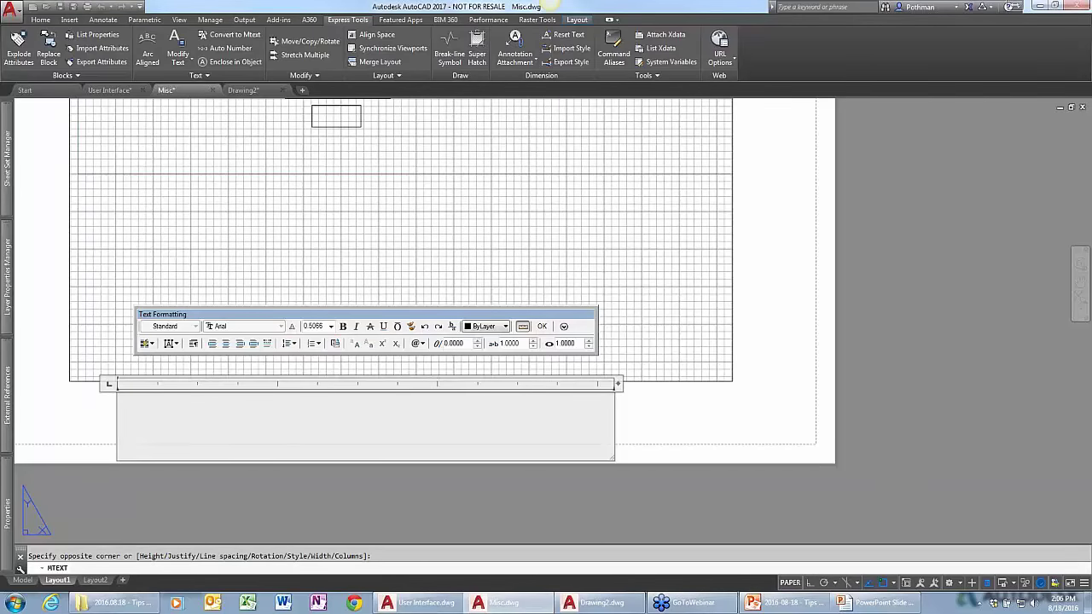
{"action": "type", "text": "Drawing "}
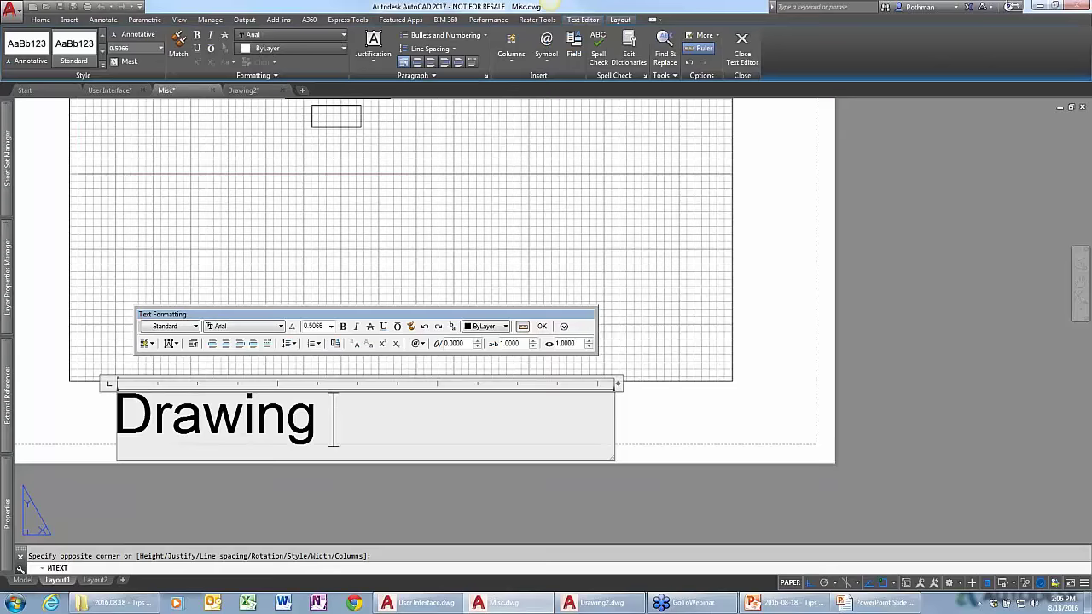
{"action": "type", "text": "Name: Last"}
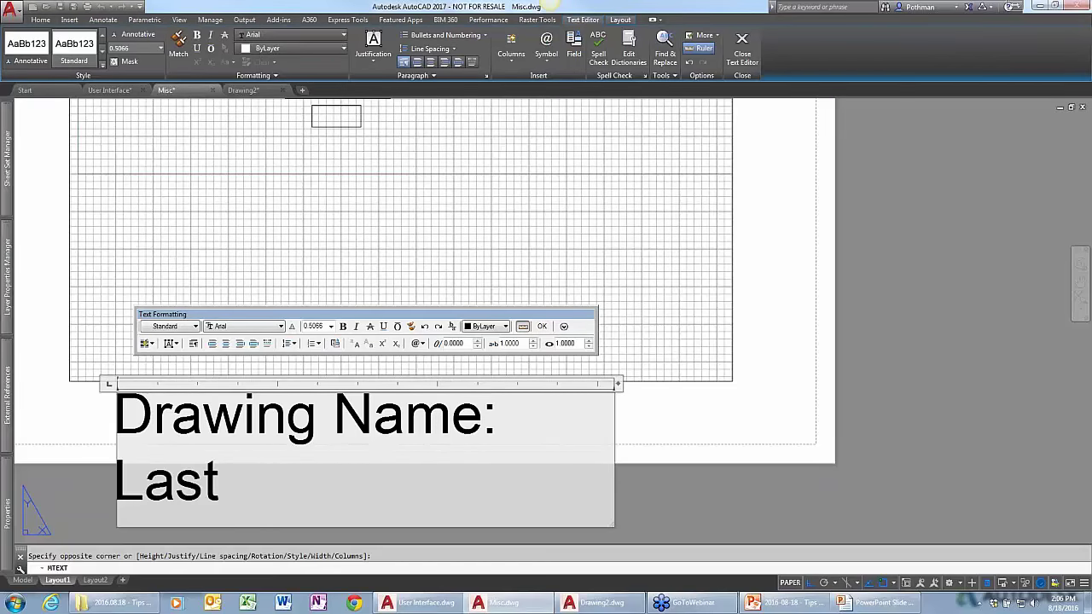
{"action": "type", "text": " saved"}
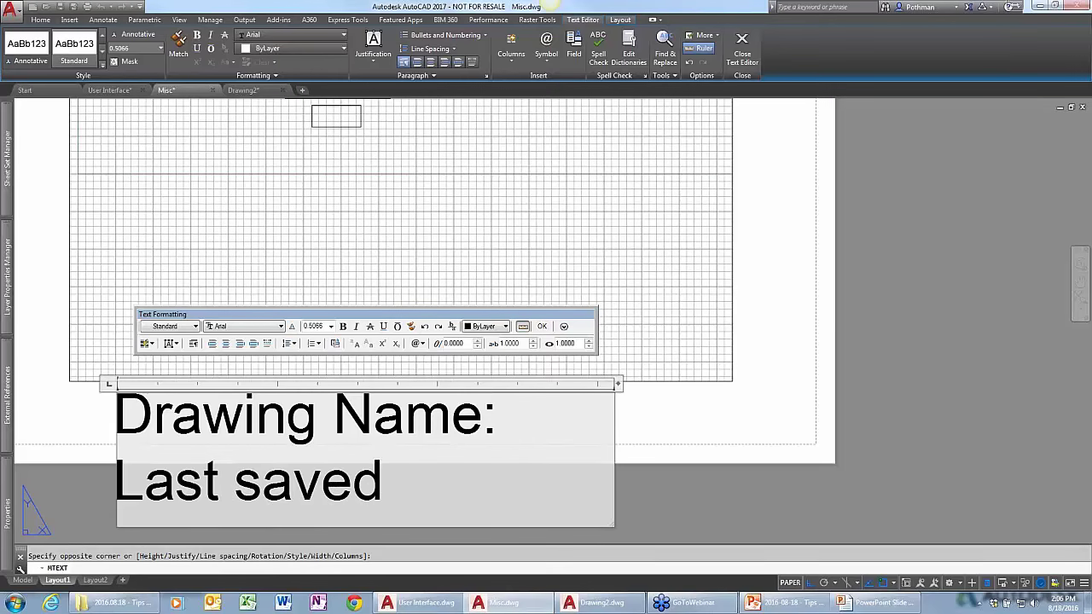
Set the height of the whole "Drawing Name: Last saved" text to 0.2 and finish the text.
{"action": "mouse_move", "coordinate": [436, 486]}
{"action": "left_mouse_down"}
{"action": "mouse_move", "coordinate": [166, 382]}
{"action": "mouse_move", "coordinate": [127, 390]}
{"action": "left_mouse_up"}
{"action": "left_click", "coordinate": [316, 325]}
{"action": "type", "text": "0.2"}
{"action": "key", "text": "Return"}
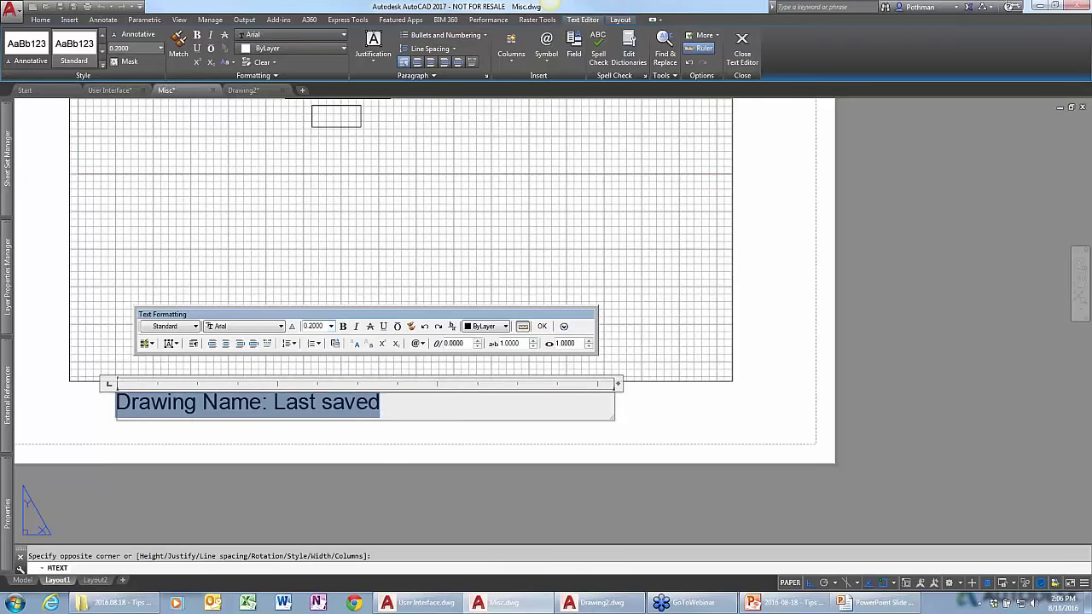
{"action": "left_click", "coordinate": [542, 325]}
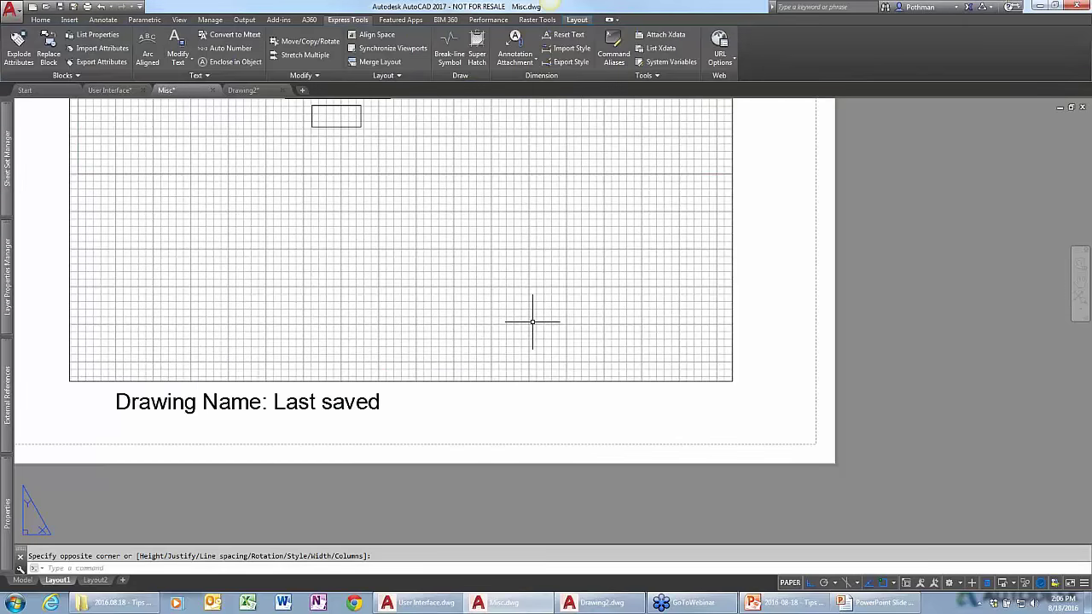
Replace the words "Drawing Name" in the layout text with the Document field Filename, in uppercase and showing the filename only.
{"action": "double_click", "coordinate": [245, 399]}
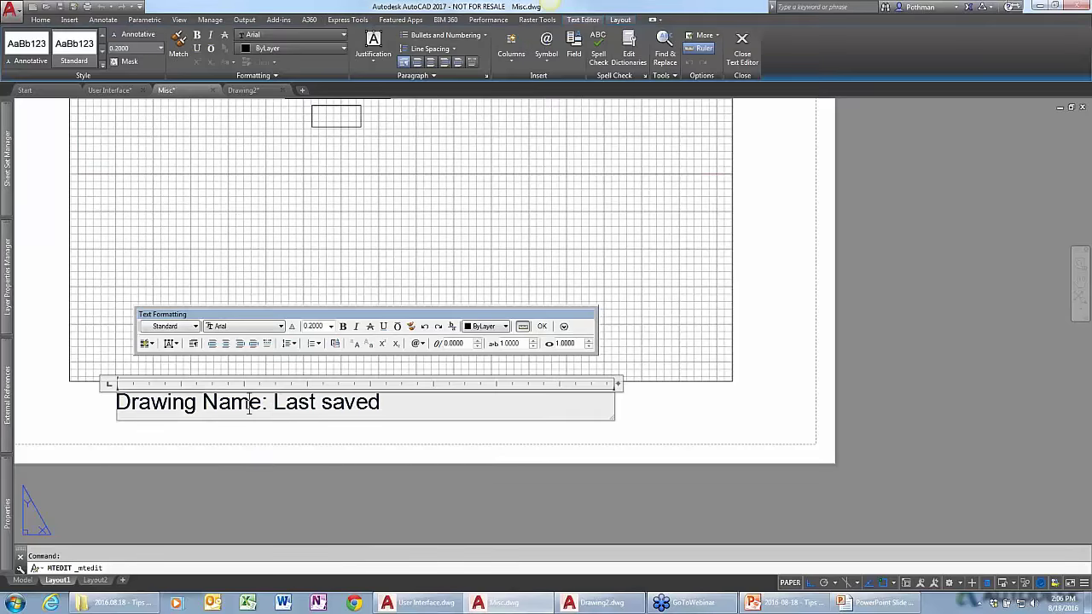
{"action": "left_click_drag", "start_coordinate": [261, 403], "coordinate": [117, 403]}
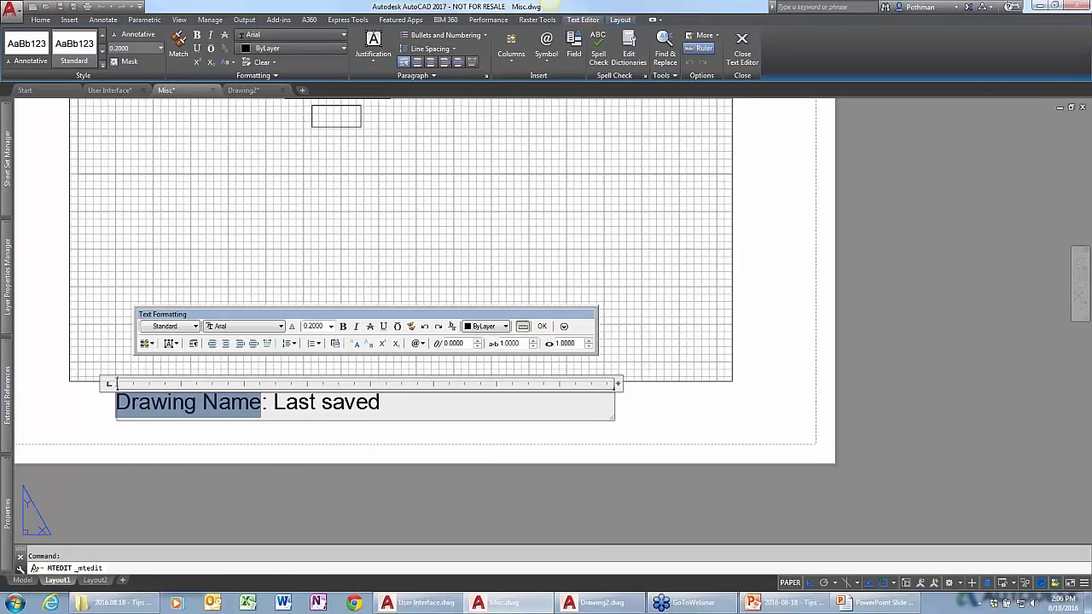
{"action": "right_click", "coordinate": [175, 408]}
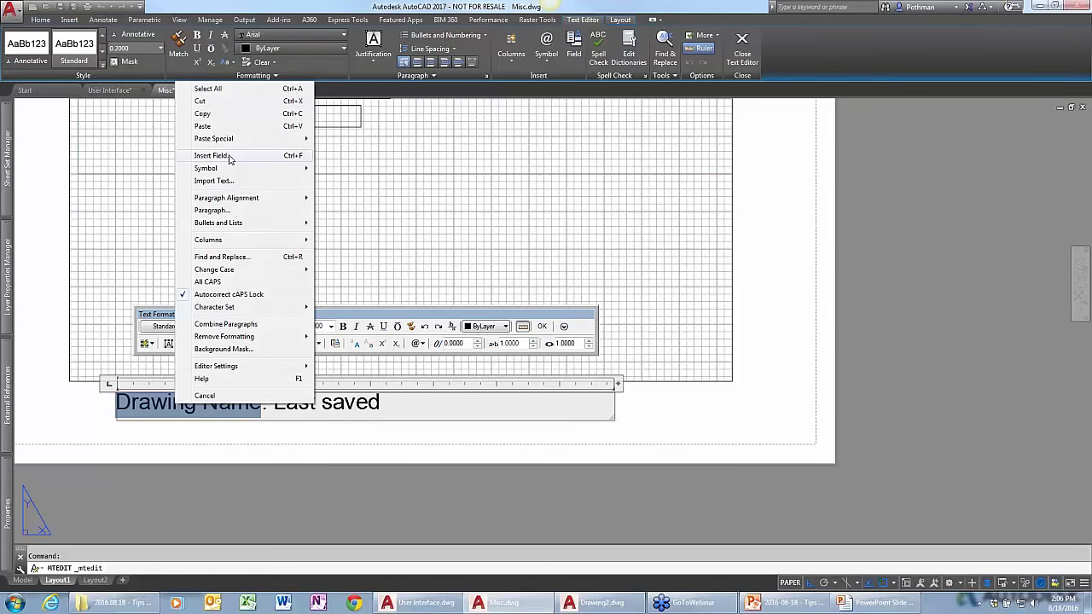
{"action": "left_click", "coordinate": [229, 157]}
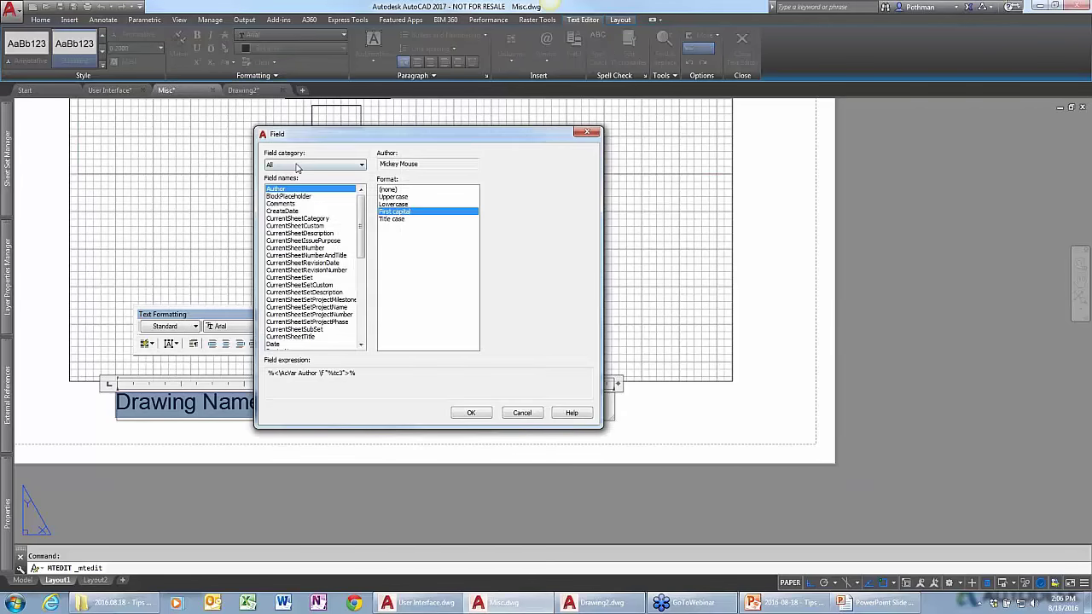
{"action": "left_click", "coordinate": [297, 166]}
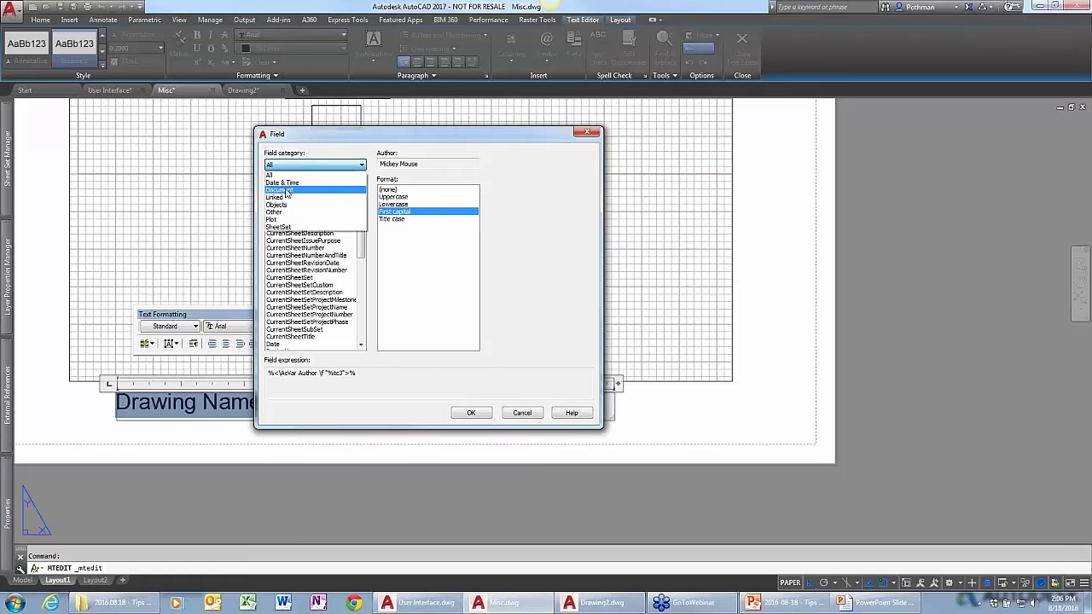
{"action": "left_click", "coordinate": [286, 193]}
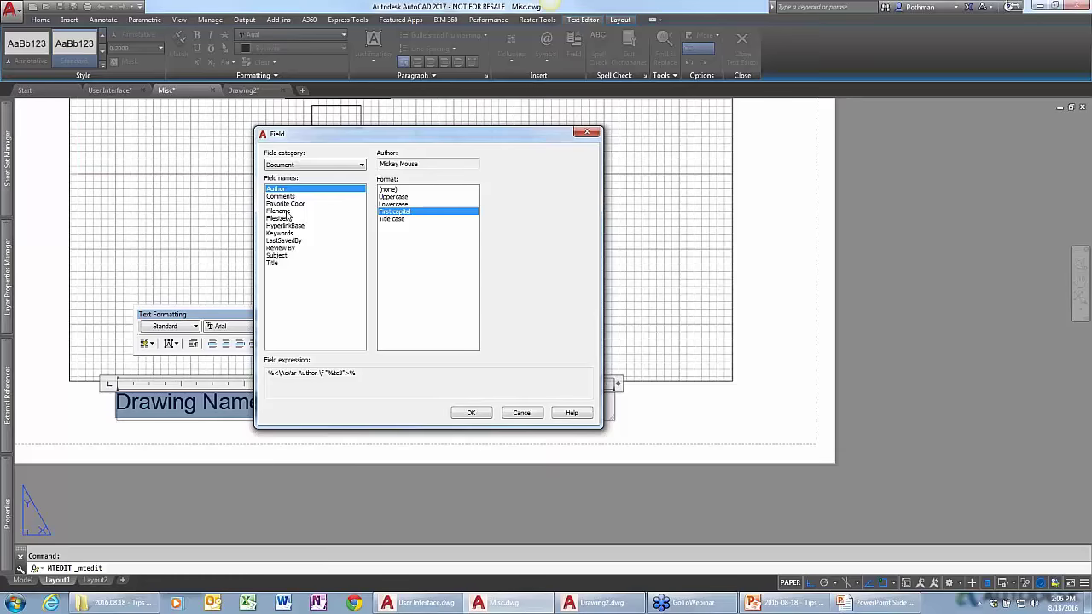
{"action": "left_click", "coordinate": [286, 213]}
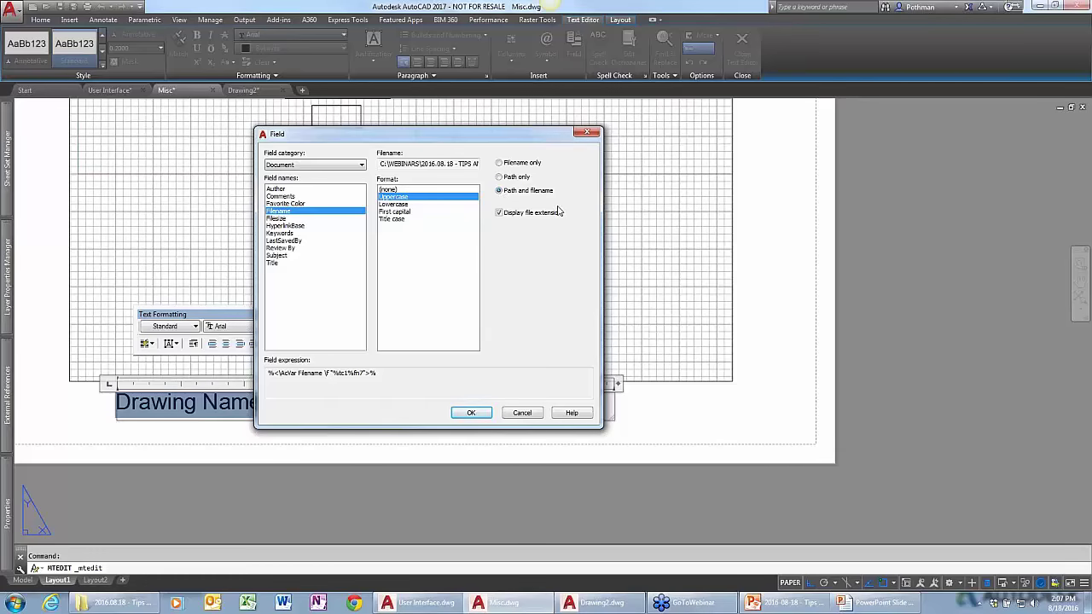
{"action": "left_click", "coordinate": [501, 163]}
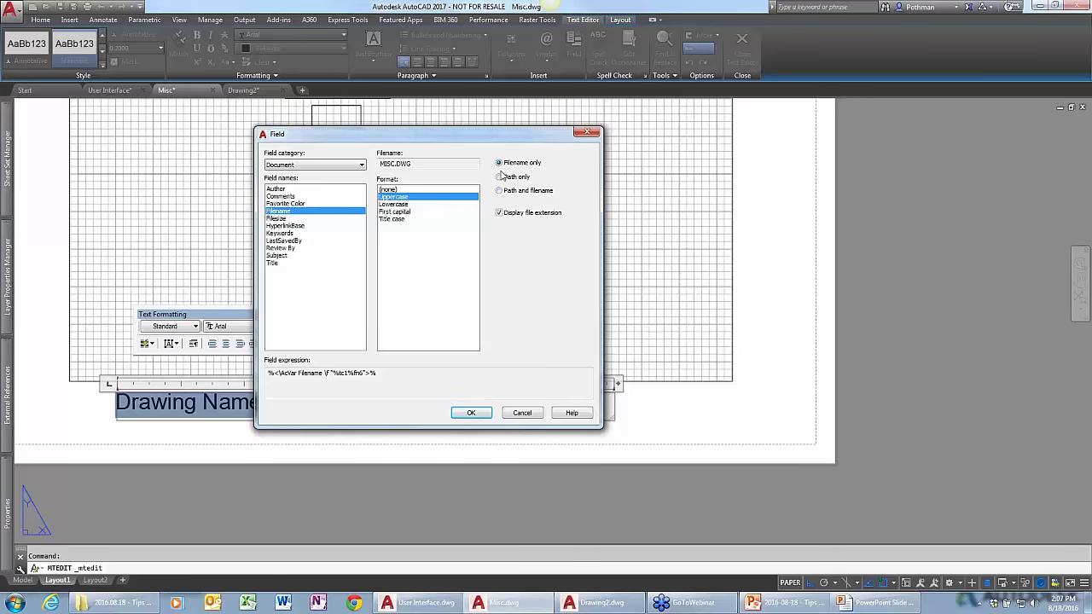
{"action": "left_click", "coordinate": [471, 412]}
Replace the words "Last saved" with the Date & Time field SaveDate in regional short date format and finish editing the text.
{"action": "left_click_drag", "start_coordinate": [350, 402], "coordinate": [243, 401]}
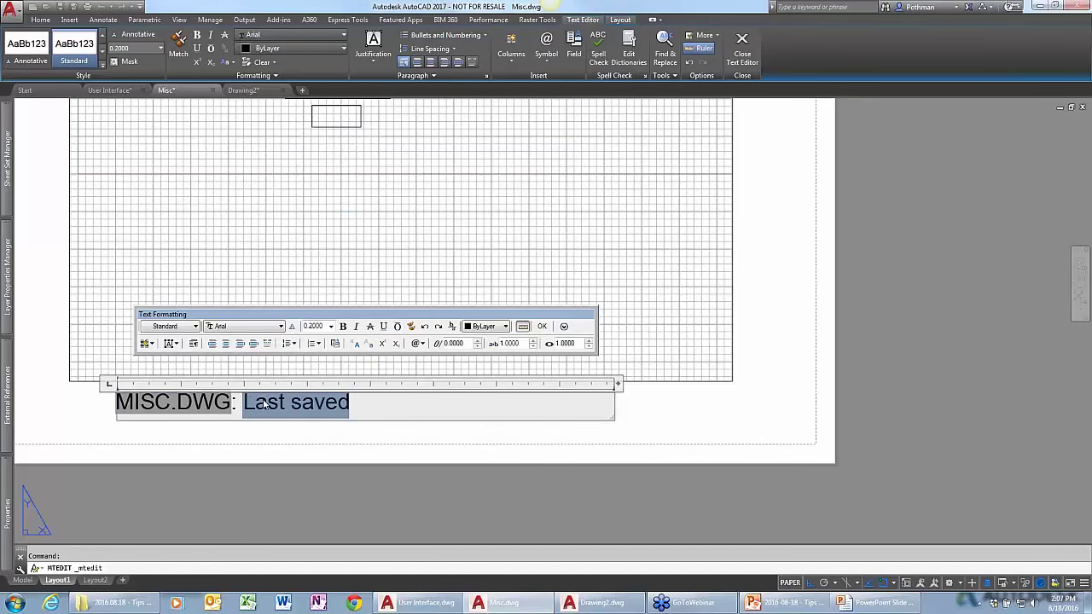
{"action": "right_click", "coordinate": [263, 399]}
{"action": "left_click", "coordinate": [324, 154]}
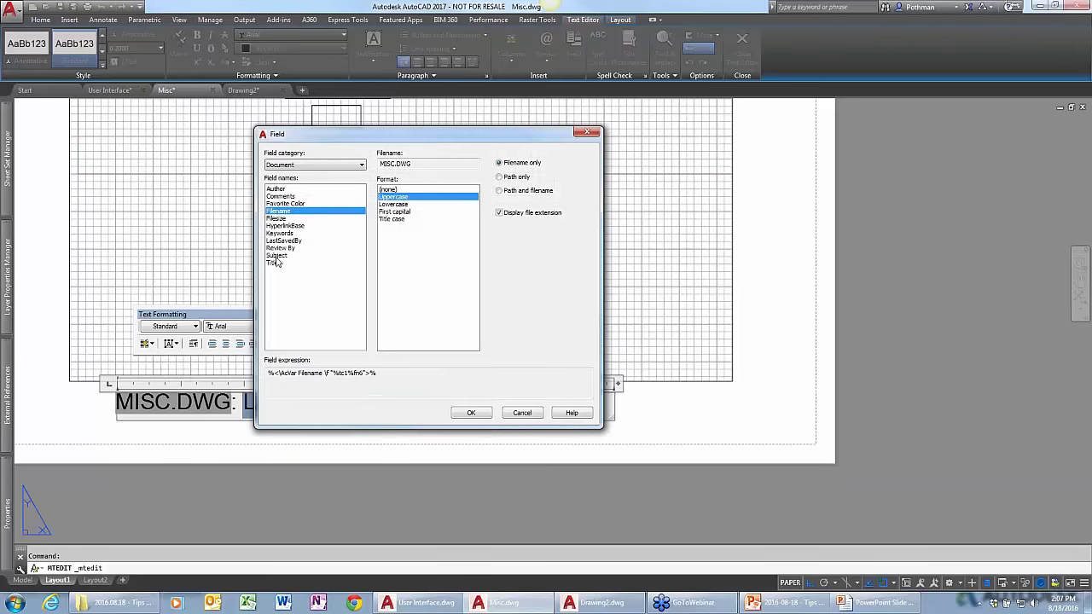
{"action": "left_click", "coordinate": [305, 165]}
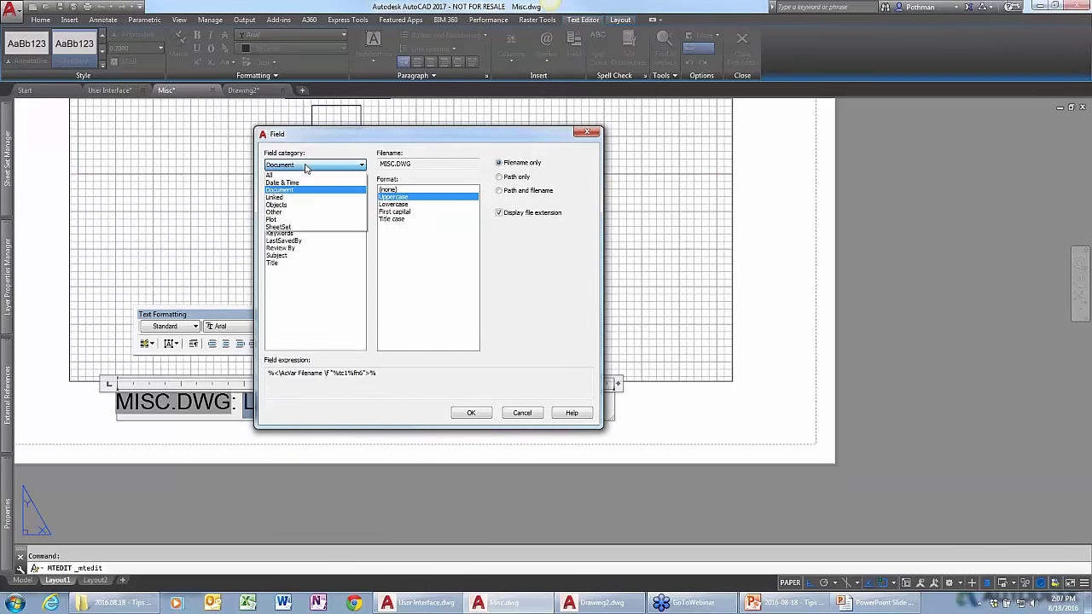
{"action": "left_click", "coordinate": [288, 179]}
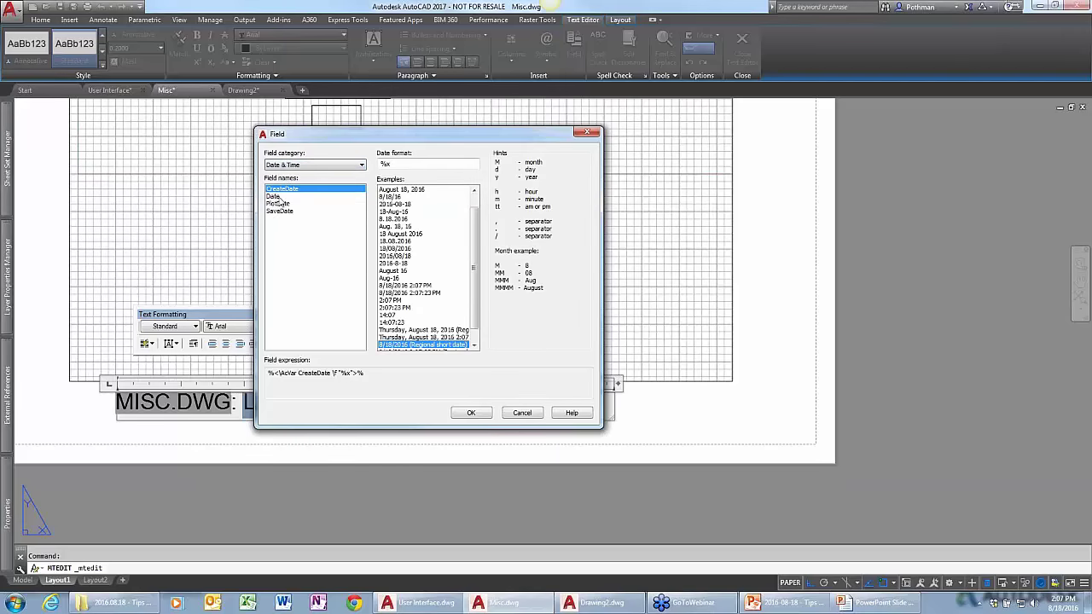
{"action": "left_click", "coordinate": [287, 212]}
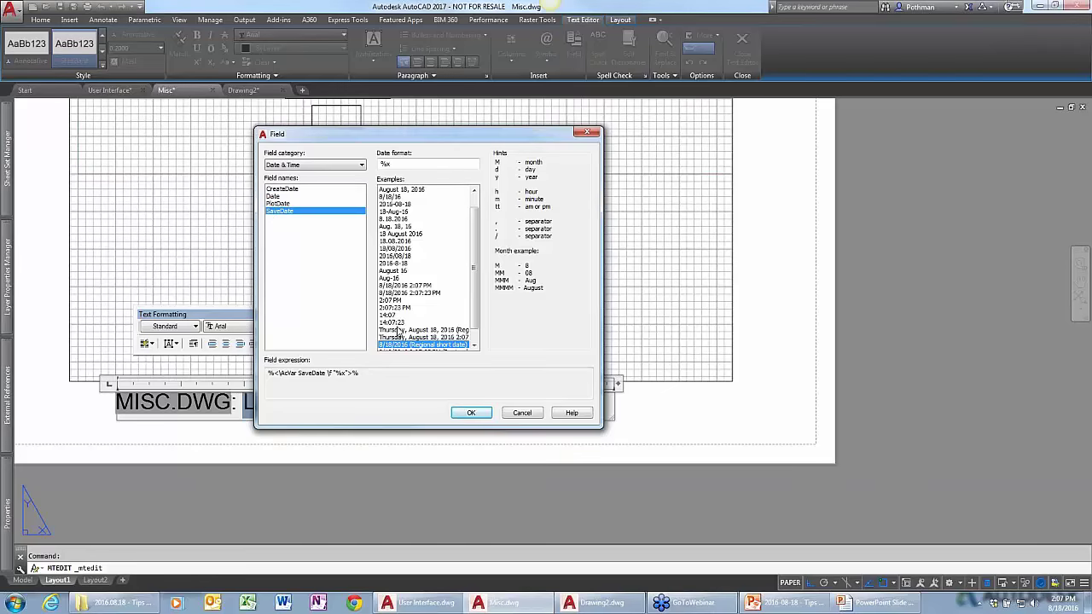
{"action": "left_click", "coordinate": [474, 414]}
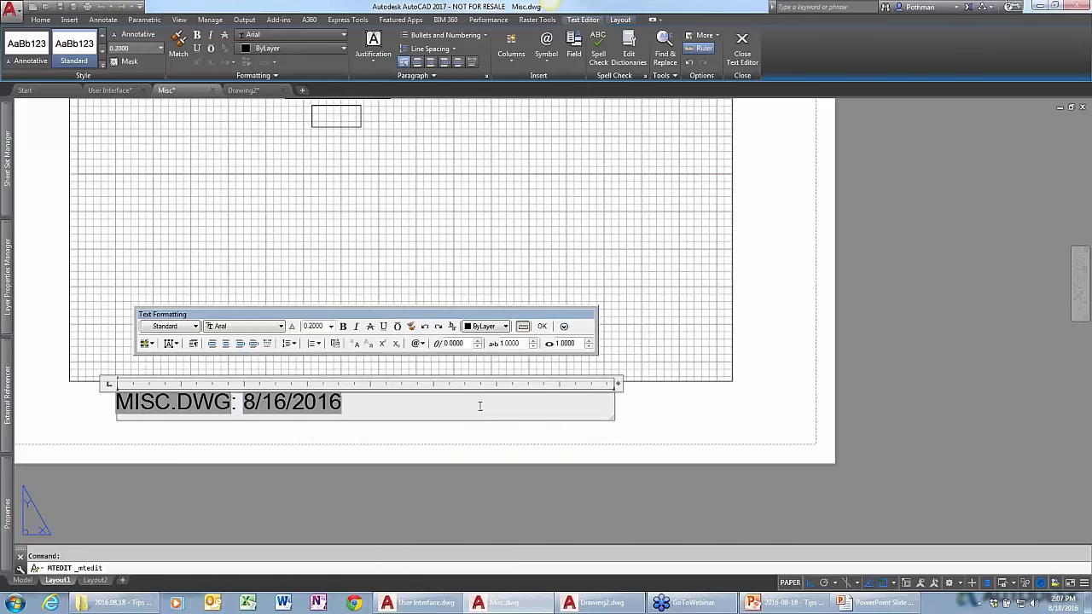
{"action": "left_click", "coordinate": [542, 325]}
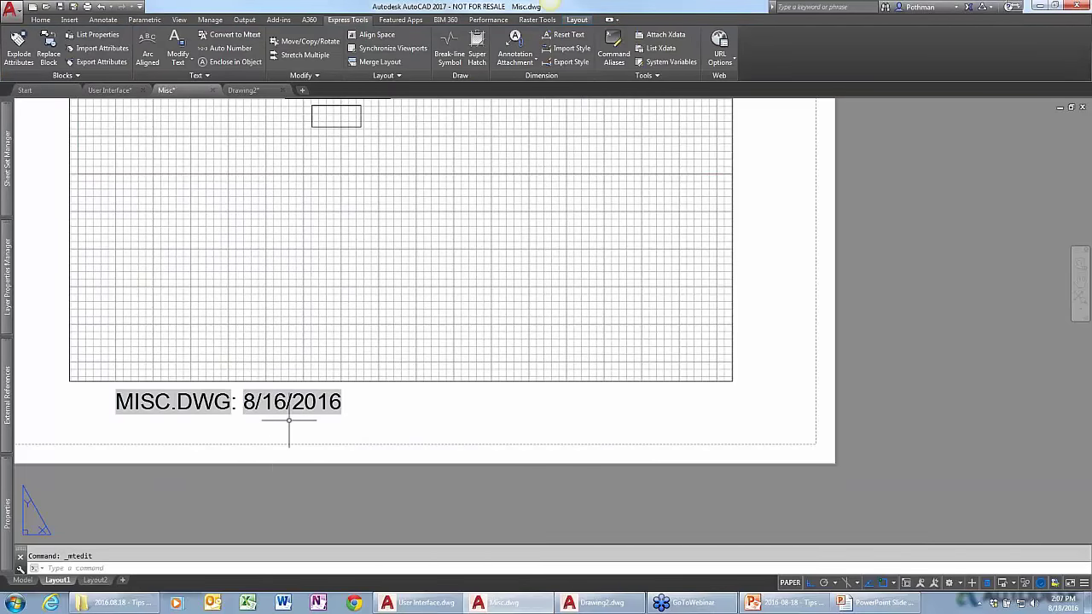
Copy the filename and date field text to an open spot further along the same row below the viewport.
{"action": "type", "text": "co"}
{"action": "key", "text": "Return"}
{"action": "left_click", "coordinate": [355, 400]}
{"action": "left_click", "coordinate": [247, 386]}
{"action": "key", "text": "Return"}
{"action": "left_click", "coordinate": [341, 409]}
{"action": "key", "text": "Return"}
{"action": "left_click", "coordinate": [580, 393]}
{"action": "left_click", "coordinate": [569, 397]}
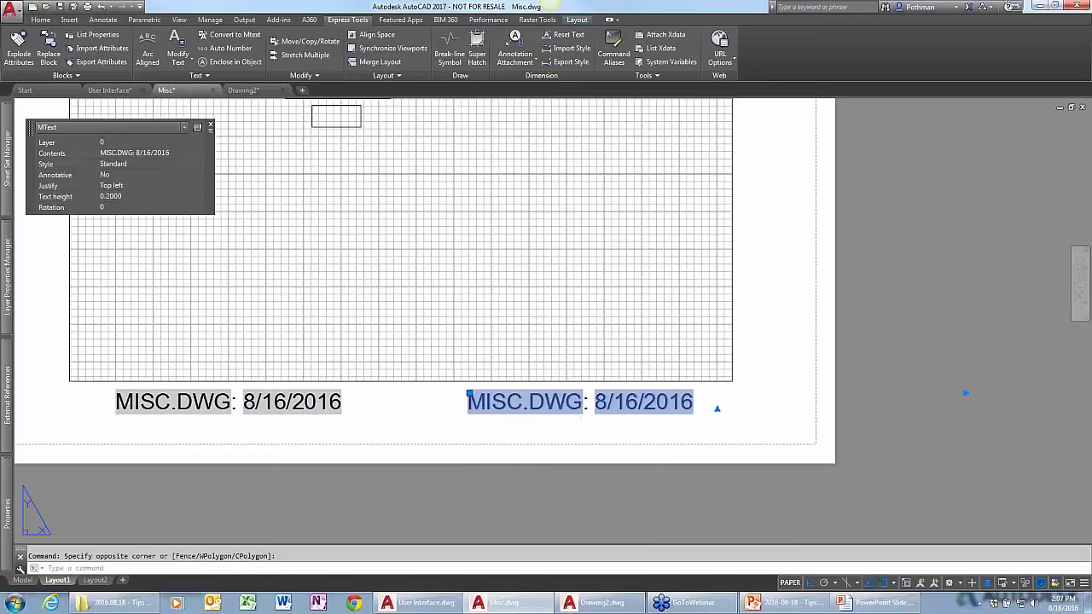
In the copied text, change the filename field to the Document field Favorite Color in uppercase and finish editing.
{"action": "double_click", "coordinate": [525, 401]}
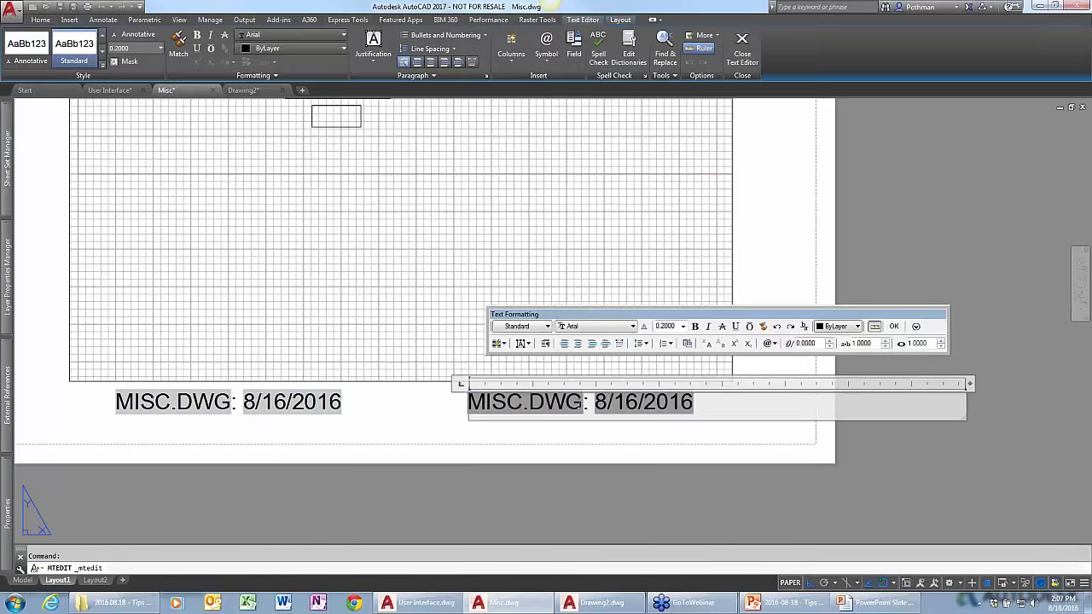
{"action": "double_click", "coordinate": [548, 401]}
{"action": "right_click", "coordinate": [515, 406]}
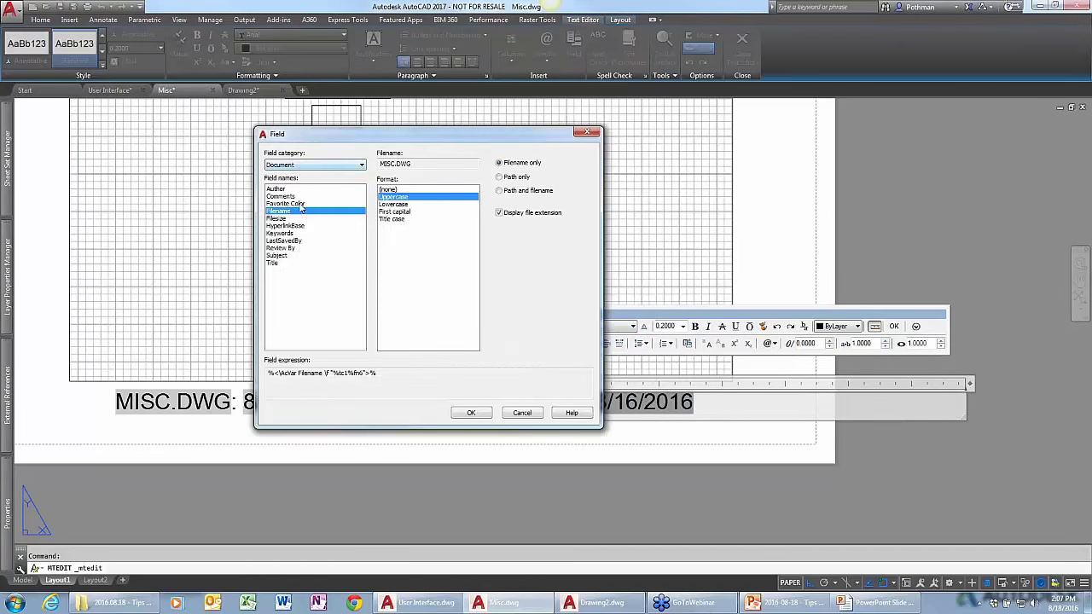
{"action": "left_click", "coordinate": [295, 204]}
{"action": "left_click", "coordinate": [411, 197]}
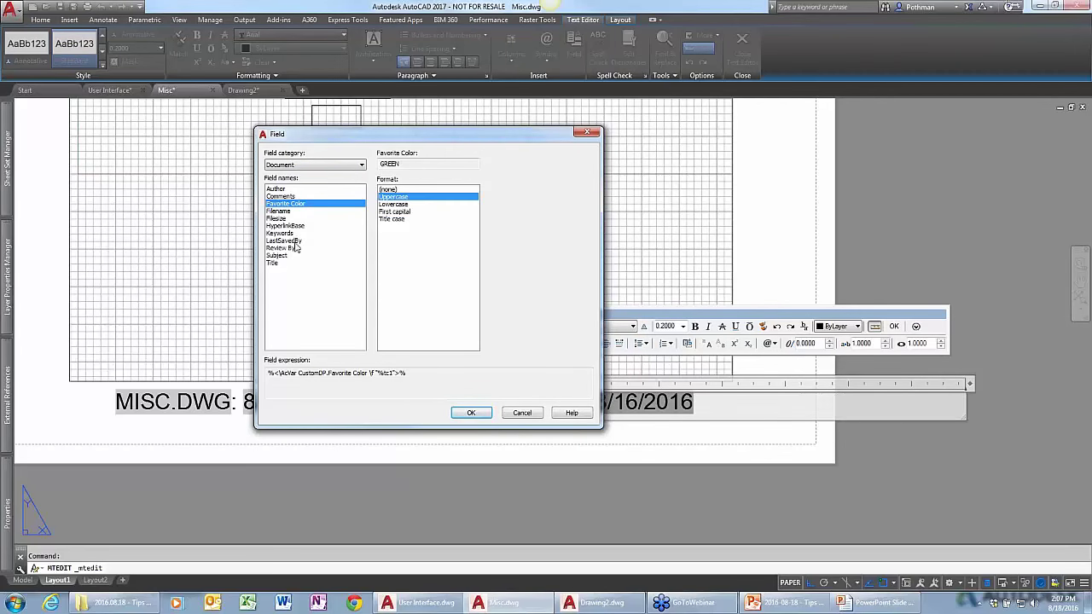
{"action": "left_click", "coordinate": [469, 413]}
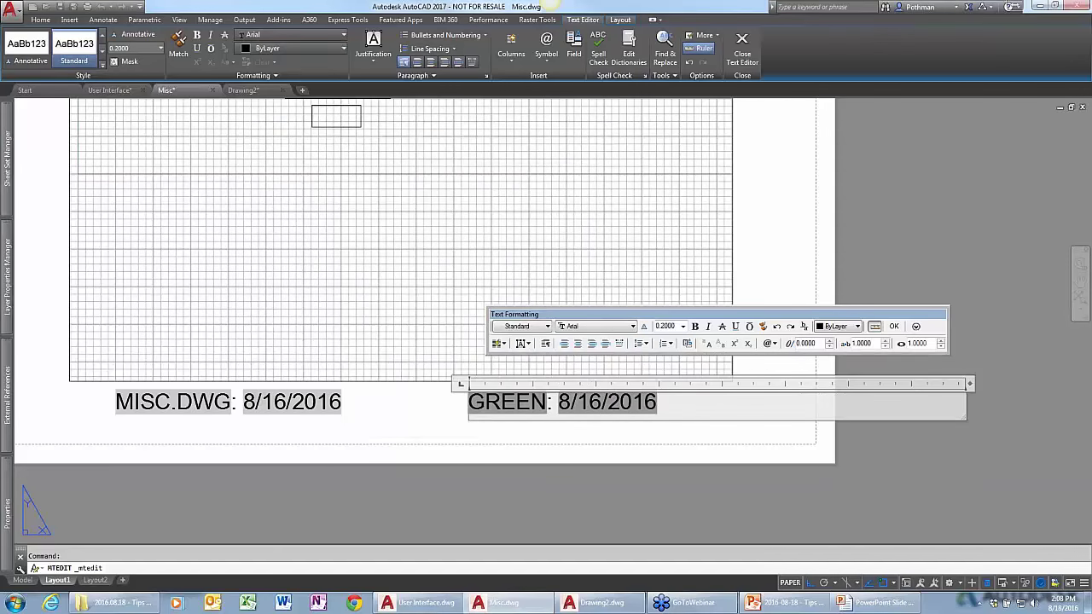
{"action": "left_click", "coordinate": [894, 326]}
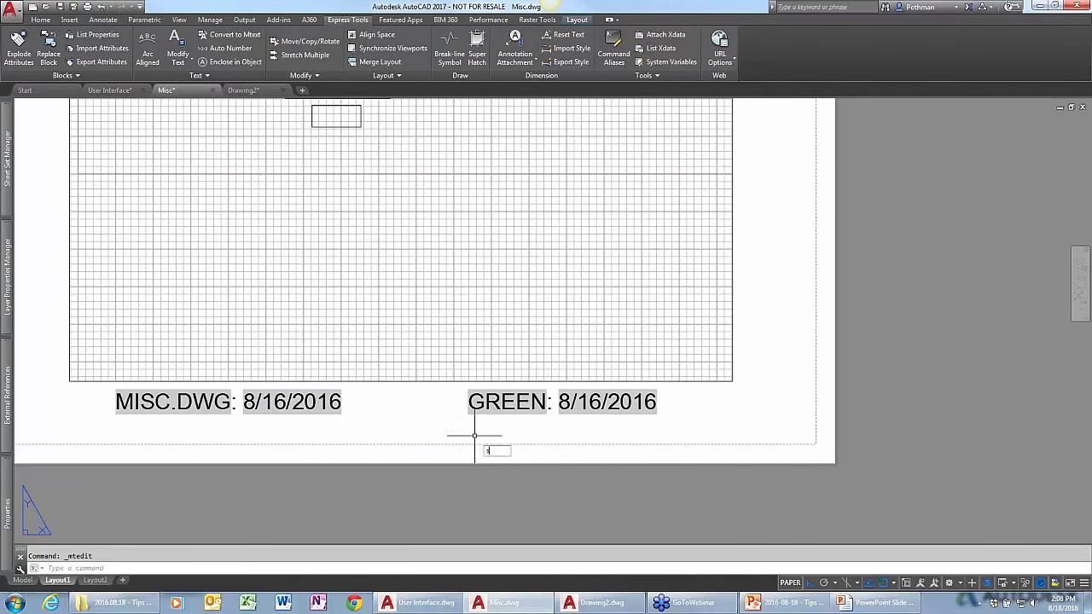
Save the drawing as Dave.dwg in the Drawings folder, replacing the existing file.
{"action": "key", "text": "ctrl+shift+s"}
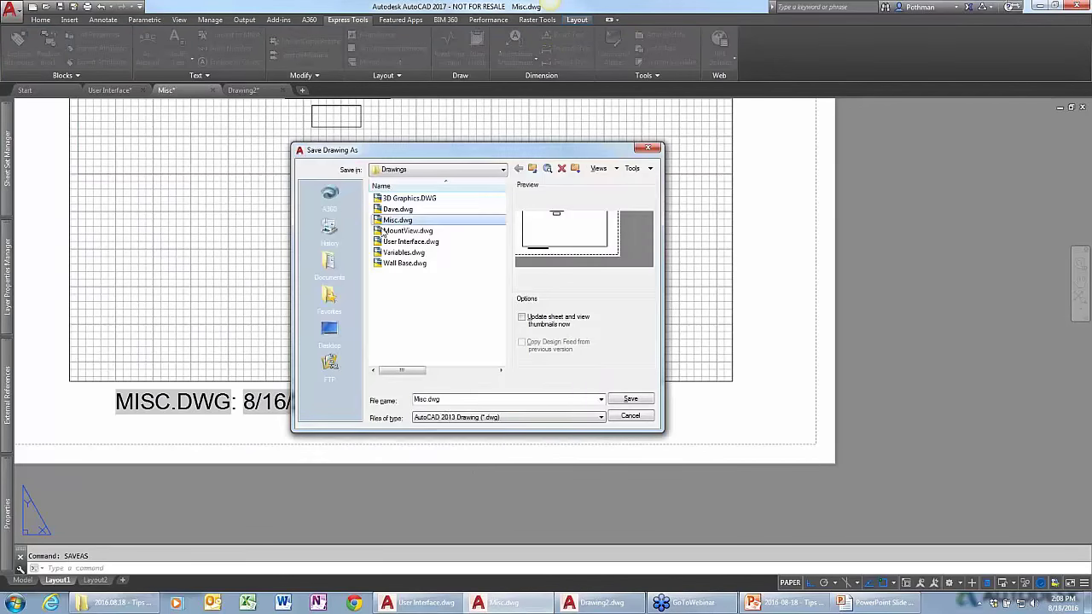
{"action": "left_click", "coordinate": [414, 209]}
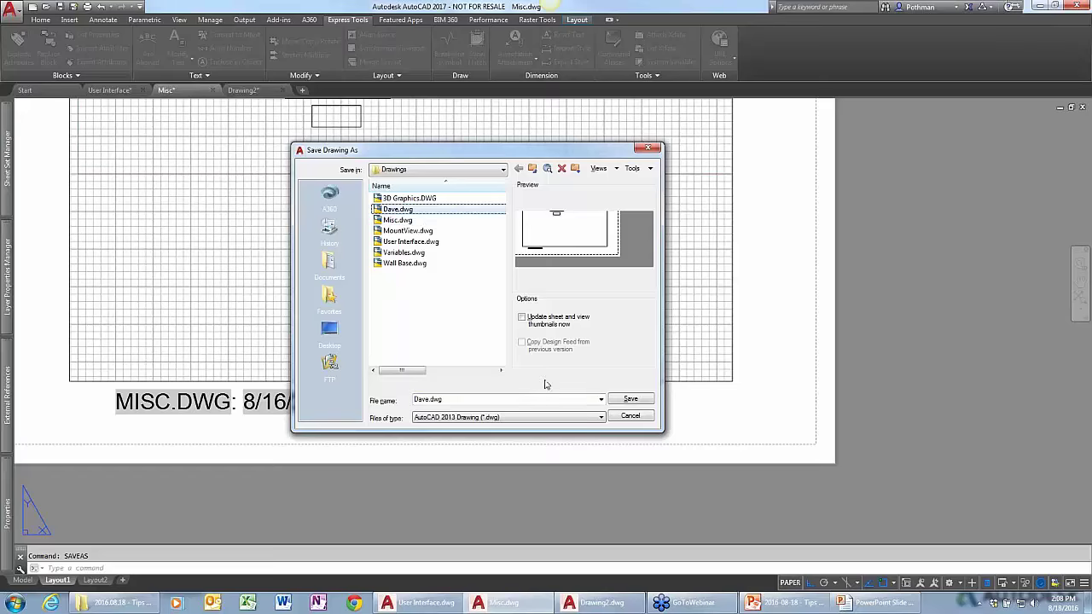
{"action": "left_click", "coordinate": [630, 398]}
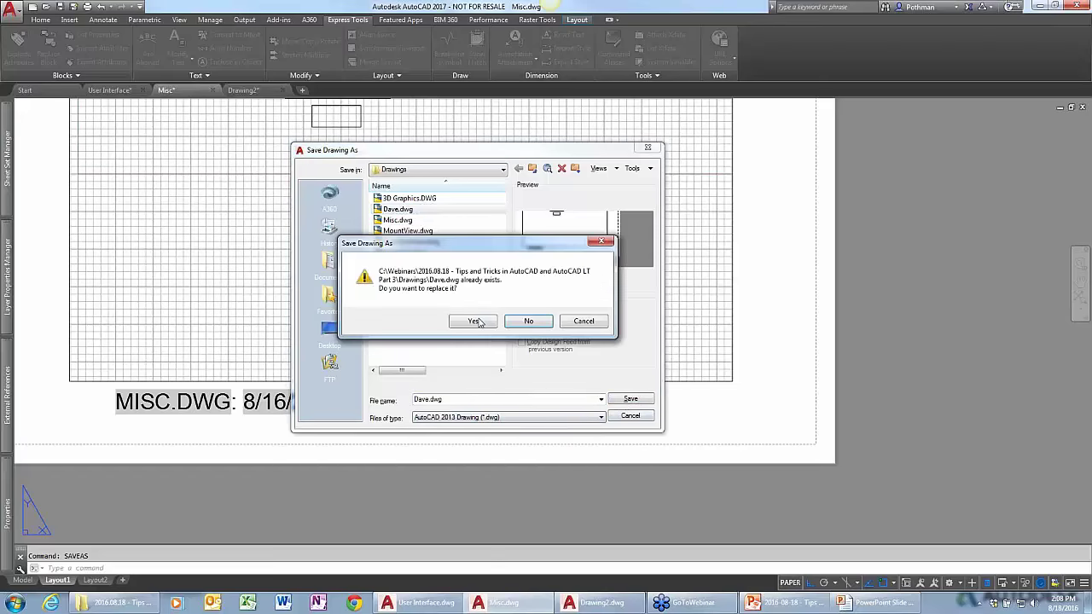
{"action": "left_click", "coordinate": [472, 320]}
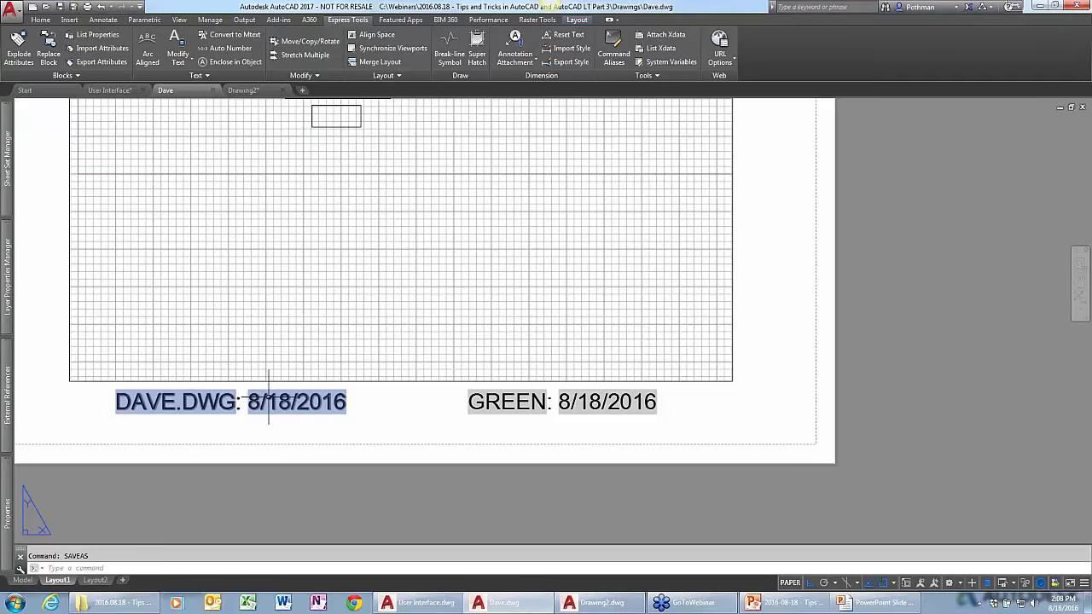
Switch to model space and set LINE as the command to repeat with the MULTIPLE command.
{"action": "left_click", "coordinate": [22, 580]}
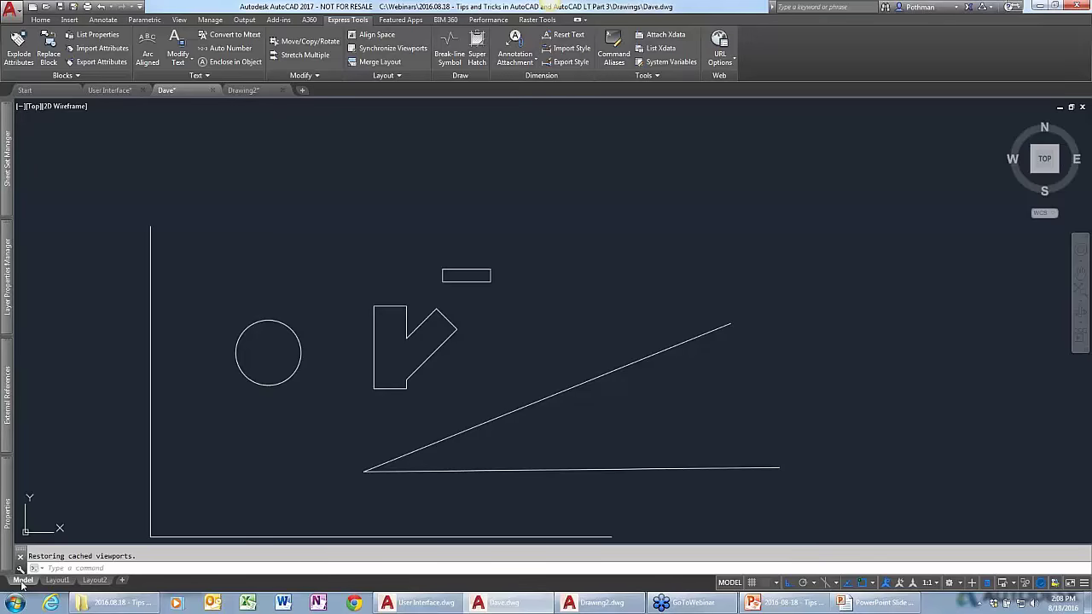
{"action": "type", "text": "multiple"}
{"action": "key", "text": "Return"}
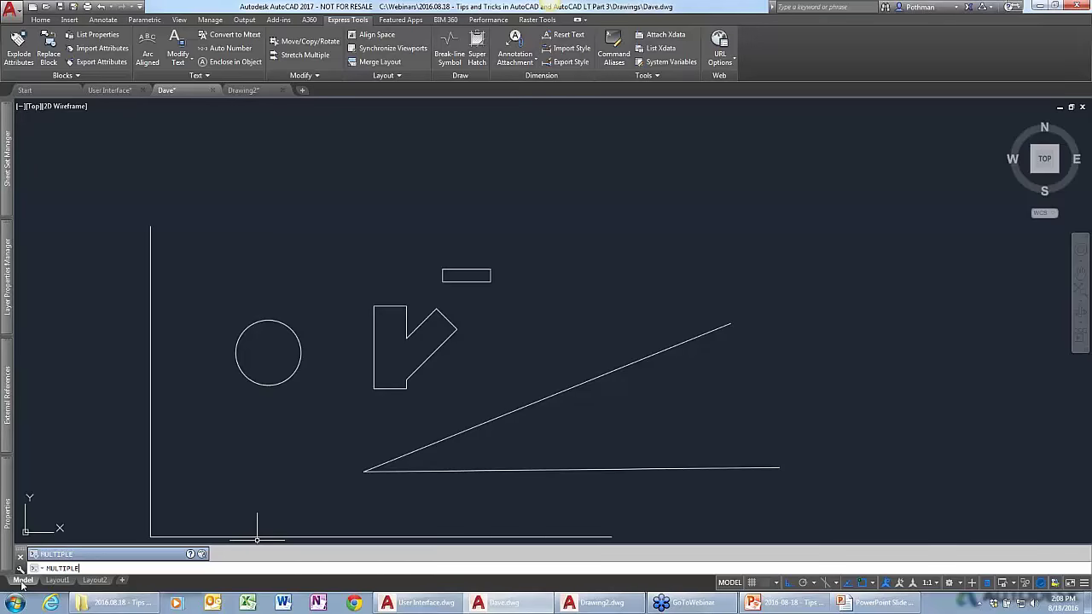
{"action": "key", "text": "Return"}
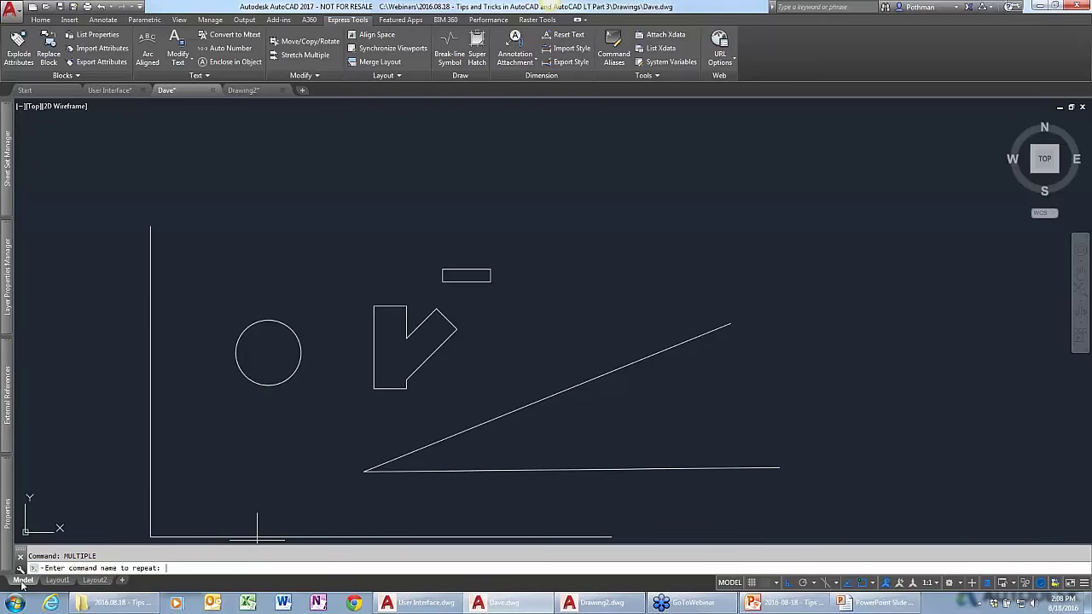
{"action": "type", "text": "line"}
{"action": "key", "text": "Return"}
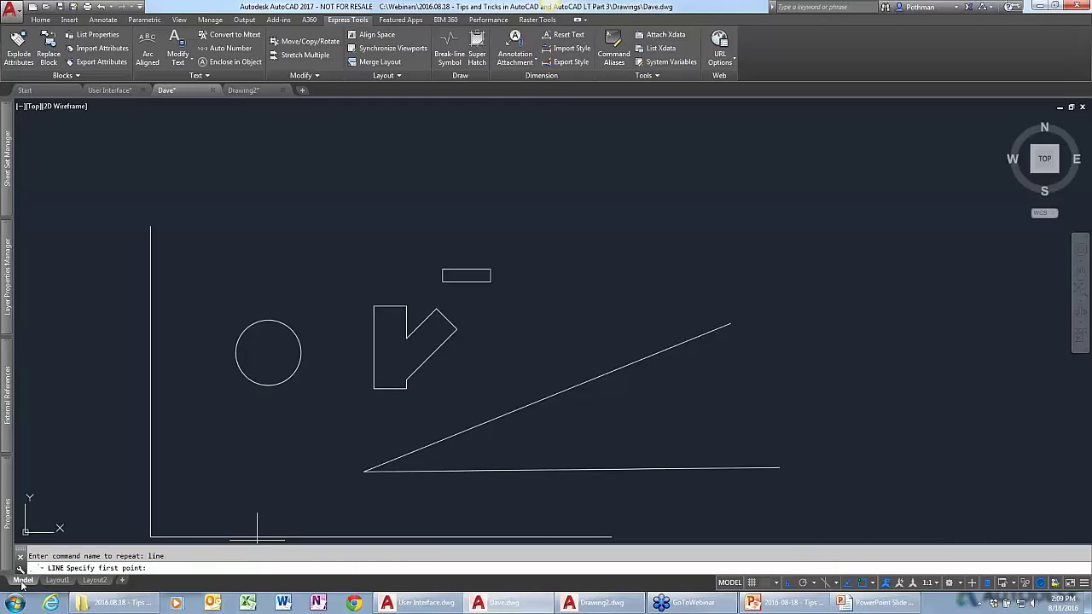
Draw a three-segment stepped line above the small rectangle, running across, down and across again.
{"action": "left_click", "coordinate": [329, 152]}
{"action": "left_click", "coordinate": [521, 153]}
{"action": "left_click", "coordinate": [522, 230]}
{"action": "left_click", "coordinate": [618, 252]}
{"action": "key", "text": "Return"}
{"action": "key", "text": "Return"}
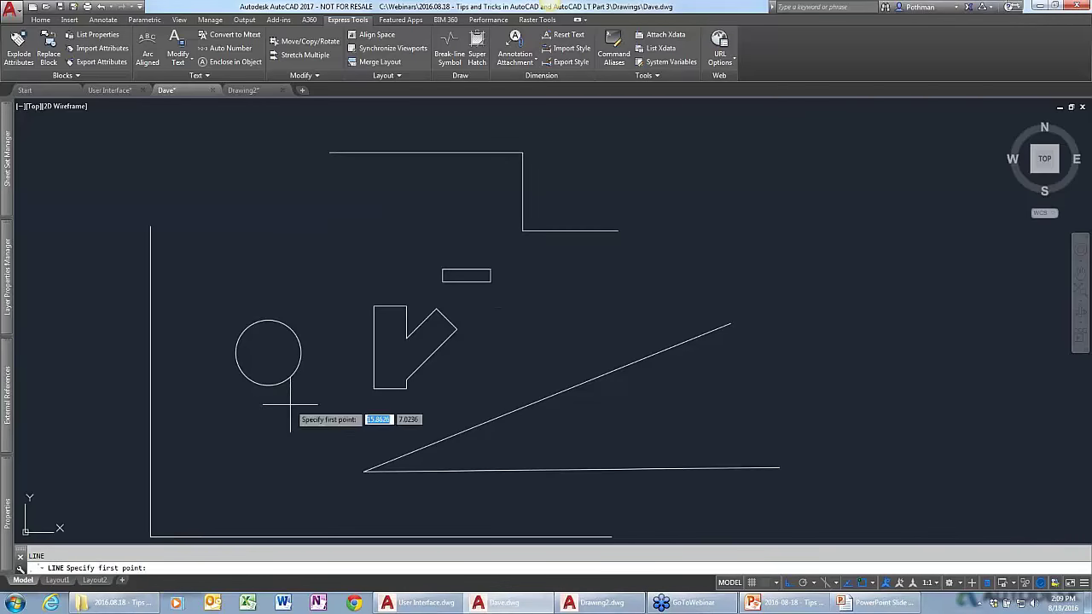
With the repeating LINE command, draw a second three-segment stepped line down from the middle of the last segment, and end the repetition.
{"action": "left_click", "coordinate": [569, 230]}
{"action": "left_click", "coordinate": [570, 290]}
{"action": "left_click", "coordinate": [519, 291]}
{"action": "left_click", "coordinate": [519, 351]}
{"action": "key", "text": "Return"}
{"action": "key", "text": "Return"}
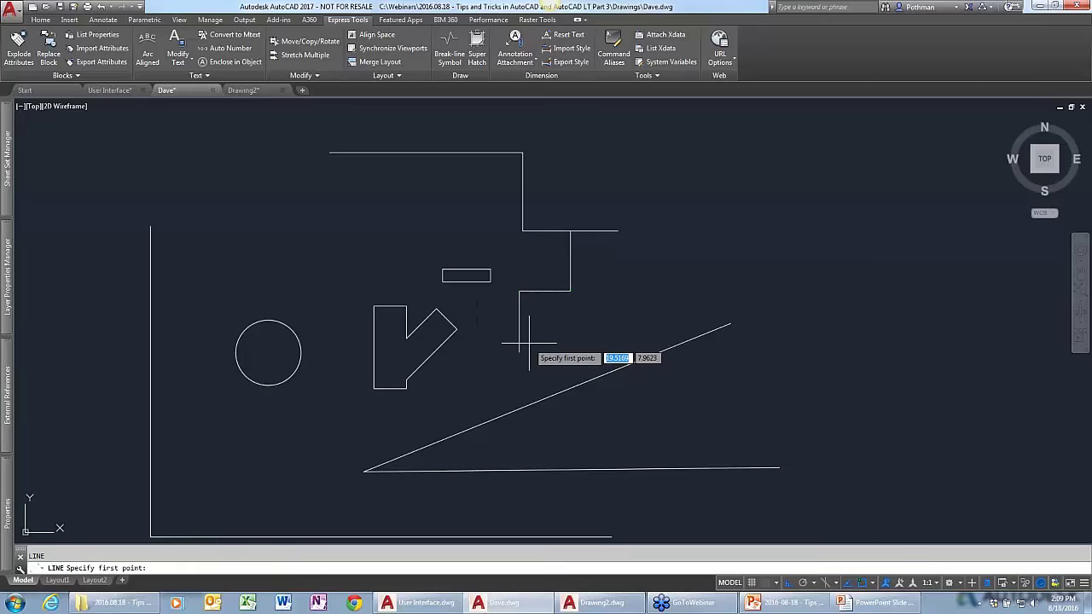
{"action": "key", "text": "Escape"}
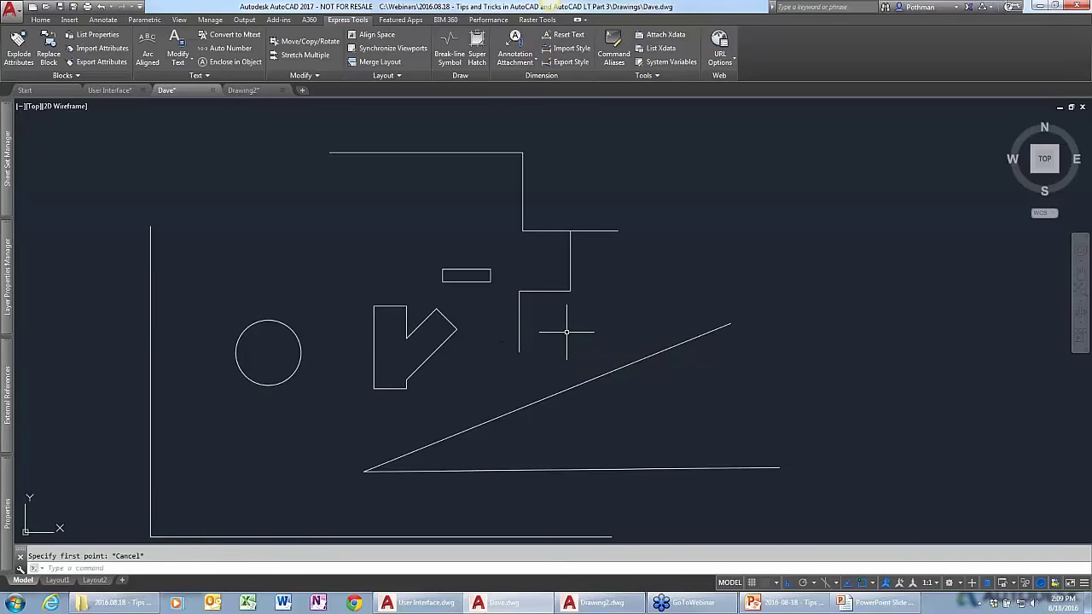
Draw a separate two-segment L-shaped line beside the stepped lines with the regular LINE command.
{"action": "type", "text": "l"}
{"action": "key", "text": "Return"}
{"action": "left_click", "coordinate": [597, 281]}
{"action": "left_click", "coordinate": [671, 282]}
{"action": "left_click", "coordinate": [671, 231]}
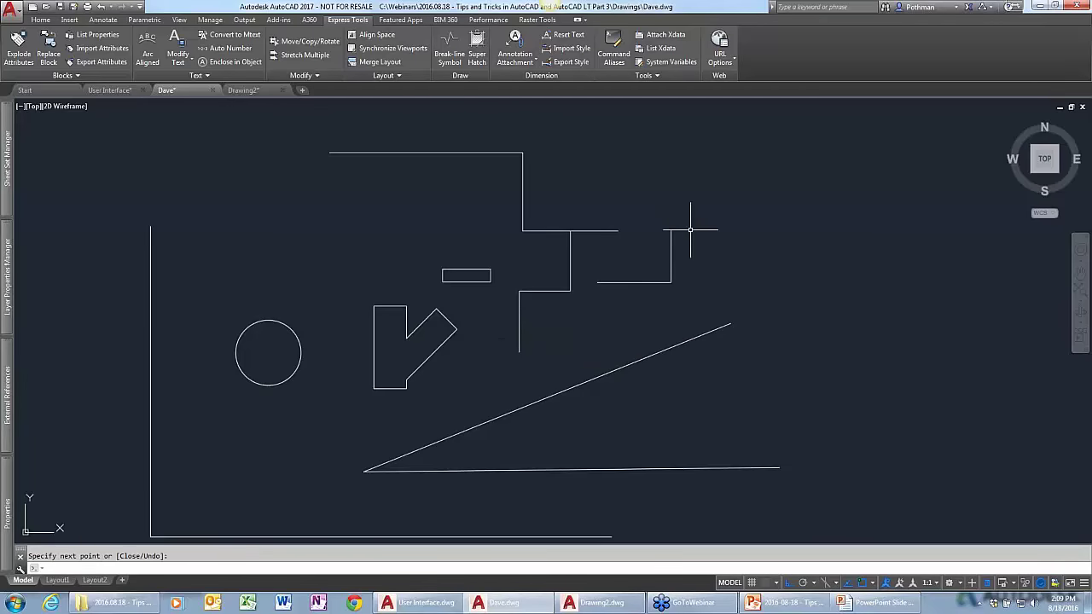
{"action": "key", "text": "Return"}
{"action": "key", "text": "Return"}
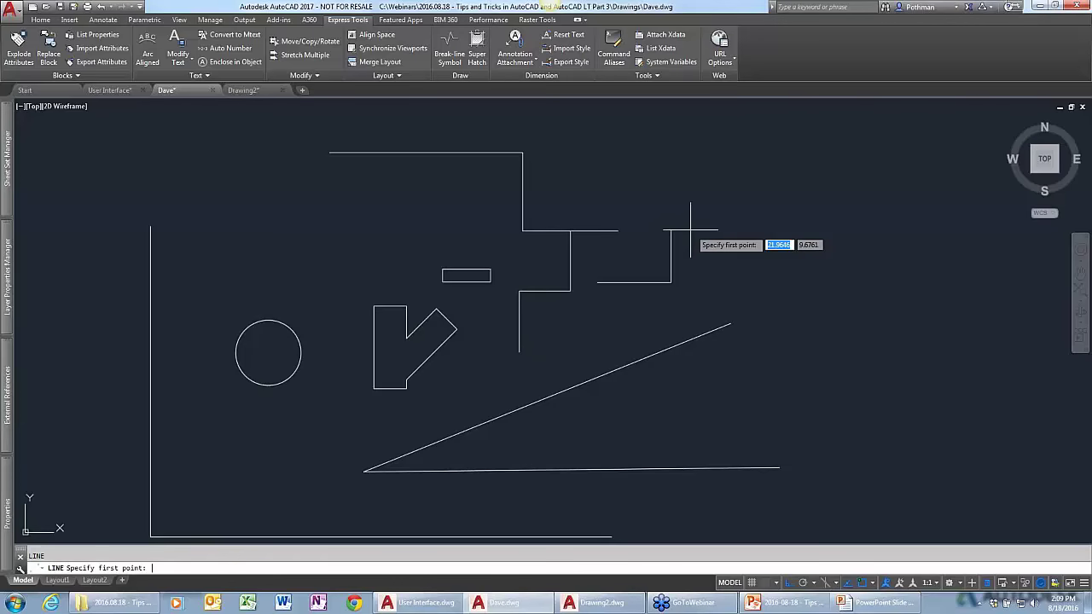
{"action": "key", "text": "Escape"}
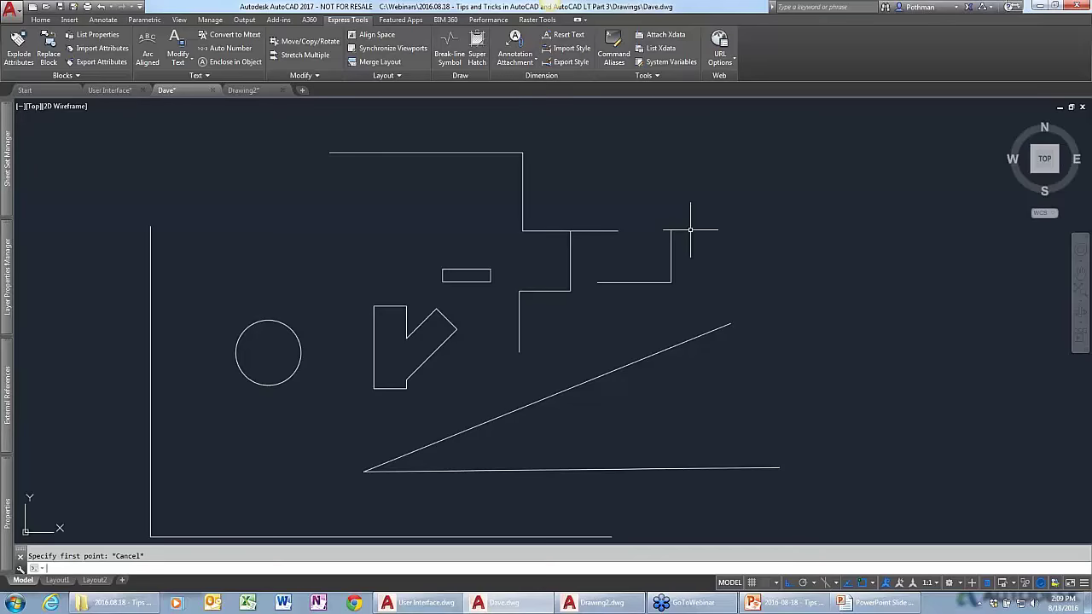
Erase all the newly drawn stepped and L-shaped line segments.
{"action": "scroll", "coordinate": [585, 127], "scroll_direction": "down", "scroll_amount": 4}
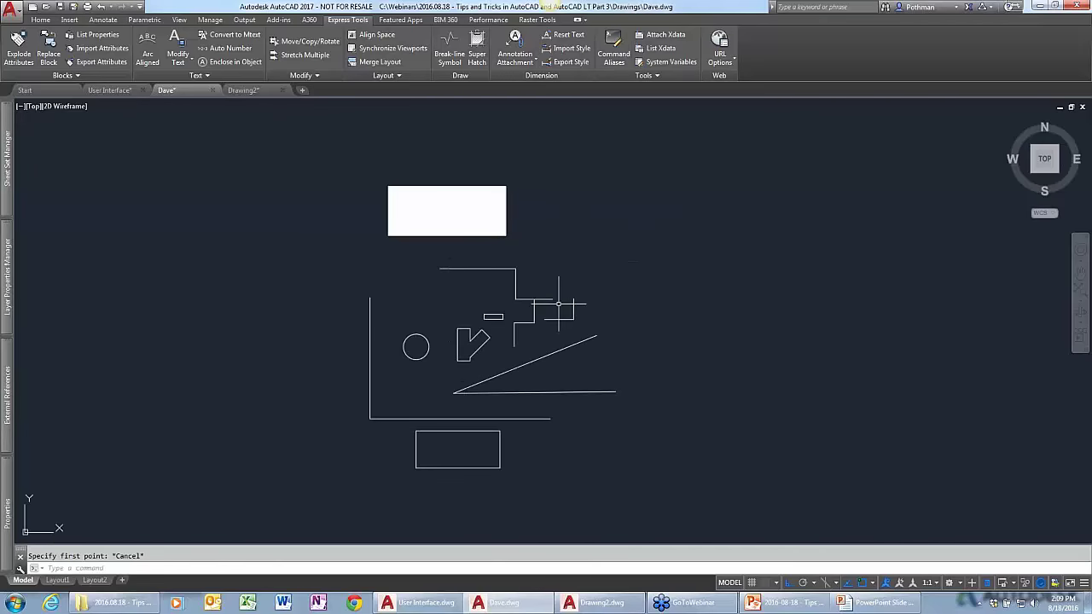
{"action": "left_click", "coordinate": [588, 320]}
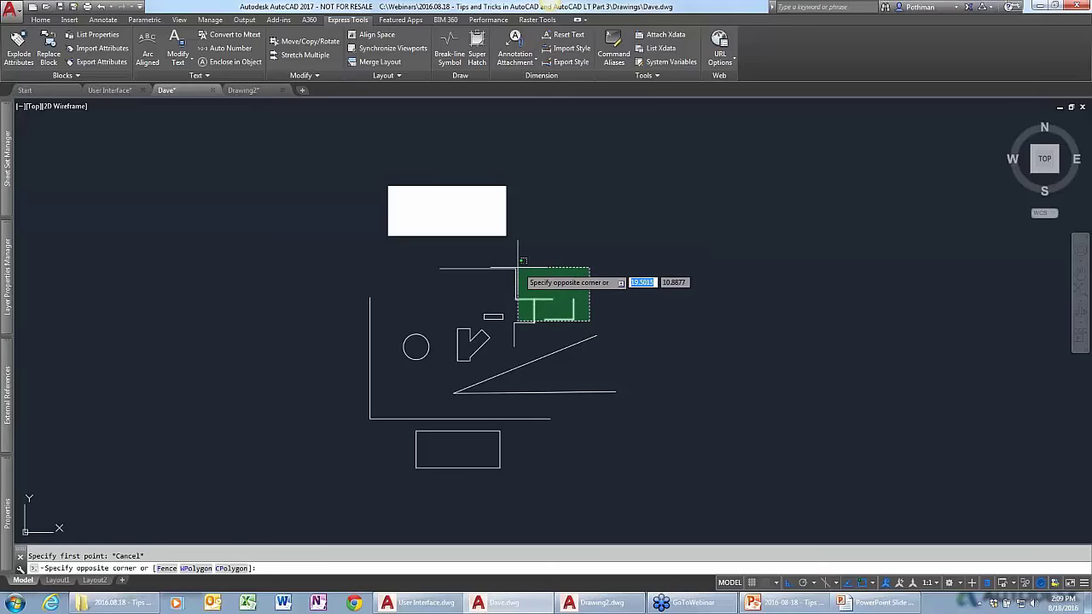
{"action": "left_click", "coordinate": [515, 256]}
{"action": "left_click", "coordinate": [526, 327]}
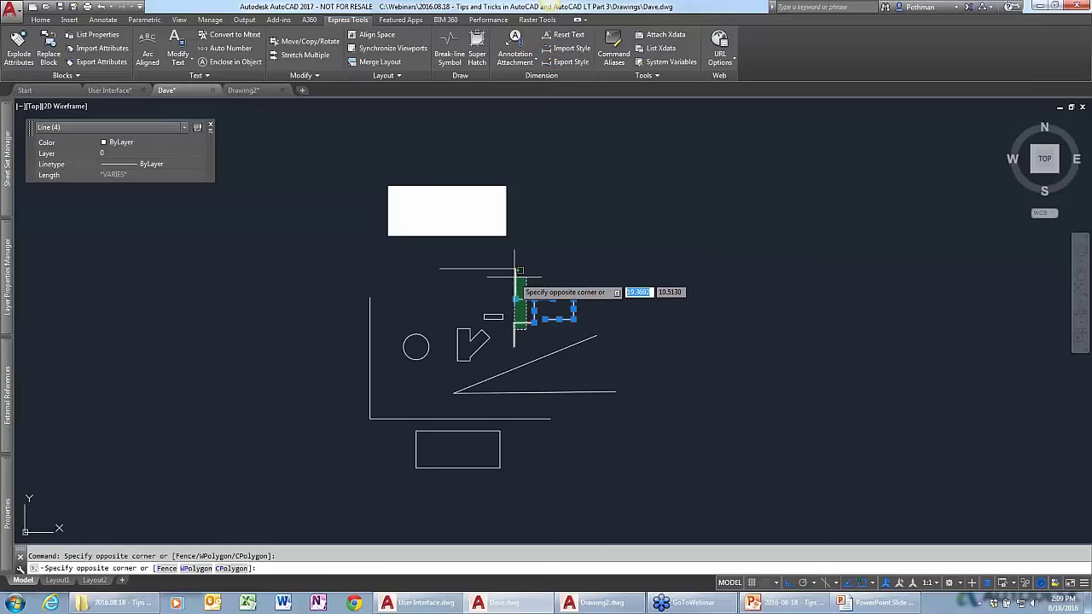
{"action": "left_click", "coordinate": [516, 263]}
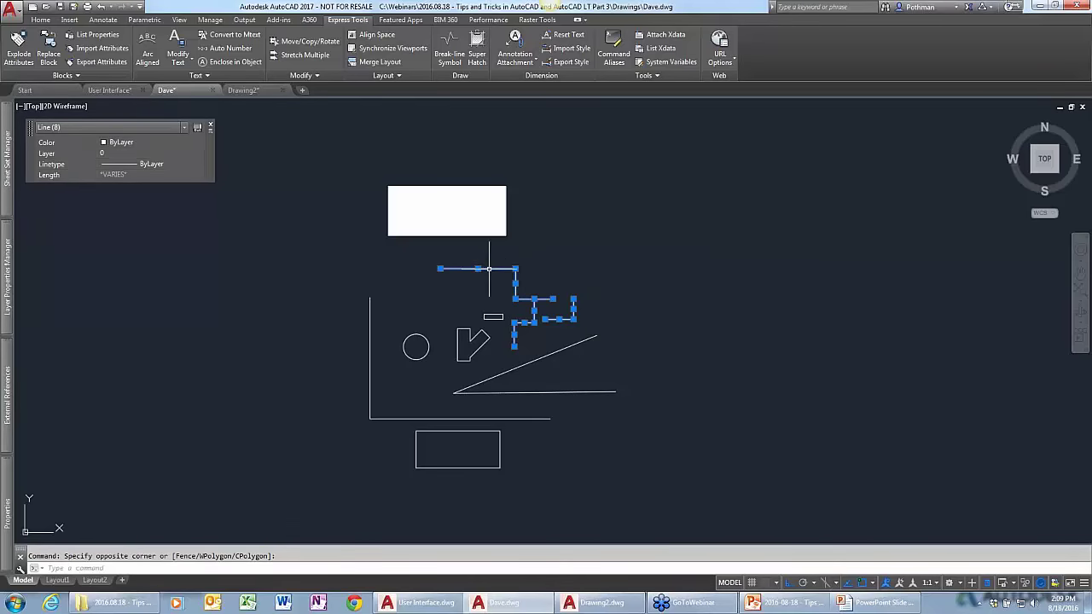
{"action": "key", "text": "Delete"}
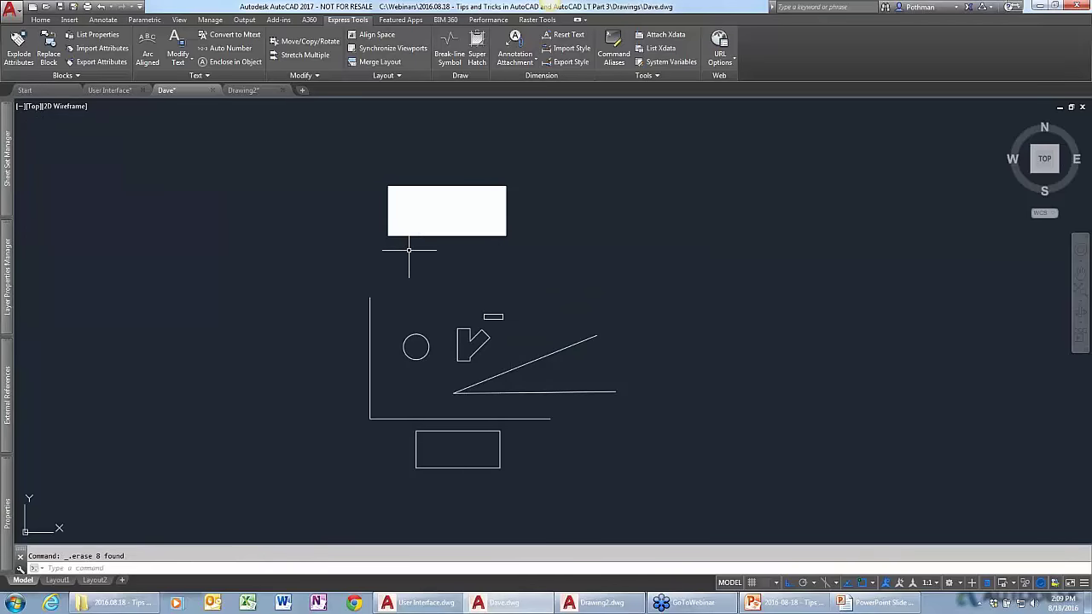
Select the objects hidden behind the white rectangle to inspect them, and clear the selection.
{"action": "scroll", "coordinate": [388, 251], "scroll_direction": "up", "scroll_amount": 2}
{"action": "mouse_move", "coordinate": [383, 248]}
{"action": "middle_mouse_down"}
{"action": "mouse_move", "coordinate": [384, 278]}
{"action": "mouse_move", "coordinate": [362, 298]}
{"action": "middle_mouse_up"}
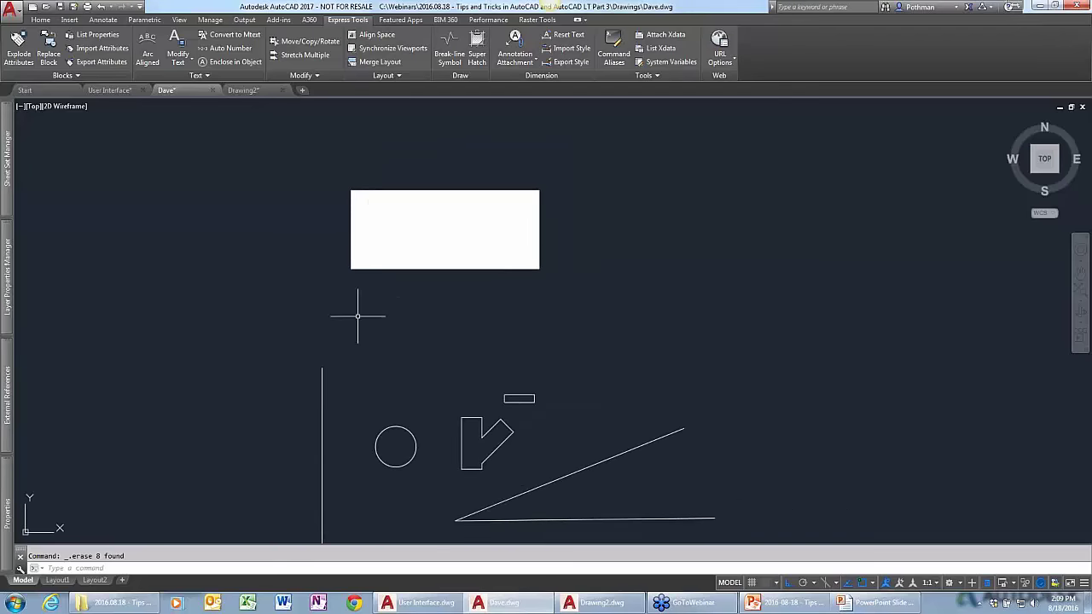
{"action": "left_click", "coordinate": [326, 309]}
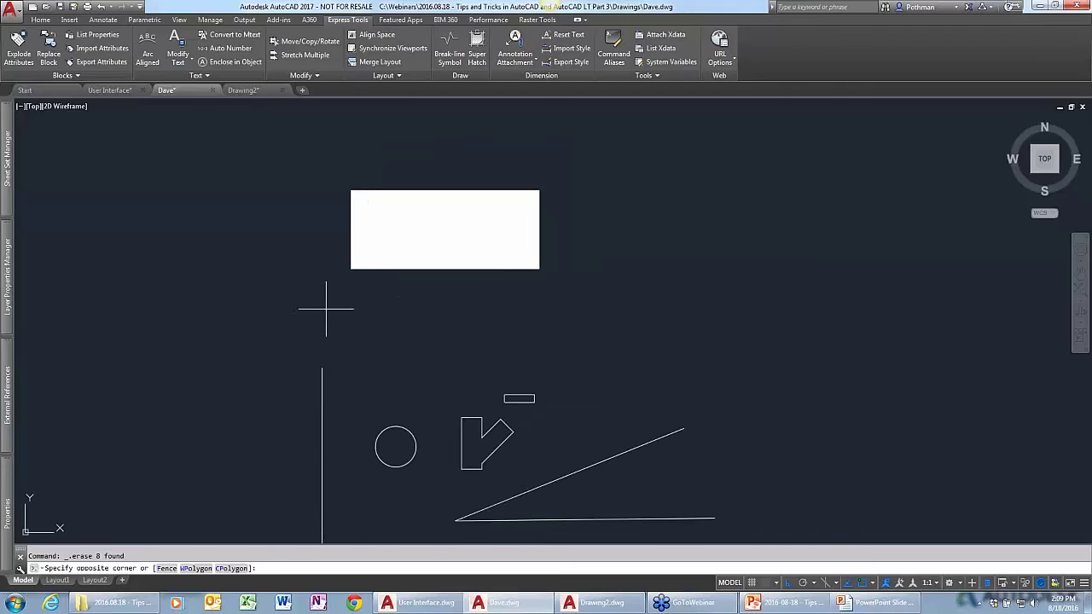
{"action": "left_click", "coordinate": [561, 203]}
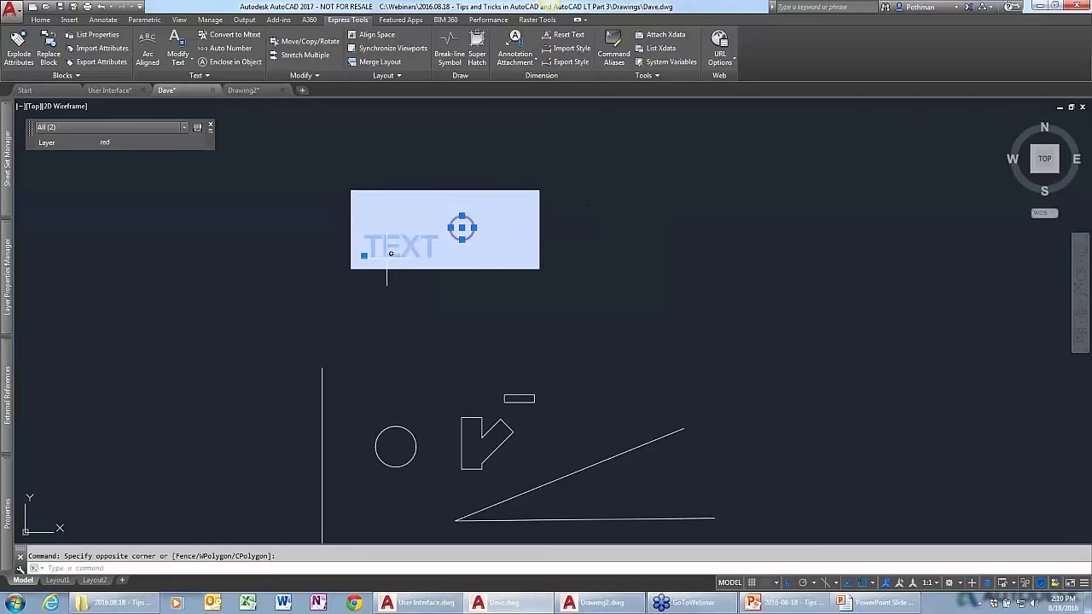
{"action": "key", "text": "Escape"}
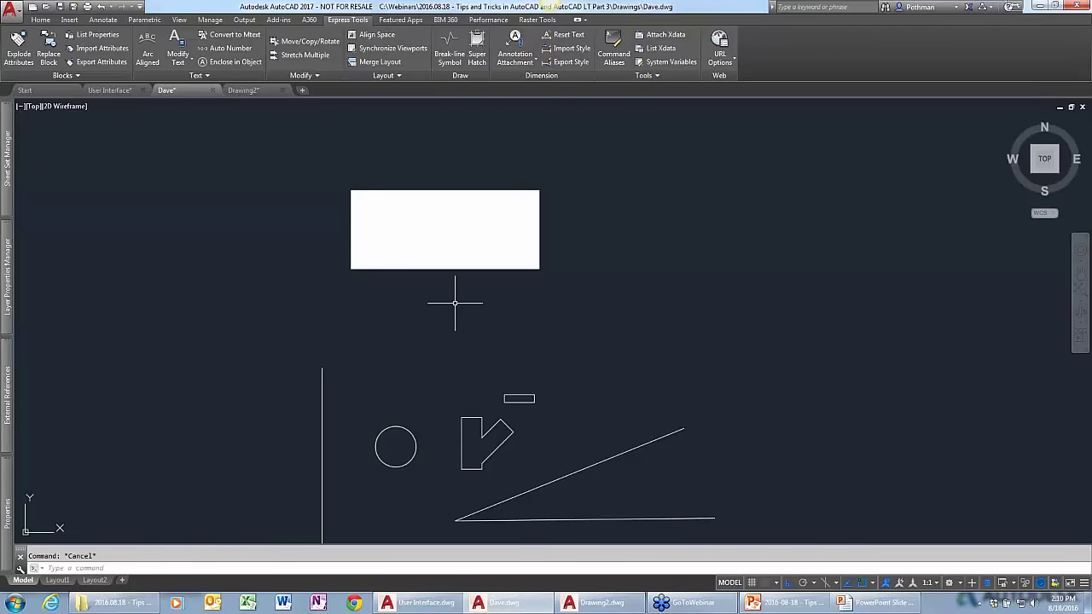
Bring the circle hidden behind the white rectangle to the front of the draw order.
{"action": "left_click", "coordinate": [425, 298]}
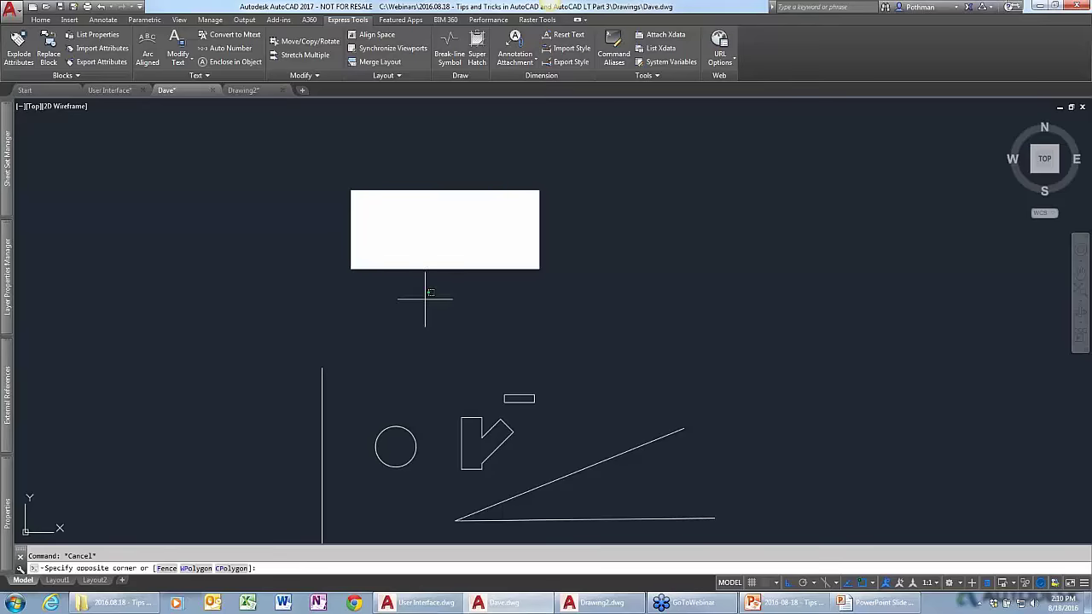
{"action": "left_click", "coordinate": [514, 189]}
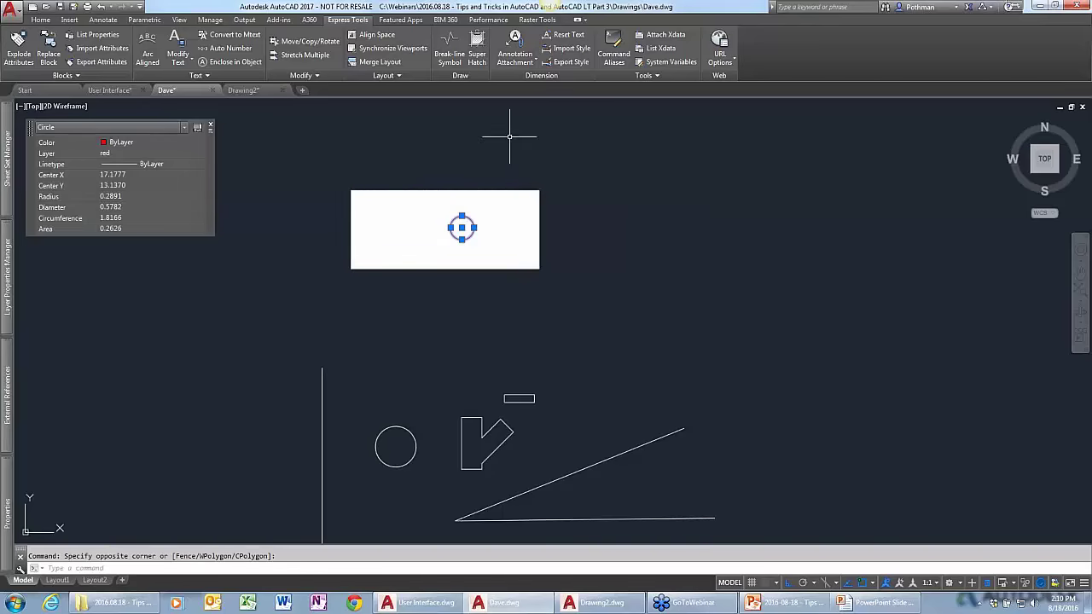
{"action": "right_click", "coordinate": [474, 151]}
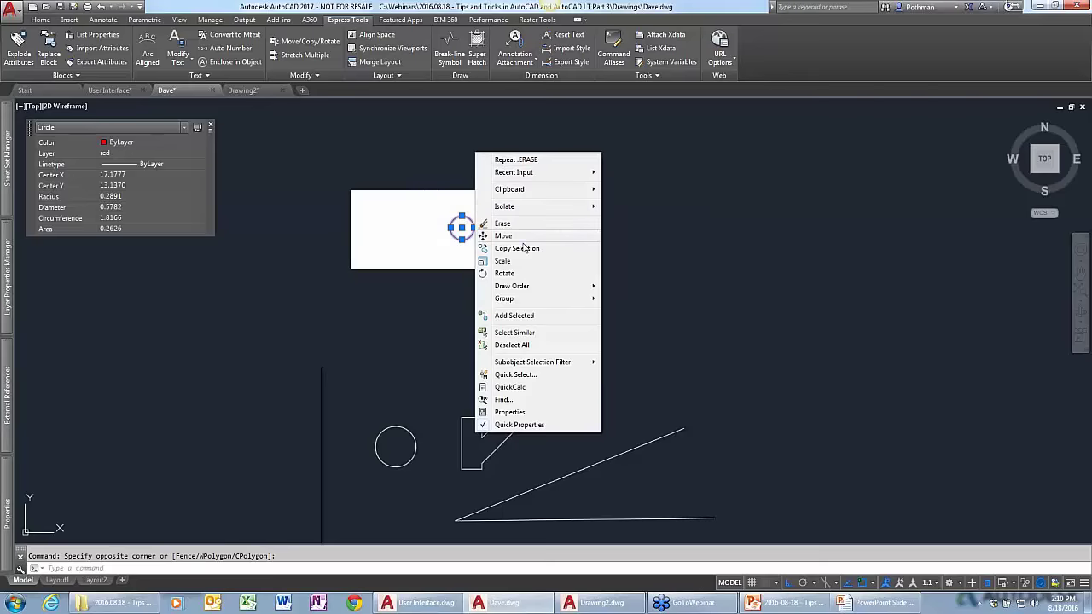
{"action": "mouse_move", "coordinate": [538, 289]}
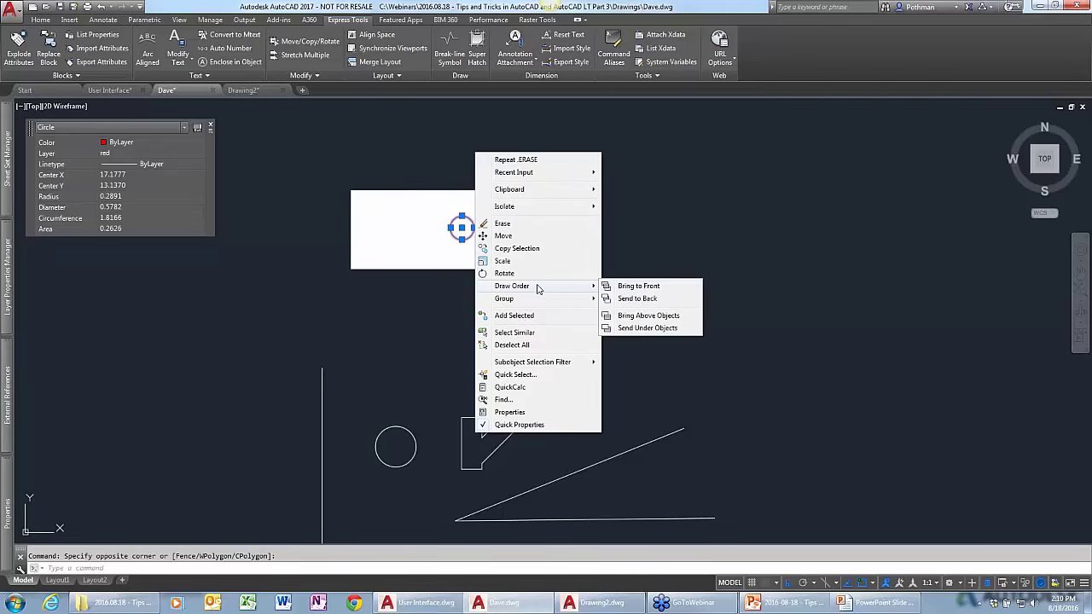
{"action": "left_click", "coordinate": [649, 291]}
{"action": "key", "text": "Escape"}
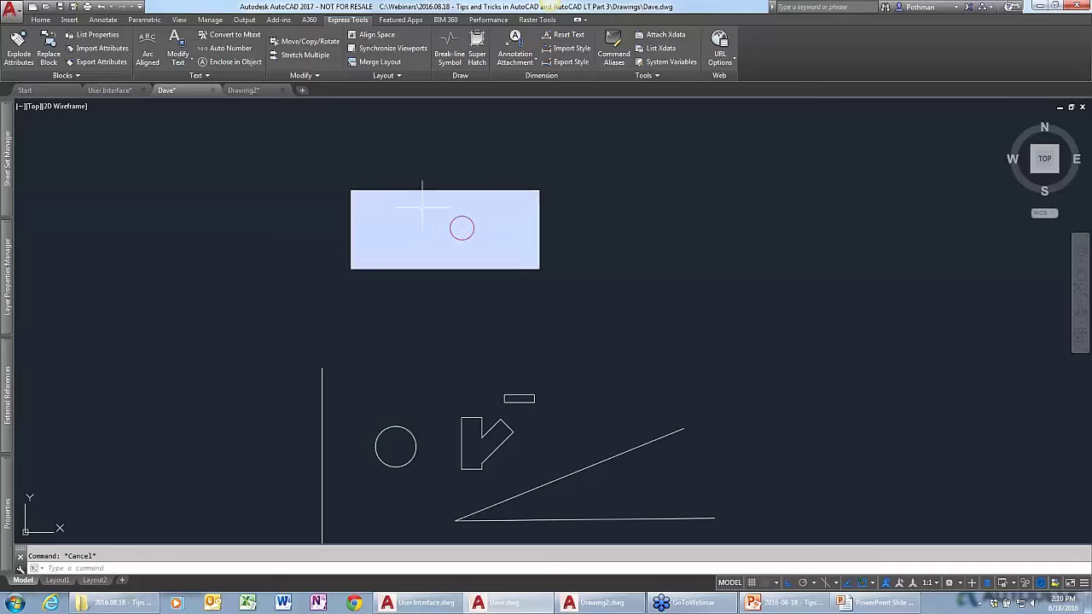
{"action": "left_click", "coordinate": [40, 20]}
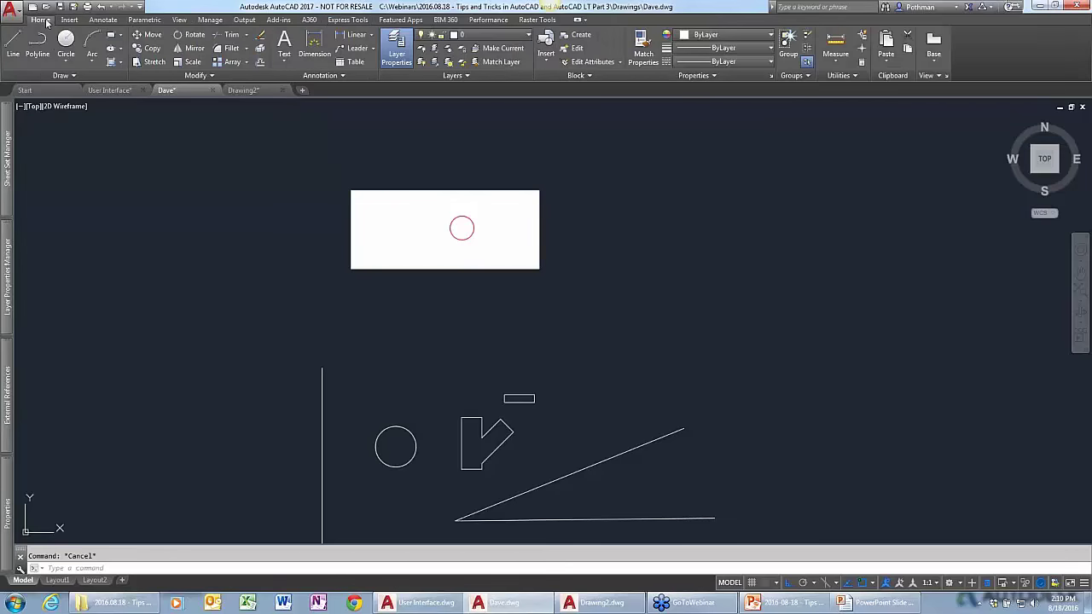
Bring all text, dimensions and leaders in the drawing to the front with TEXTTOFRONT, using the All option.
{"action": "left_click", "coordinate": [231, 77]}
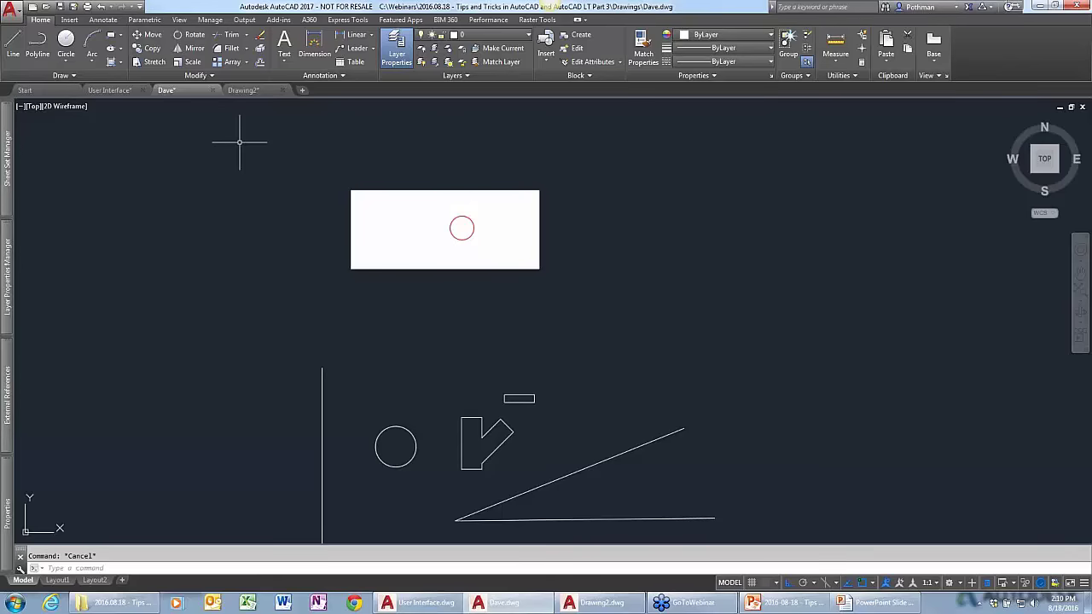
{"action": "type", "text": "TEXTTOfron"}
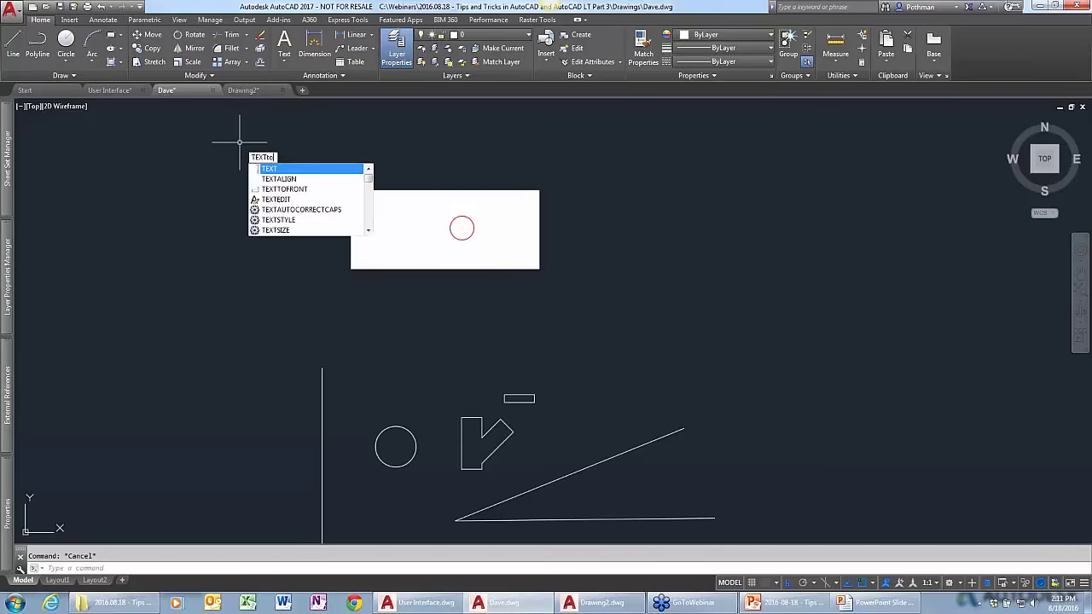
{"action": "type", "text": "t"}
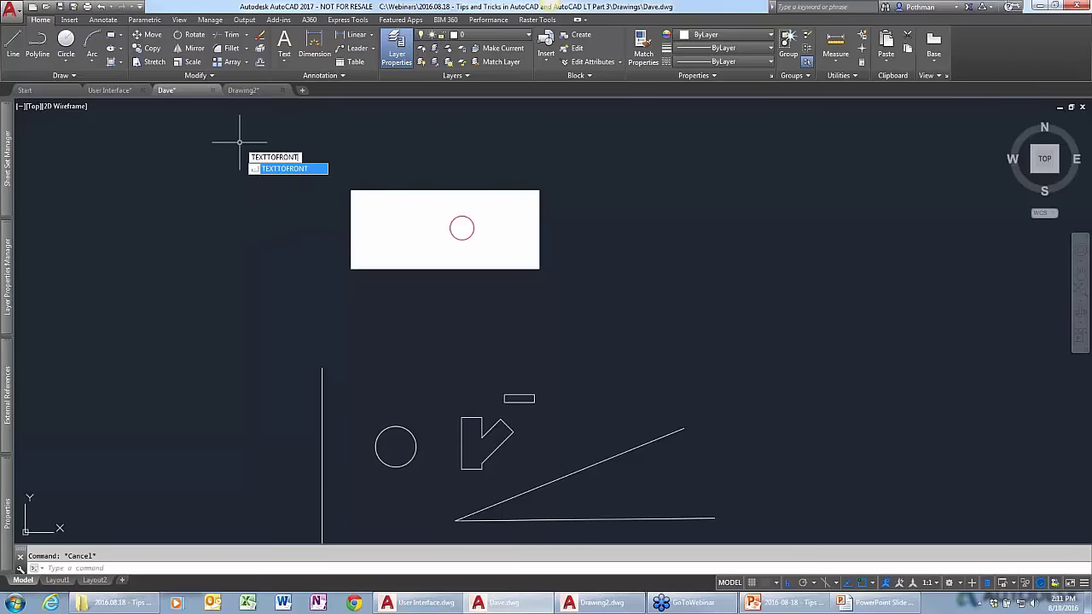
{"action": "key", "text": "Return"}
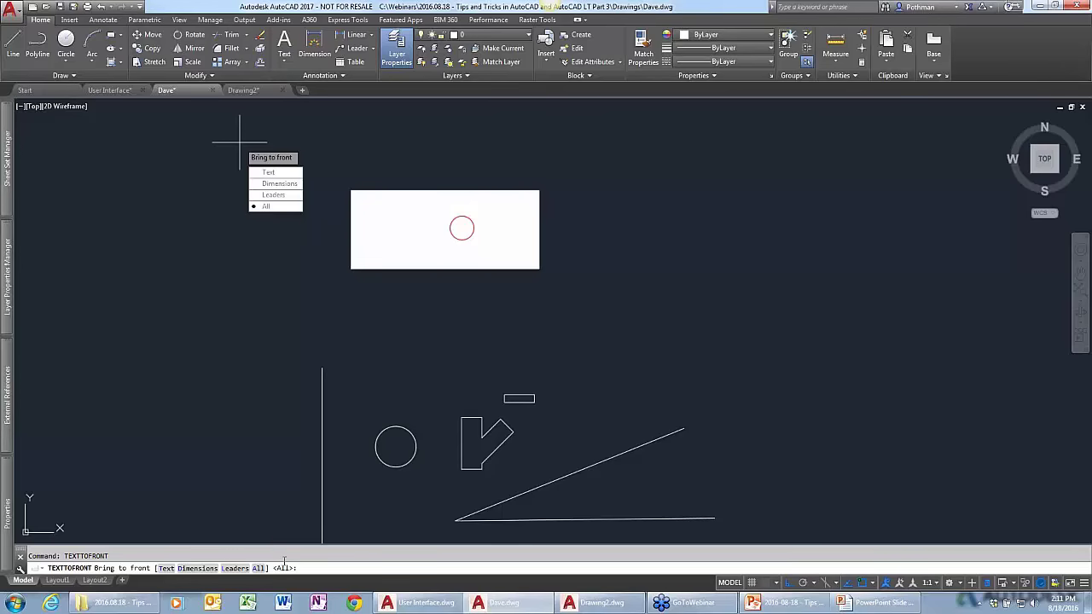
{"action": "key", "text": "Return"}
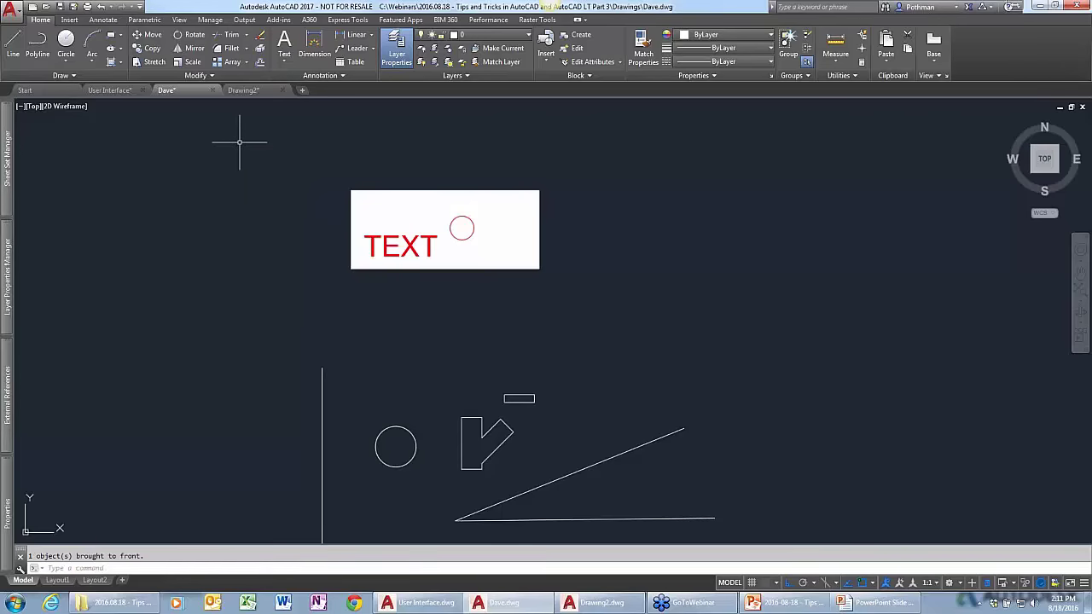
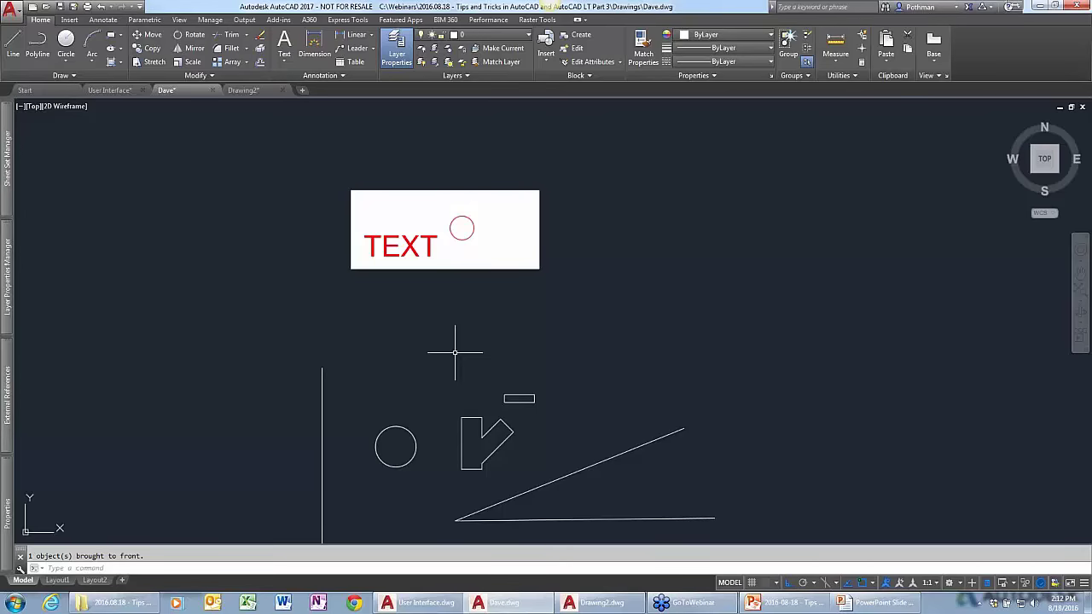
Look through the command suggestions that contain FRONT, and dismiss them without starting a command.
{"action": "type", "text": "FRONT"}
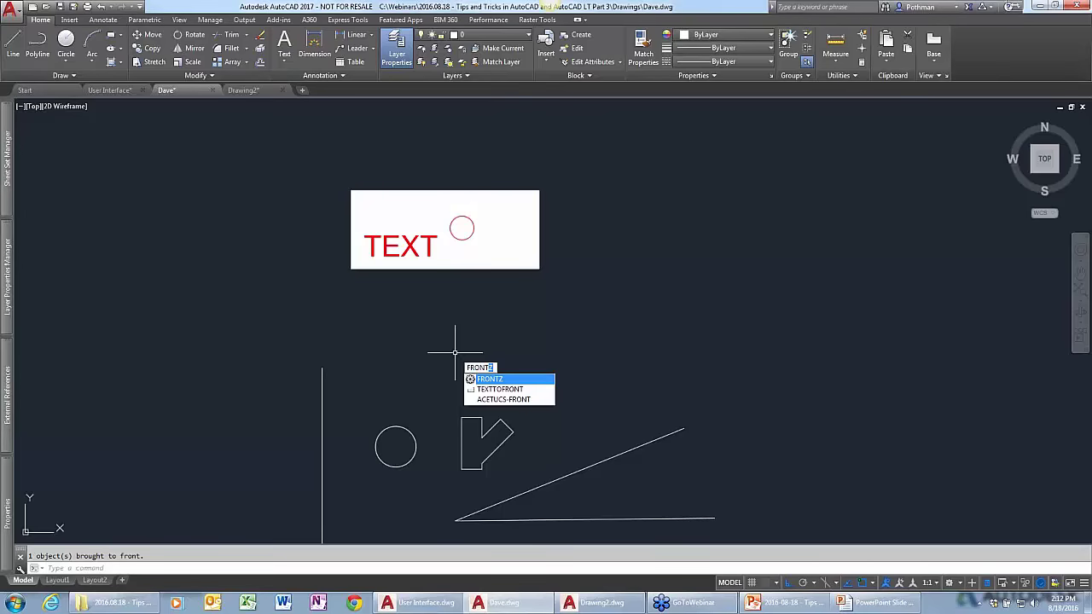
{"action": "key", "text": "Down"}
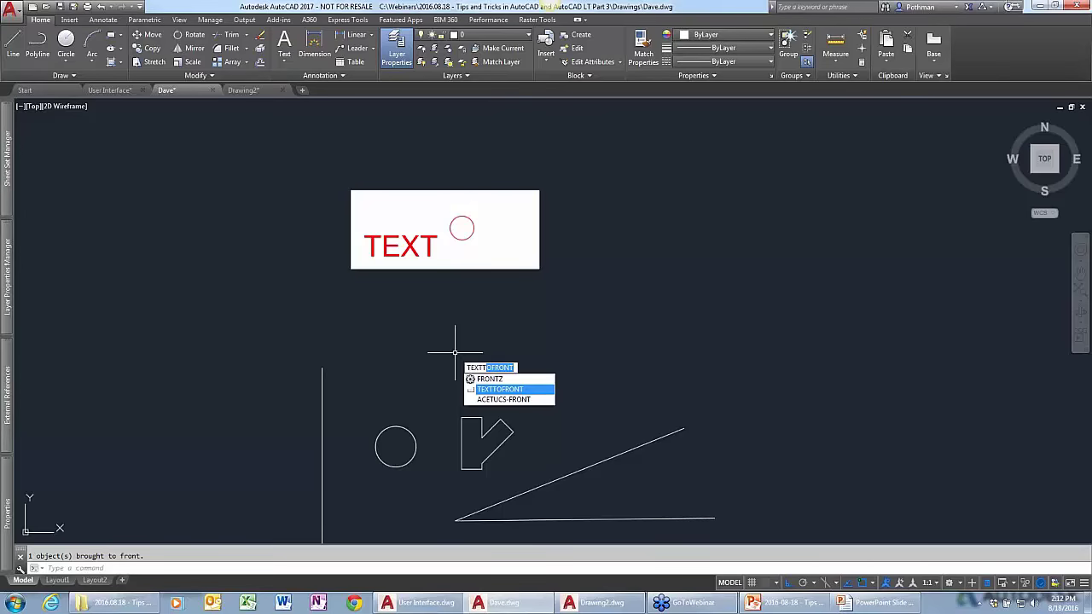
{"action": "key", "text": "Escape"}
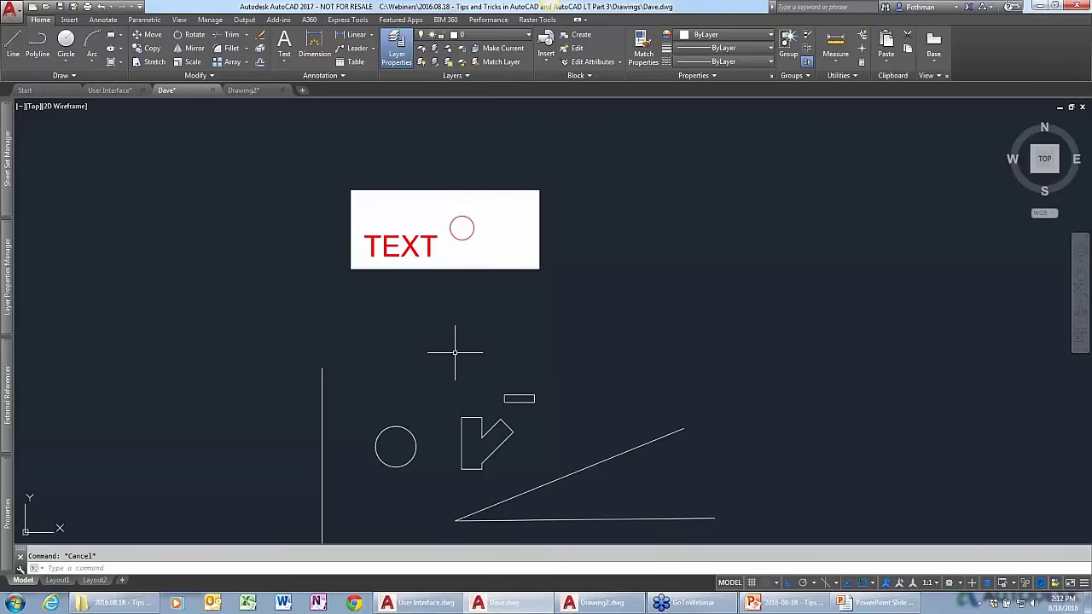
Review the AutoComplete, AutoCorrect and suggestion delay settings with INPUTSEARCHOPTIONS, and close the dialog.
{"action": "type", "text": "INPUTser"}
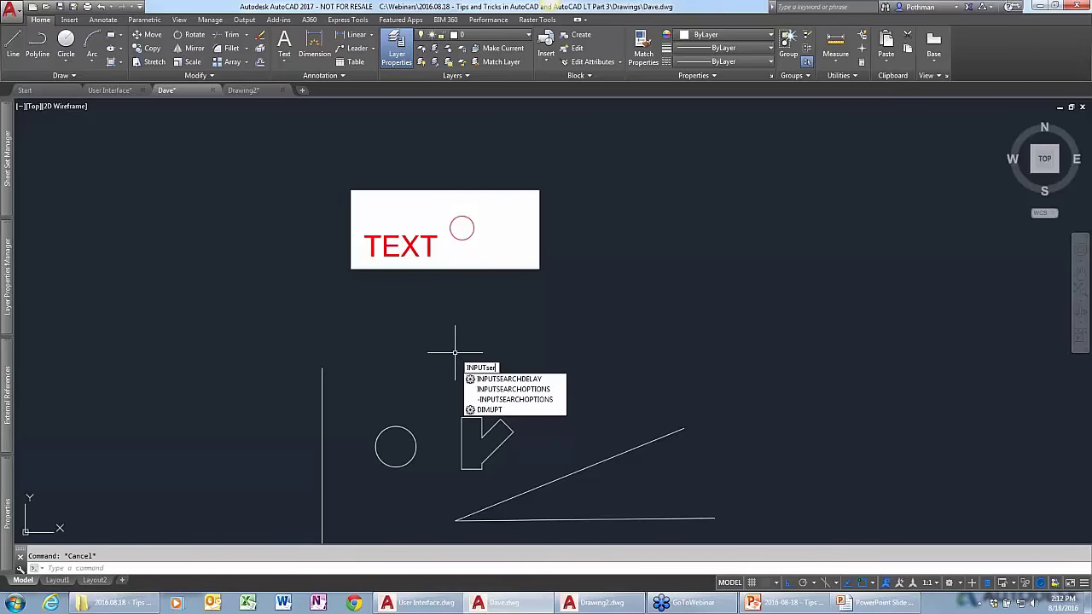
{"action": "key", "text": "Down"}
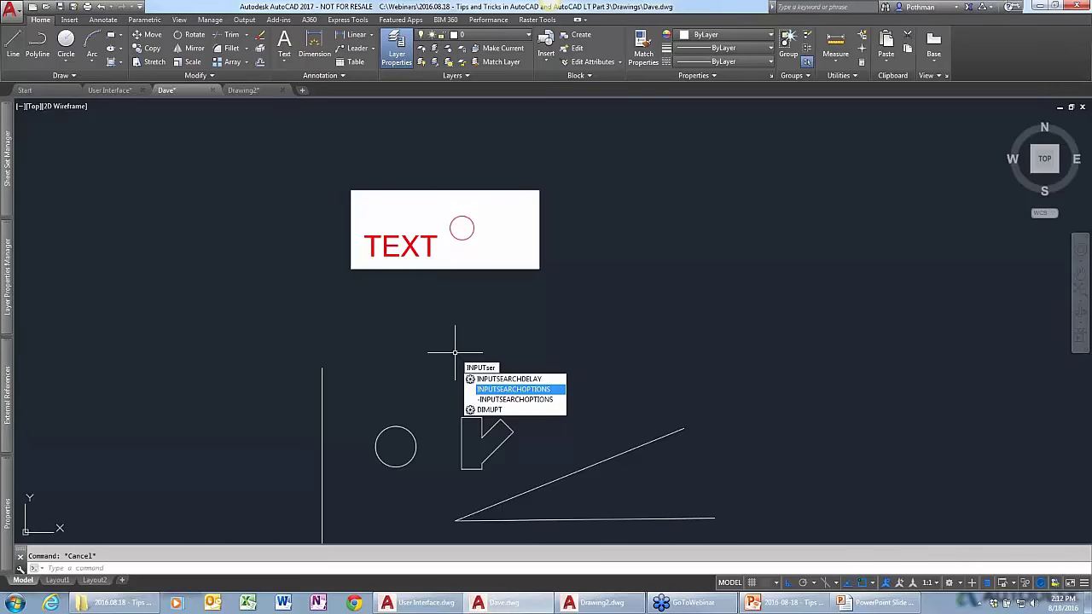
{"action": "key", "text": "Return"}
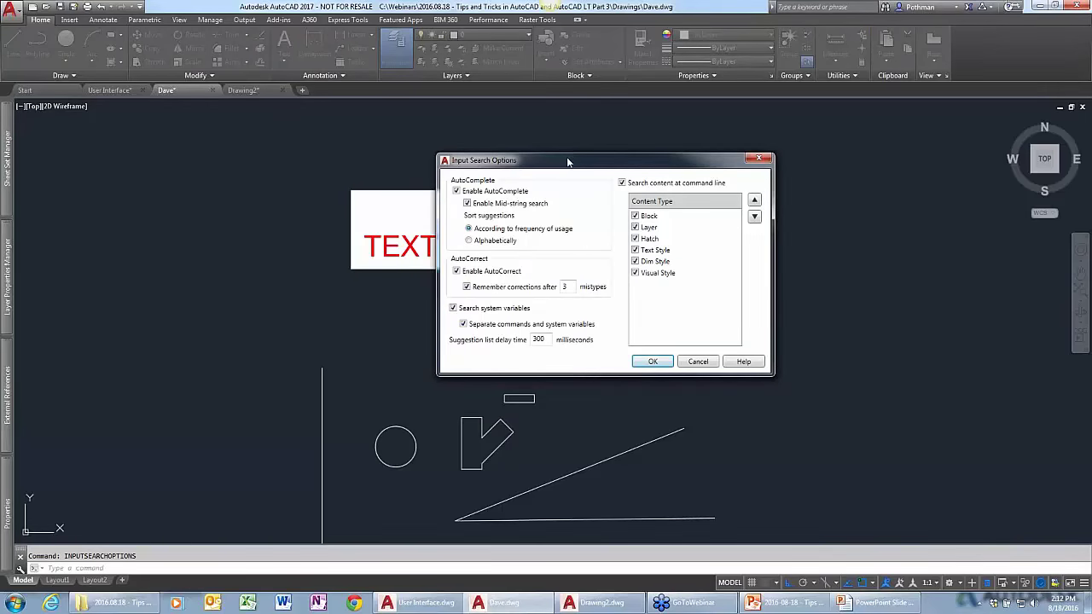
{"action": "left_click_drag", "start_coordinate": [569, 161], "coordinate": [368, 149]}
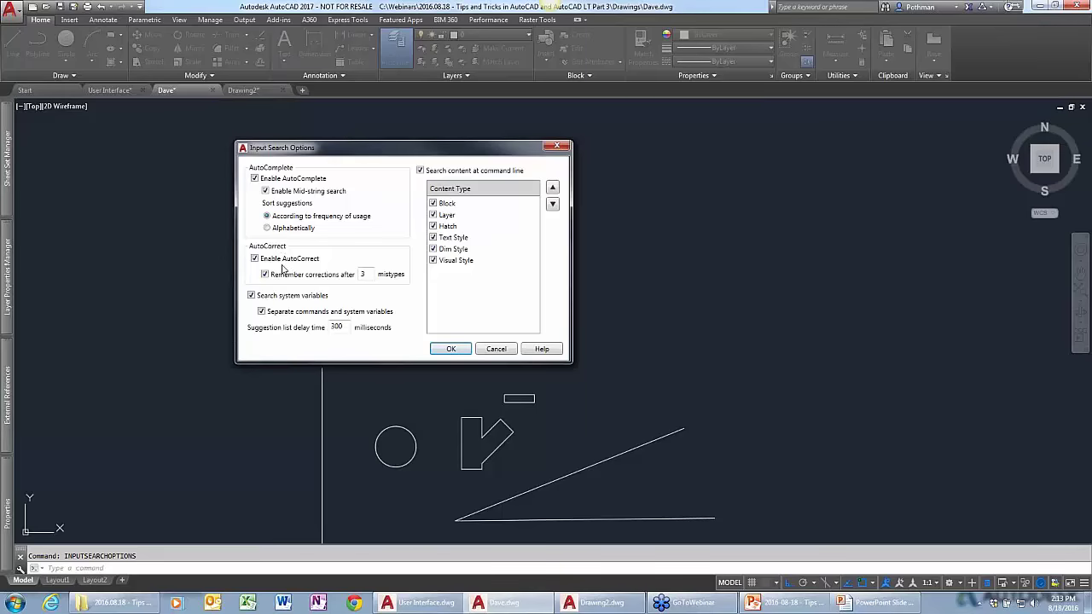
{"action": "double_click", "coordinate": [337, 327]}
{"action": "key", "text": "Return"}
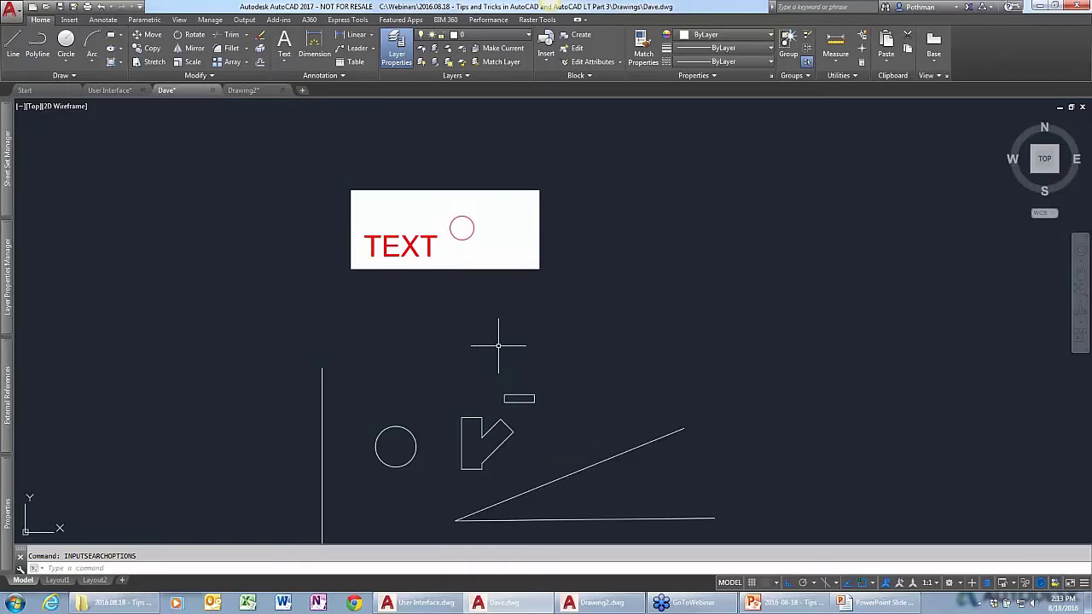
Start and cancel the LINE command, and browse the suggestions for LINE as far as LINEFADINGLEVEL before dismissing them.
{"action": "type", "text": "line"}
{"action": "key", "text": "Return"}
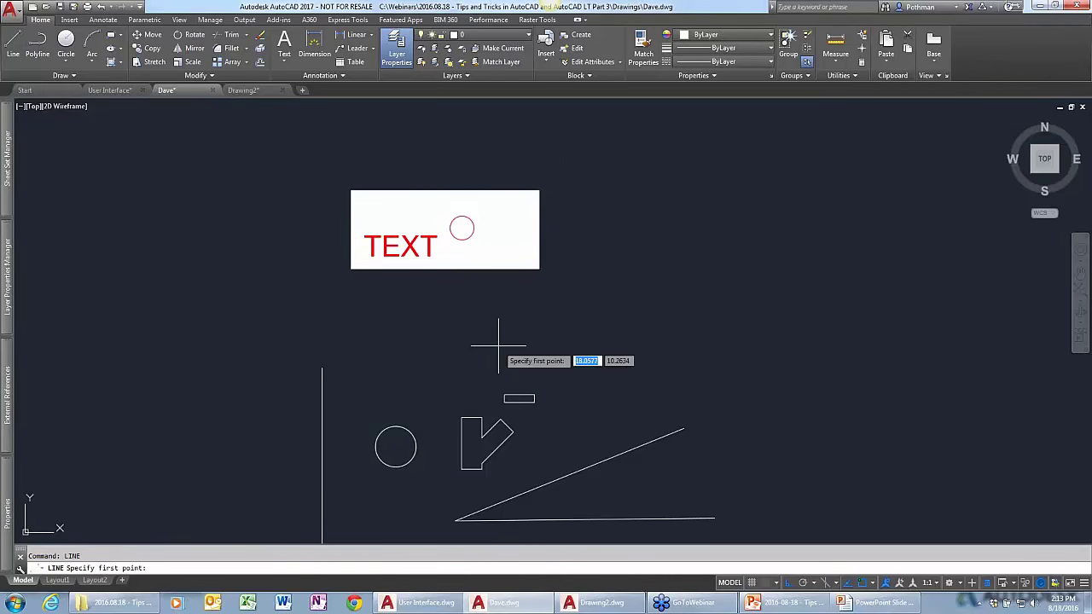
{"action": "key", "text": "Escape"}
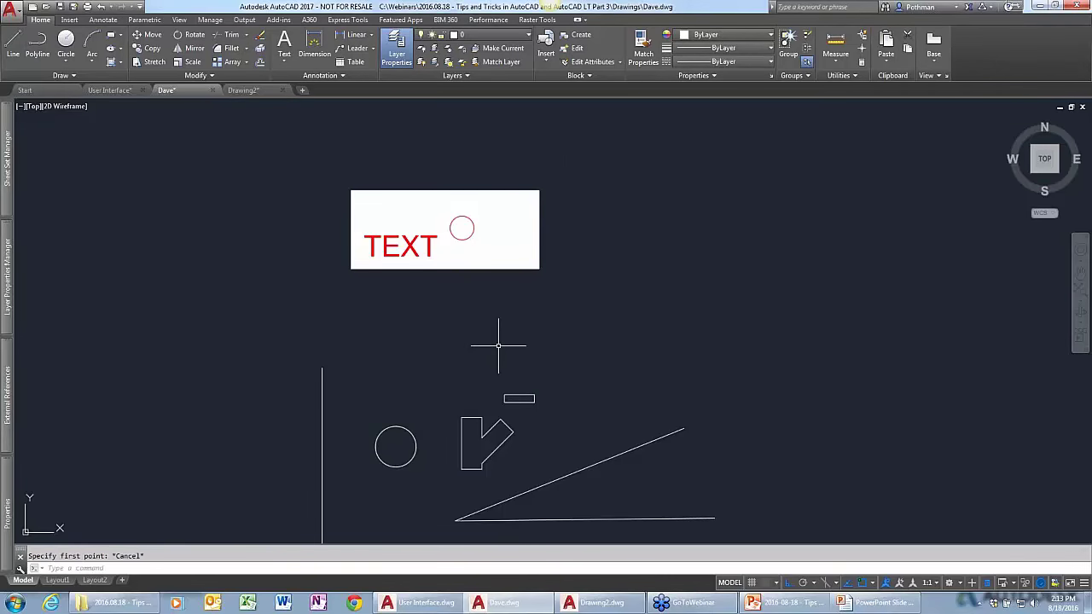
{"action": "type", "text": "LINE"}
{"action": "key", "text": "Down"}
{"action": "key", "text": "Down"}
{"action": "key", "text": "Down"}
{"action": "key", "text": "Down"}
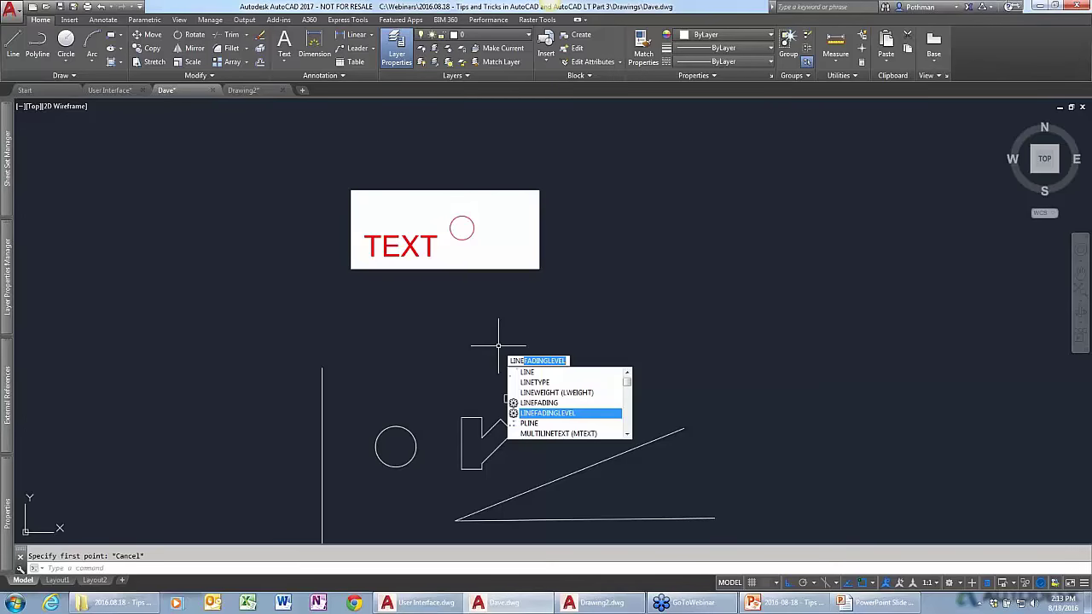
{"action": "key", "text": "Escape"}
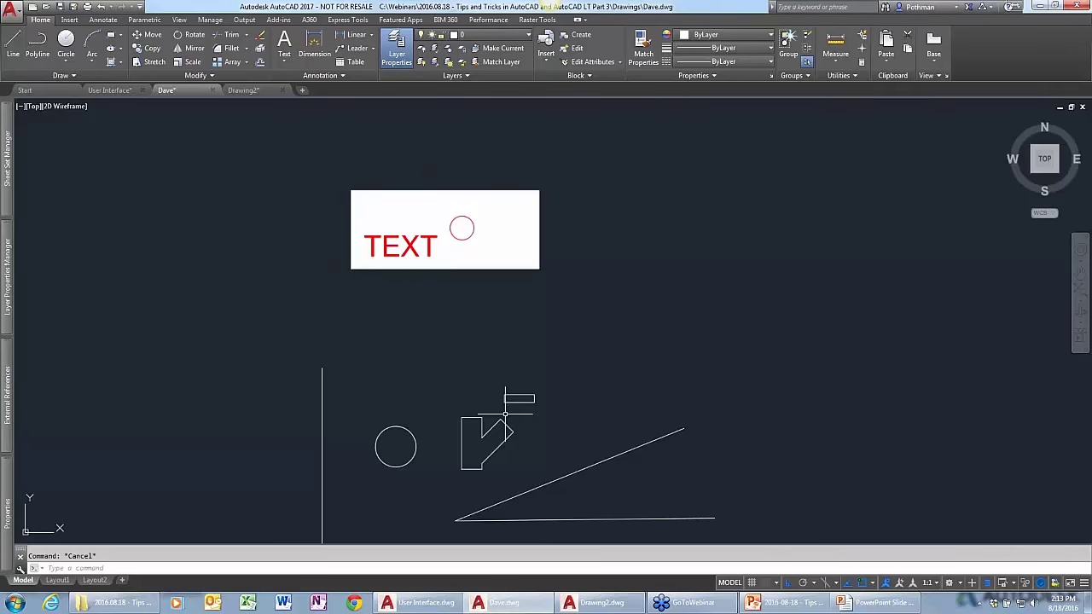
Open Layout2 and inspect its viewport and the paper-space objects beside it by selecting them, leaving nothing selected.
{"action": "left_click", "coordinate": [97, 580]}
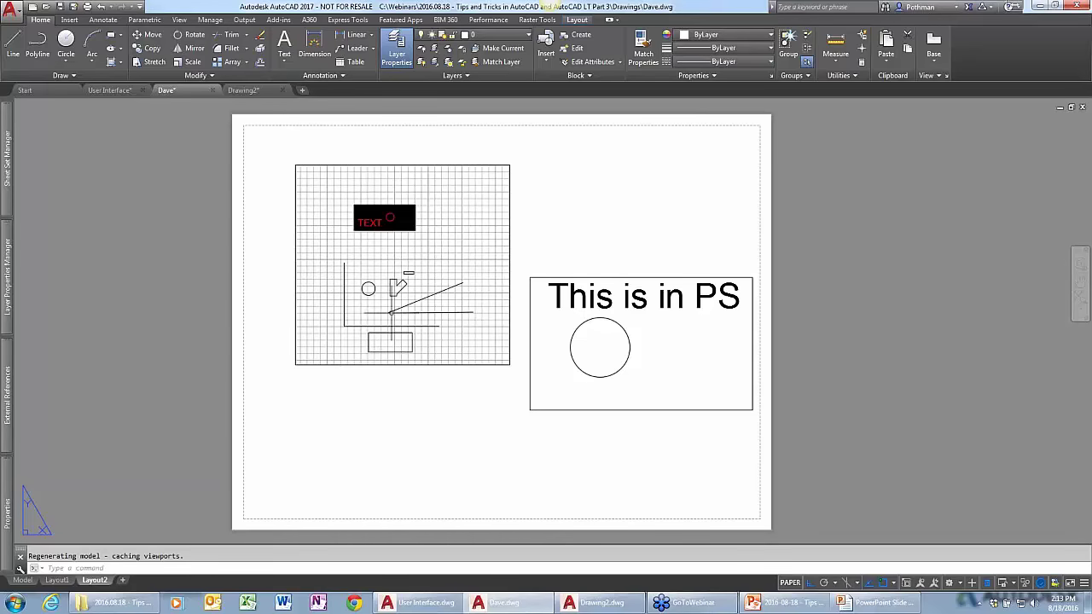
{"action": "left_click", "coordinate": [417, 167]}
{"action": "left_click", "coordinate": [383, 151]}
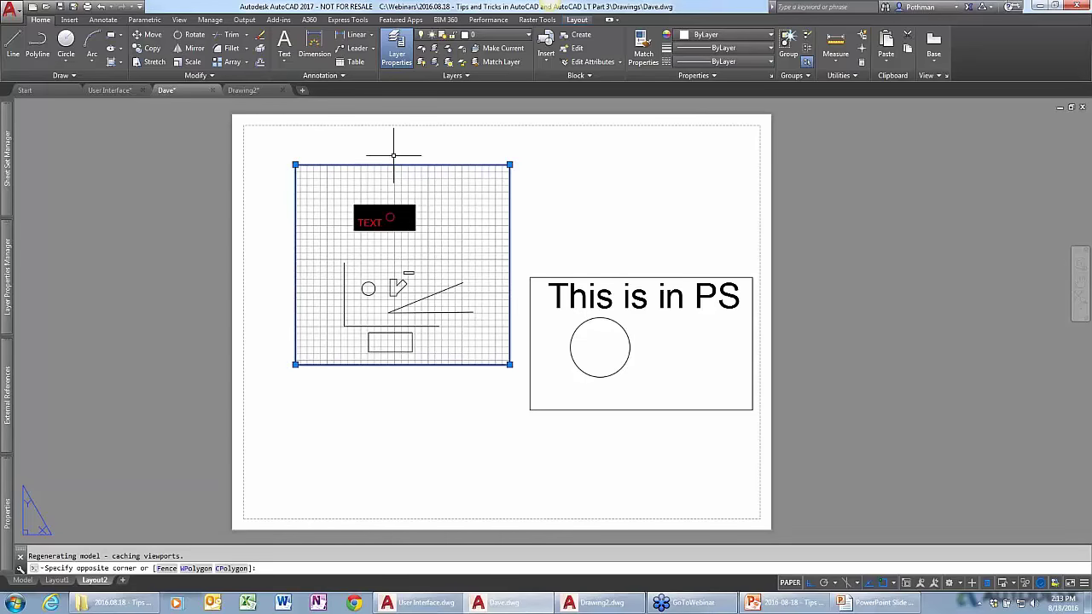
{"action": "key", "text": "Escape"}
{"action": "left_click", "coordinate": [492, 435]}
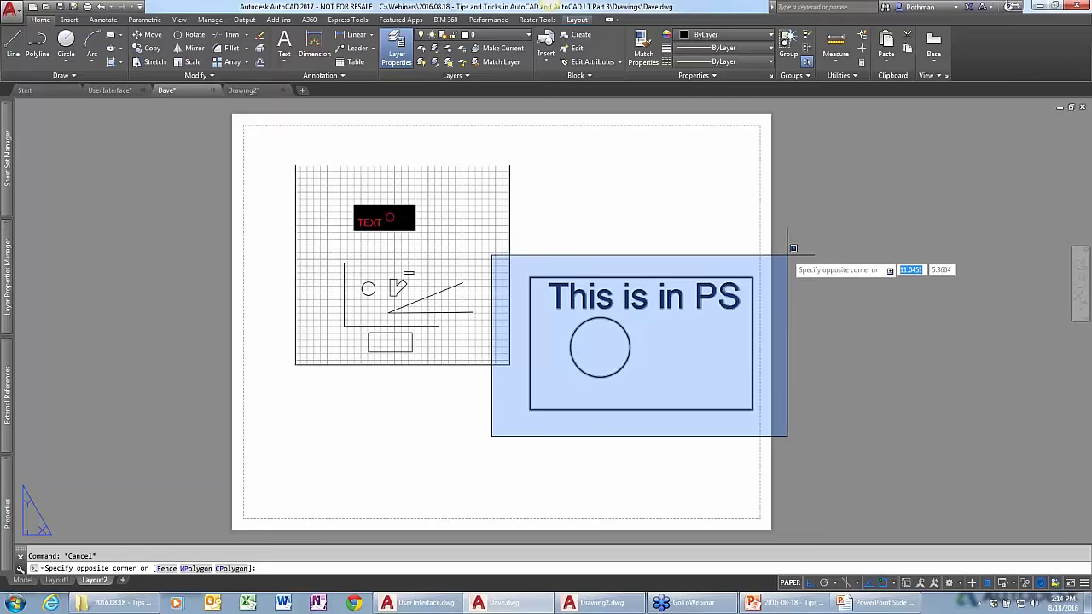
{"action": "key", "text": "Escape"}
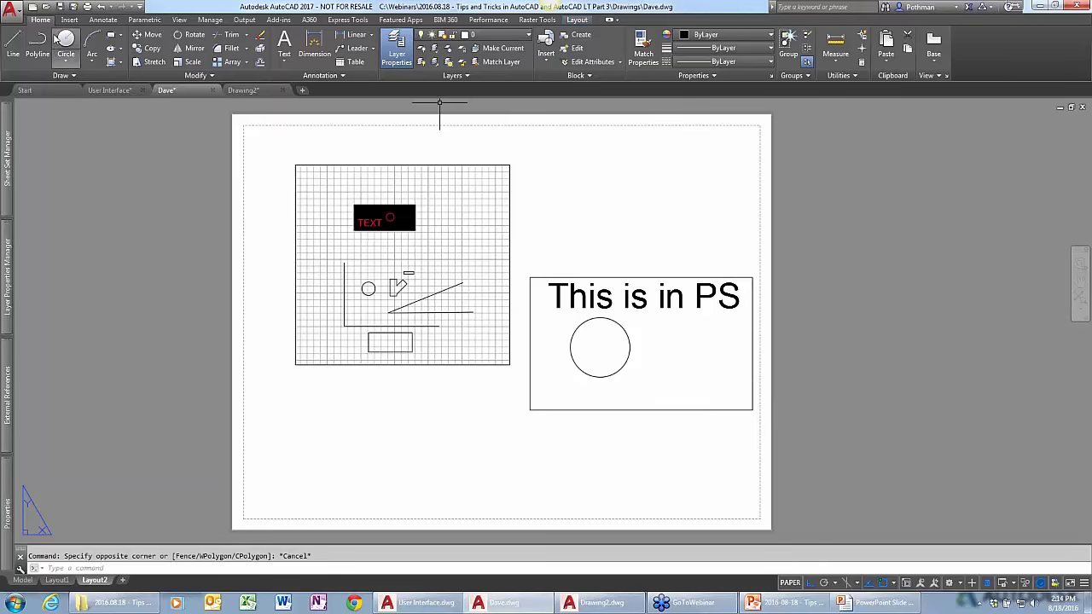
Transfer the "This is in PS" text, its rectangle and the circle from paper space to model space with CHSPACE.
{"action": "left_click", "coordinate": [212, 76]}
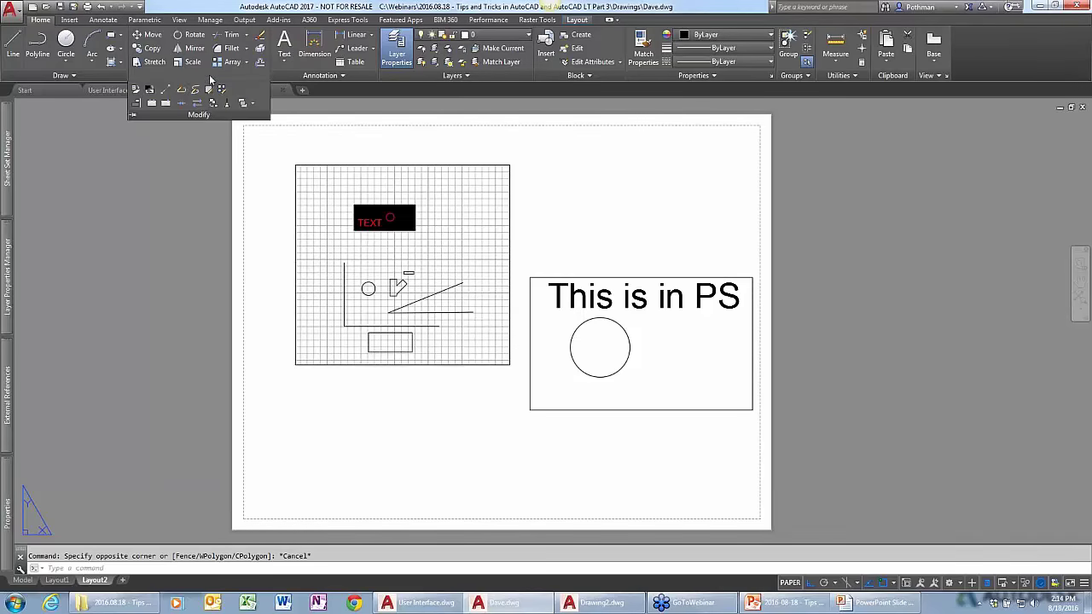
{"action": "left_click", "coordinate": [153, 92]}
{"action": "left_click", "coordinate": [476, 438]}
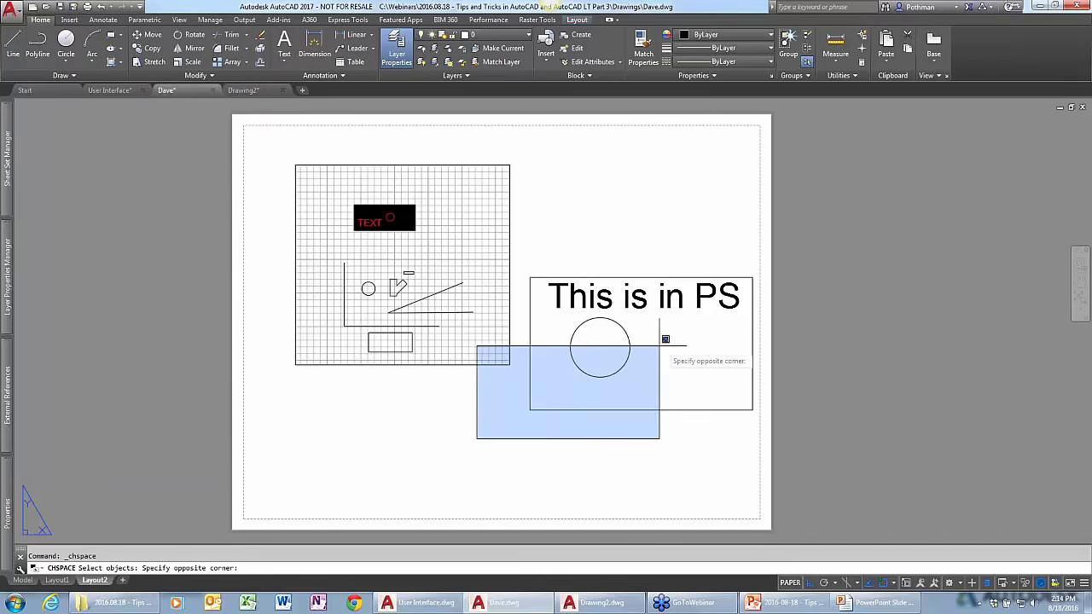
{"action": "left_click", "coordinate": [769, 228]}
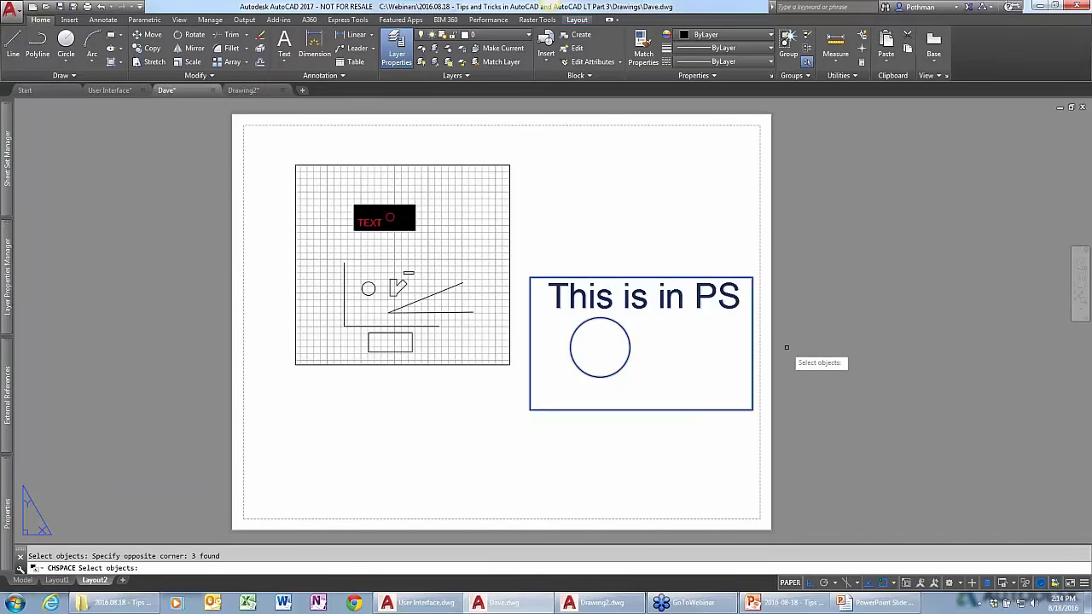
{"action": "key", "text": "Return"}
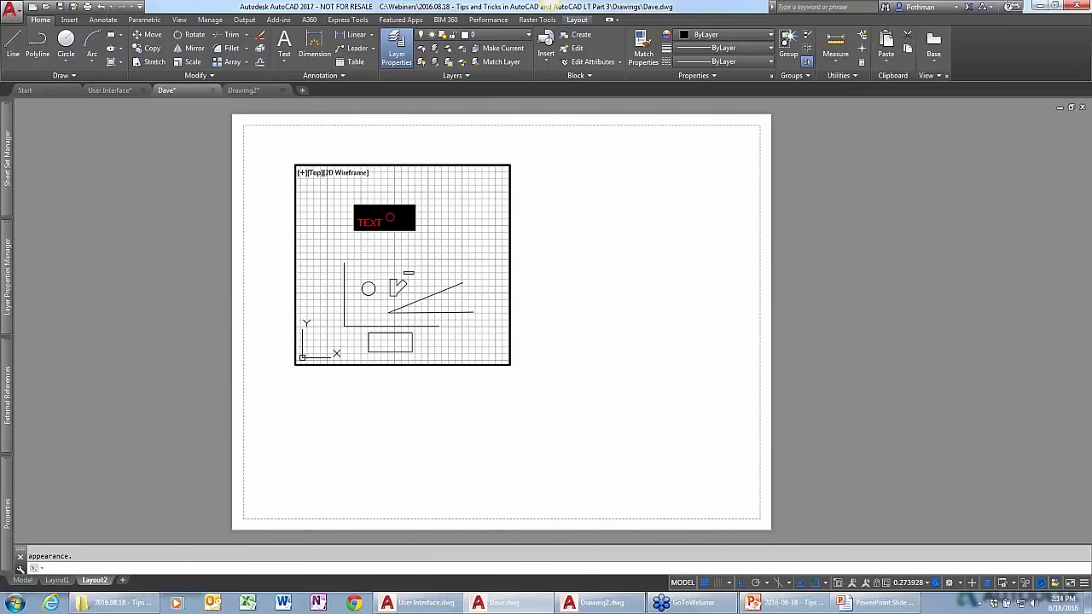
In model space, move the "This is in PS" text with its rectangle and circle horizontally, well clear of the other geometry.
{"action": "left_click", "coordinate": [22, 580]}
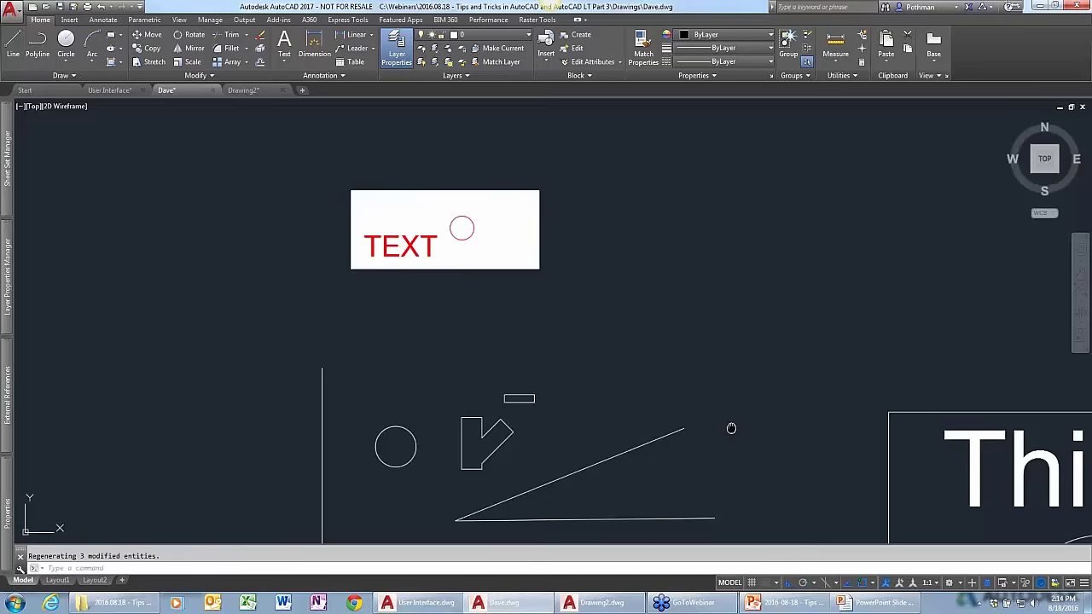
{"action": "middle_click_drag", "start_coordinate": [730, 428], "coordinate": [256, 179]}
{"action": "scroll", "coordinate": [648, 291], "scroll_direction": "down", "scroll_amount": 2}
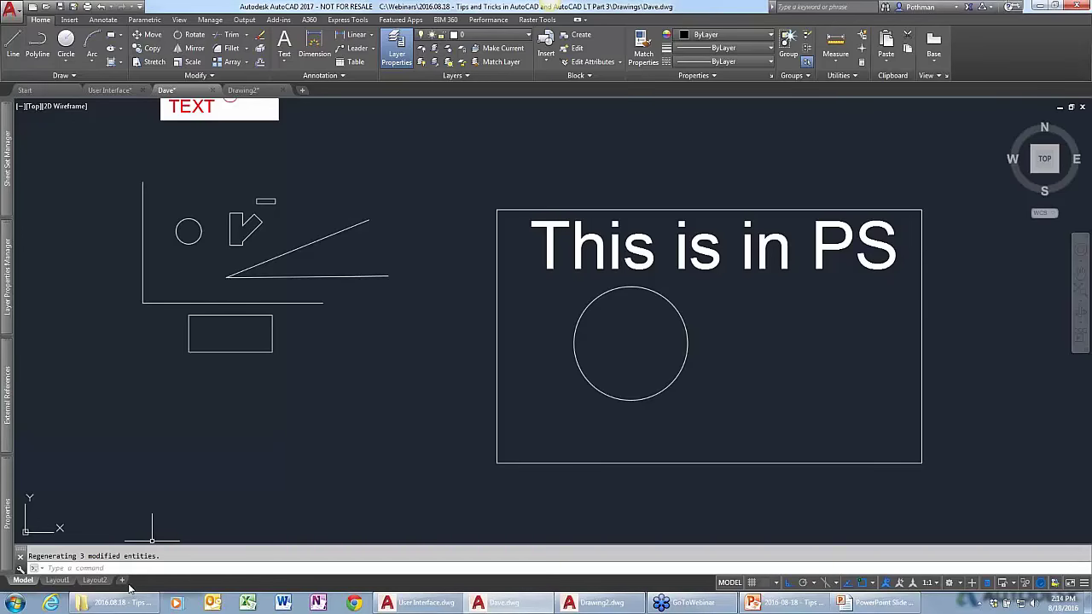
{"action": "scroll", "coordinate": [208, 421], "scroll_direction": "down", "scroll_amount": 3}
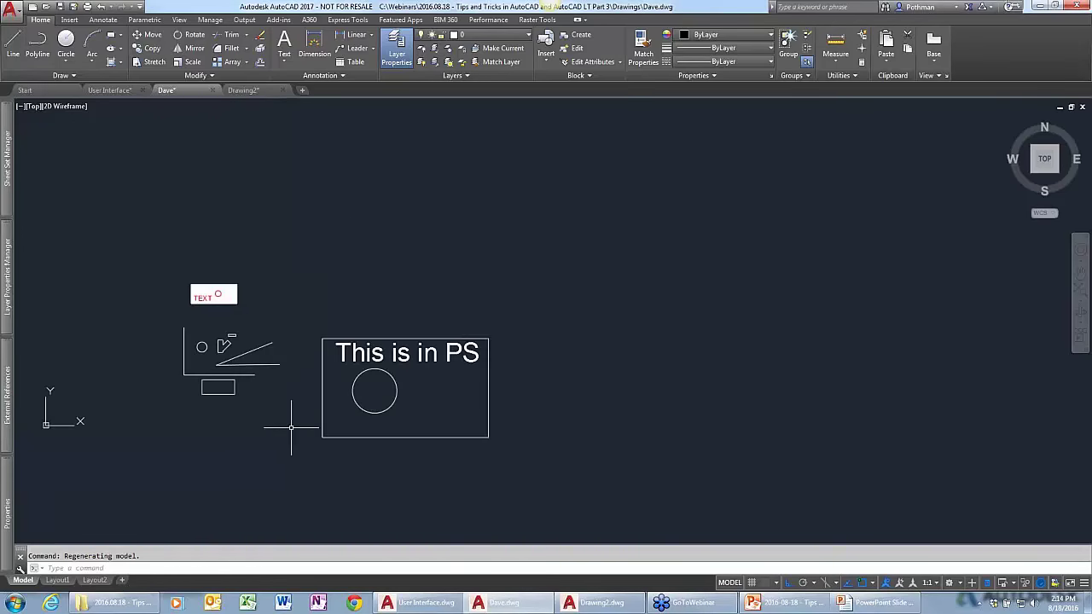
{"action": "type", "text": "m"}
{"action": "key", "text": "Return"}
{"action": "left_click", "coordinate": [312, 446]}
{"action": "left_click", "coordinate": [638, 299]}
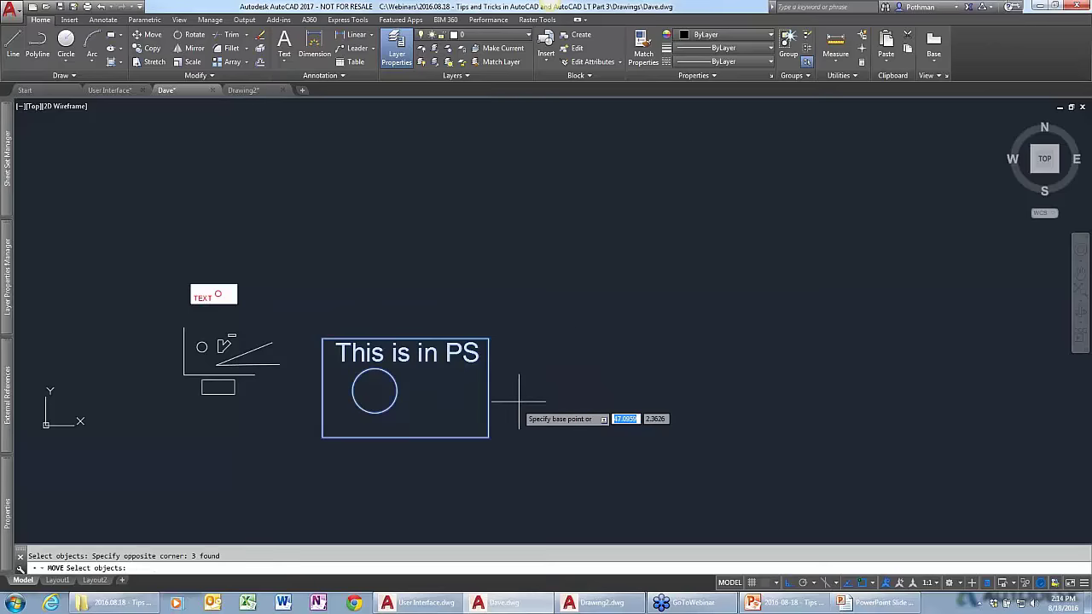
{"action": "key", "text": "Return"}
{"action": "left_click", "coordinate": [489, 438]}
{"action": "left_click", "coordinate": [949, 523]}
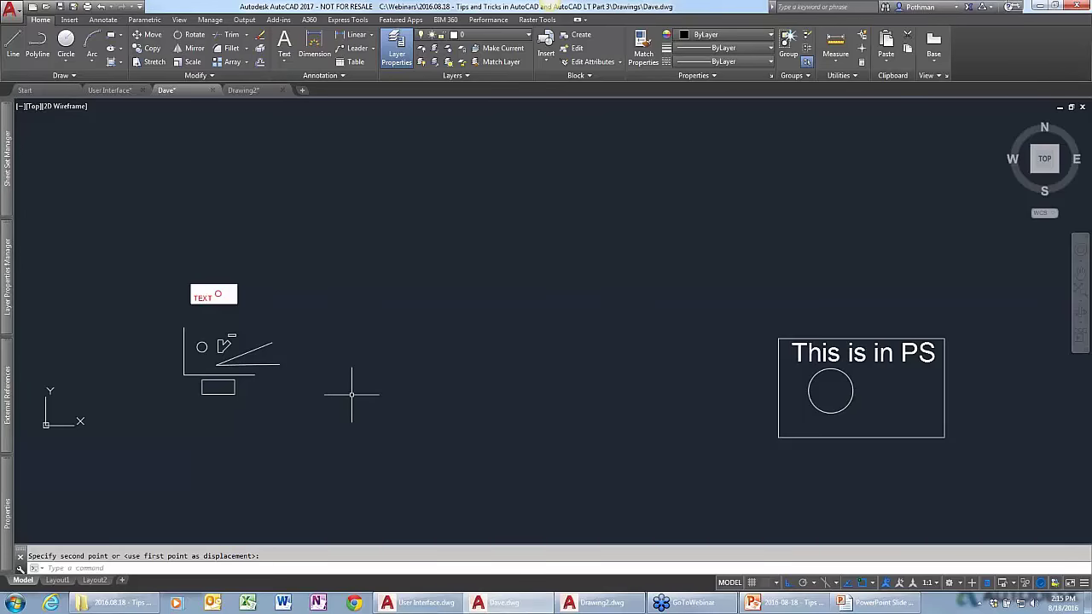
In the User Interface drawing, use Quick Select on the entire drawing to select all polylines whose color equals ByLayer.
{"action": "left_click", "coordinate": [109, 89]}
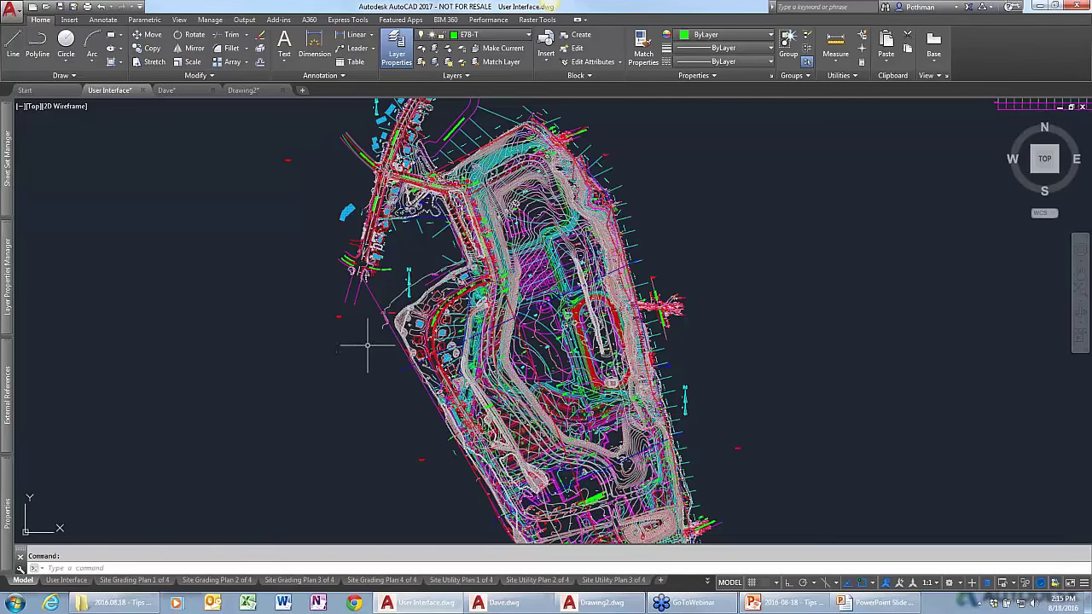
{"action": "middle_click_drag", "start_coordinate": [366, 346], "coordinate": [299, 388]}
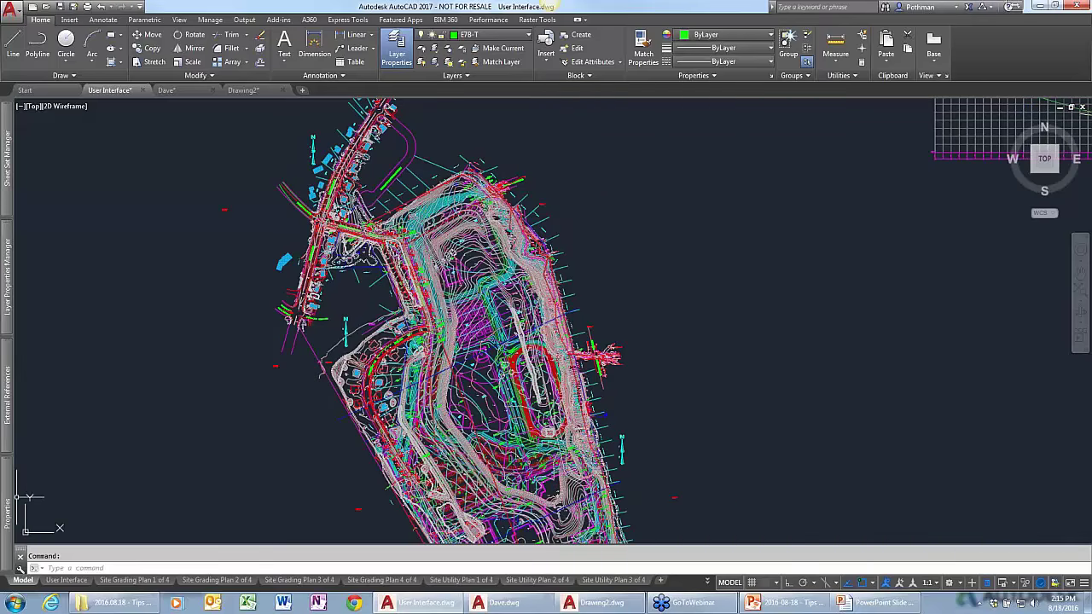
{"action": "mouse_move", "coordinate": [4, 503]}
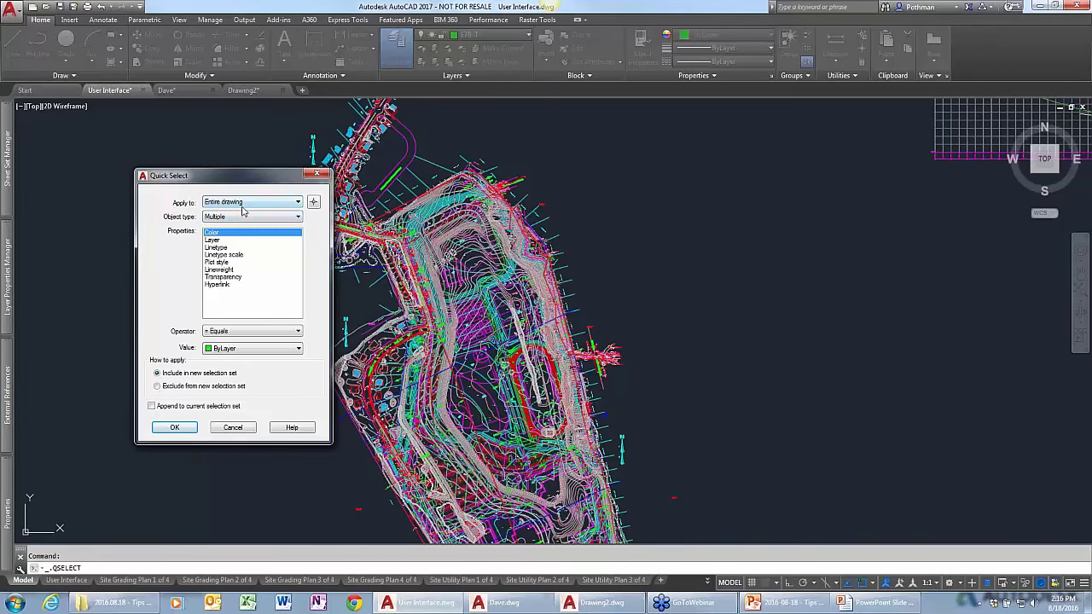
{"action": "left_click", "coordinate": [228, 218]}
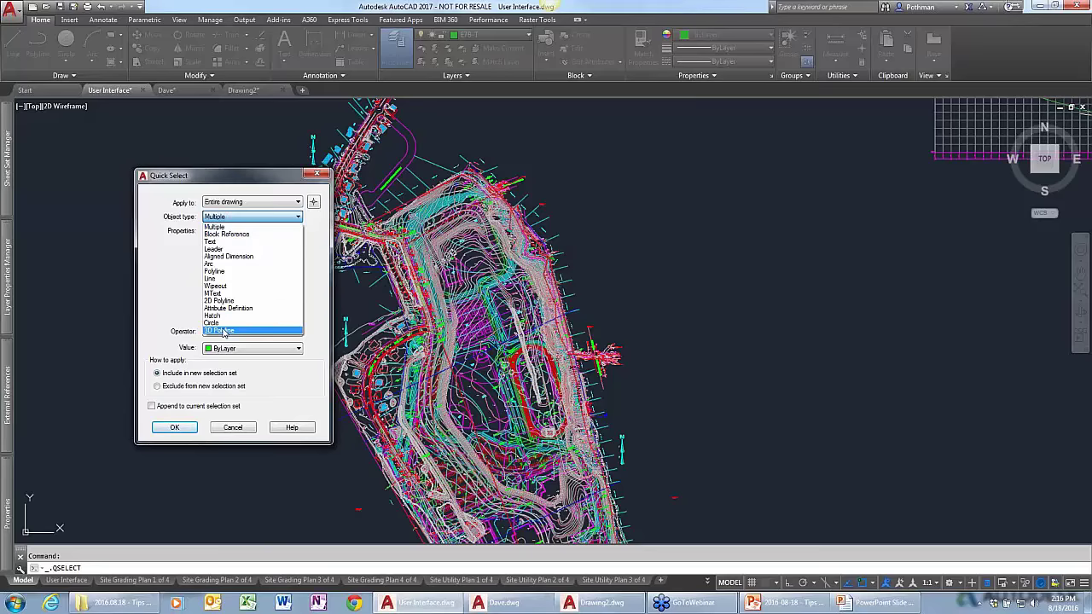
{"action": "left_click", "coordinate": [214, 272]}
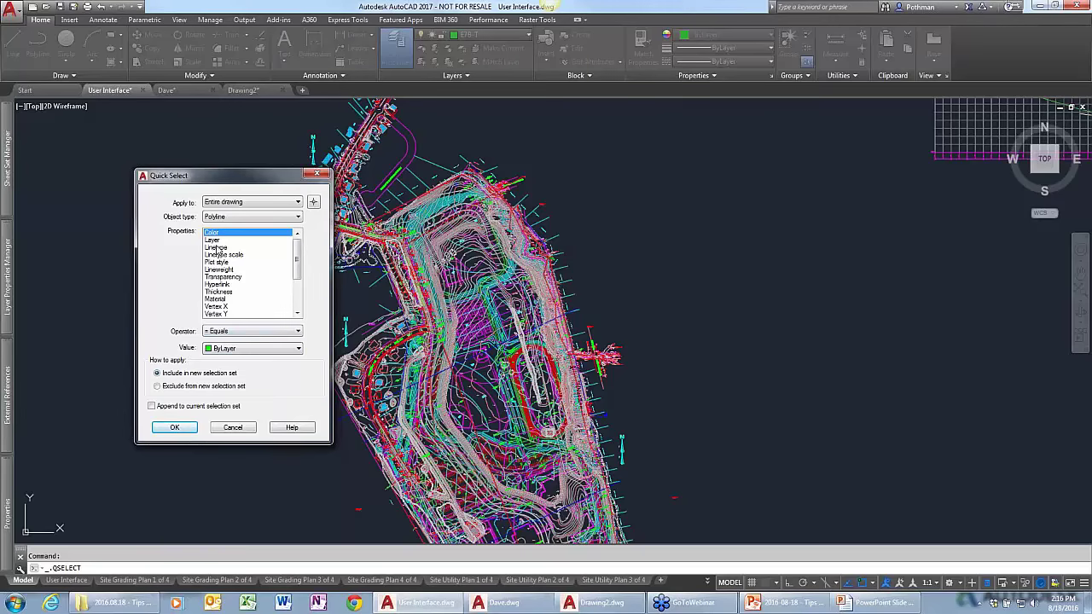
{"action": "left_click", "coordinate": [172, 426]}
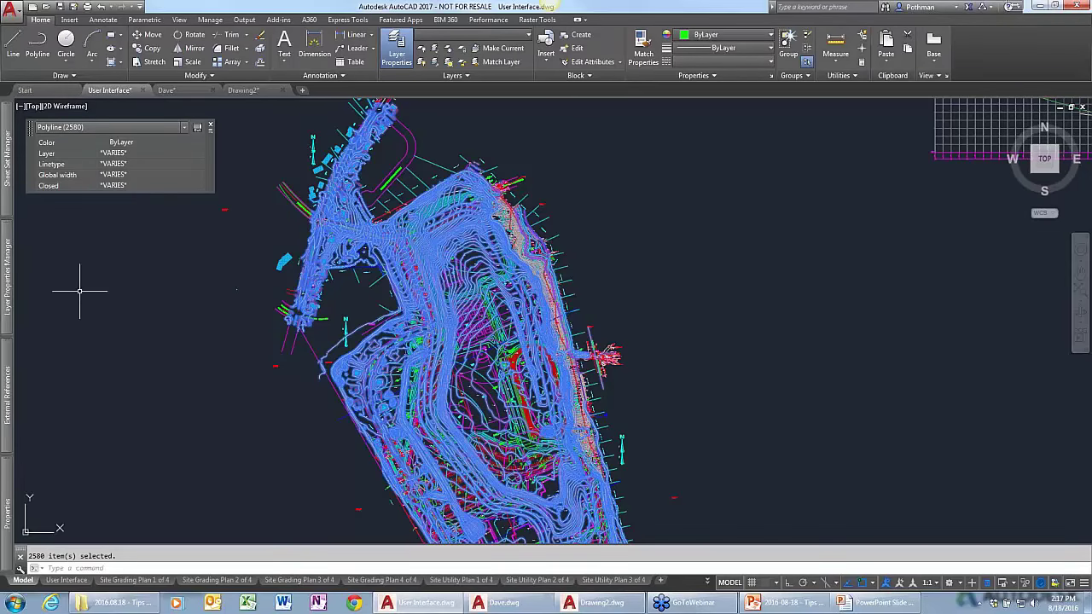
Review the layer choices offered in the properties of the selected polylines, leave the layer unchanged and clear the selection.
{"action": "mouse_move", "coordinate": [10, 516]}
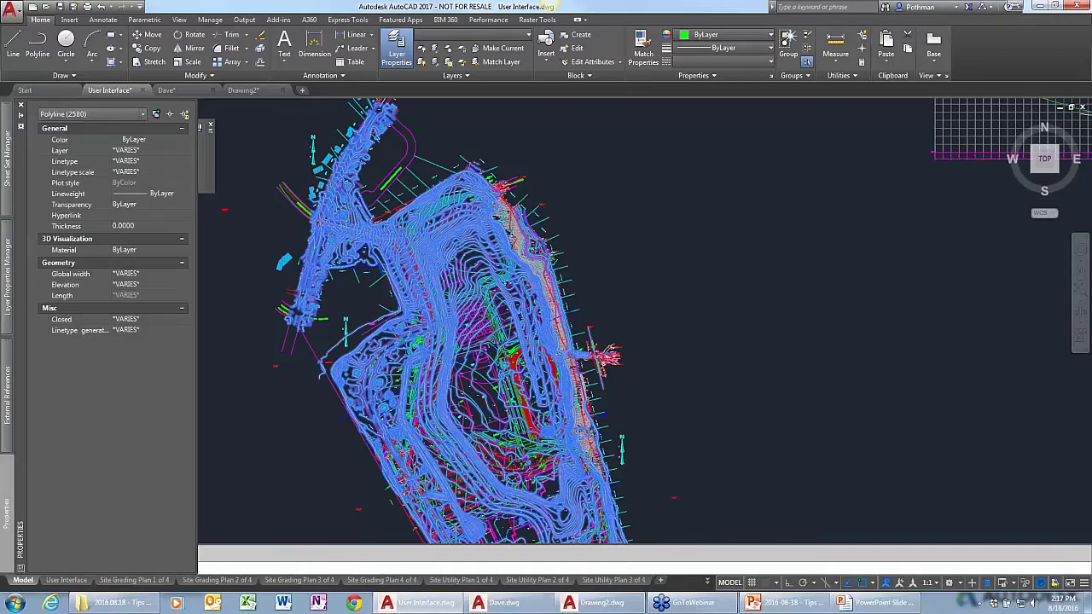
{"action": "left_click", "coordinate": [137, 151]}
{"action": "left_click", "coordinate": [182, 150]}
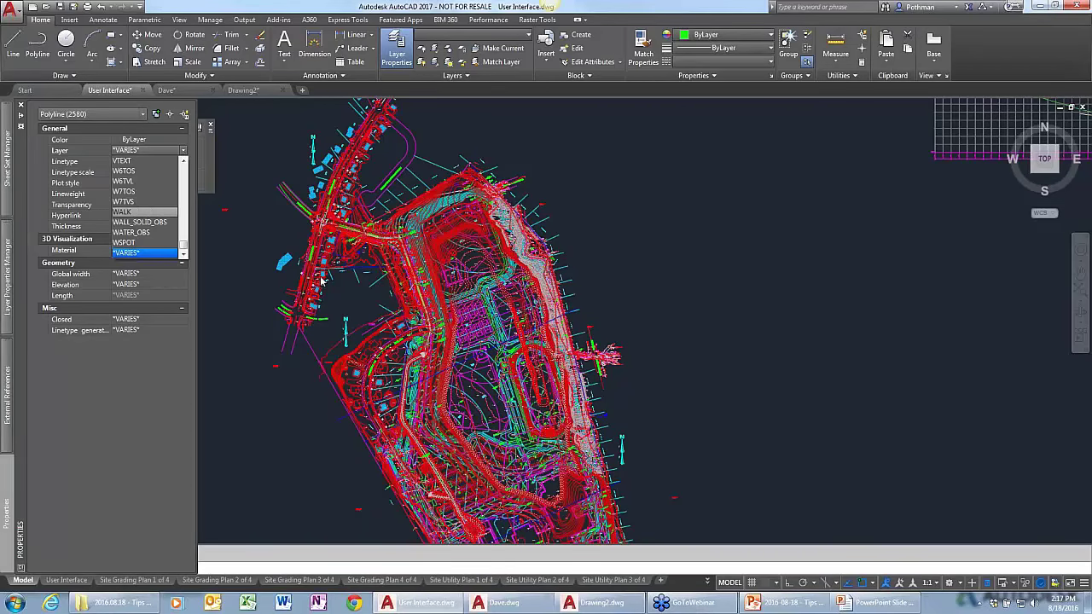
{"action": "key", "text": "Escape"}
{"action": "key", "text": "ctrl+1"}
{"action": "key", "text": "Escape"}
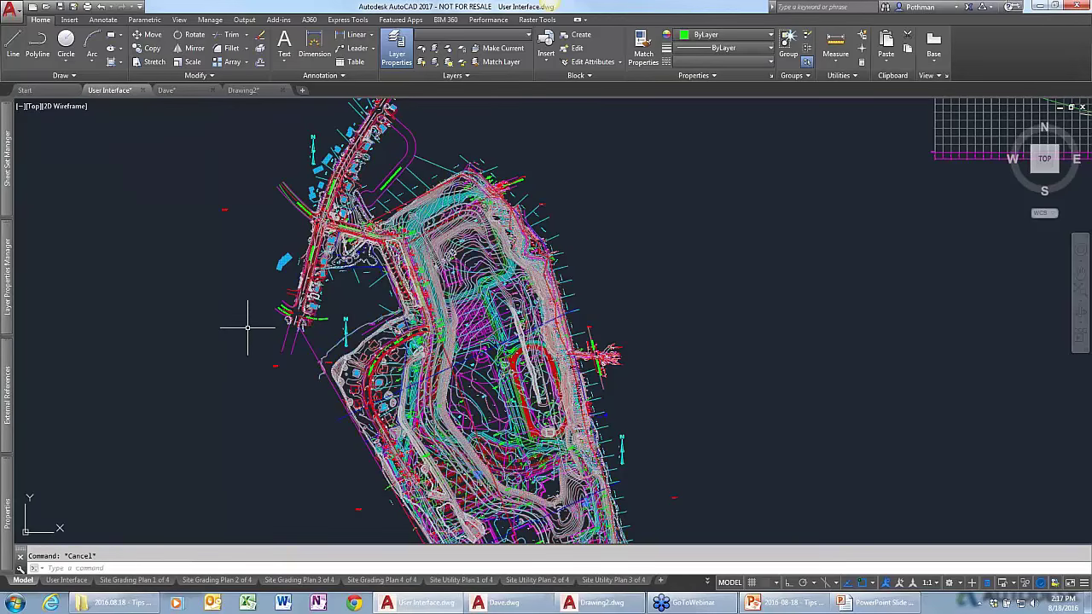
Window-select the western housing area, filter that current selection with Quick Select to block references with color ByLayer, and clear the result.
{"action": "left_click", "coordinate": [243, 415]}
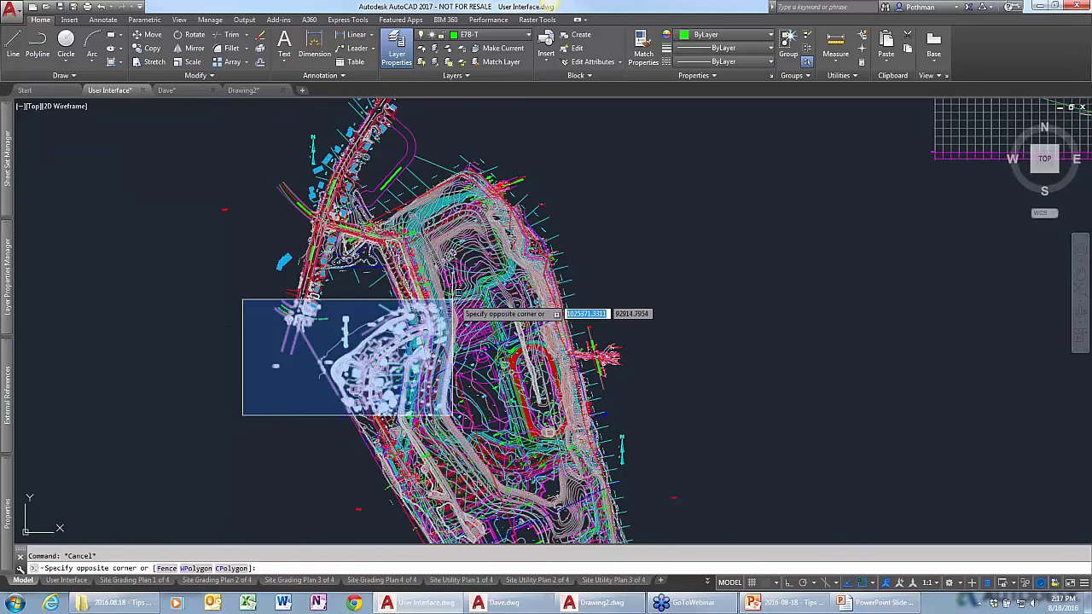
{"action": "left_click", "coordinate": [452, 299]}
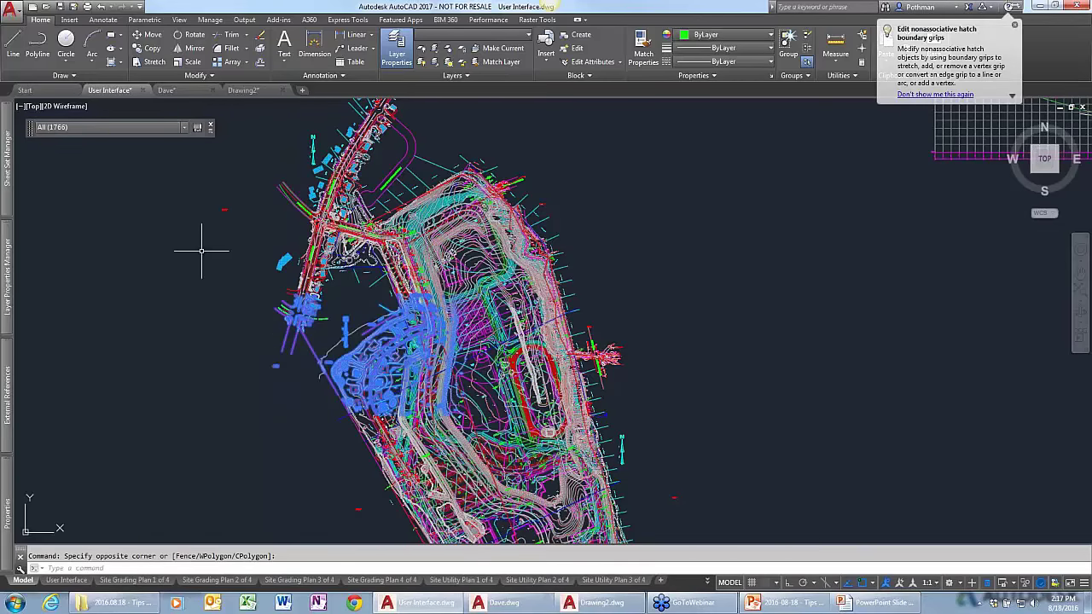
{"action": "mouse_move", "coordinate": [10, 518]}
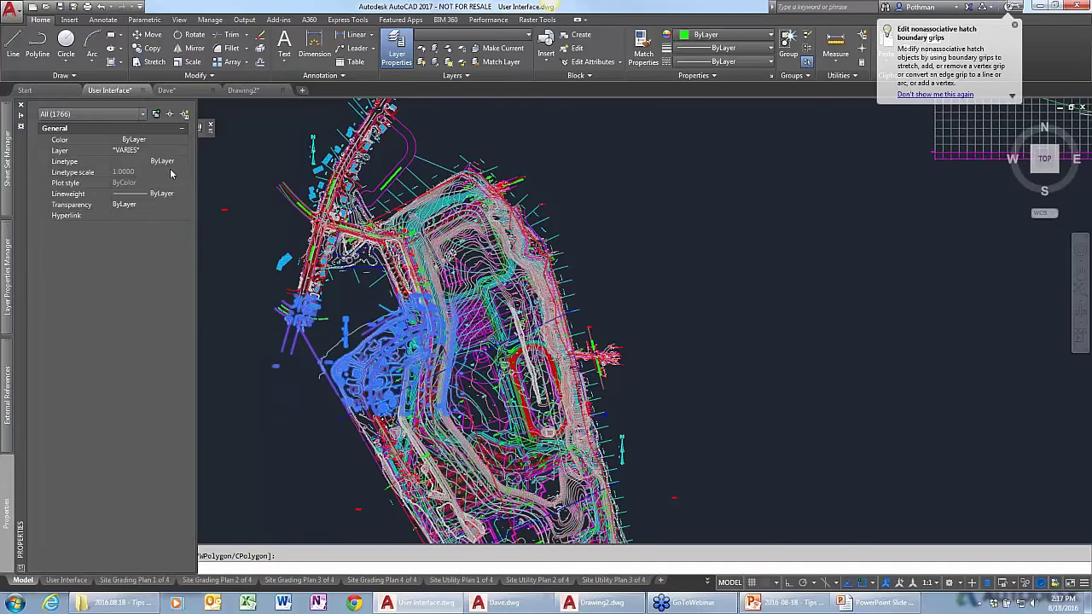
{"action": "left_click", "coordinate": [185, 114]}
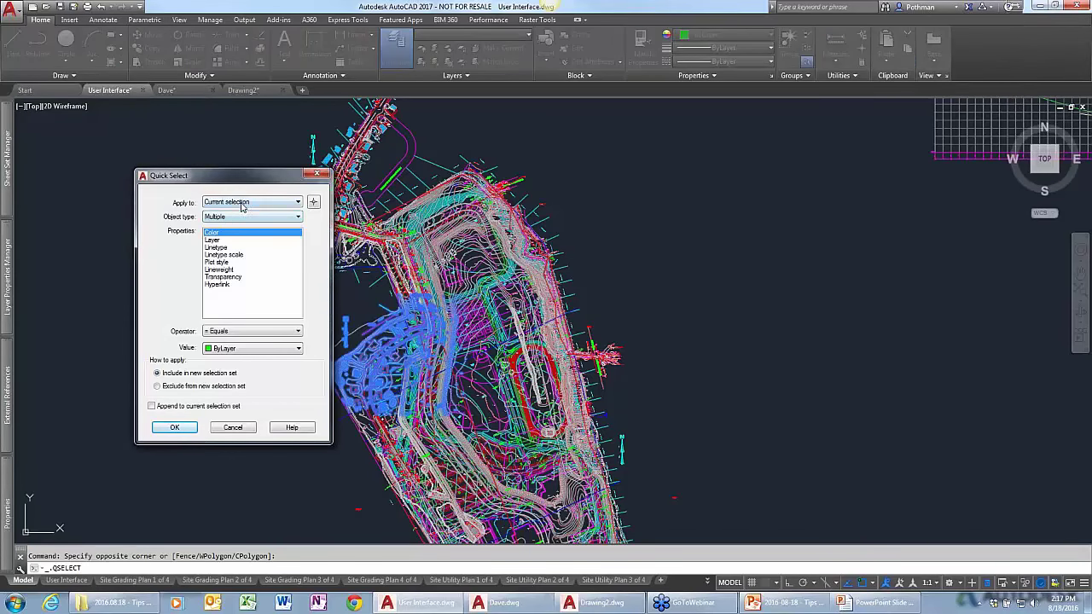
{"action": "left_click", "coordinate": [242, 205]}
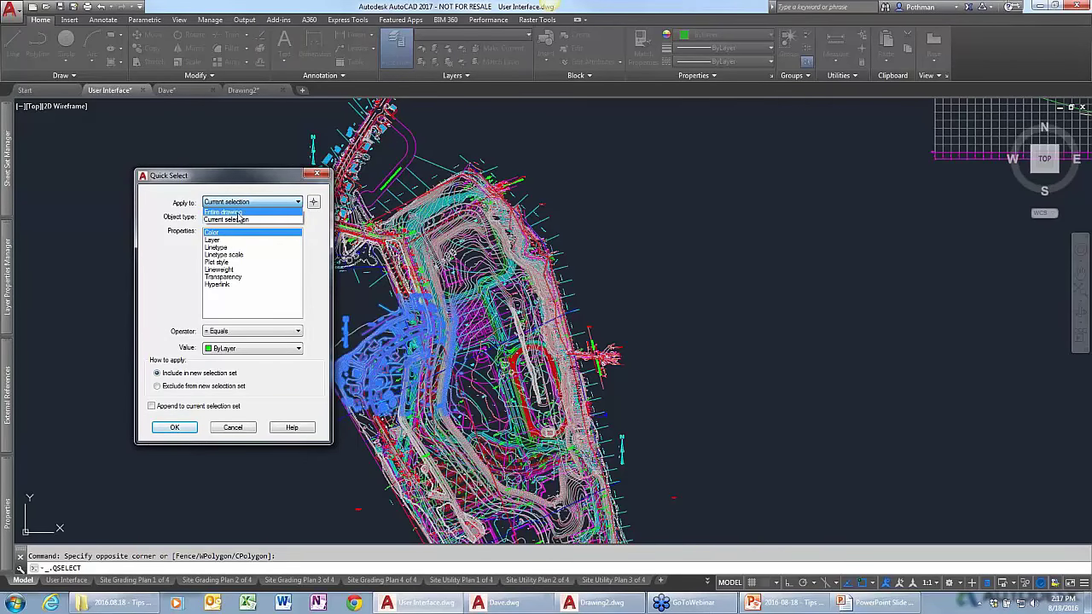
{"action": "left_click", "coordinate": [237, 220]}
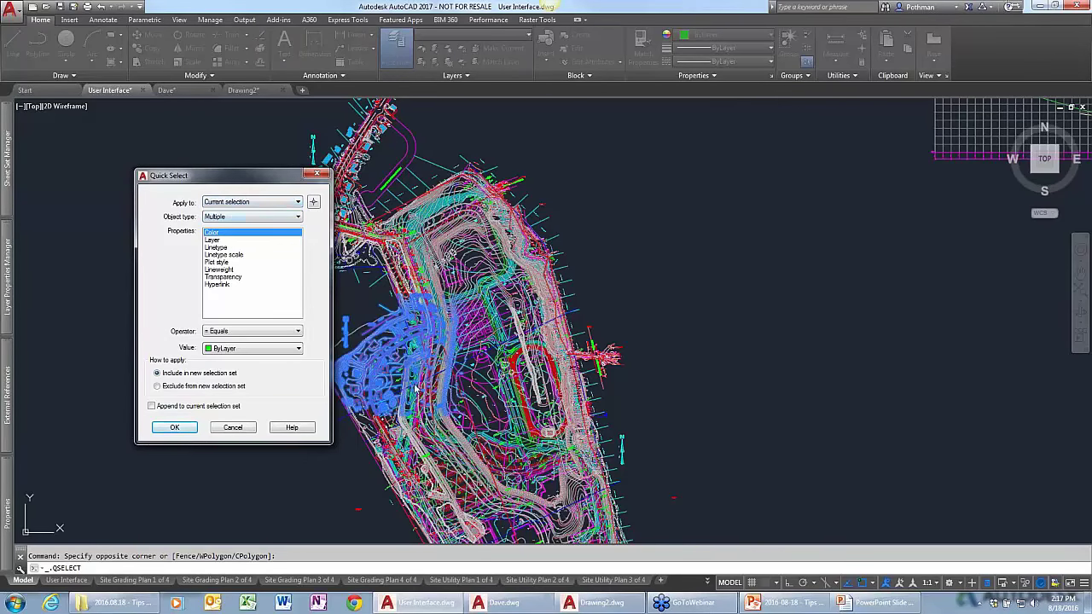
{"action": "left_click", "coordinate": [226, 217]}
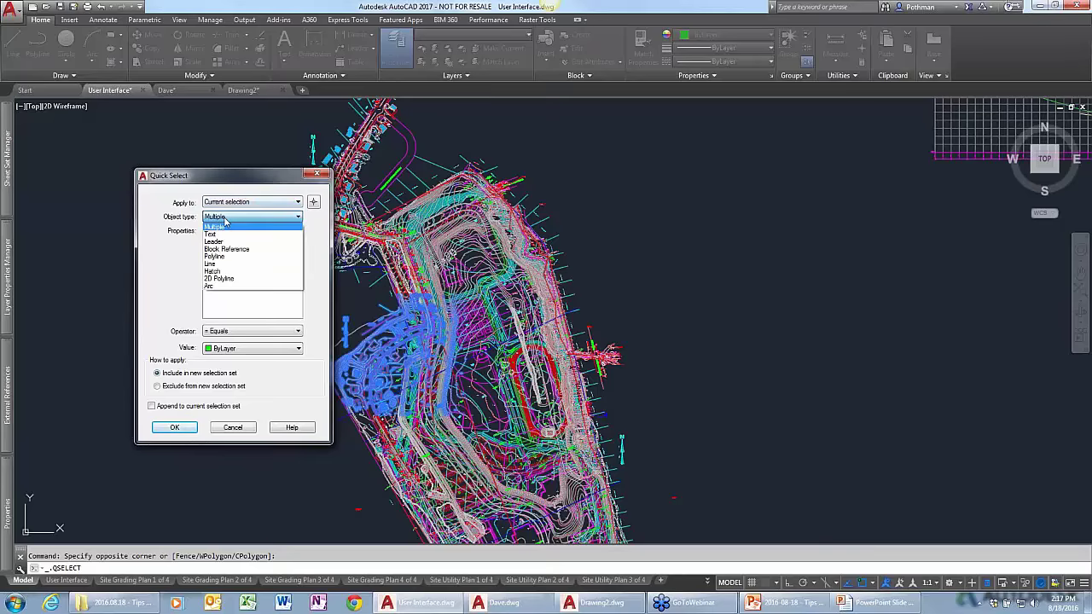
{"action": "left_click", "coordinate": [226, 249]}
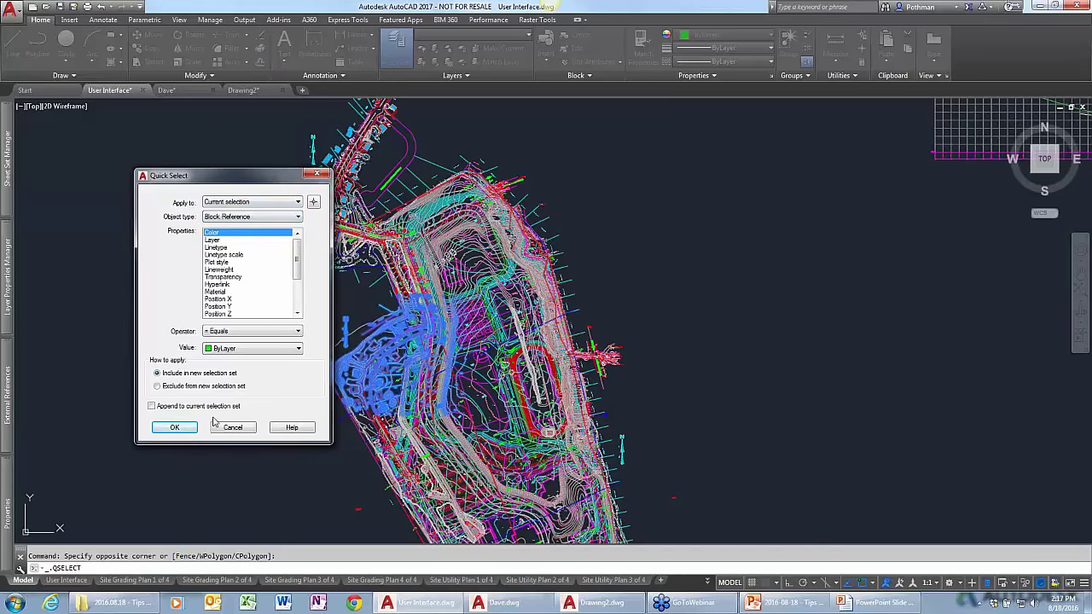
{"action": "left_click", "coordinate": [174, 427]}
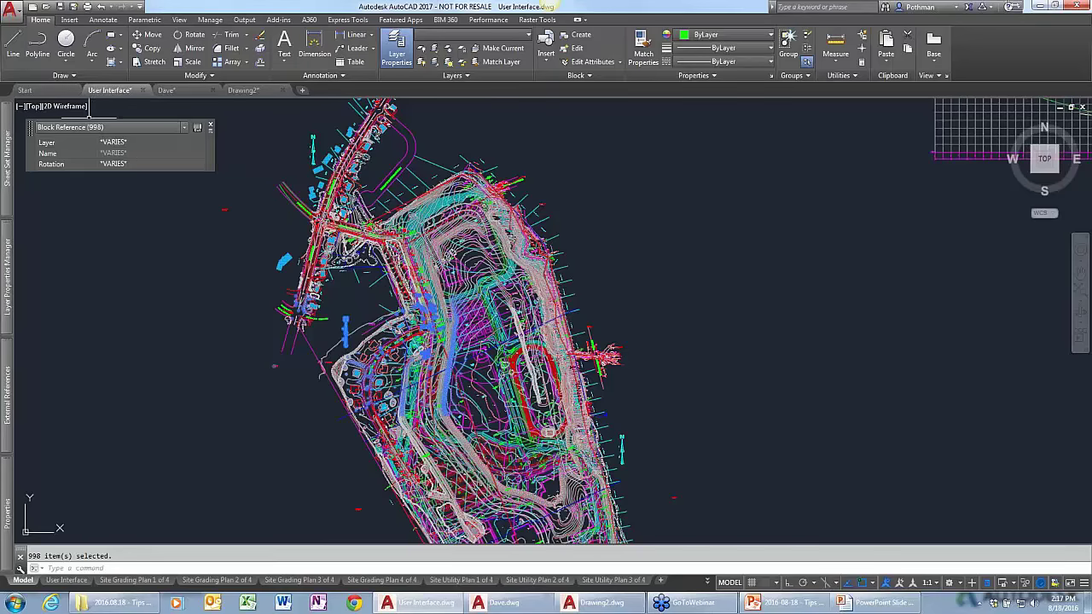
{"action": "key", "text": "Escape"}
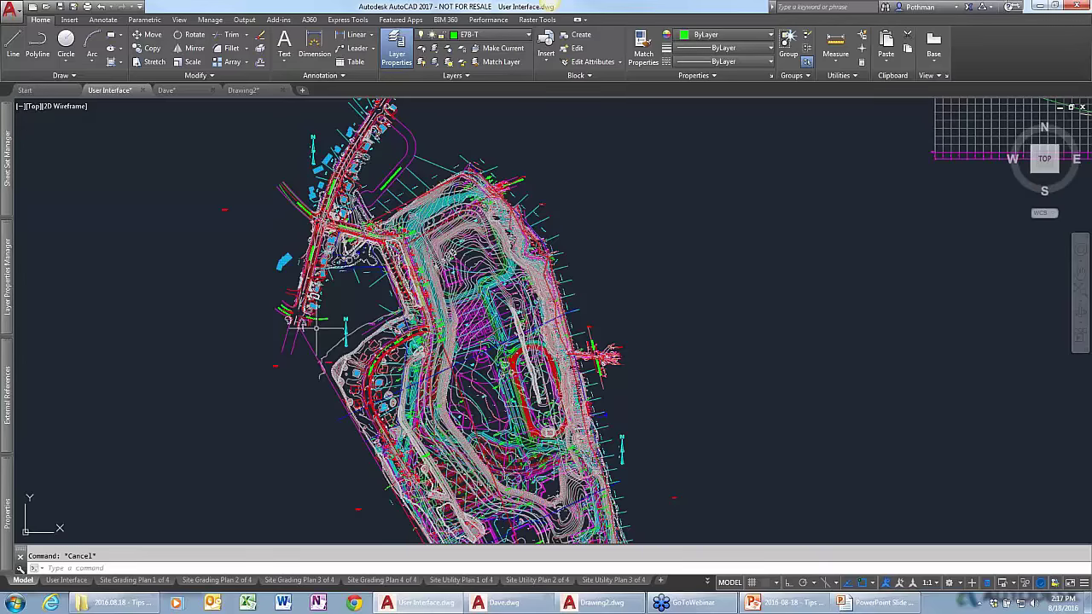
Select the objects in a window around the running track and isolate them from the rest of the site plan.
{"action": "scroll", "coordinate": [515, 430], "scroll_direction": "up", "scroll_amount": 3}
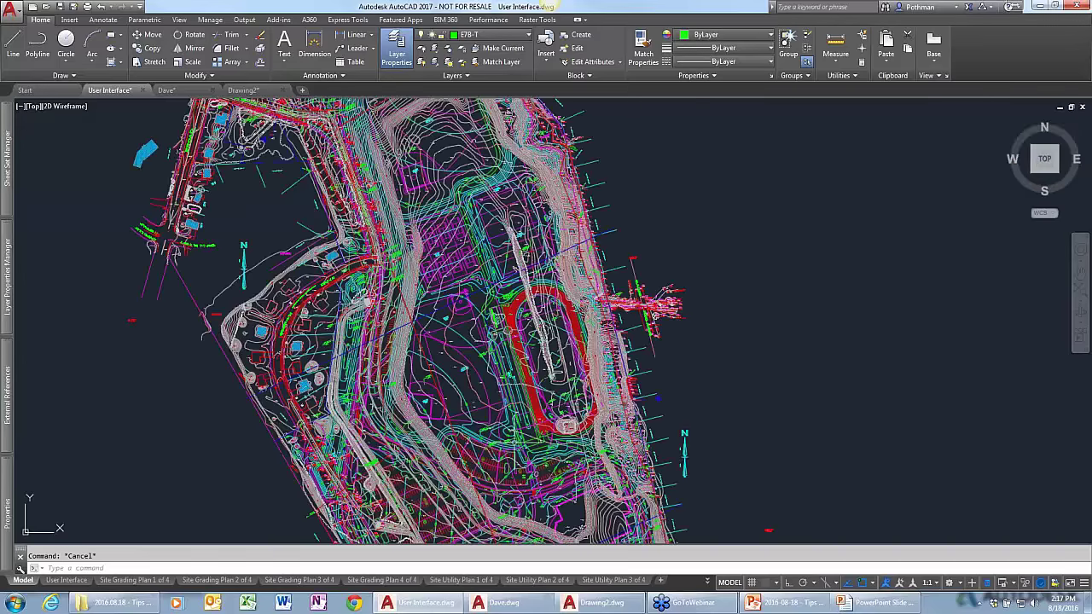
{"action": "scroll", "coordinate": [461, 392], "scroll_direction": "up", "scroll_amount": 2}
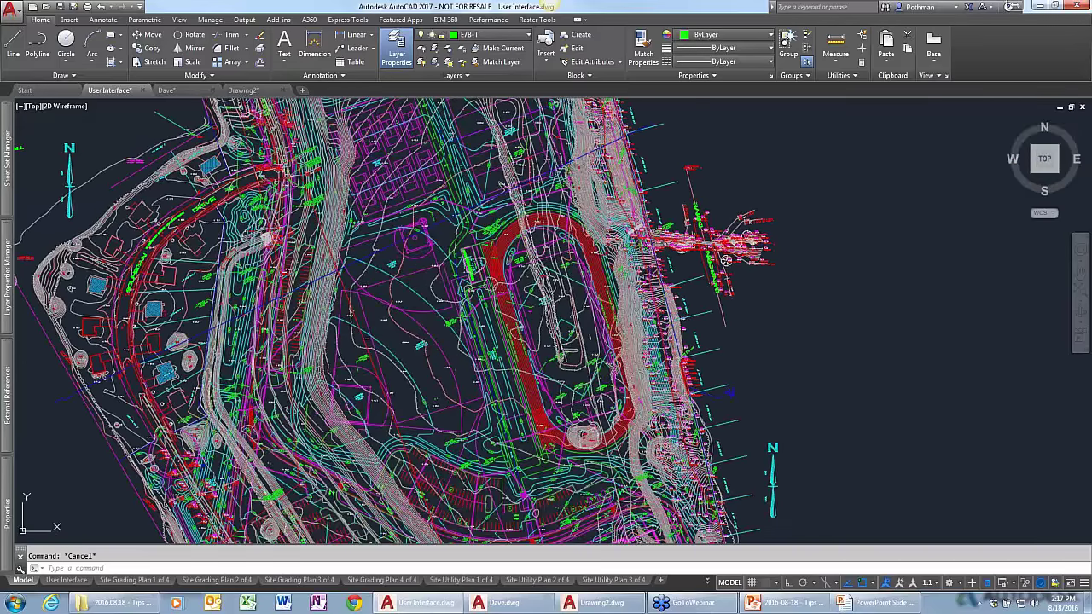
{"action": "middle_click_drag", "start_coordinate": [464, 392], "coordinate": [348, 384]}
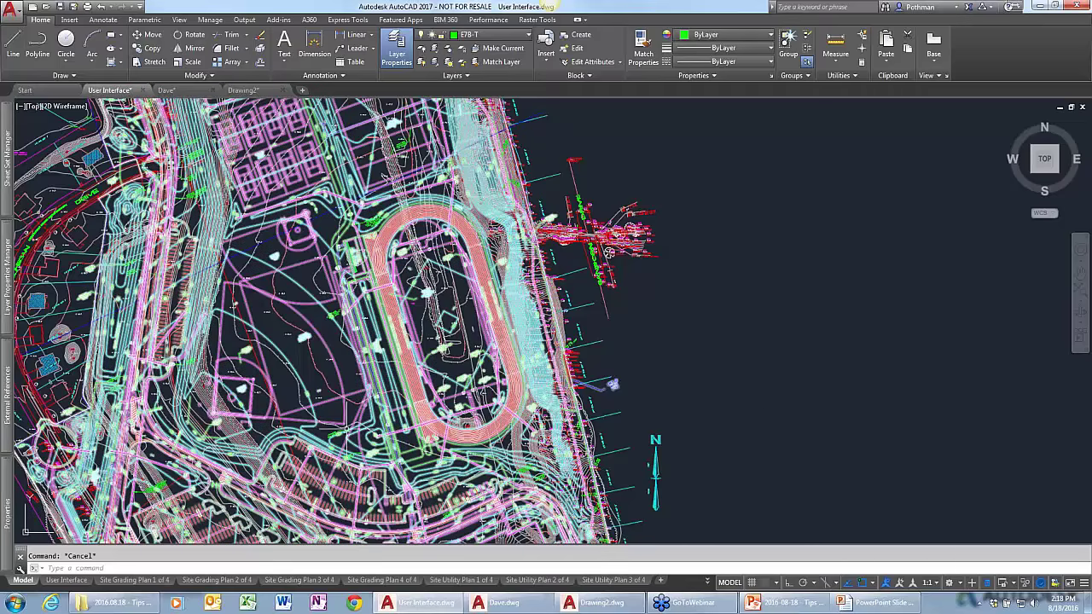
{"action": "left_click", "coordinate": [314, 492]}
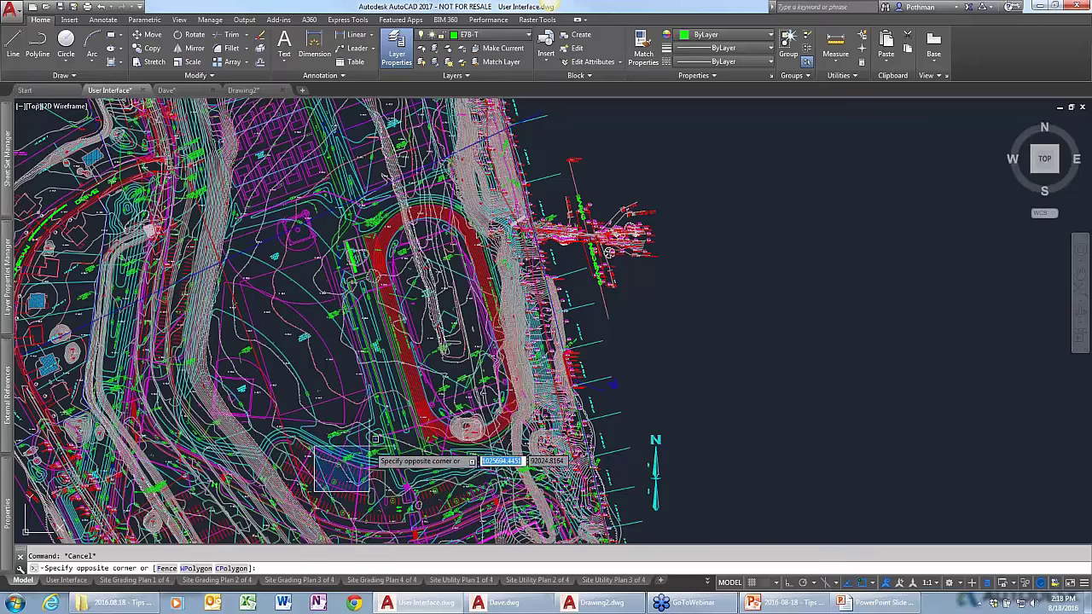
{"action": "left_click", "coordinate": [582, 166]}
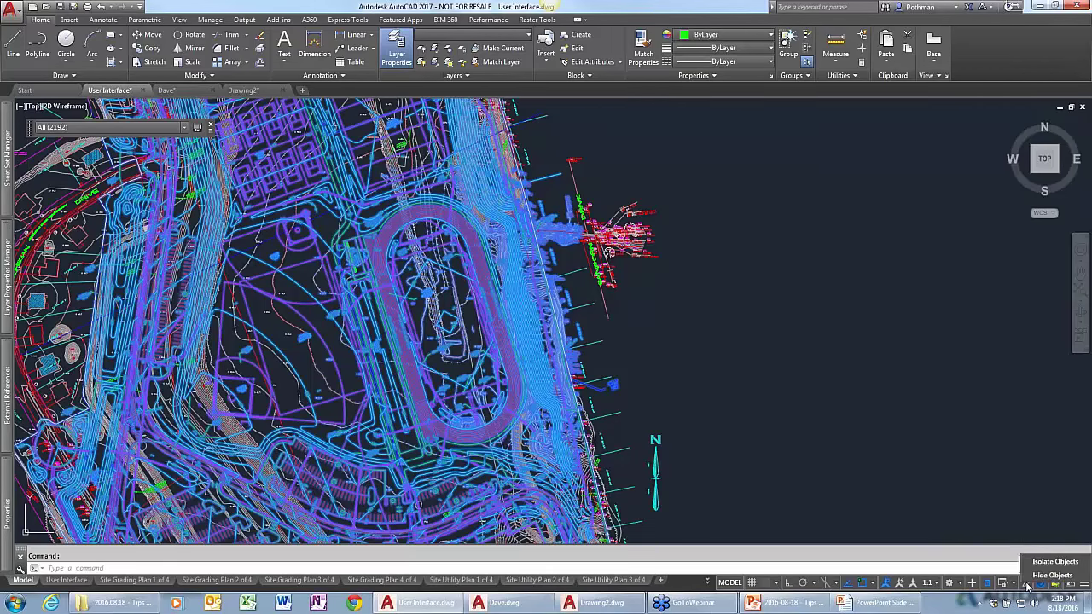
{"action": "left_click", "coordinate": [1027, 585]}
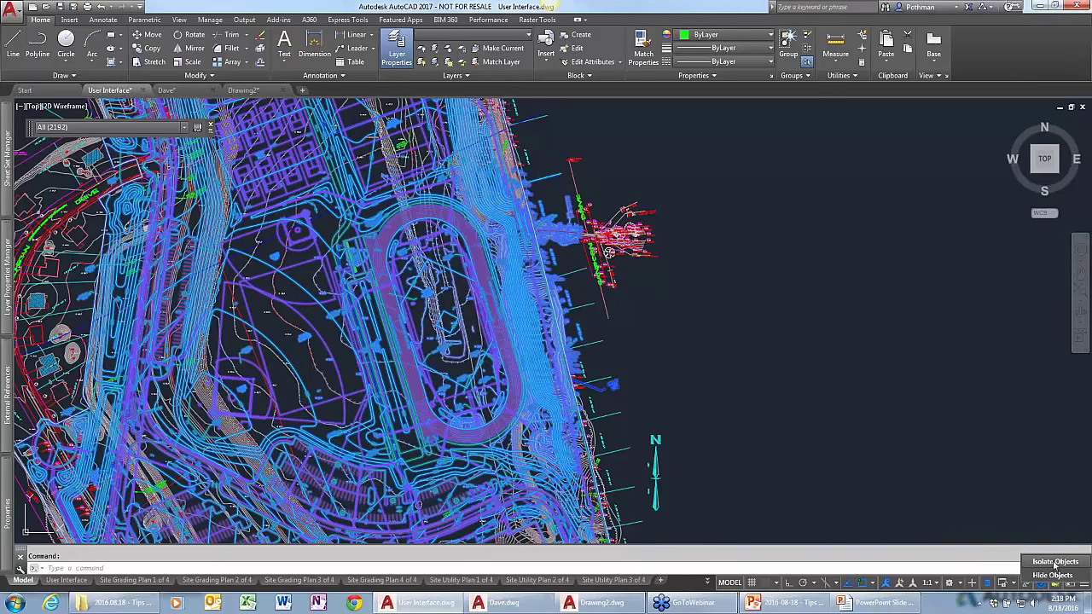
{"action": "left_click", "coordinate": [1055, 561]}
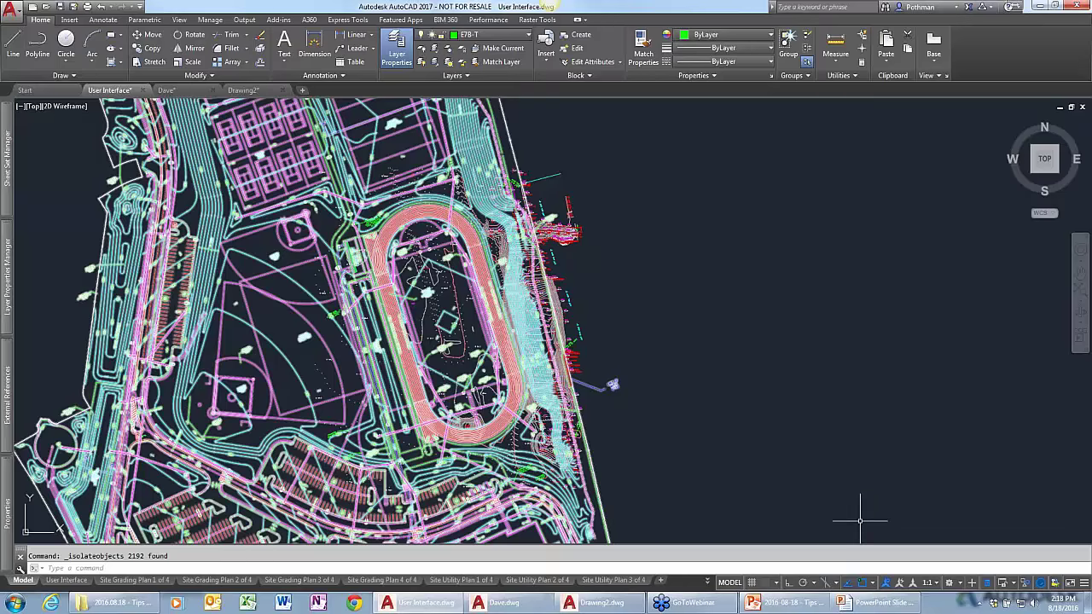
Hide the site design block containing the running track from the isolated objects, and end the object isolation.
{"action": "left_click", "coordinate": [1022, 585]}
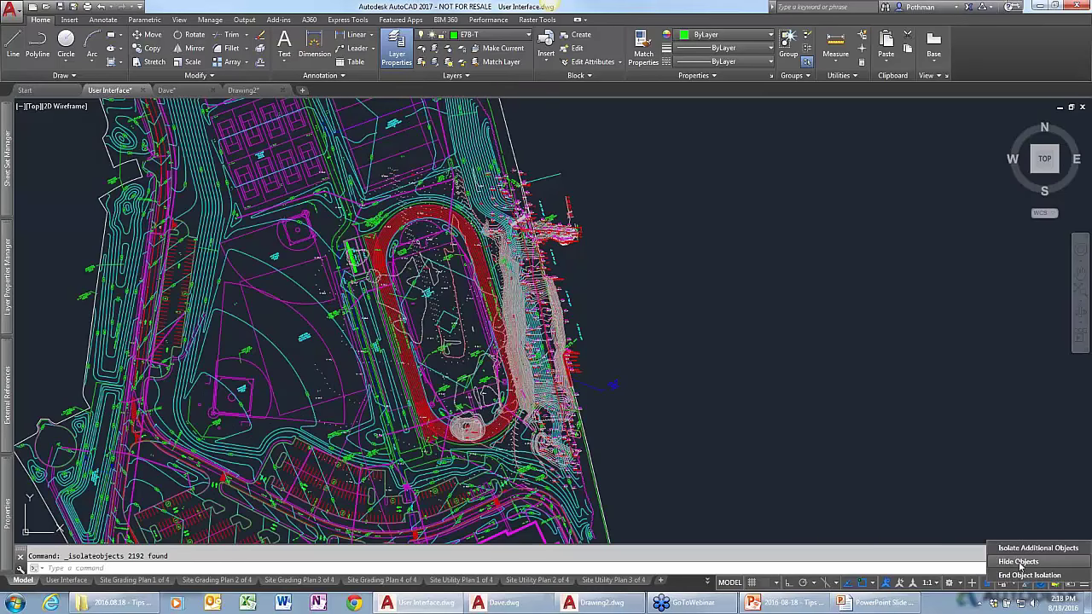
{"action": "left_click", "coordinate": [1017, 561]}
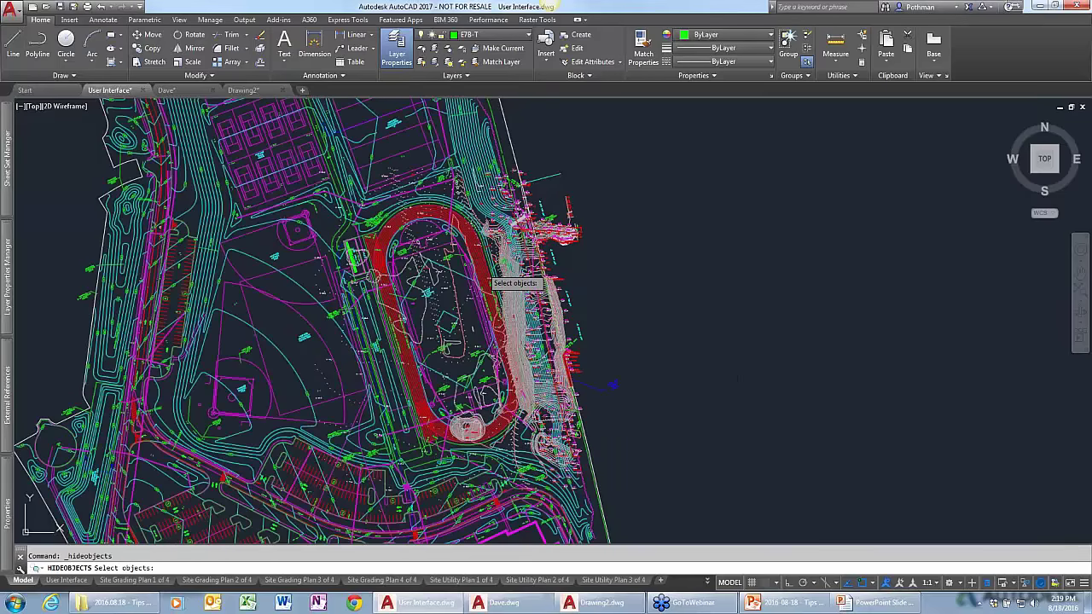
{"action": "left_click", "coordinate": [478, 328]}
{"action": "key", "text": "Return"}
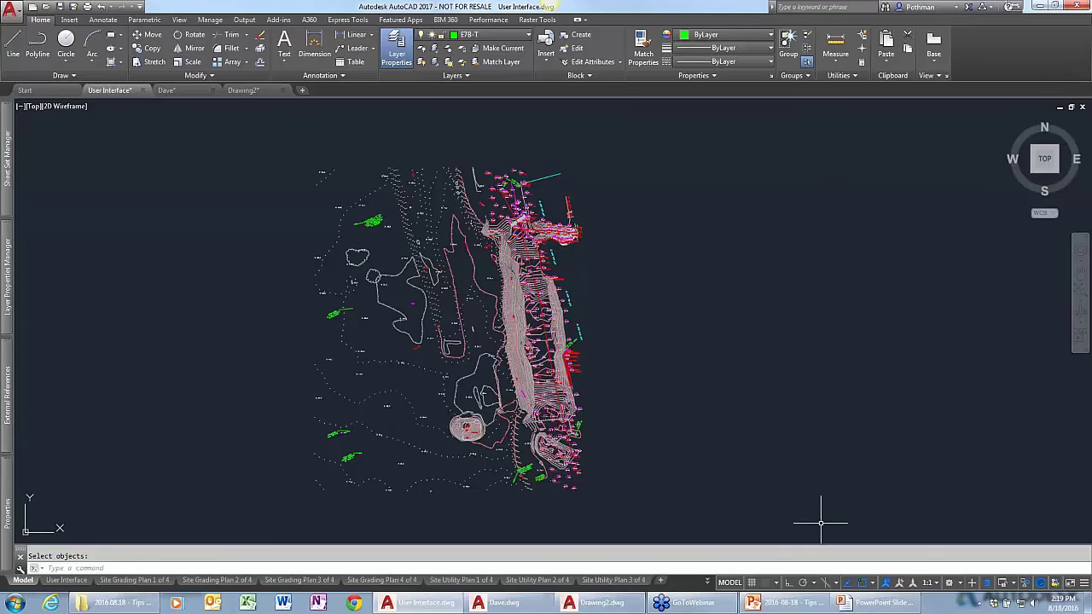
{"action": "left_click", "coordinate": [1024, 585]}
{"action": "left_click", "coordinate": [1015, 577]}
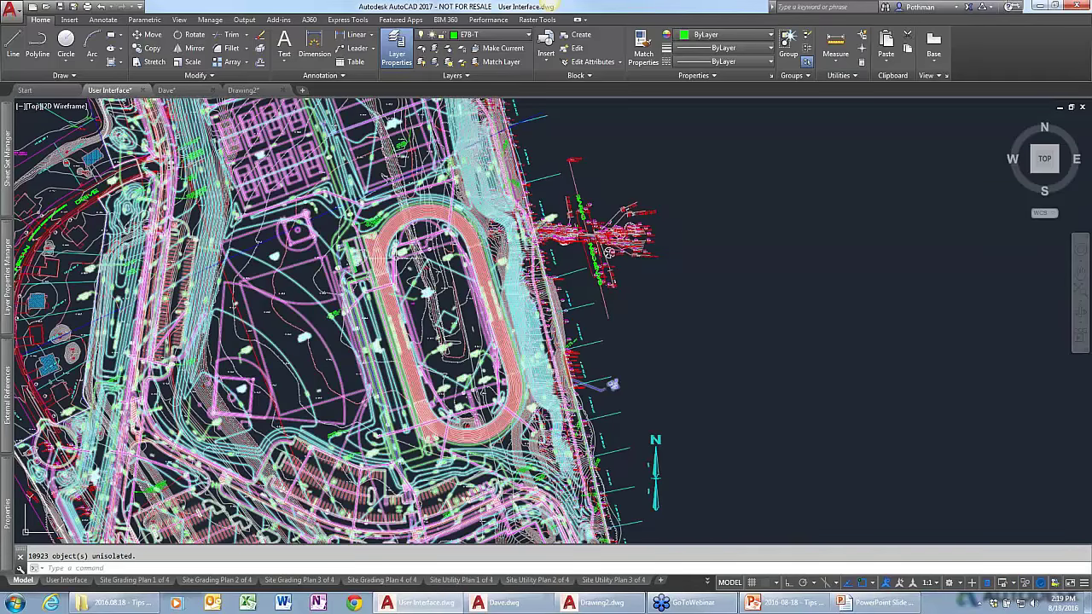
Freeze the layers of picked objects in the northern site area, including 0, CF-INDEX, CF-OB_INTER and TREELINE.
{"action": "middle_click_drag", "start_coordinate": [297, 248], "coordinate": [538, 412]}
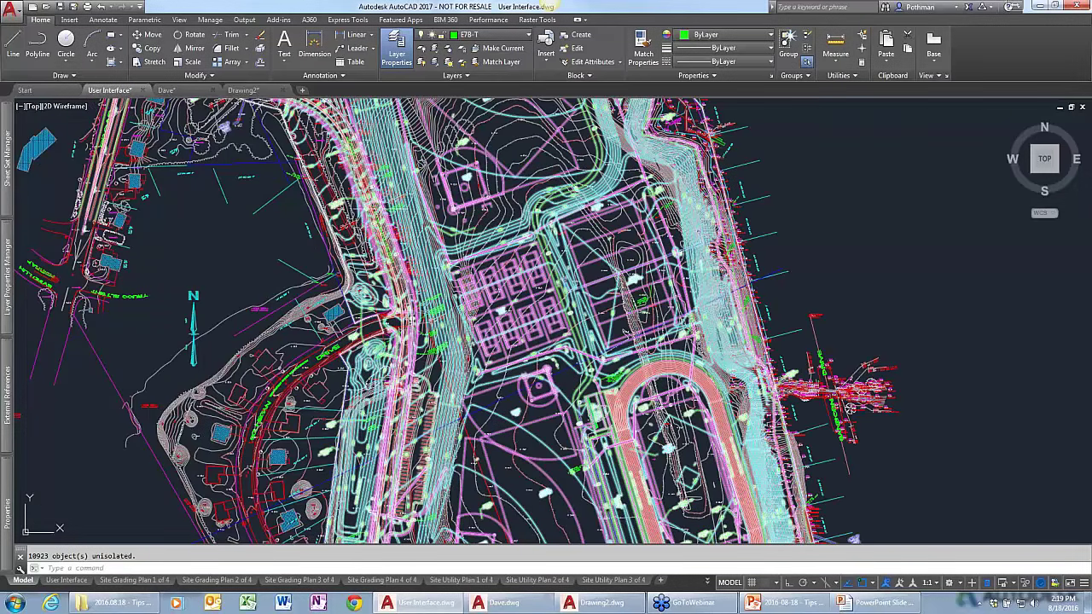
{"action": "middle_click_drag", "start_coordinate": [340, 205], "coordinate": [425, 363]}
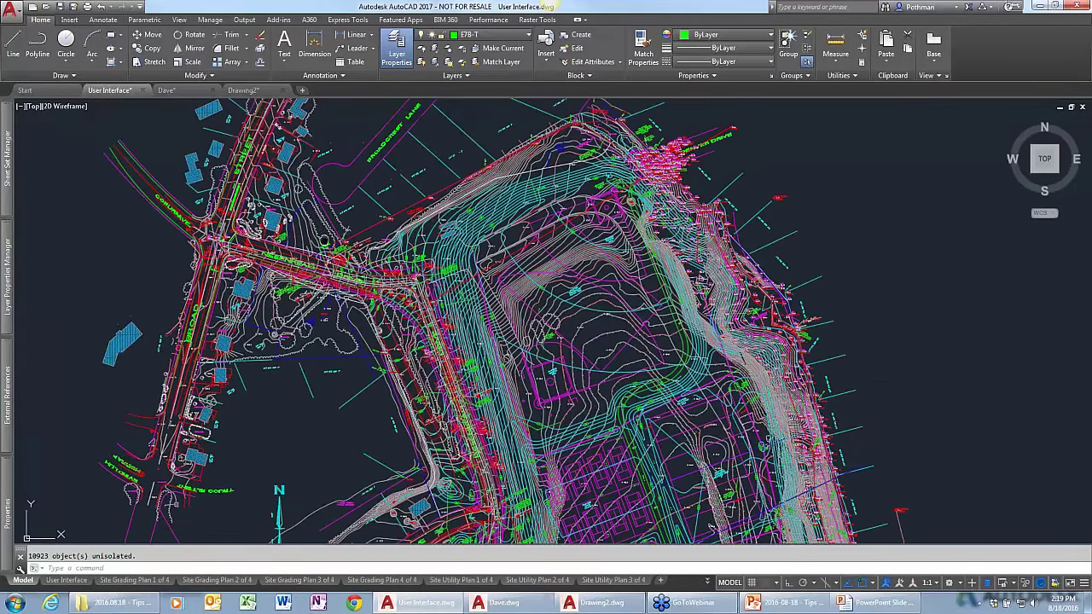
{"action": "middle_click_drag", "start_coordinate": [317, 207], "coordinate": [355, 260]}
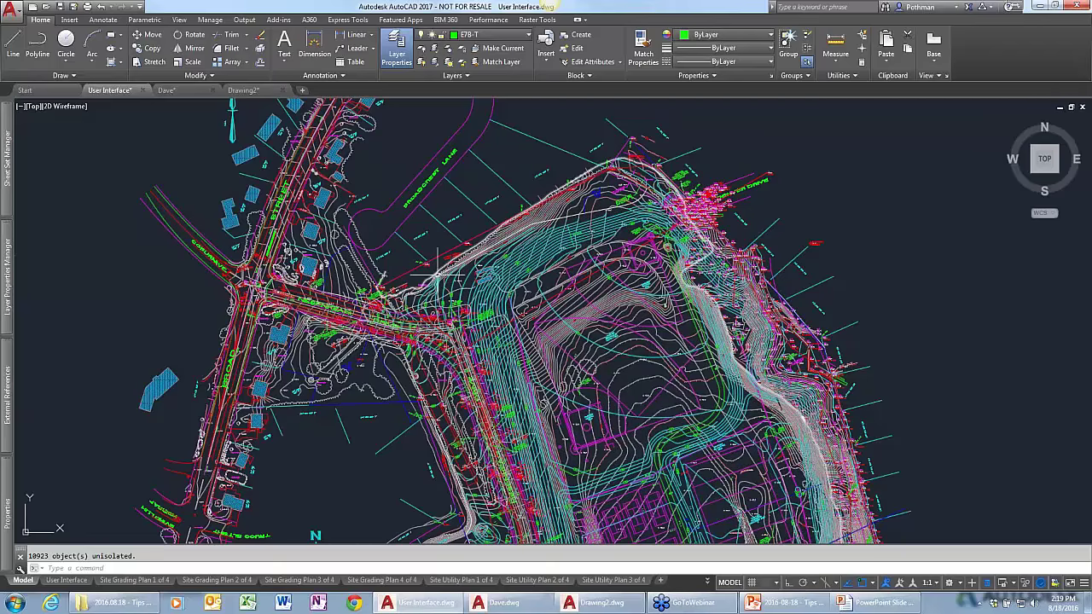
{"action": "left_click", "coordinate": [448, 50]}
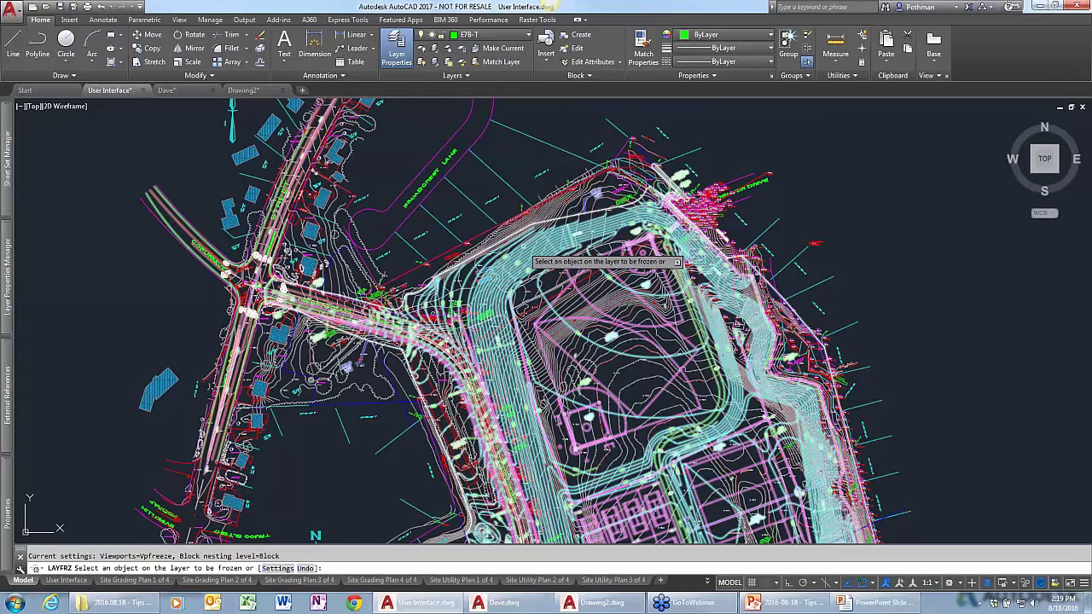
{"action": "left_click", "coordinate": [527, 255]}
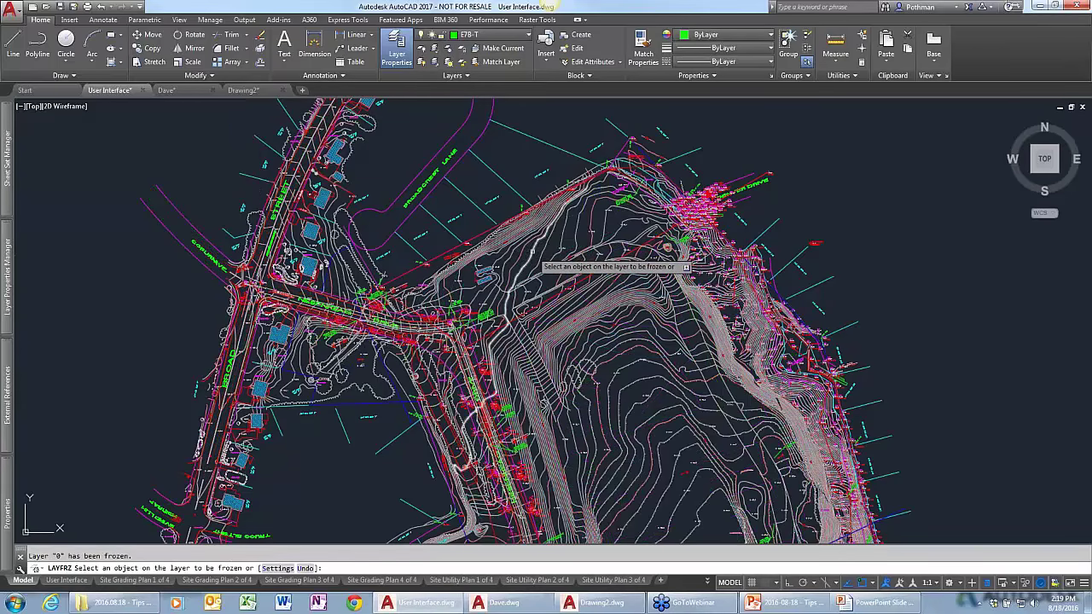
{"action": "left_click", "coordinate": [522, 246]}
{"action": "left_click", "coordinate": [520, 240]}
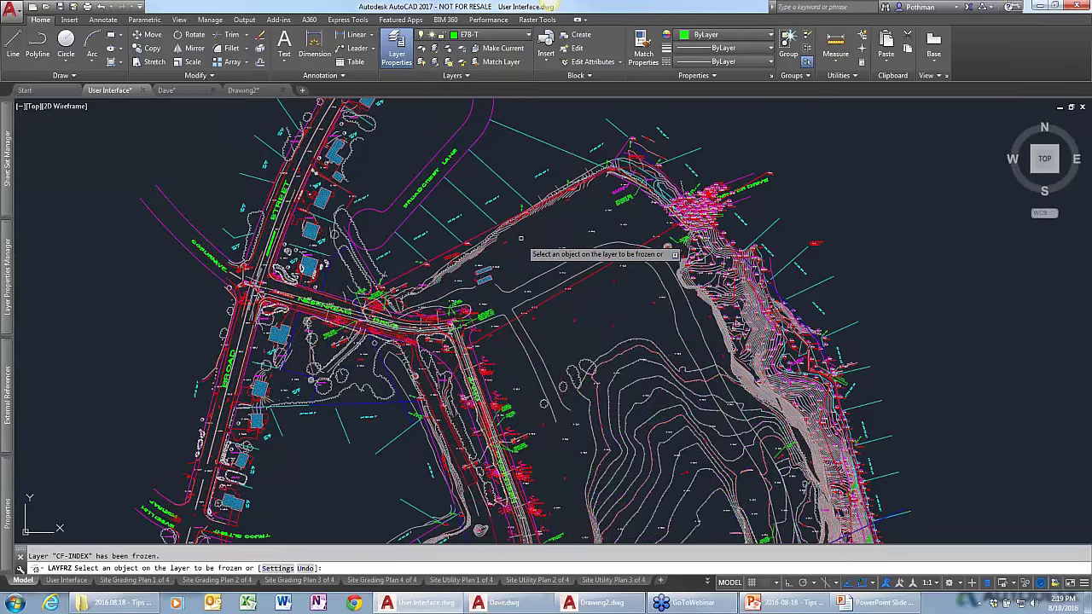
{"action": "left_click", "coordinate": [490, 239]}
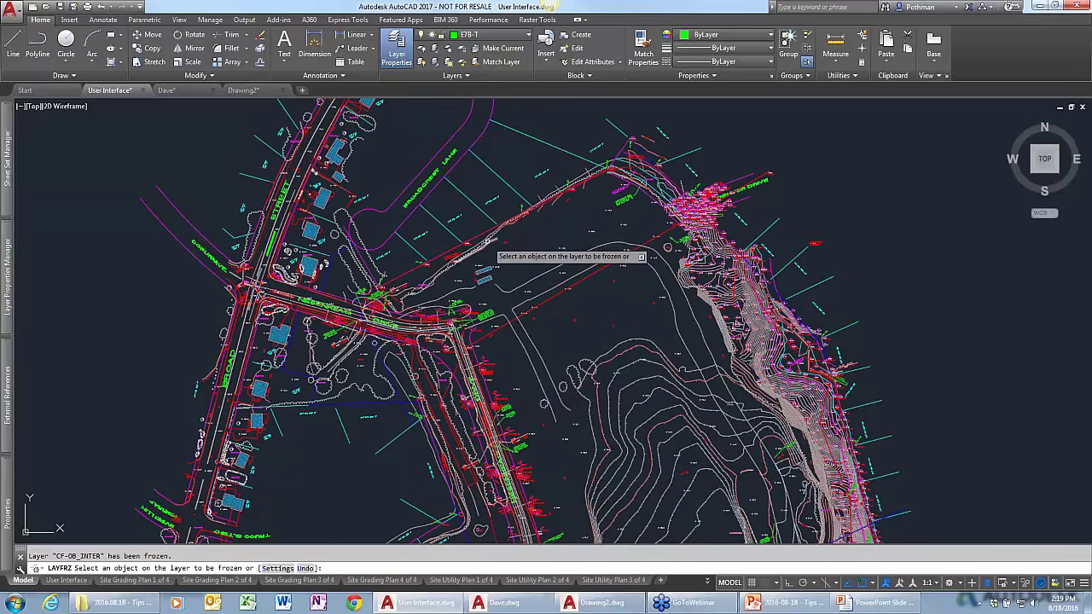
{"action": "left_click", "coordinate": [486, 243]}
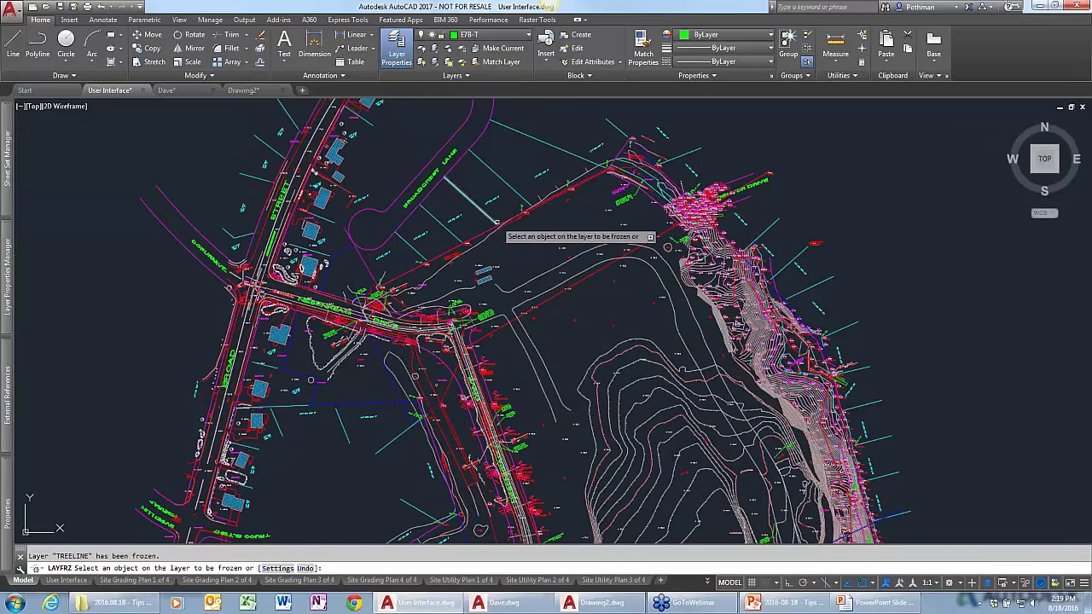
Freeze the CF-DEP_INDX, SPOTELEV and ANNOTATE layers by picking the remaining contours and labels inside the site, and end layer freezing.
{"action": "left_click", "coordinate": [618, 352]}
{"action": "left_click", "coordinate": [626, 355]}
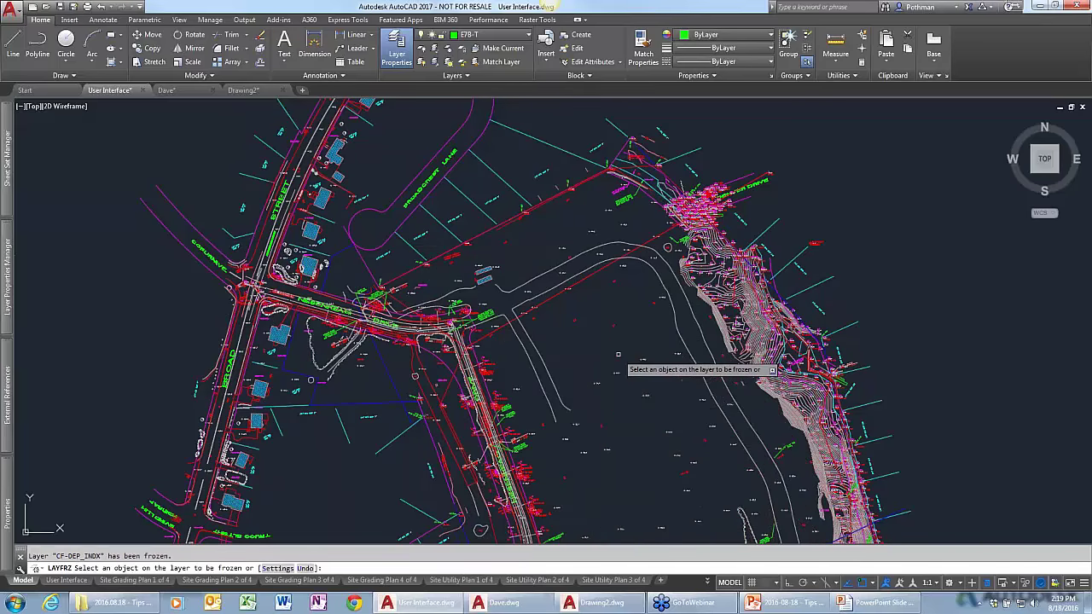
{"action": "left_click", "coordinate": [661, 338]}
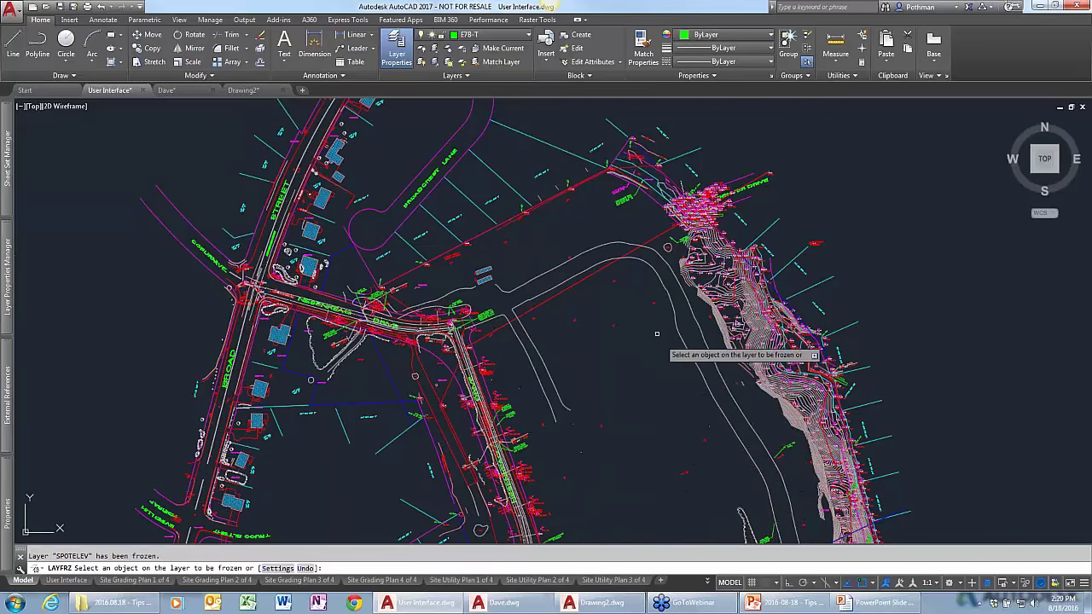
{"action": "left_click", "coordinate": [605, 333]}
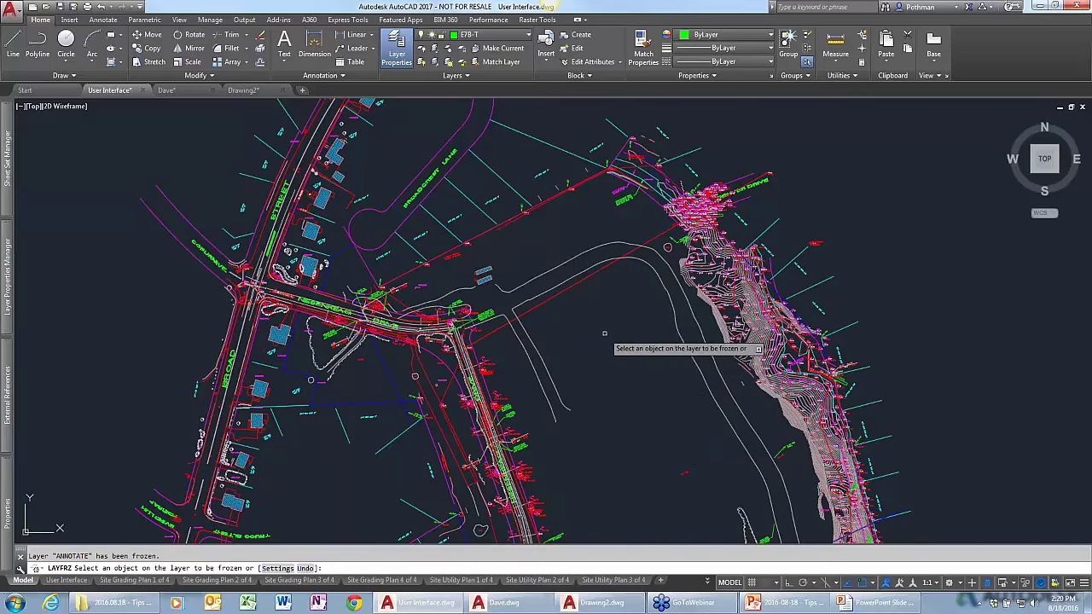
{"action": "key", "text": "Return"}
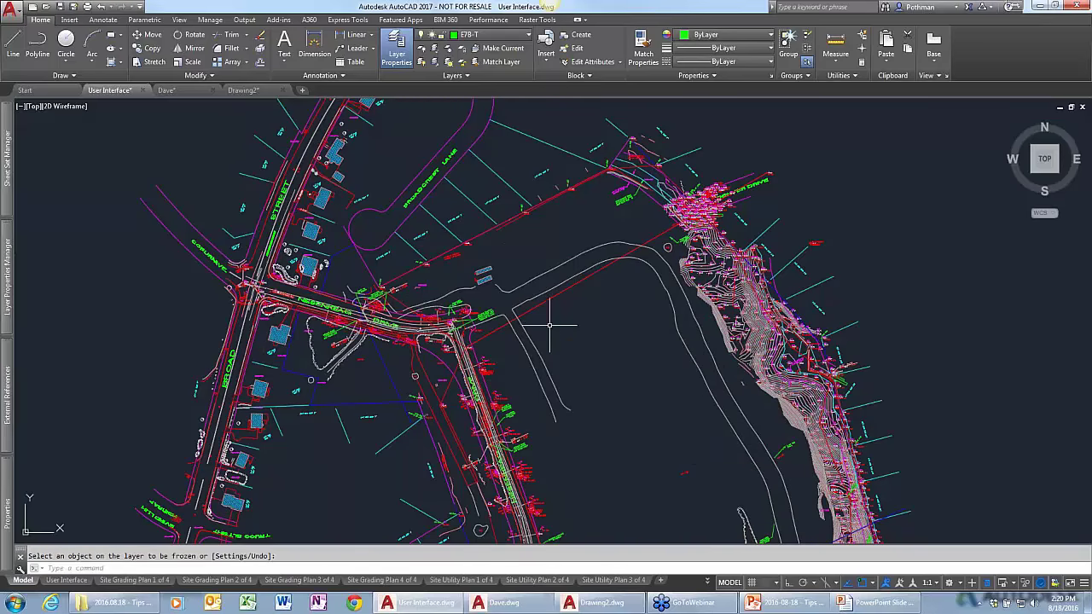
Save the current layer settings as a new layer state named with the presenter's first name in possessive form plus "Layers".
{"action": "left_click", "coordinate": [469, 76]}
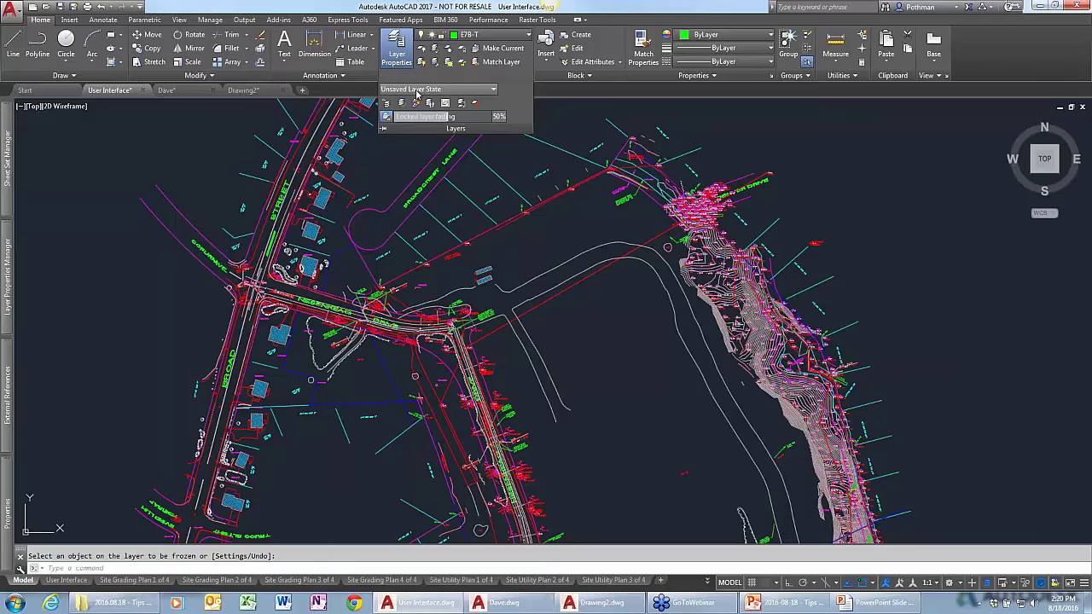
{"action": "left_click", "coordinate": [494, 89]}
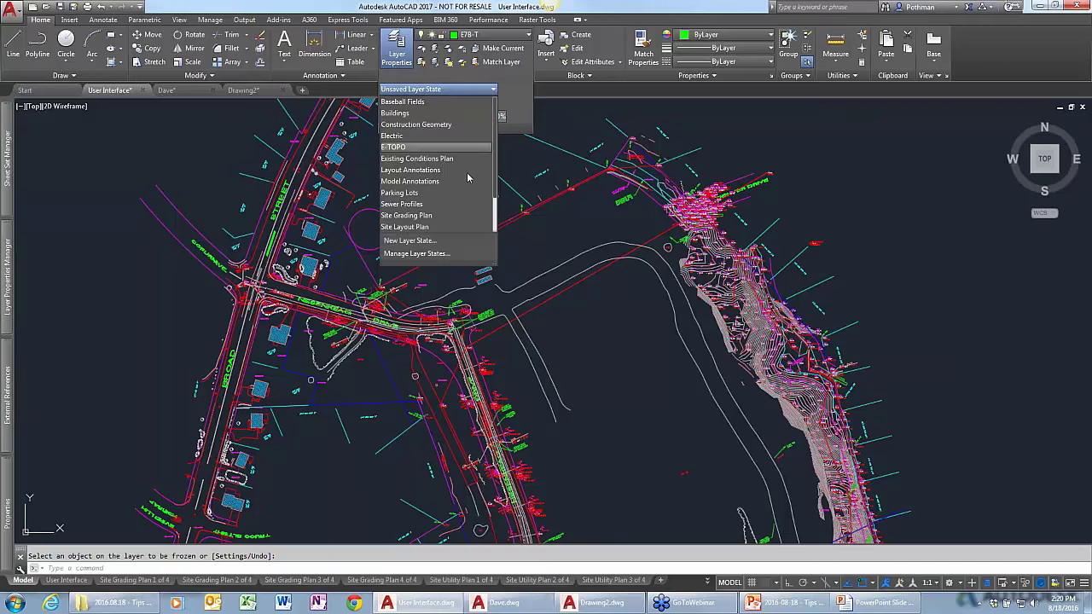
{"action": "left_click", "coordinate": [408, 242]}
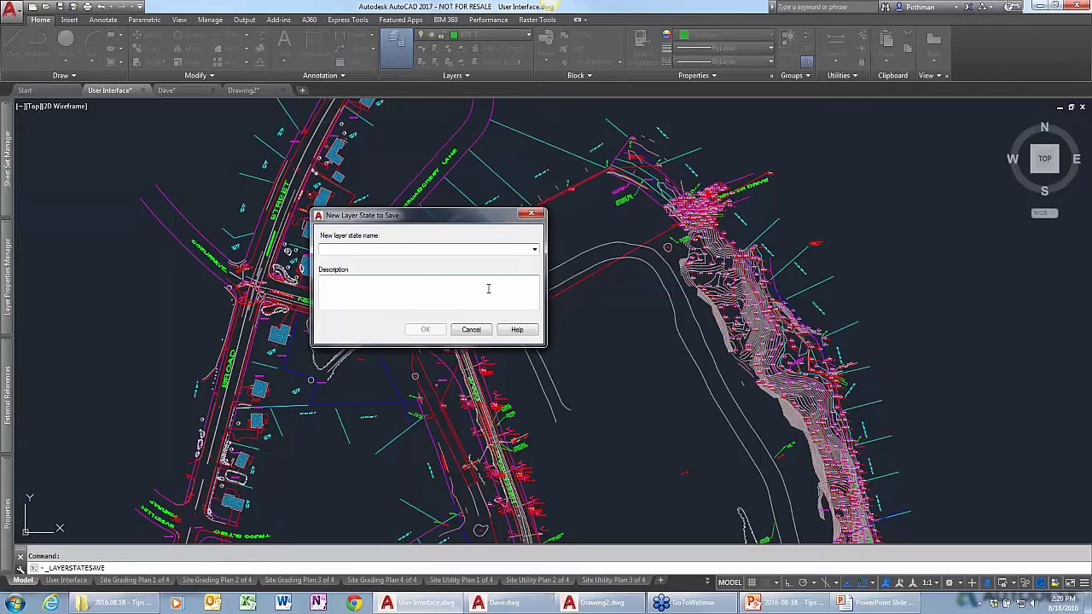
{"action": "type", "text": "Dave's Layers"}
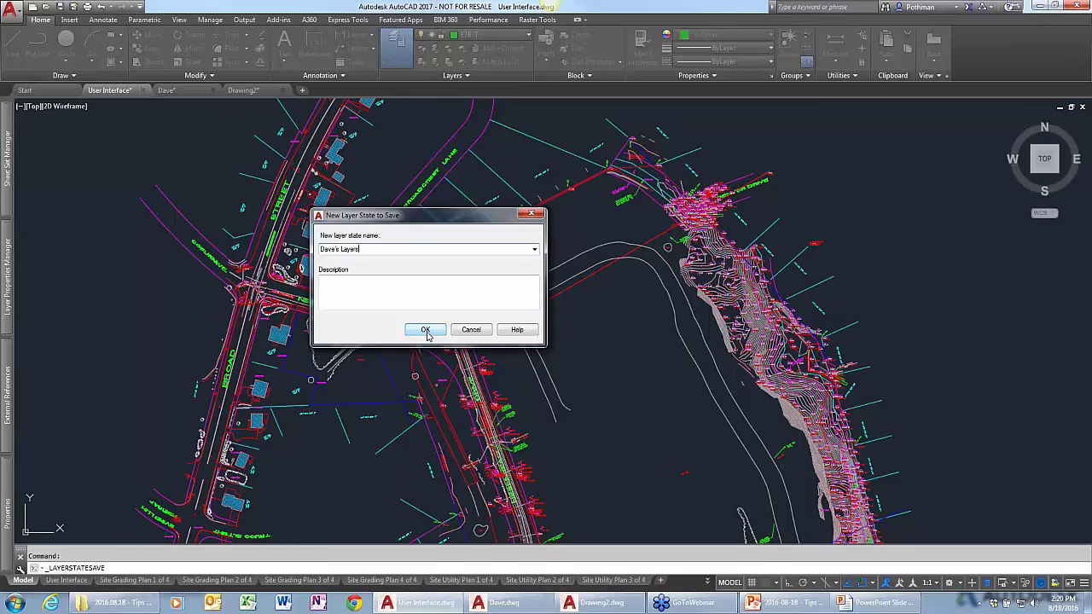
{"action": "left_click", "coordinate": [424, 330]}
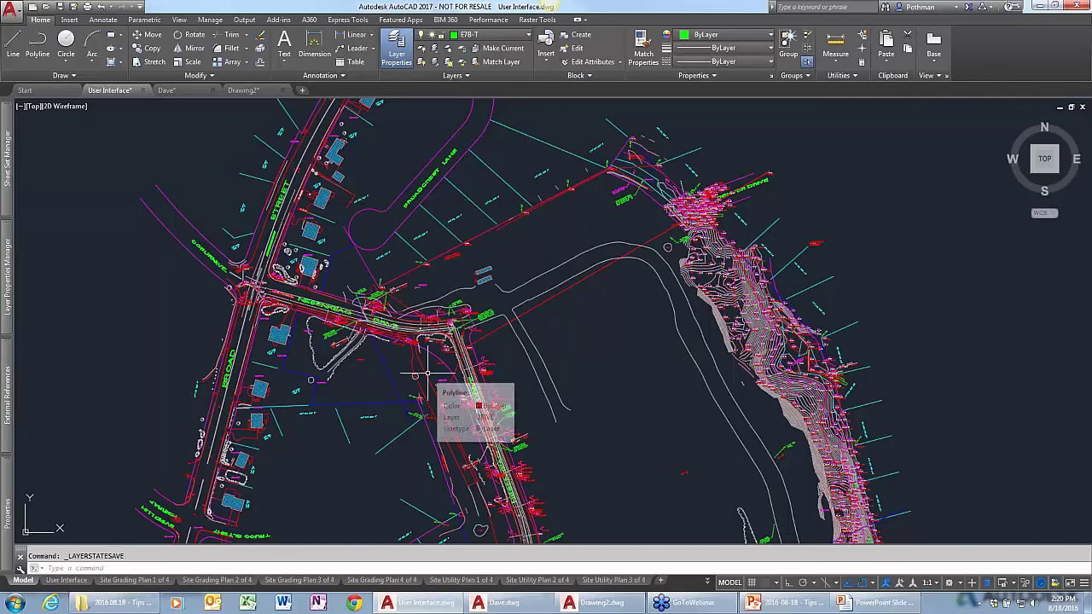
Thaw all layers in the drawing with the command-line -LAYER command, using the * wildcard.
{"action": "type", "text": "-layer"}
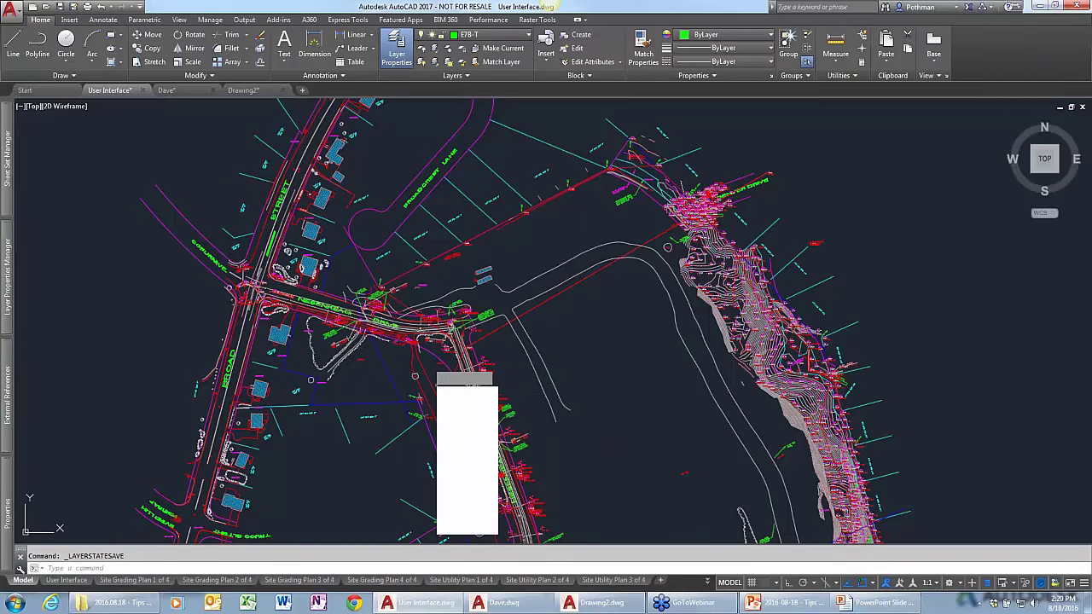
{"action": "key", "text": "Return"}
{"action": "type", "text": "t"}
{"action": "key", "text": "Return"}
{"action": "type", "text": "*"}
{"action": "key", "text": "Return"}
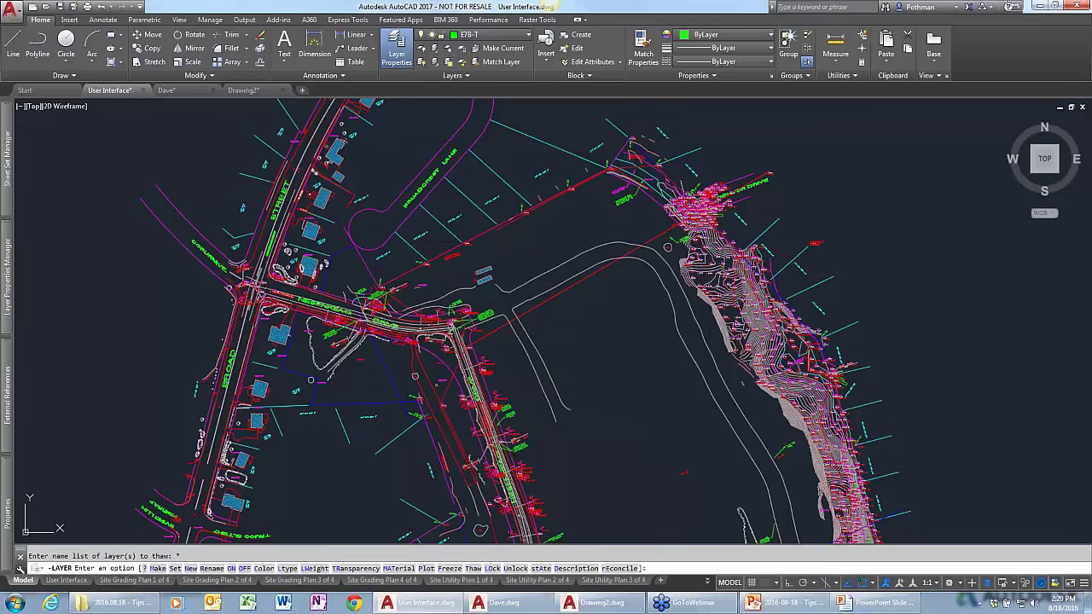
{"action": "key", "text": "Return"}
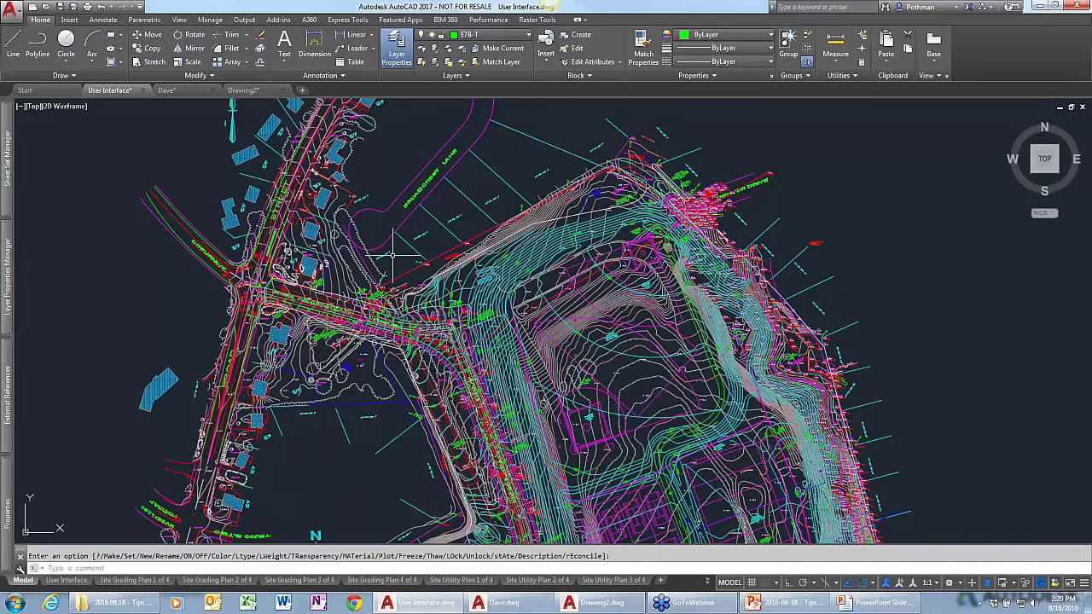
Restore the newly saved custom layer state, and review the list of saved layer states without switching to another.
{"action": "left_click", "coordinate": [452, 75]}
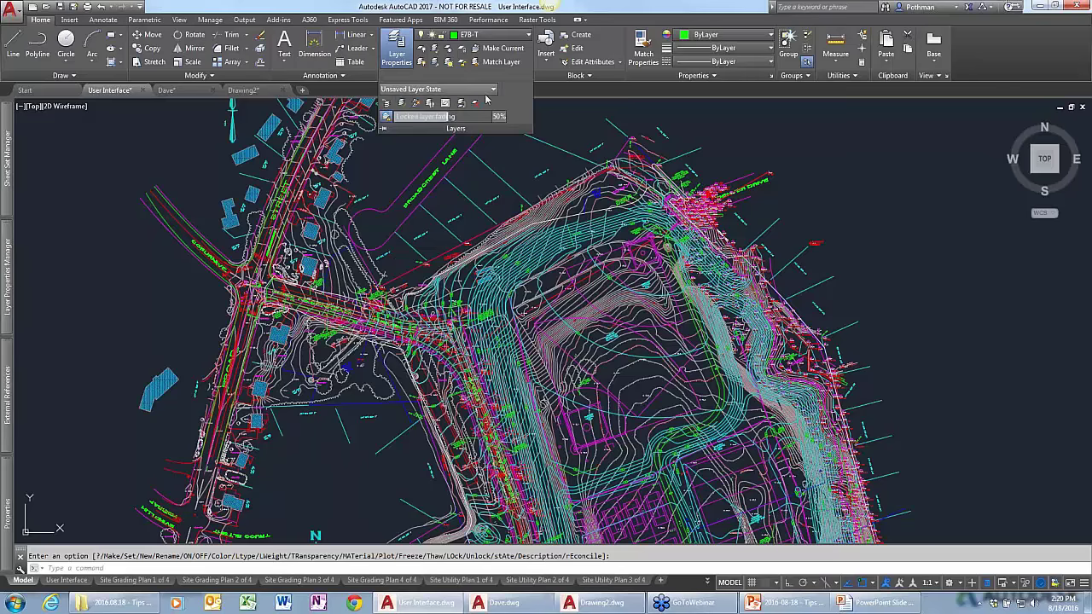
{"action": "left_click", "coordinate": [494, 90]}
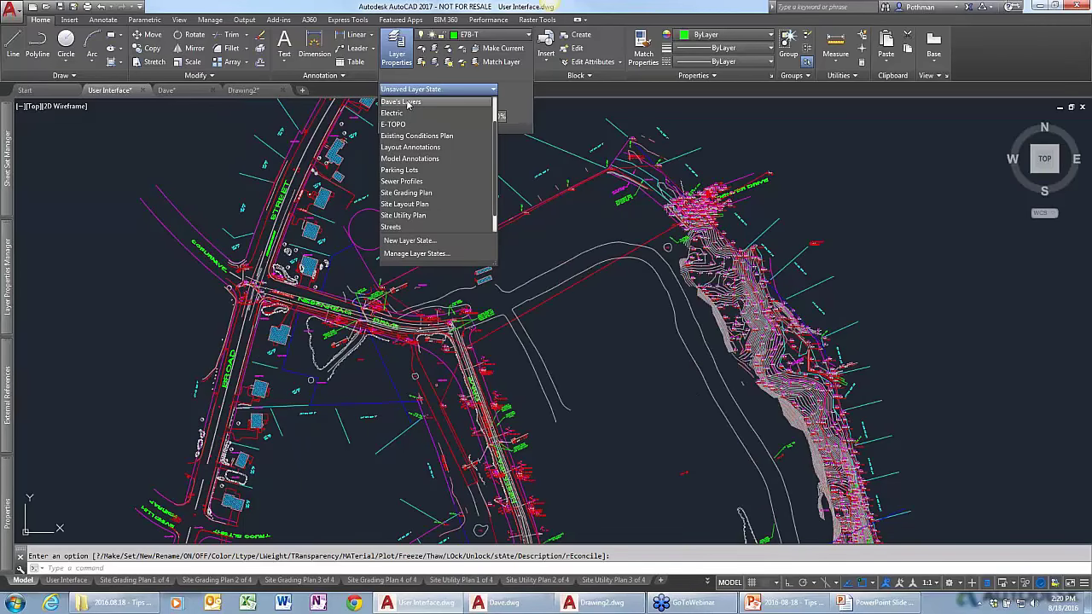
{"action": "left_click", "coordinate": [407, 104]}
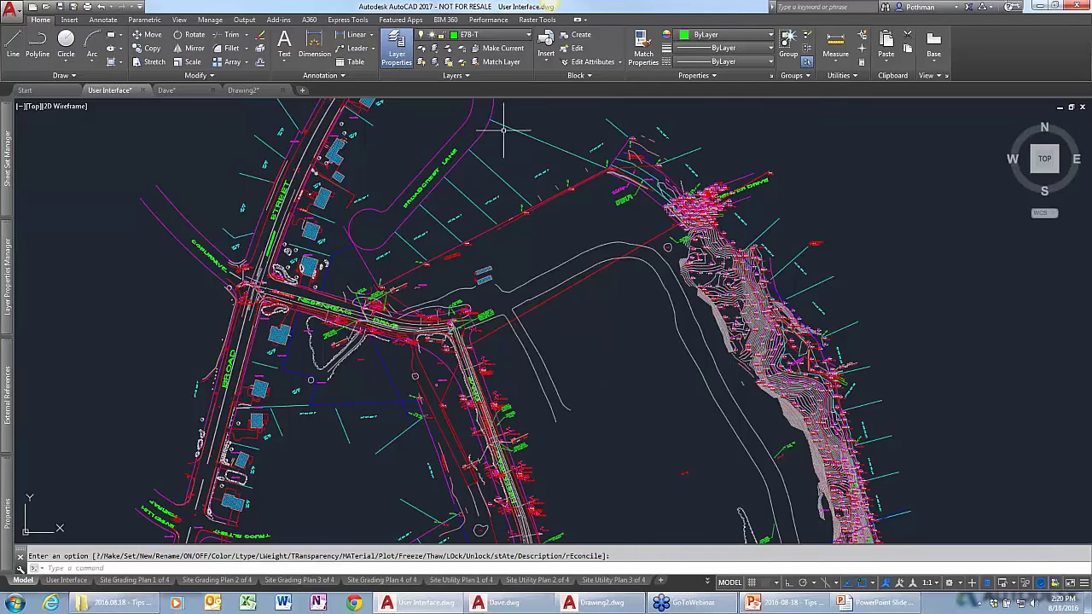
{"action": "left_click", "coordinate": [479, 75]}
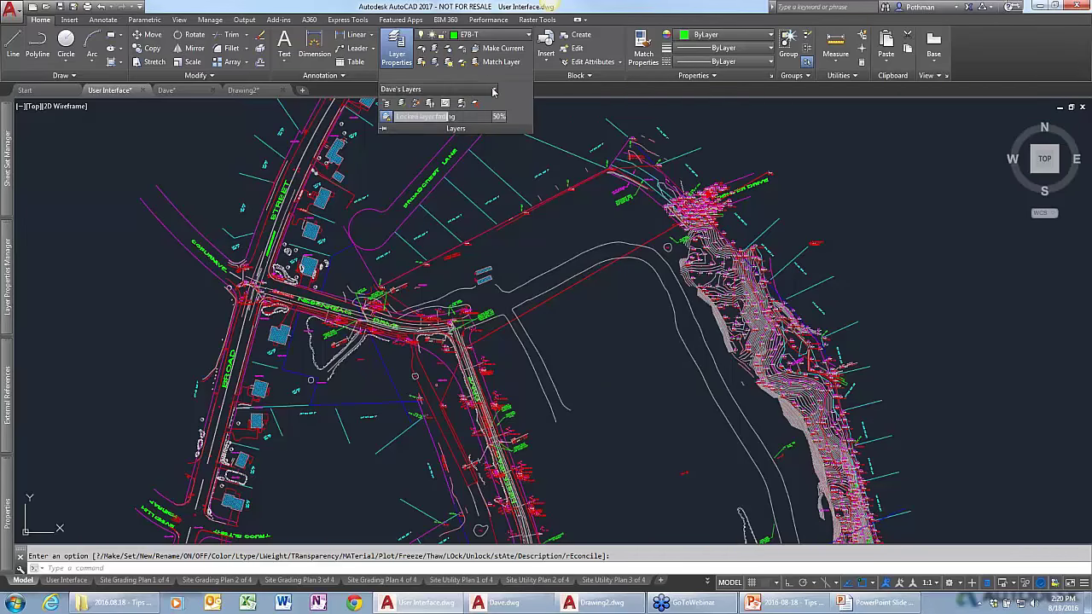
{"action": "left_click", "coordinate": [492, 90]}
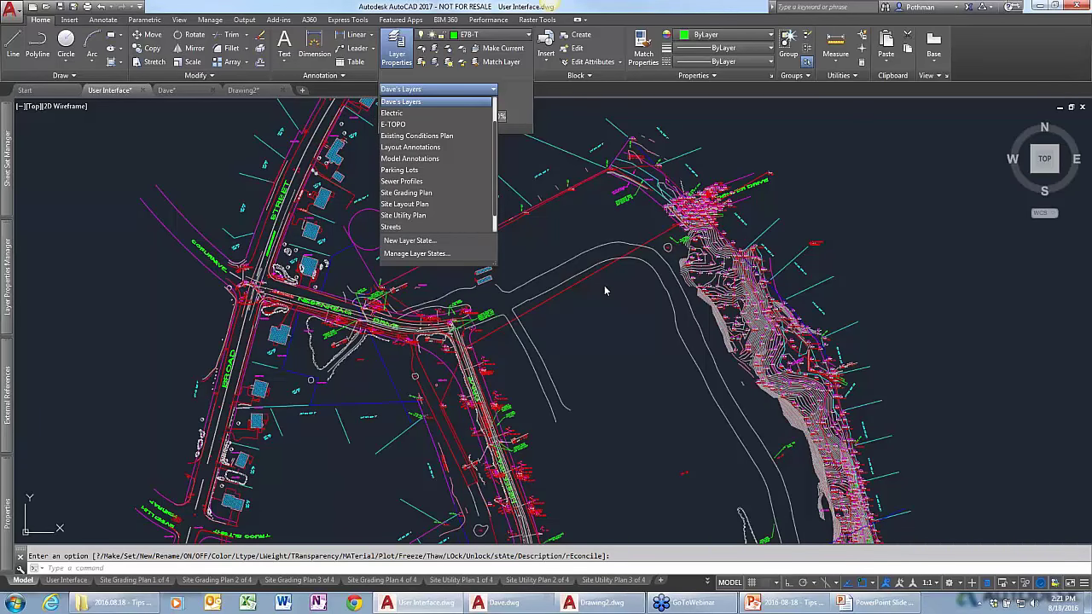
{"action": "key", "text": "Escape"}
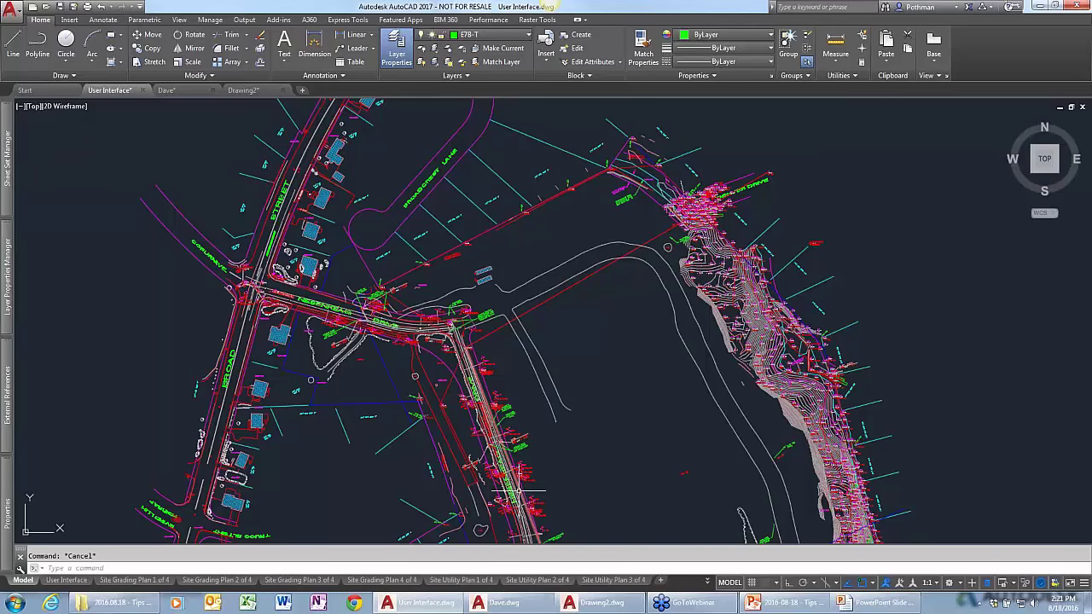
Select the cyan lot line south of the cul-de-sac, review its Quick Properties in the drawing area, and clear the selection.
{"action": "left_click", "coordinate": [454, 232]}
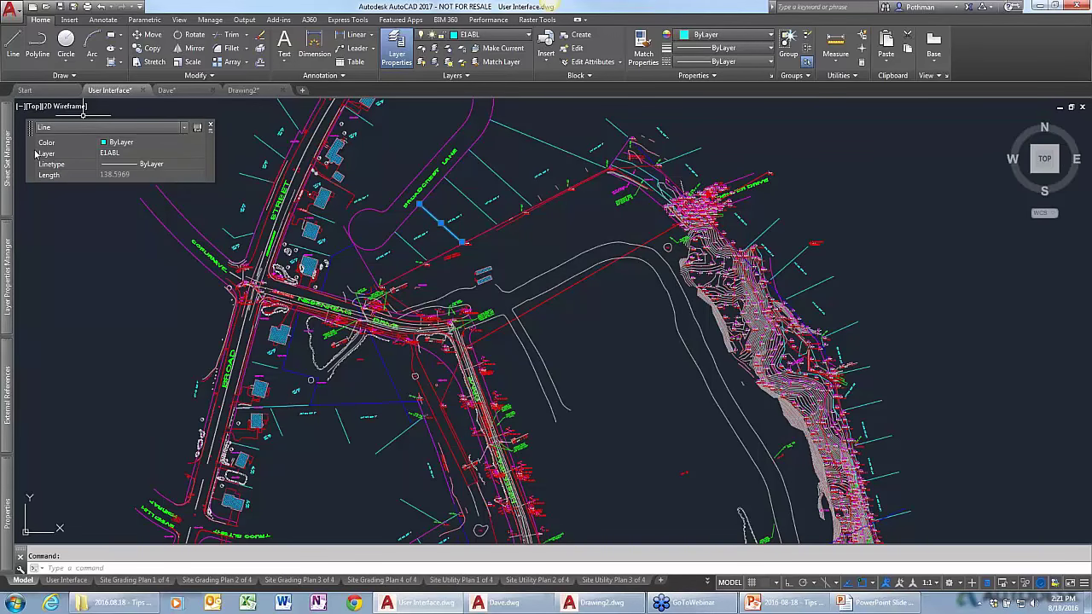
{"action": "left_click", "coordinate": [7, 384]}
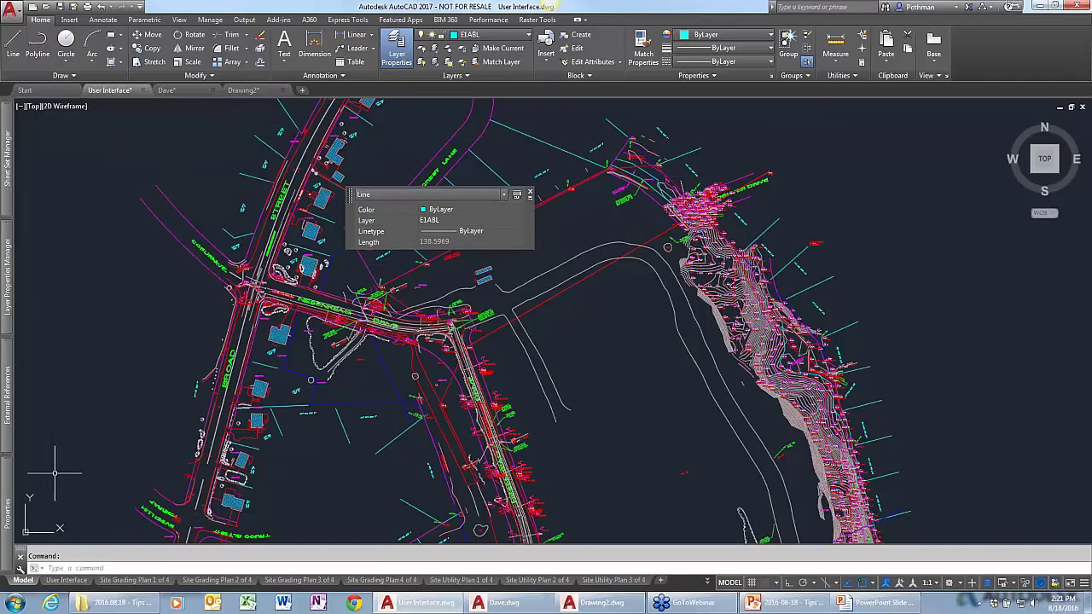
{"action": "left_click", "coordinate": [10, 487]}
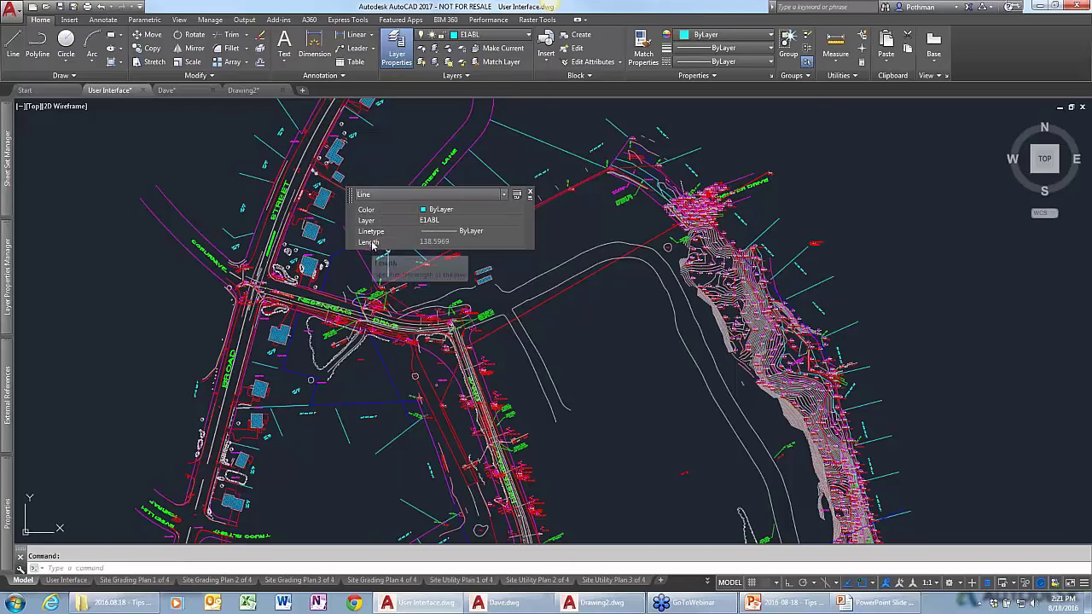
{"action": "key", "text": "Escape"}
Draw a circle with a radius of about 35 in the empty area west of the street intersection.
{"action": "type", "text": "c"}
{"action": "key", "text": "Return"}
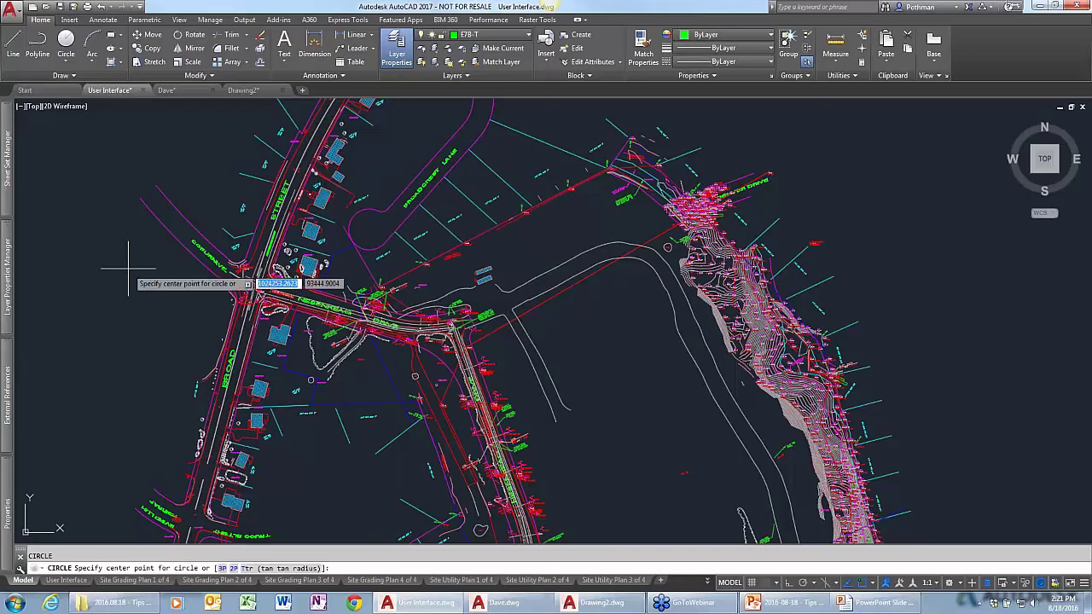
{"action": "left_click", "coordinate": [116, 268]}
{"action": "left_click", "coordinate": [131, 267]}
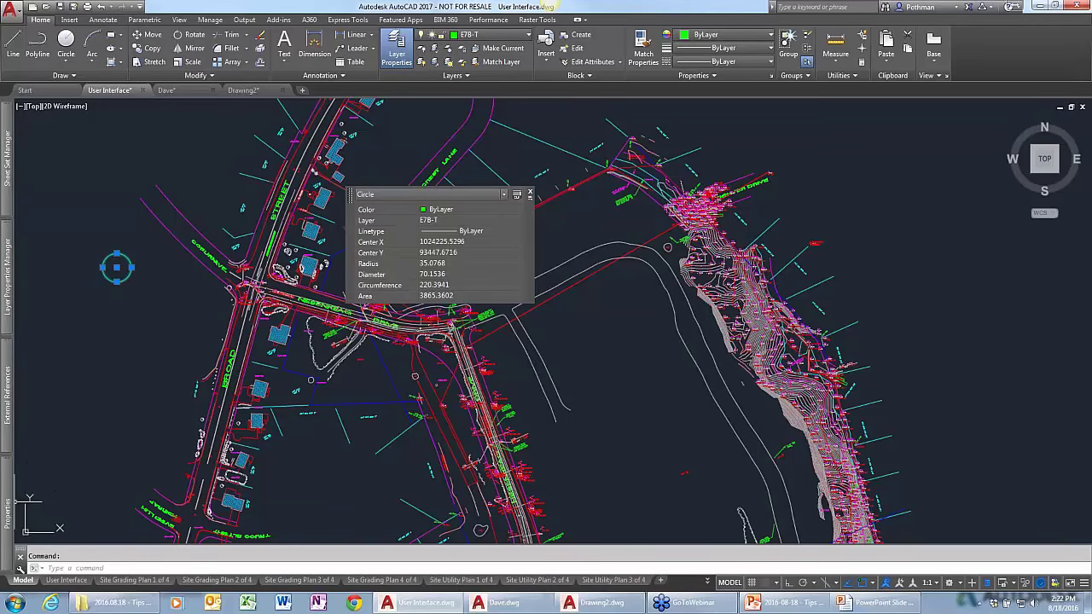
Compare the new circle's full properties with its Quick Properties, and move the Quick Properties display close to the circle.
{"action": "mouse_move", "coordinate": [7, 510]}
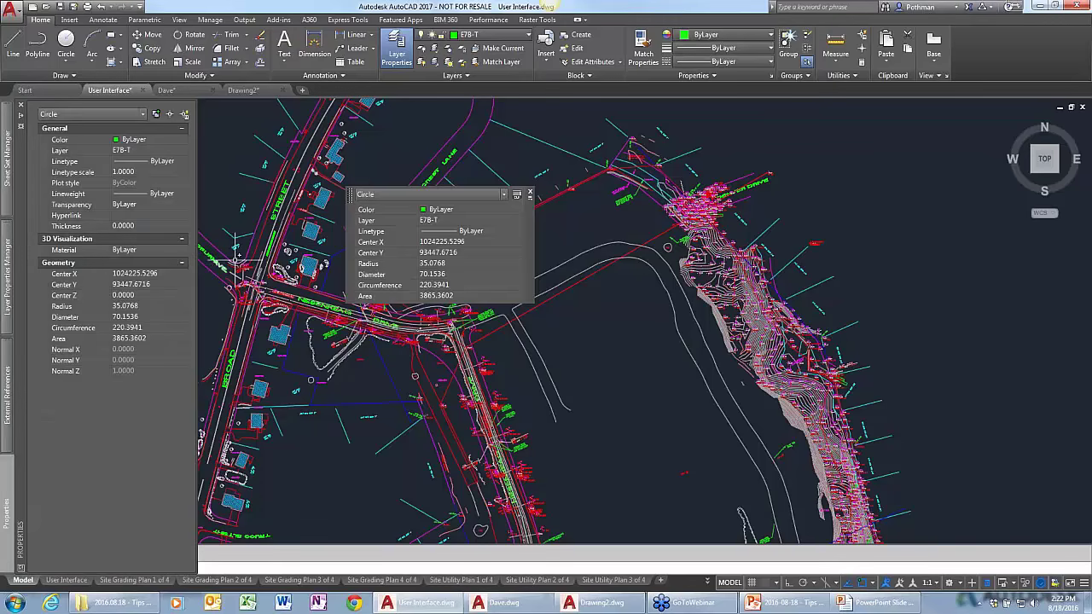
{"action": "key", "text": "Escape"}
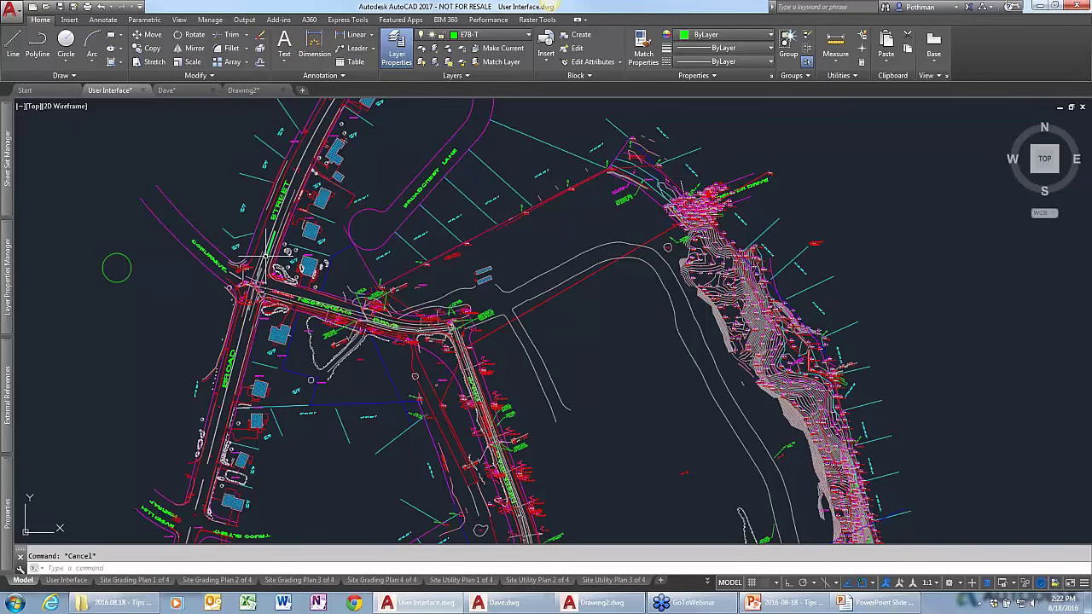
{"action": "left_click", "coordinate": [133, 265]}
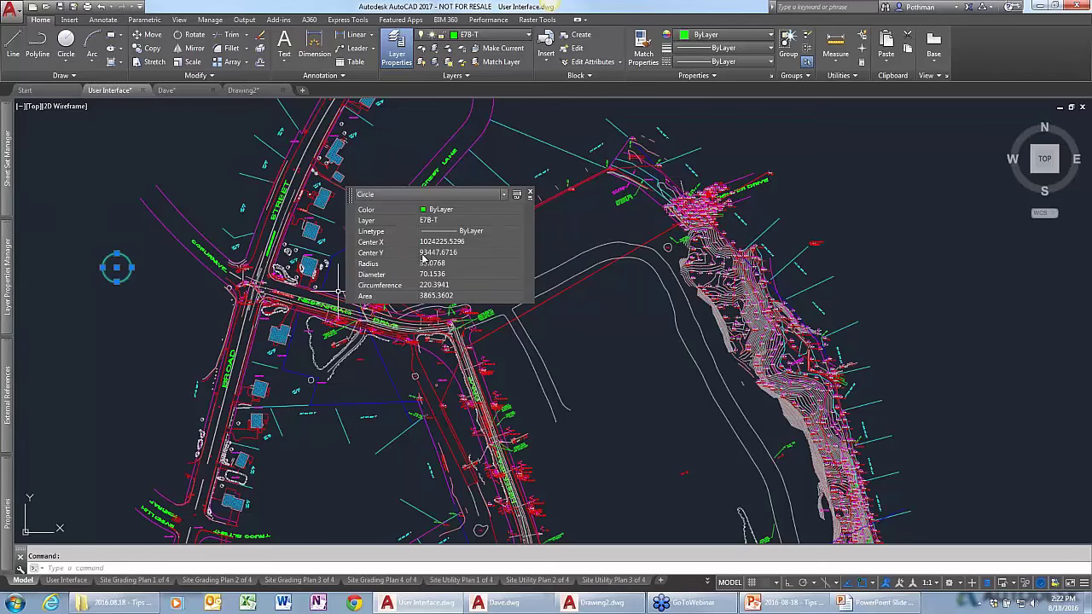
{"action": "mouse_move", "coordinate": [351, 228]}
{"action": "left_mouse_down"}
{"action": "mouse_move", "coordinate": [317, 212]}
{"action": "mouse_move", "coordinate": [41, 169]}
{"action": "left_mouse_up"}
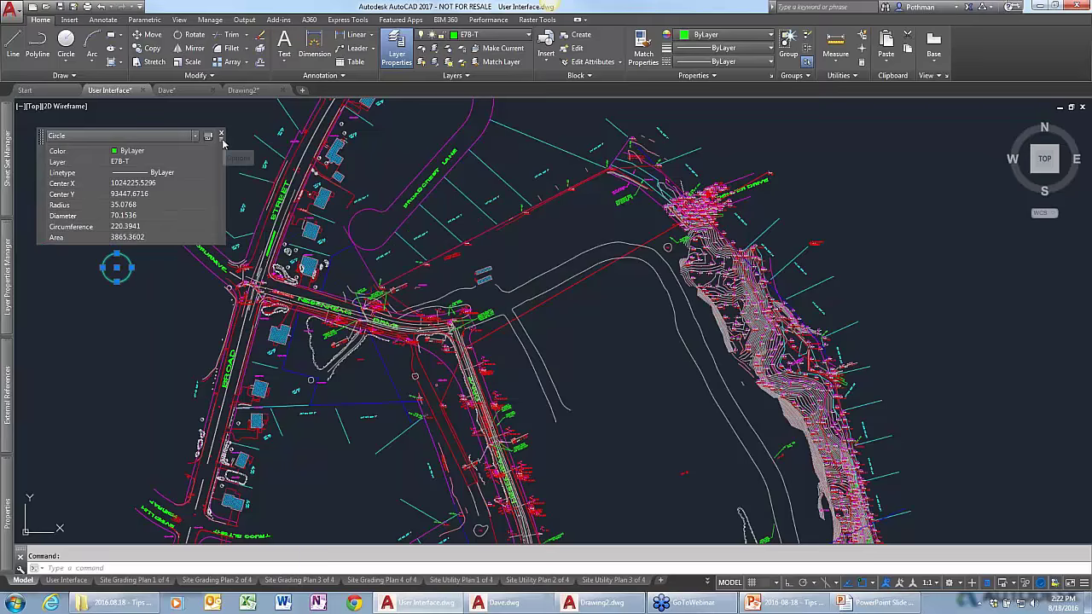
Set the Quick Properties location mode to Cursor and clear the circle selection.
{"action": "right_click", "coordinate": [223, 141]}
{"action": "mouse_move", "coordinate": [281, 180]}
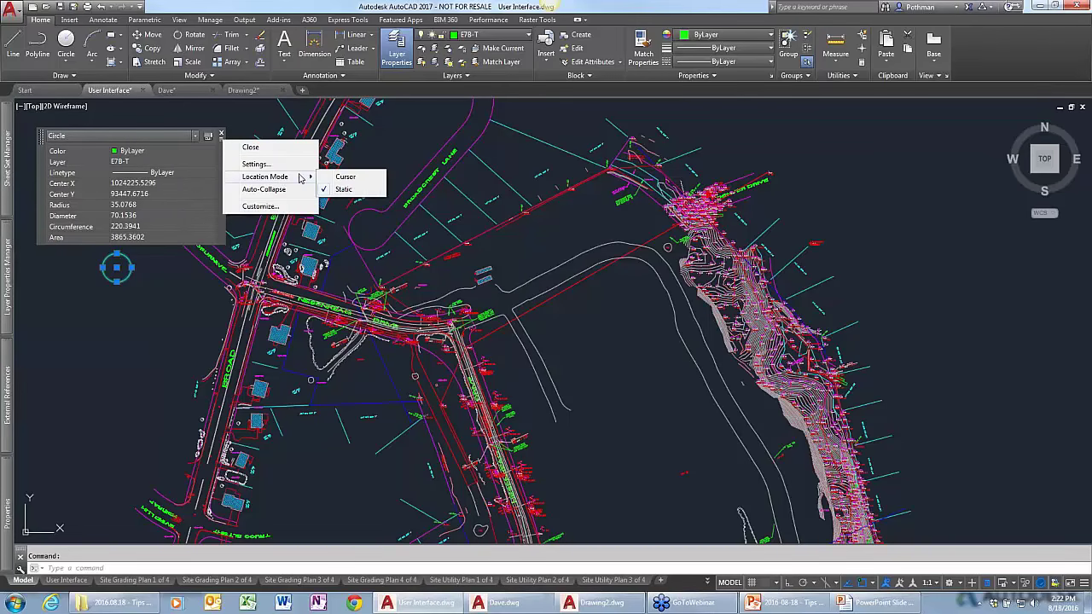
{"action": "left_click", "coordinate": [217, 196]}
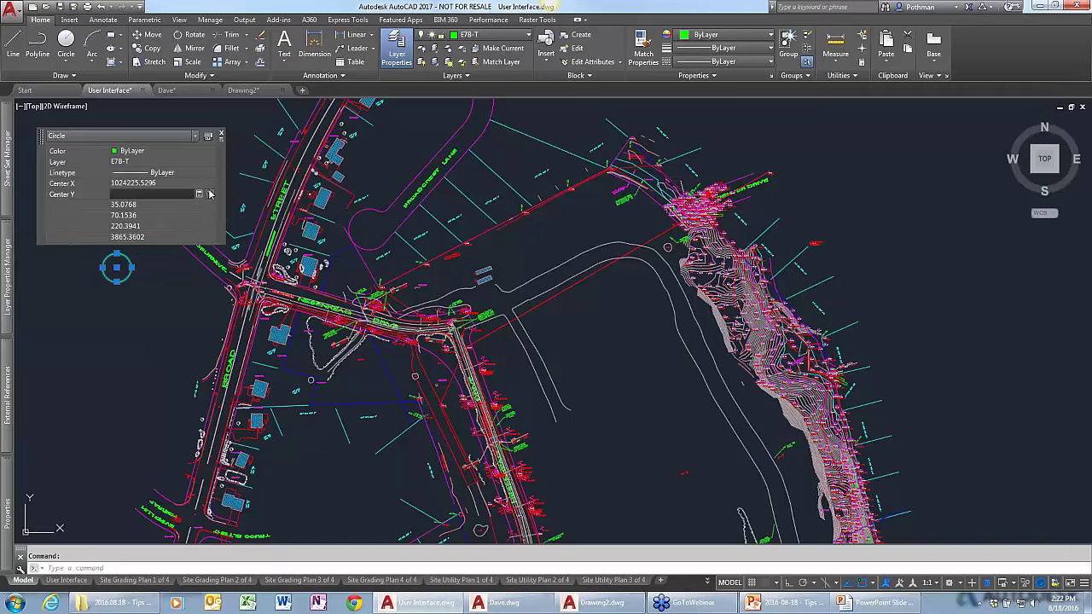
{"action": "left_click", "coordinate": [220, 139]}
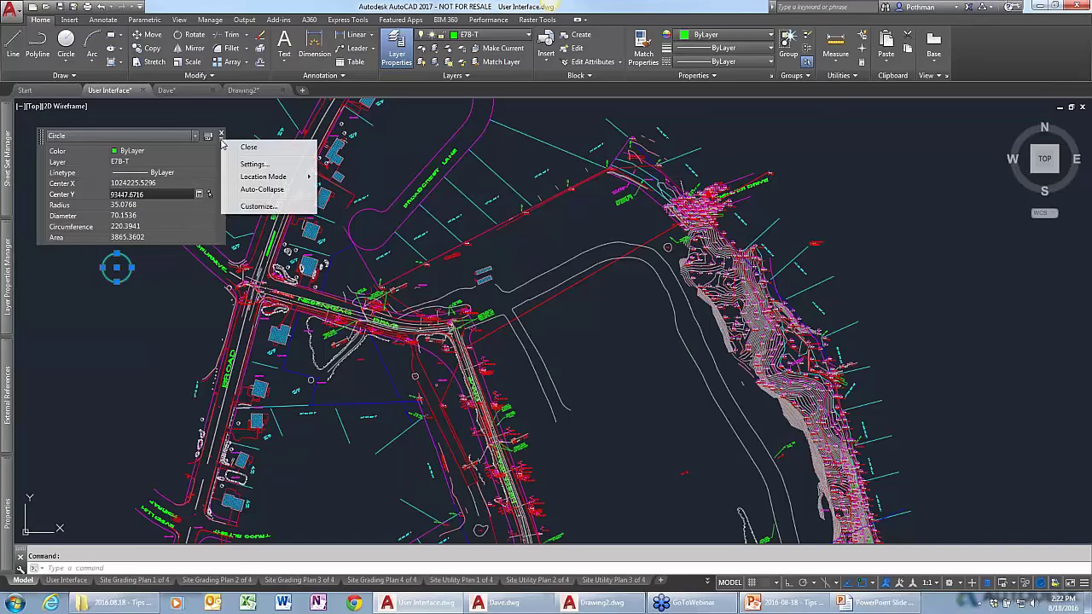
{"action": "mouse_move", "coordinate": [258, 180]}
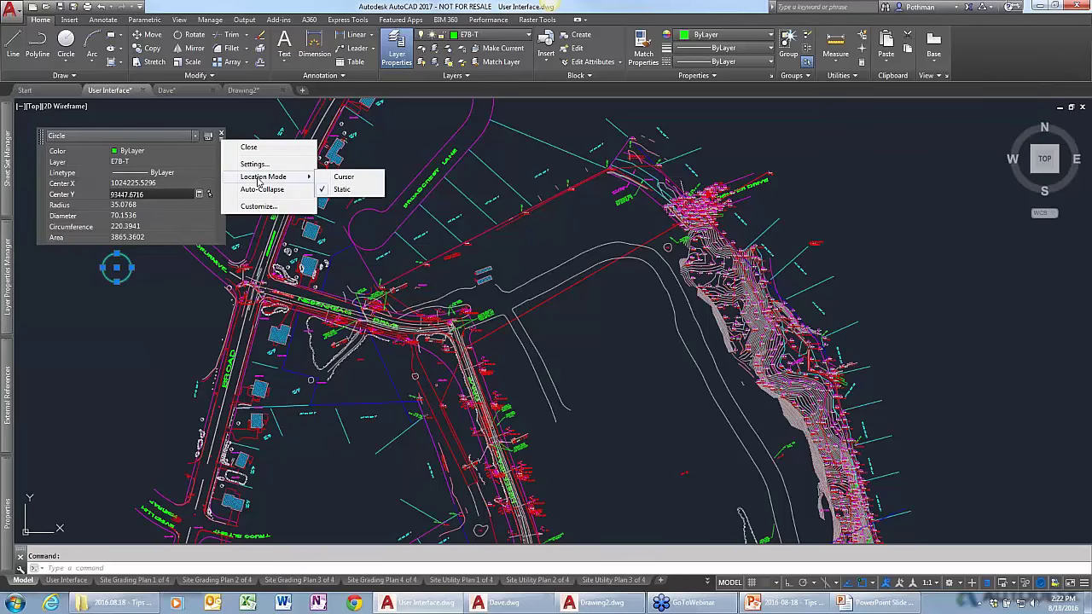
{"action": "left_click", "coordinate": [344, 178]}
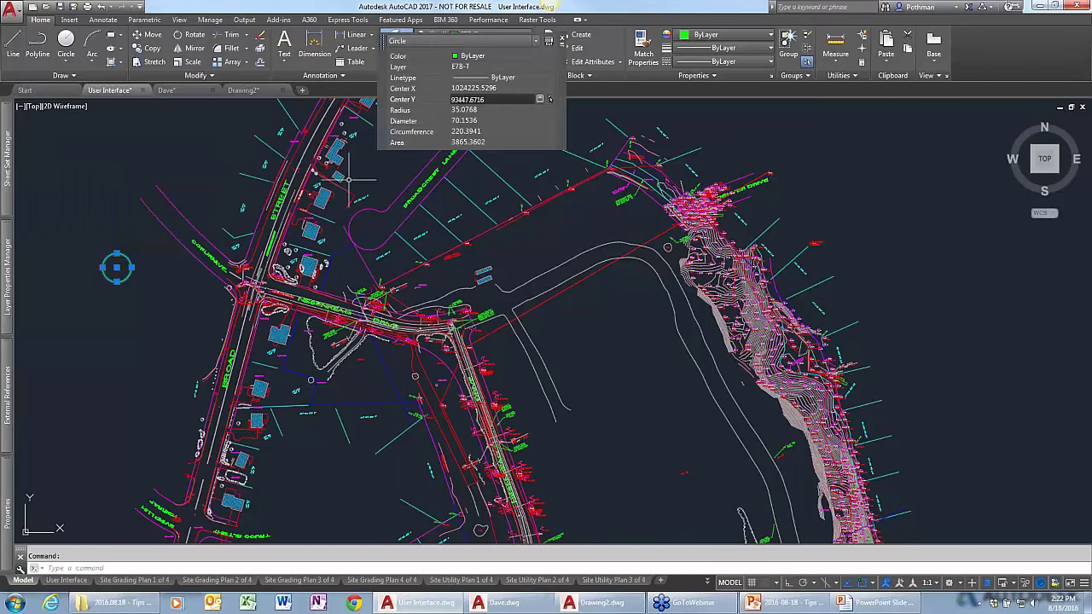
{"action": "key", "text": "Escape"}
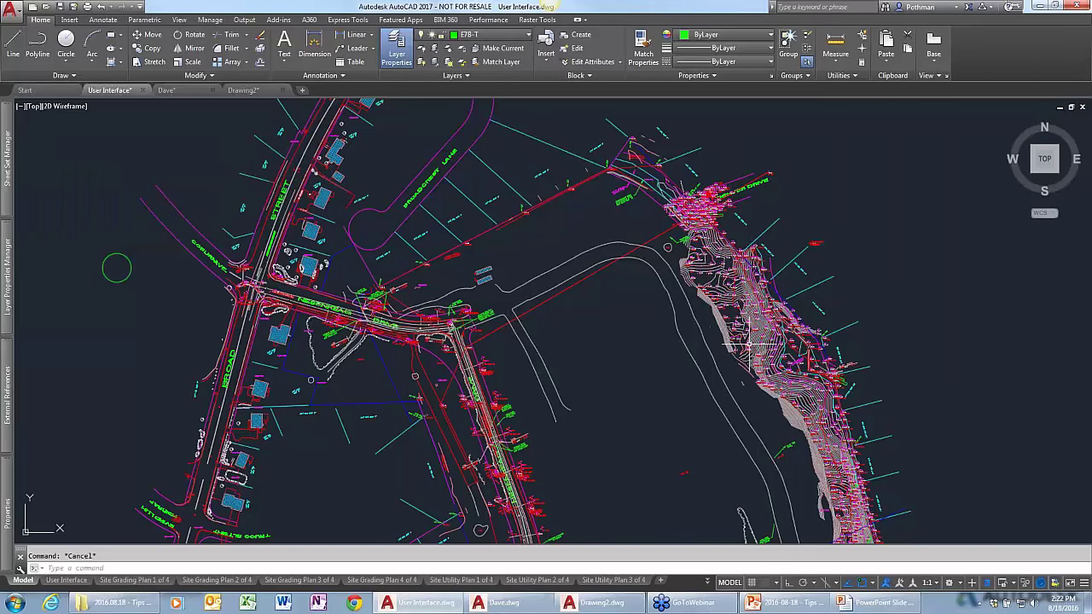
Select a cyan line east of the contours and a lot line southeast of the cul-de-sac, checking where Quick Properties appears for each.
{"action": "left_click", "coordinate": [844, 330]}
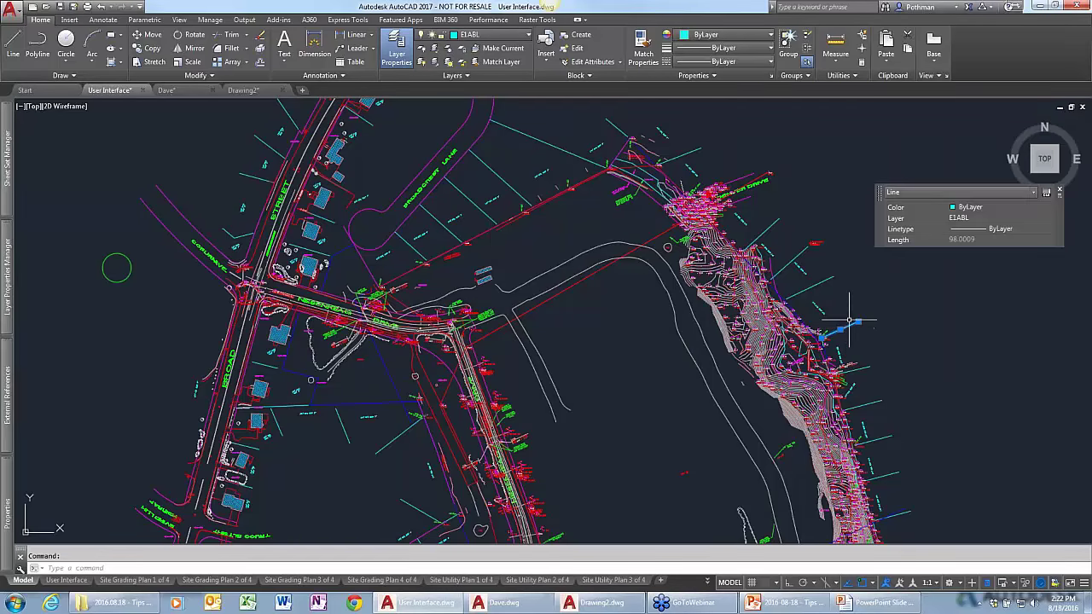
{"action": "key", "text": "Escape"}
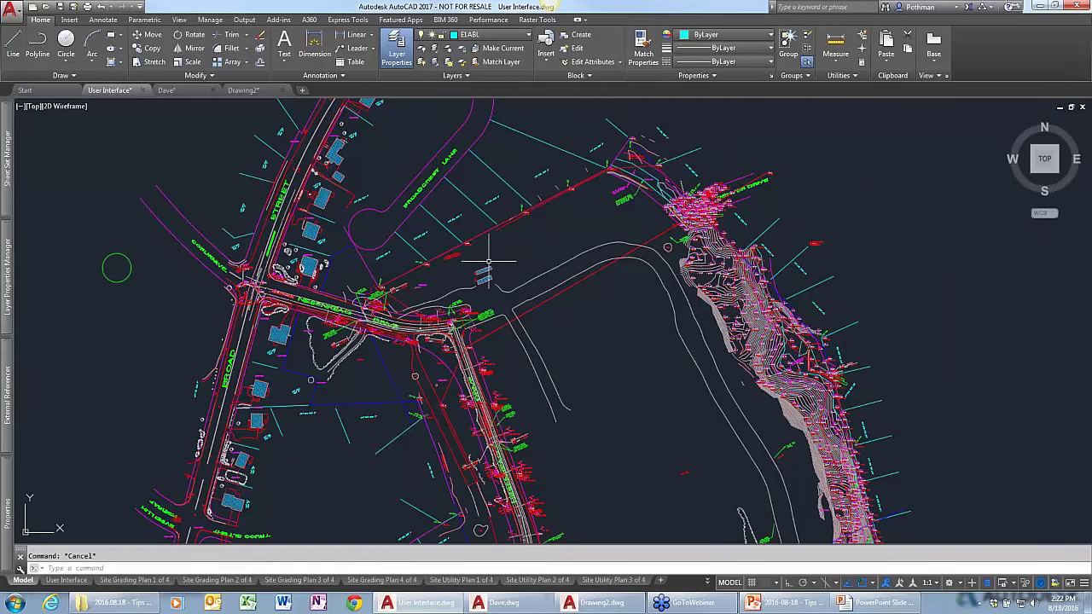
{"action": "left_click", "coordinate": [441, 215]}
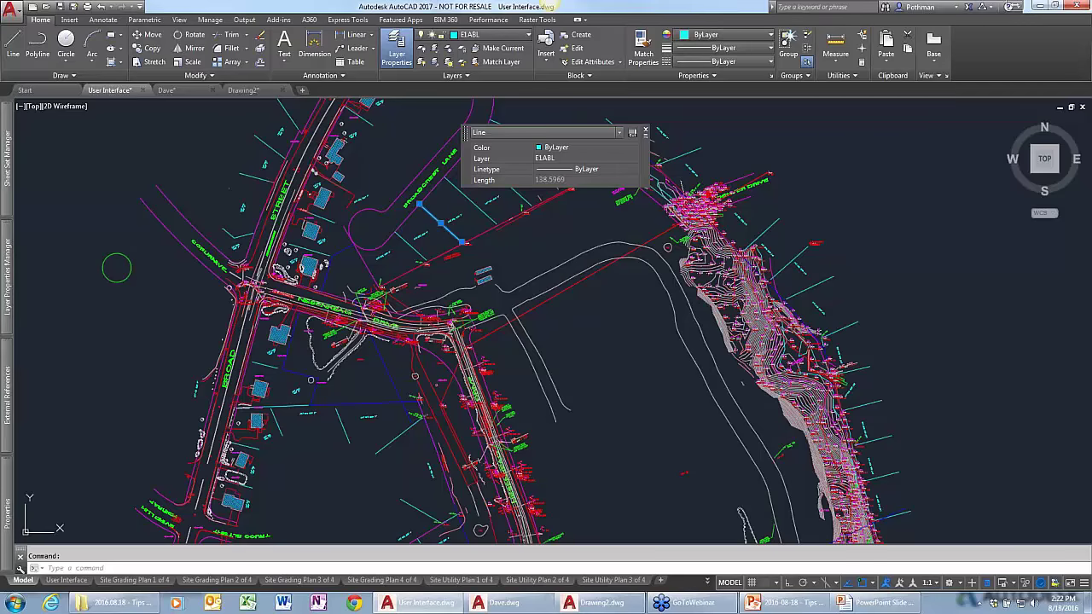
{"action": "key", "text": "Escape"}
Using the northwest magenta arc, set Quick Properties to Static location in the drawing area's northwest corner, and check it on the gravel road polyline.
{"action": "left_click", "coordinate": [189, 219]}
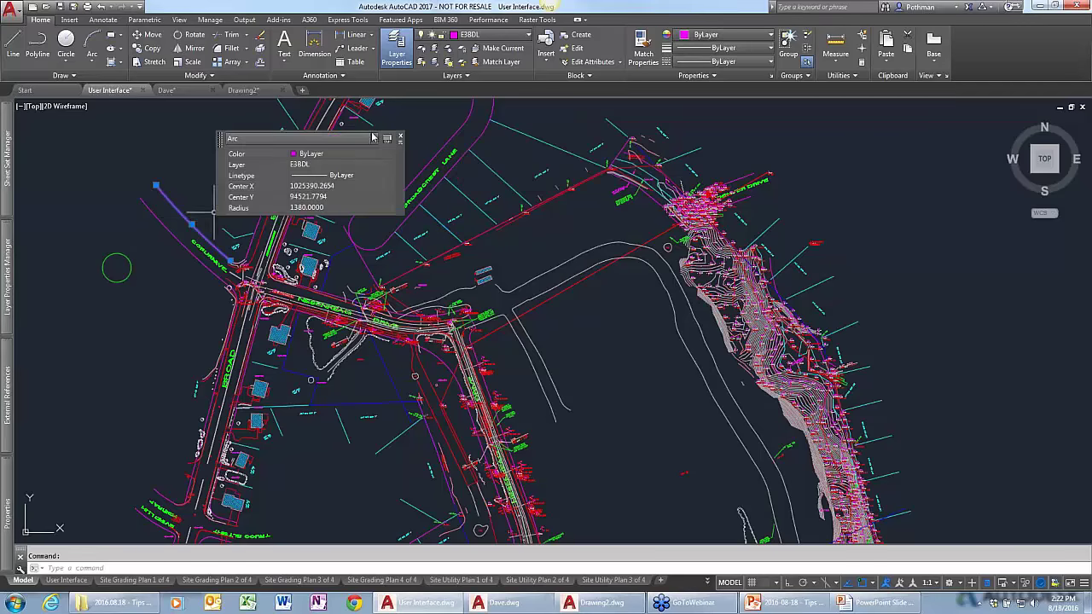
{"action": "right_click", "coordinate": [399, 142]}
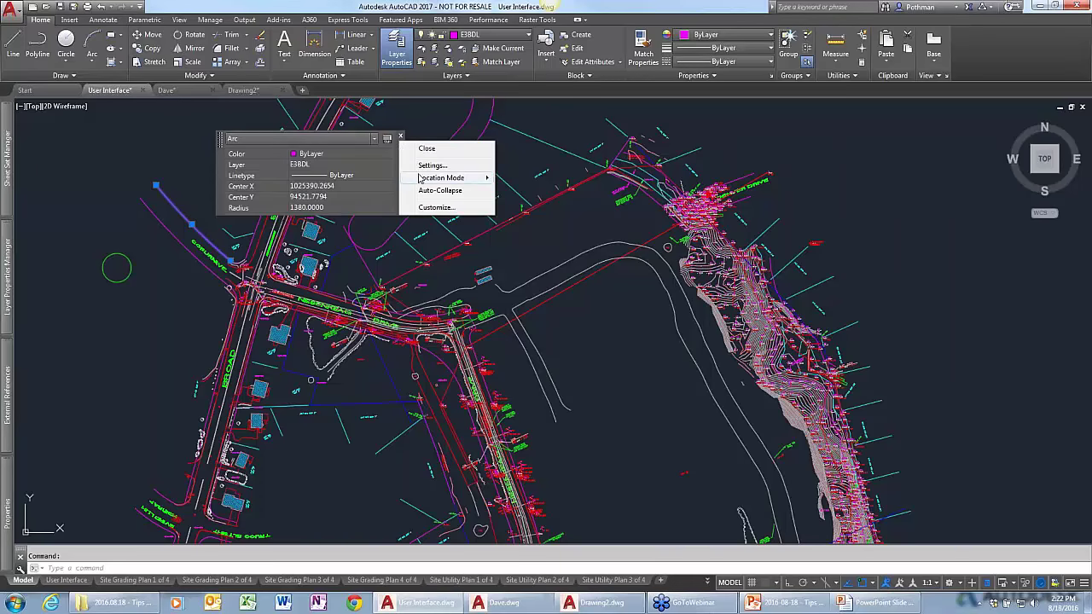
{"action": "mouse_move", "coordinate": [419, 177]}
{"action": "left_click", "coordinate": [512, 192]}
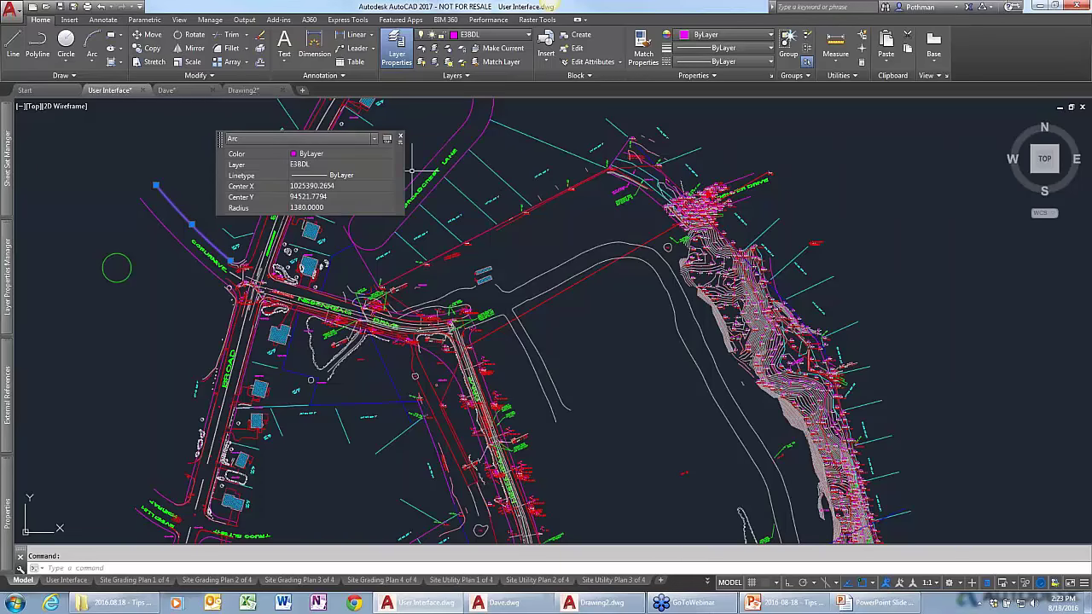
{"action": "left_click_drag", "start_coordinate": [222, 157], "coordinate": [38, 146]}
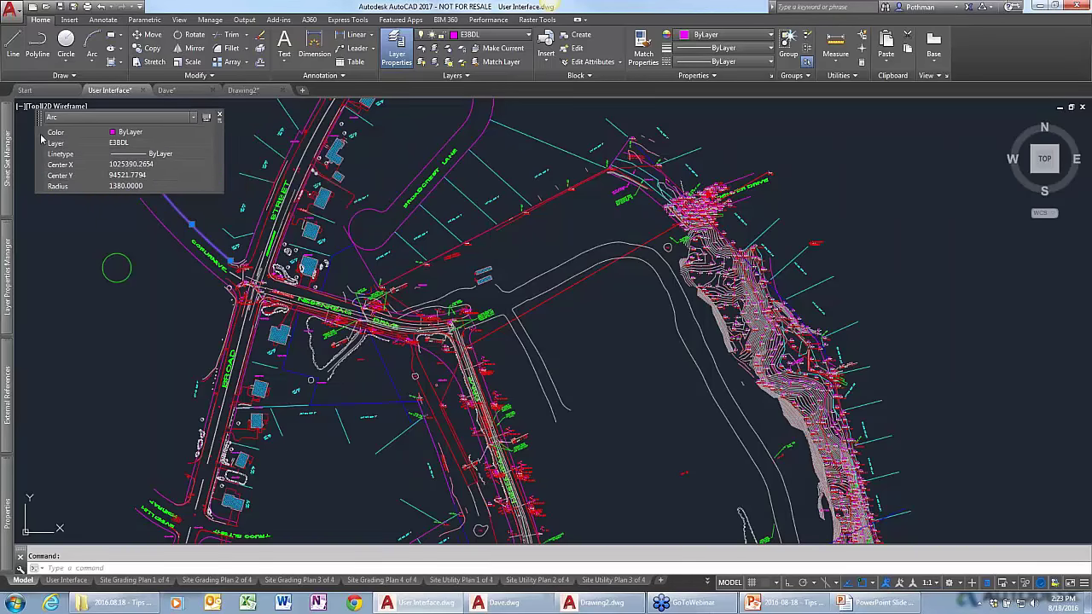
{"action": "key", "text": "Escape"}
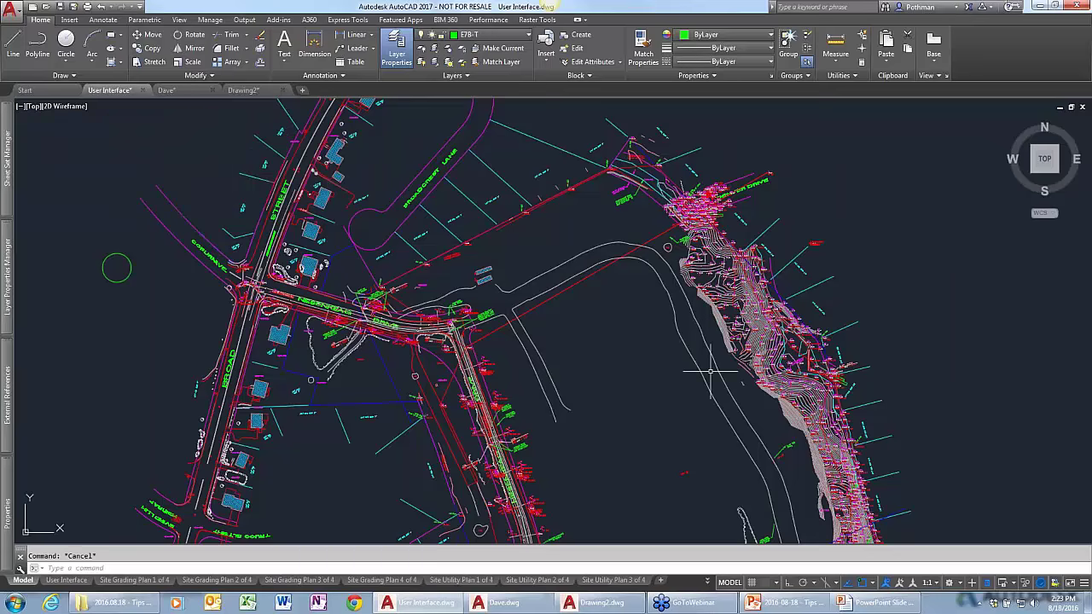
{"action": "left_click", "coordinate": [718, 372]}
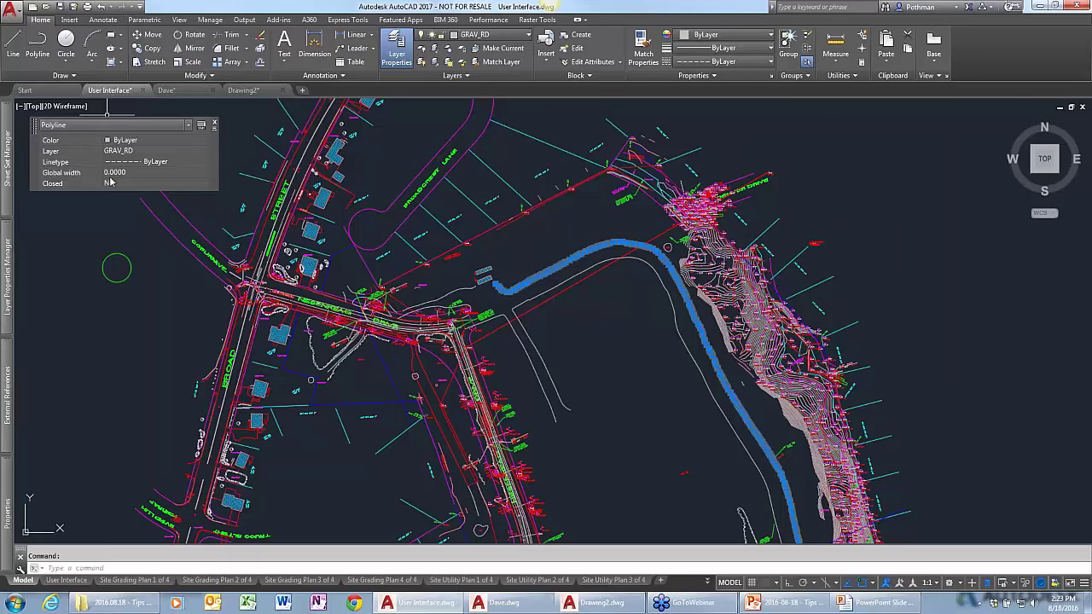
{"action": "key", "text": "Escape"}
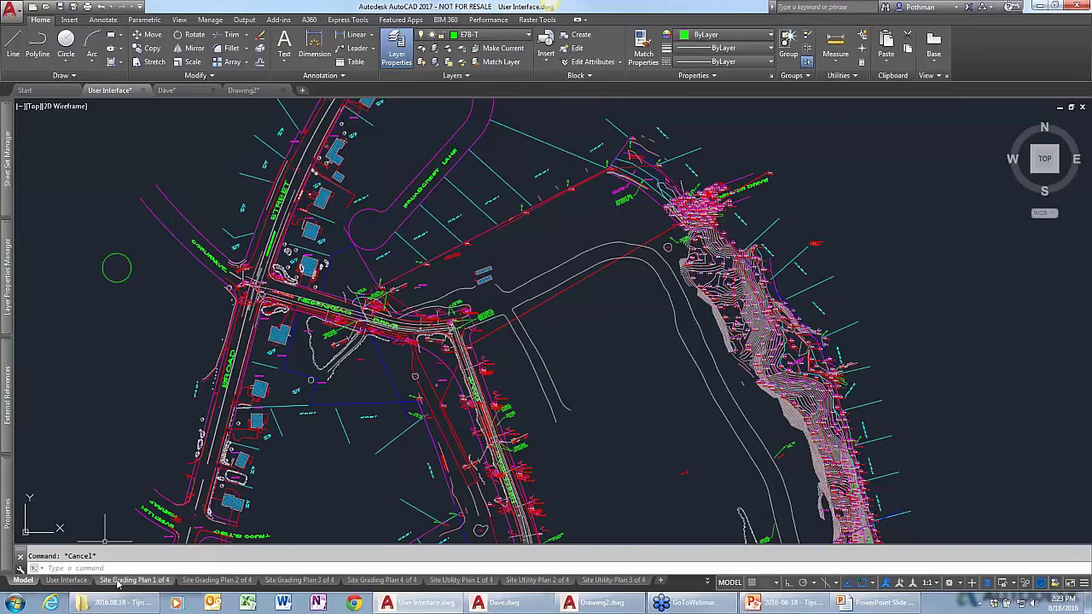
Switch to the Dave drawing and draw a rising diagonal line in the empty area east of the rectangle with Ortho off.
{"action": "left_click", "coordinate": [165, 89]}
{"action": "scroll", "coordinate": [218, 380], "scroll_direction": "up", "scroll_amount": 5}
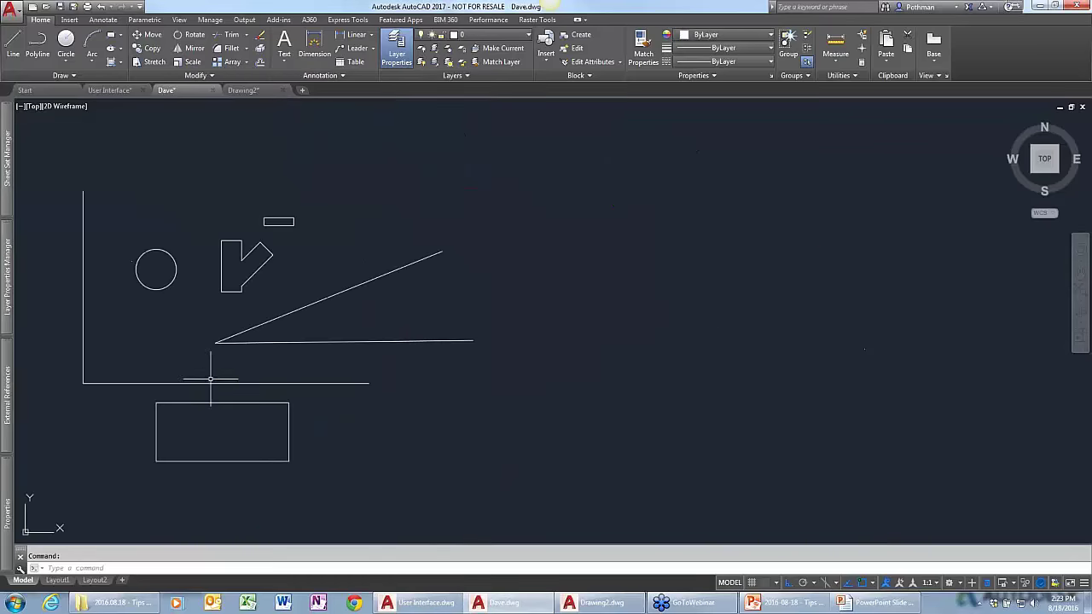
{"action": "middle_click_drag", "start_coordinate": [214, 383], "coordinate": [355, 402]}
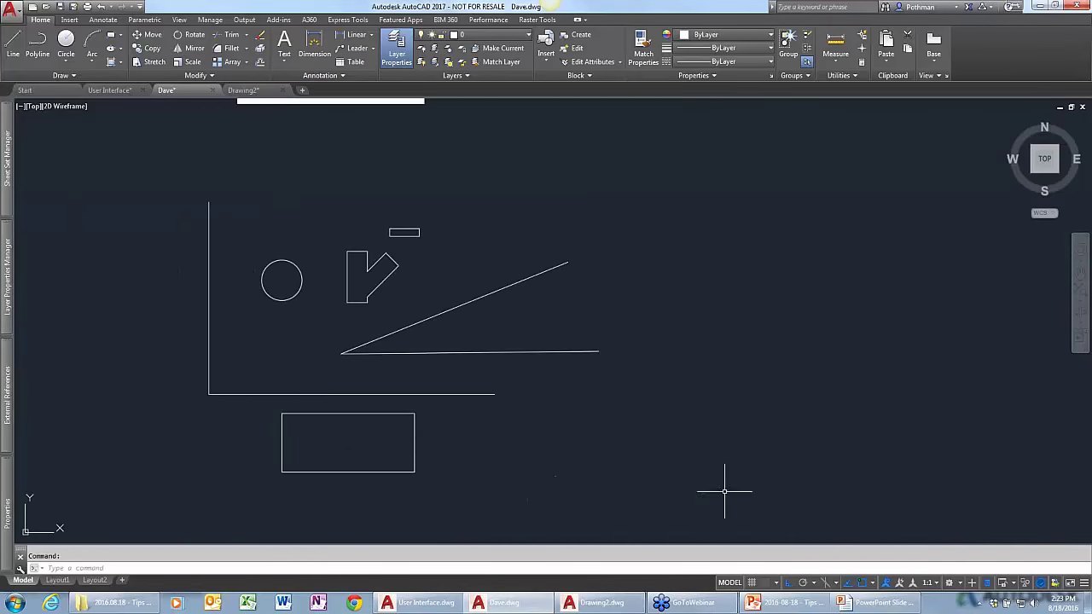
{"action": "type", "text": "l"}
{"action": "key", "text": "Return"}
{"action": "left_click", "coordinate": [644, 465]}
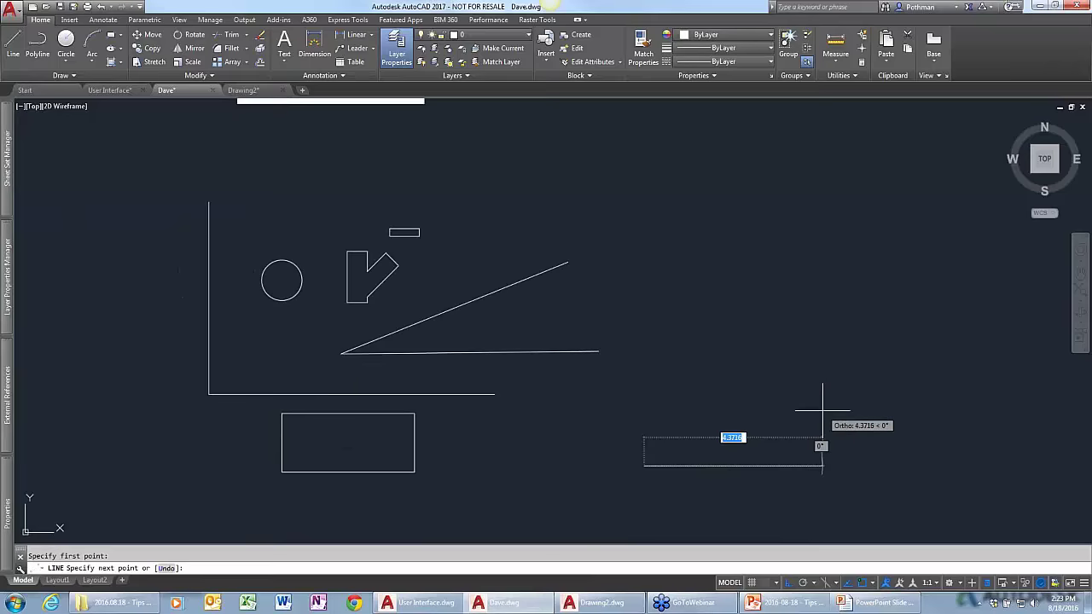
{"action": "key", "text": "F8"}
{"action": "left_click", "coordinate": [889, 343]}
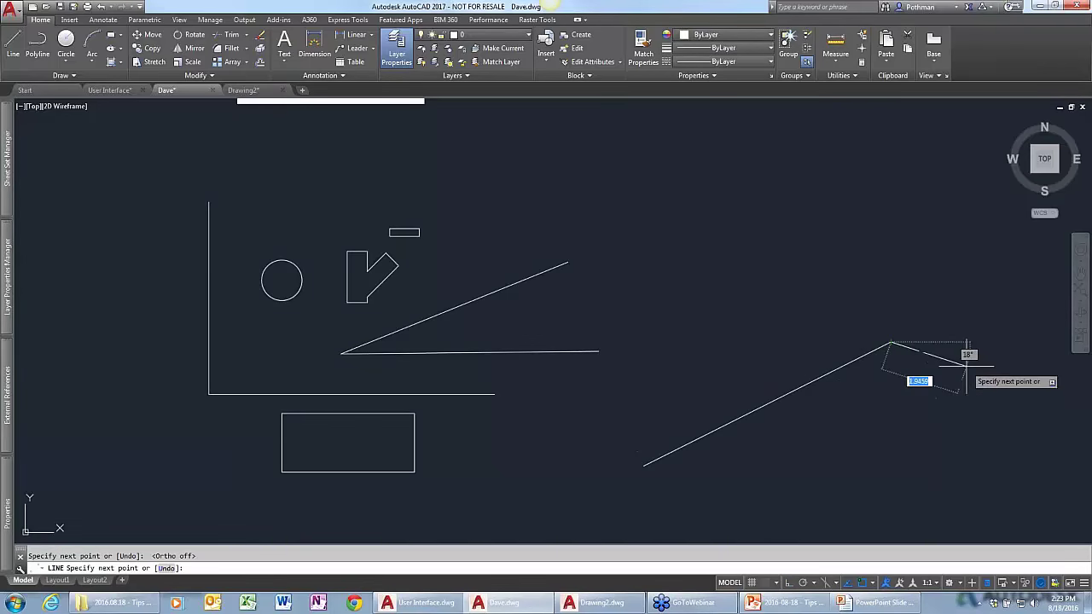
{"action": "key", "text": "Return"}
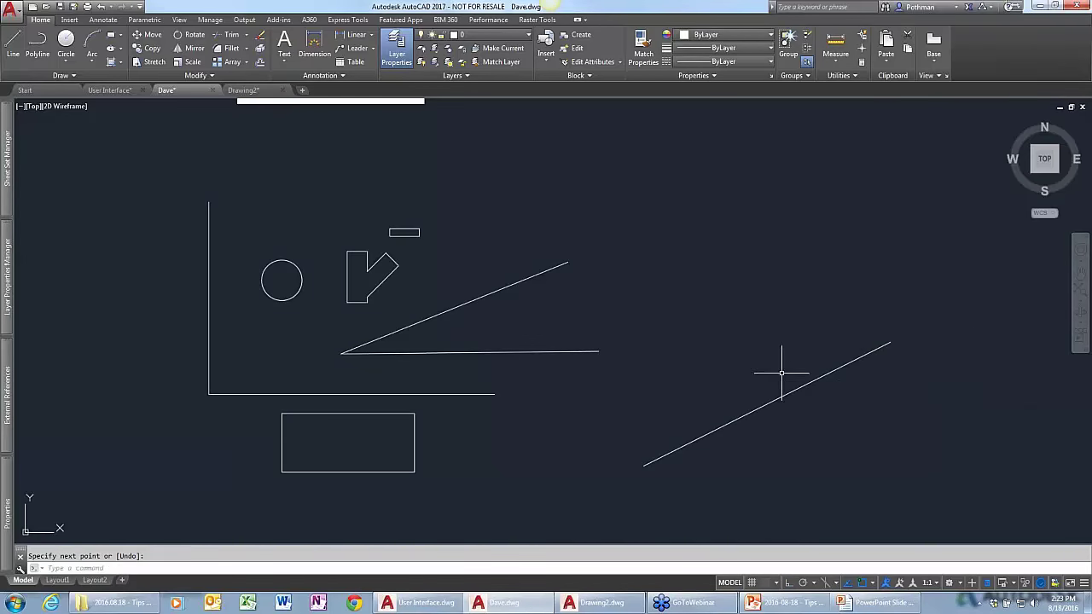
Draw a three-segment zigzag polyline with width 0 above the new diagonal line.
{"action": "type", "text": "pl"}
{"action": "key", "text": "Return"}
{"action": "left_click", "coordinate": [656, 347]}
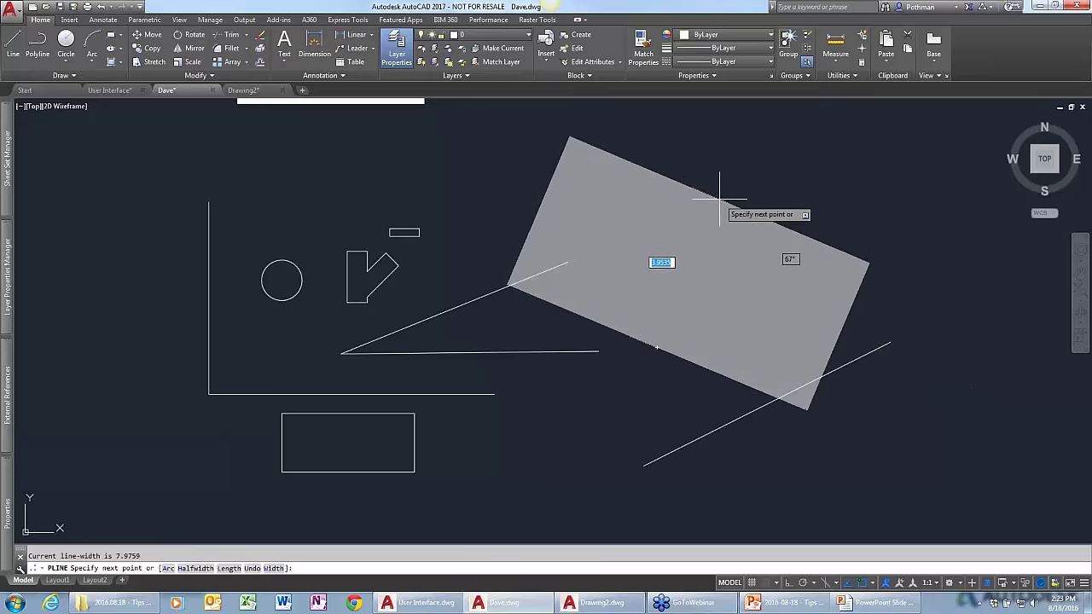
{"action": "type", "text": "w"}
{"action": "key", "text": "Return"}
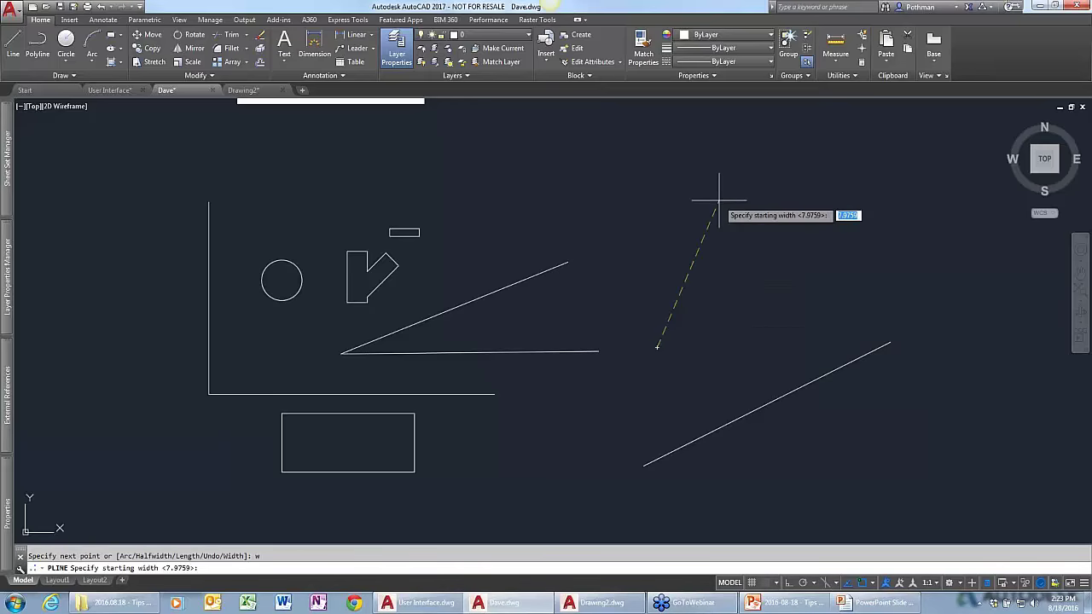
{"action": "type", "text": "0"}
{"action": "key", "text": "Return"}
{"action": "key", "text": "Return"}
{"action": "left_click", "coordinate": [739, 175]}
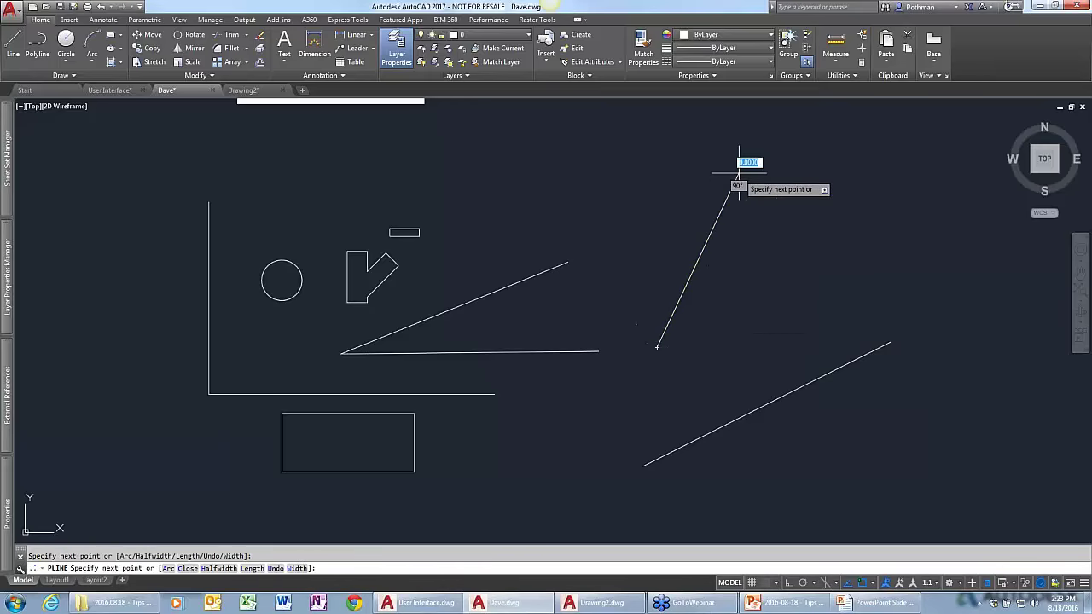
{"action": "left_click", "coordinate": [844, 244]}
{"action": "left_click", "coordinate": [945, 162]}
{"action": "key", "text": "Escape"}
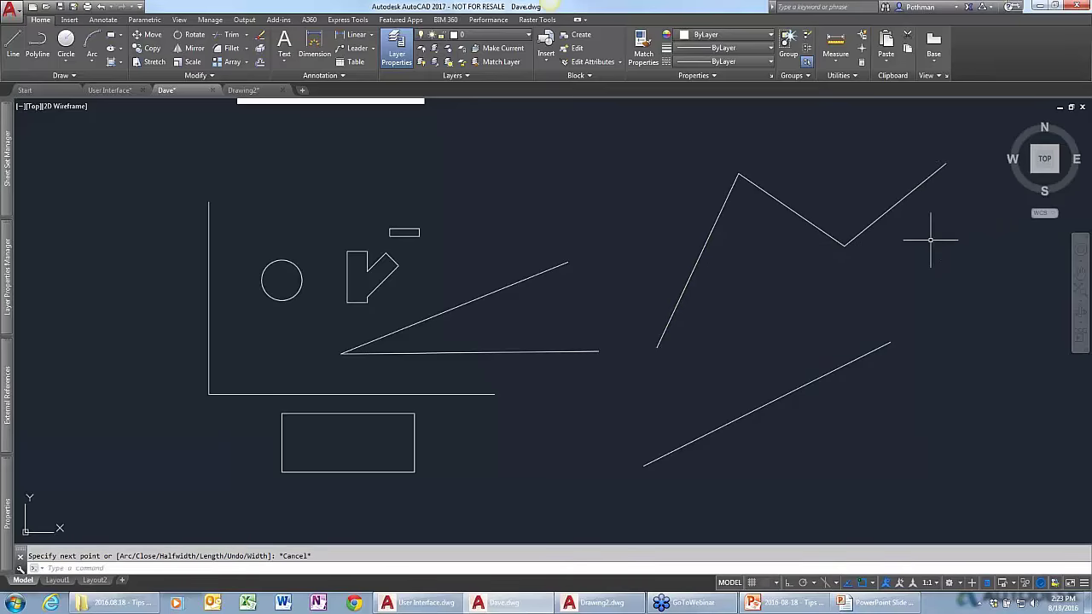
Convert the zigzag polyline to a smooth curve with the PEDIT Spline option.
{"action": "type", "text": "pe"}
{"action": "key", "text": "Return"}
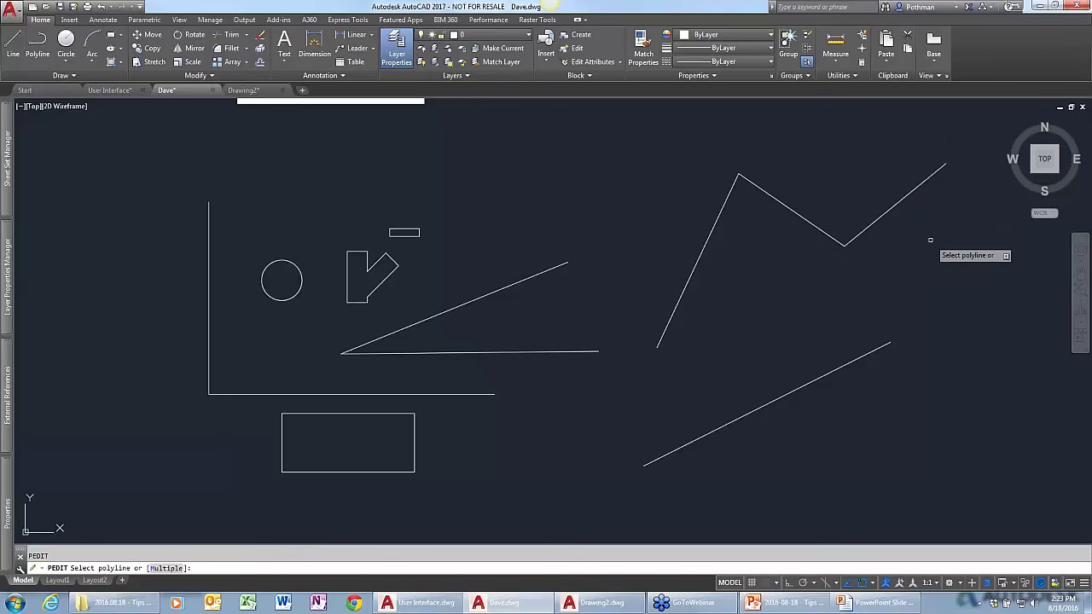
{"action": "left_click", "coordinate": [837, 246]}
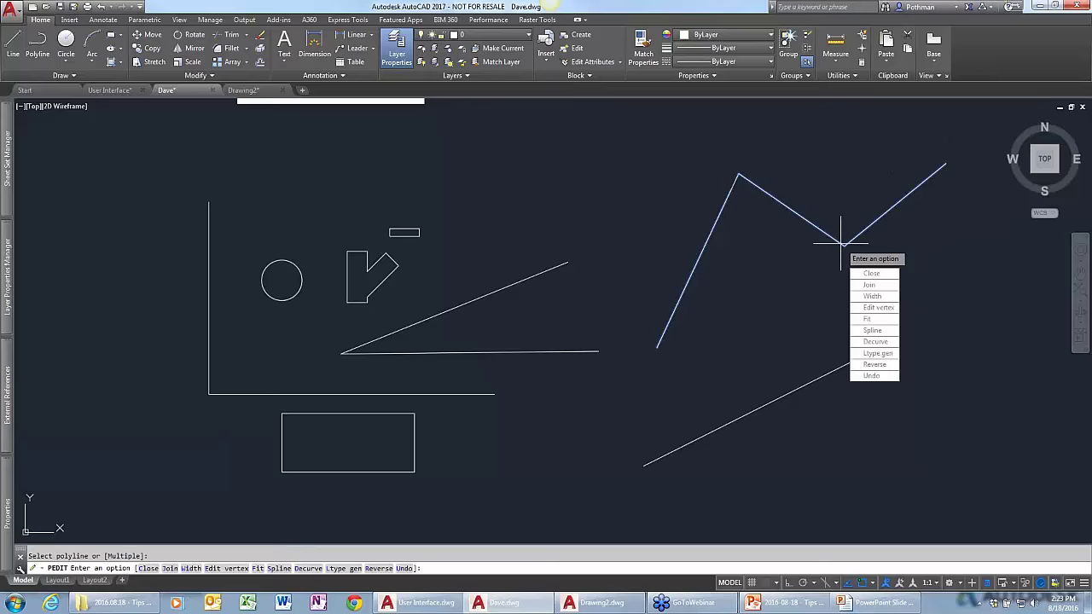
{"action": "left_click", "coordinate": [871, 330]}
{"action": "key", "text": "Return"}
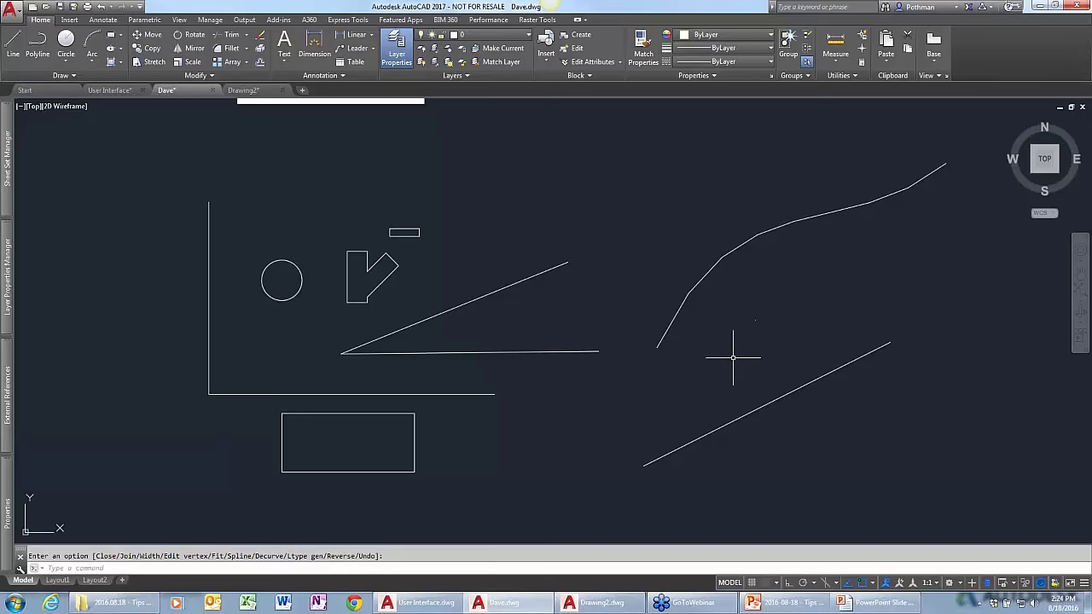
{"action": "type", "text": "divind"}
{"action": "key", "text": "Return"}
{"action": "key", "text": "Escape"}
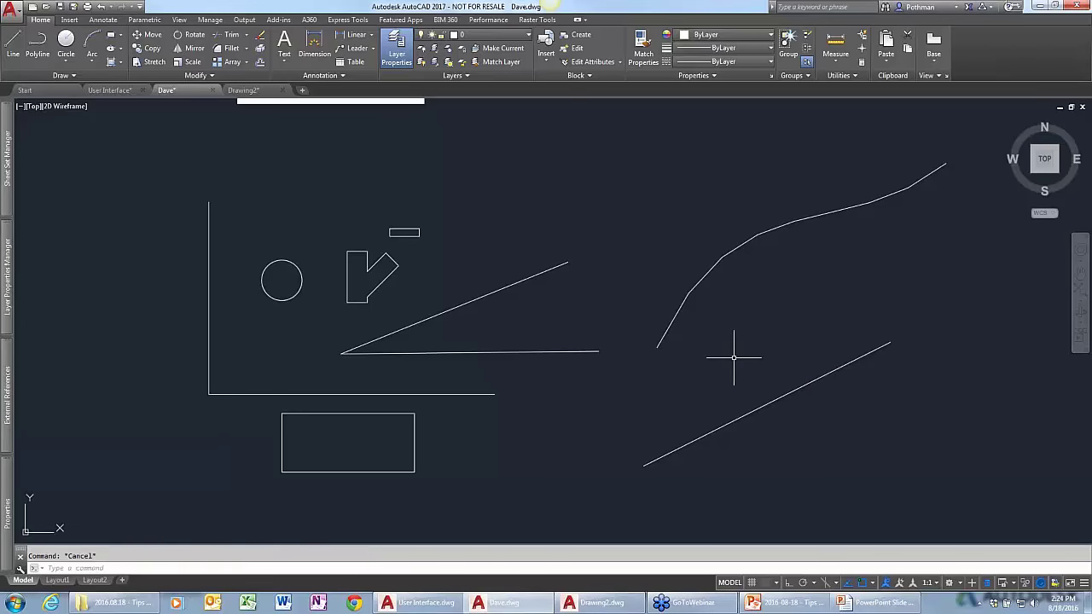
Divide the diagonal line into 7 segments with the DIVIDE command.
{"action": "type", "text": "divide"}
{"action": "key", "text": "Return"}
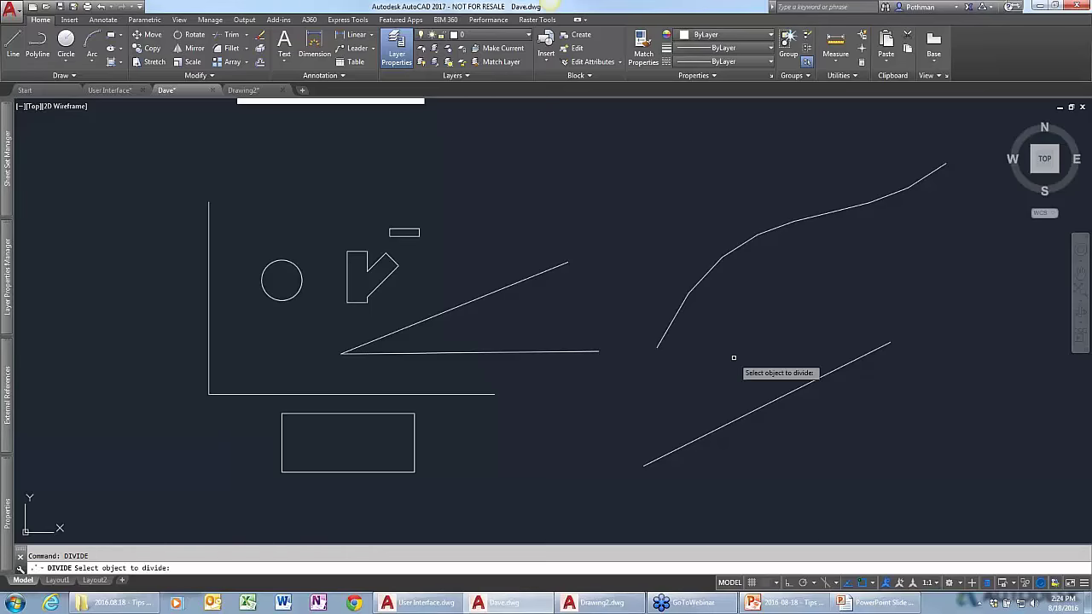
{"action": "left_click", "coordinate": [752, 412]}
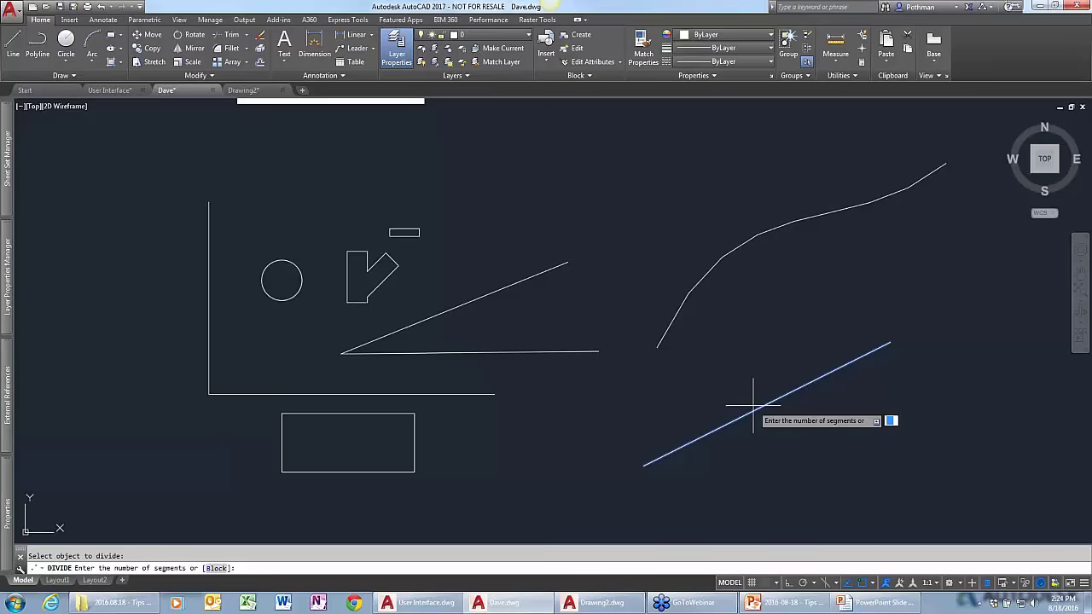
{"action": "type", "text": "7"}
{"action": "key", "text": "Return"}
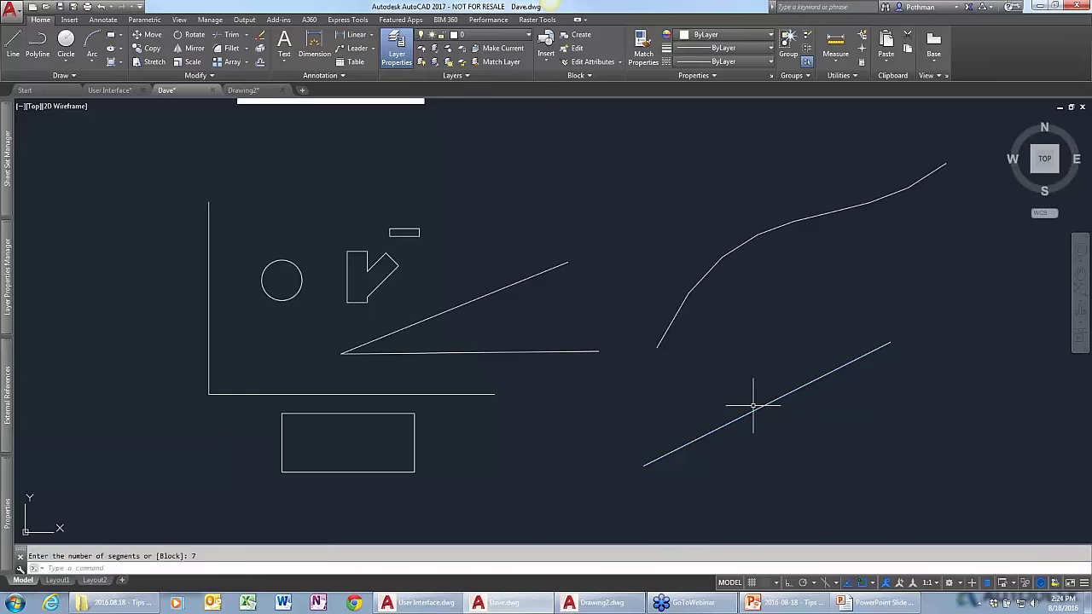
Select the division points along the diagonal line and erase them.
{"action": "left_click", "coordinate": [654, 492]}
{"action": "left_click", "coordinate": [936, 311]}
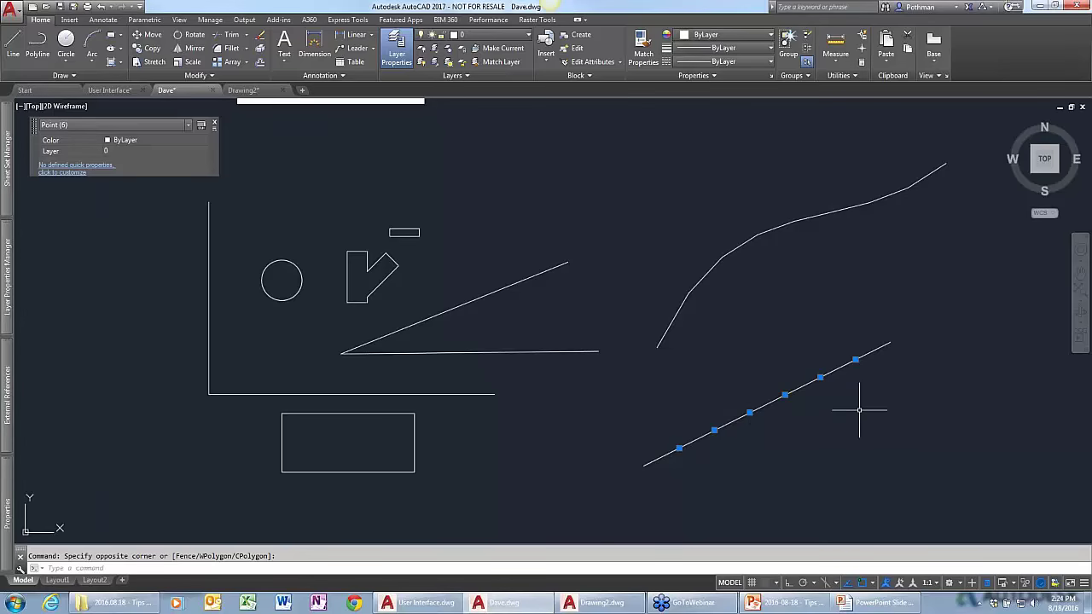
{"action": "key", "text": "Delete"}
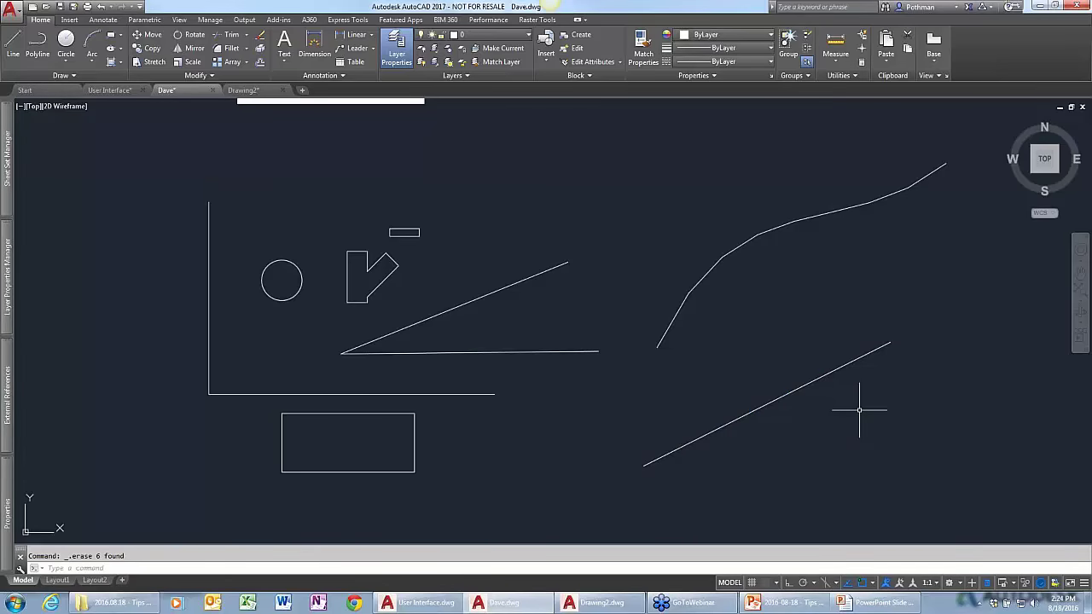
Divide the diagonal line into 7 segments with the DIVIDE command, inserting block tt aligned with the line.
{"action": "type", "text": "DIVIDE"}
{"action": "key", "text": "Return"}
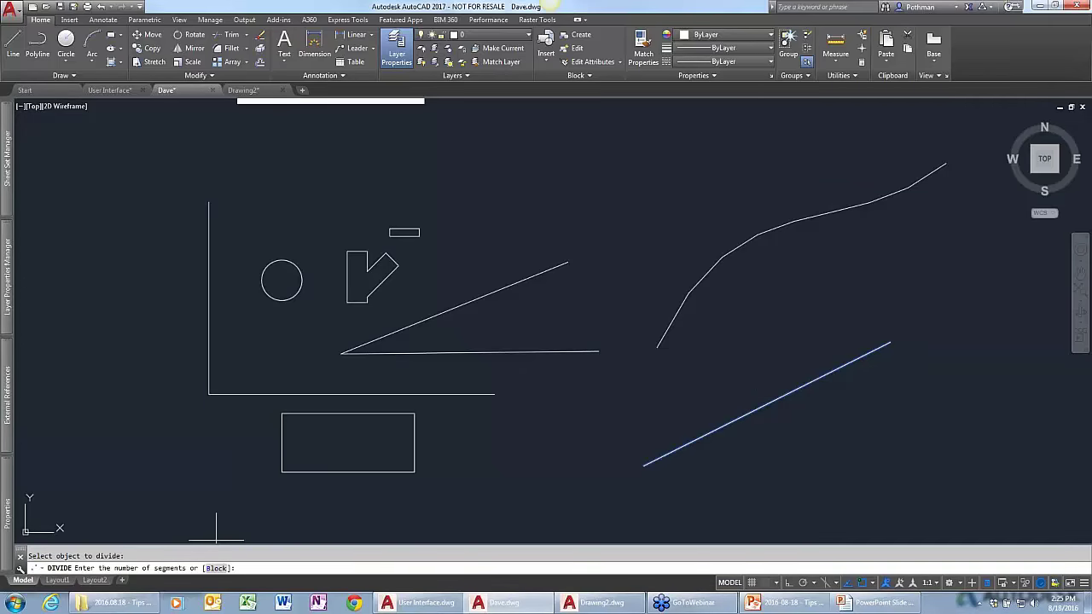
{"action": "left_click", "coordinate": [217, 568]}
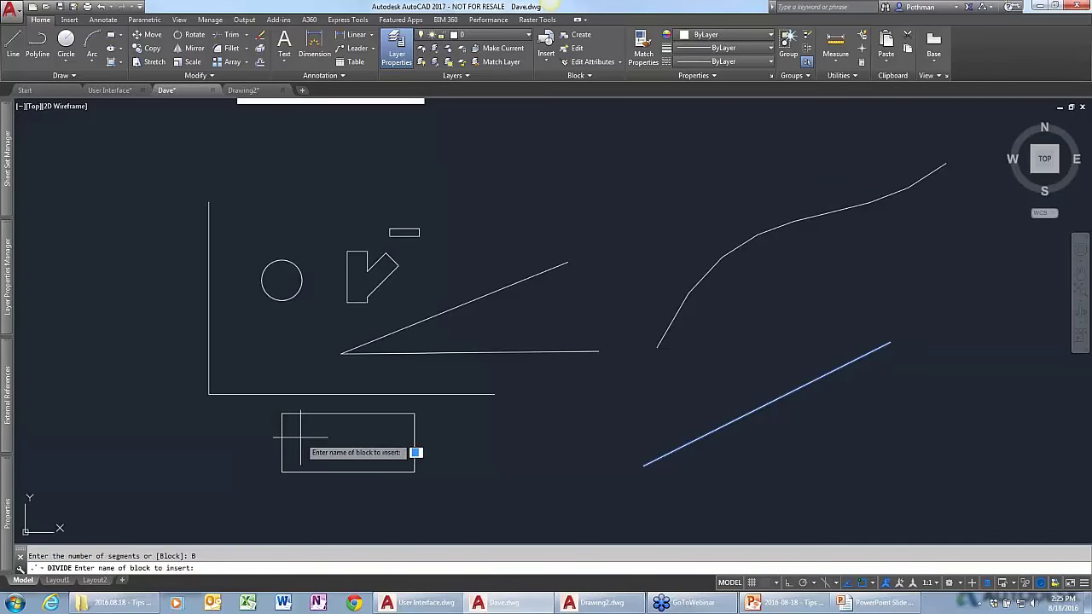
{"action": "type", "text": "tt"}
{"action": "key", "text": "Return"}
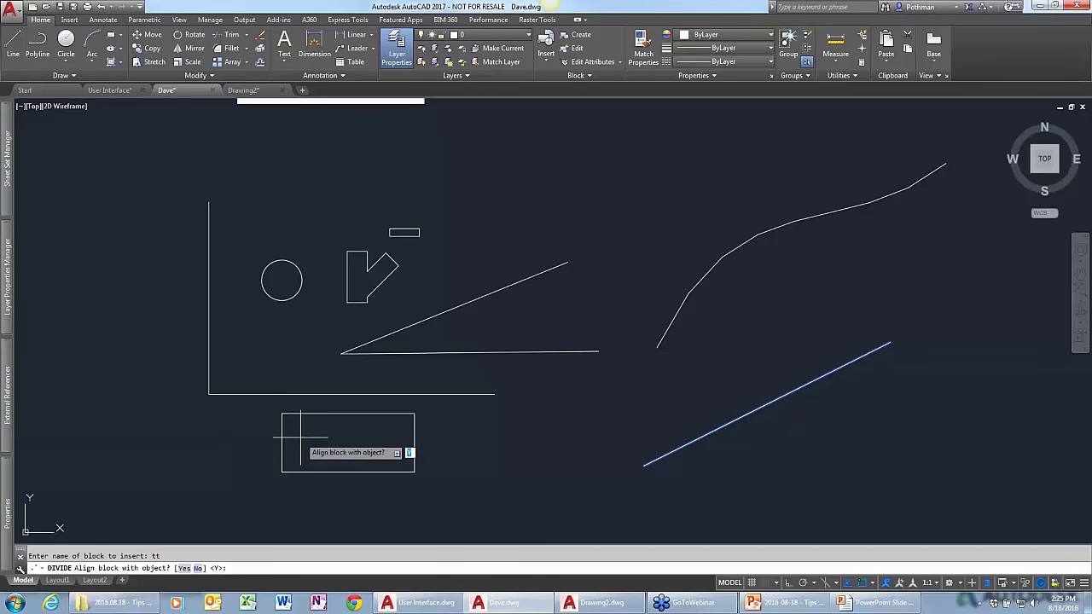
{"action": "key", "text": "Return"}
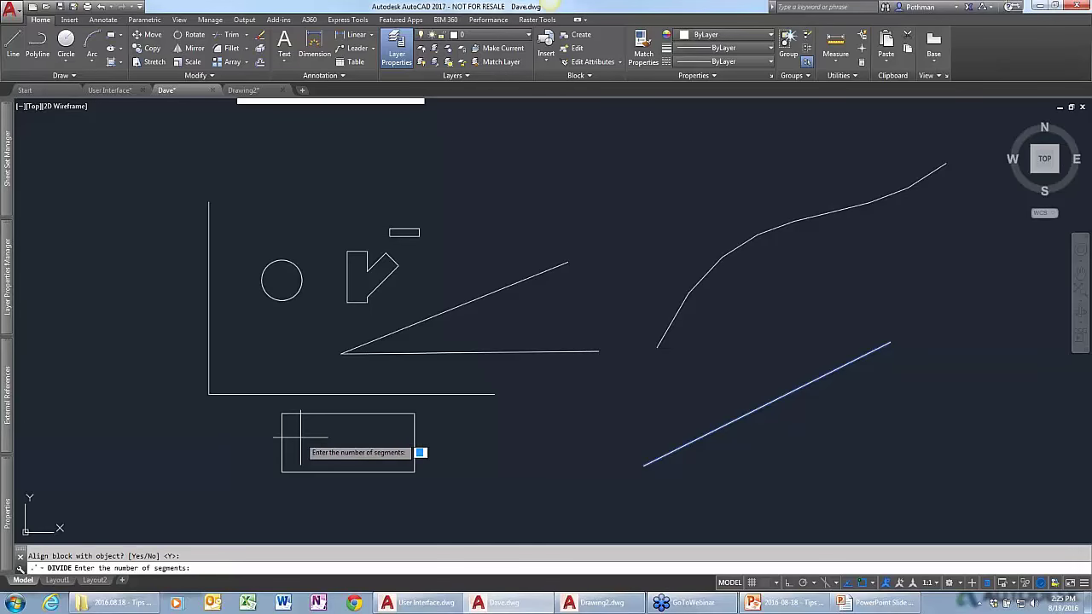
{"action": "type", "text": "7"}
{"action": "key", "text": "Return"}
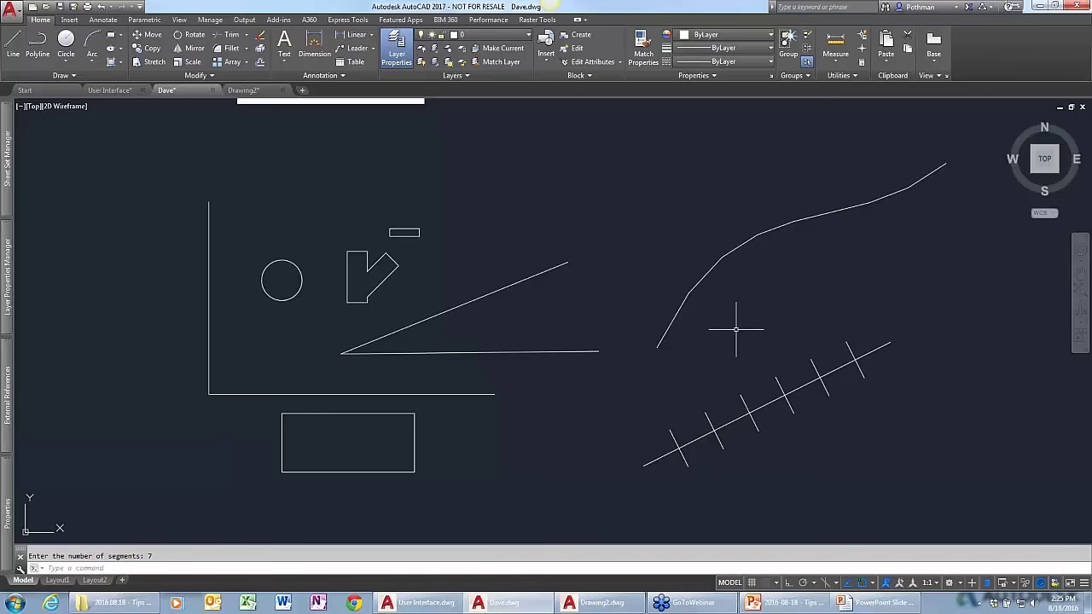
Divide the curved polyline into 7 segments with the DIVIDE command, inserting block tt aligned with the curve.
{"action": "type", "text": "div"}
{"action": "key", "text": "Return"}
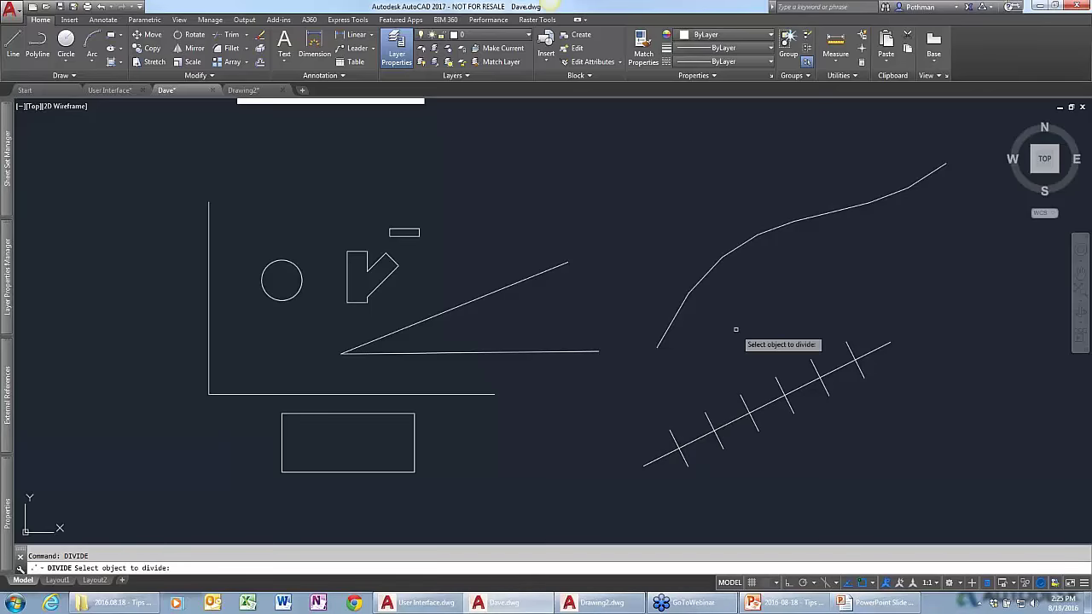
{"action": "left_click", "coordinate": [685, 298]}
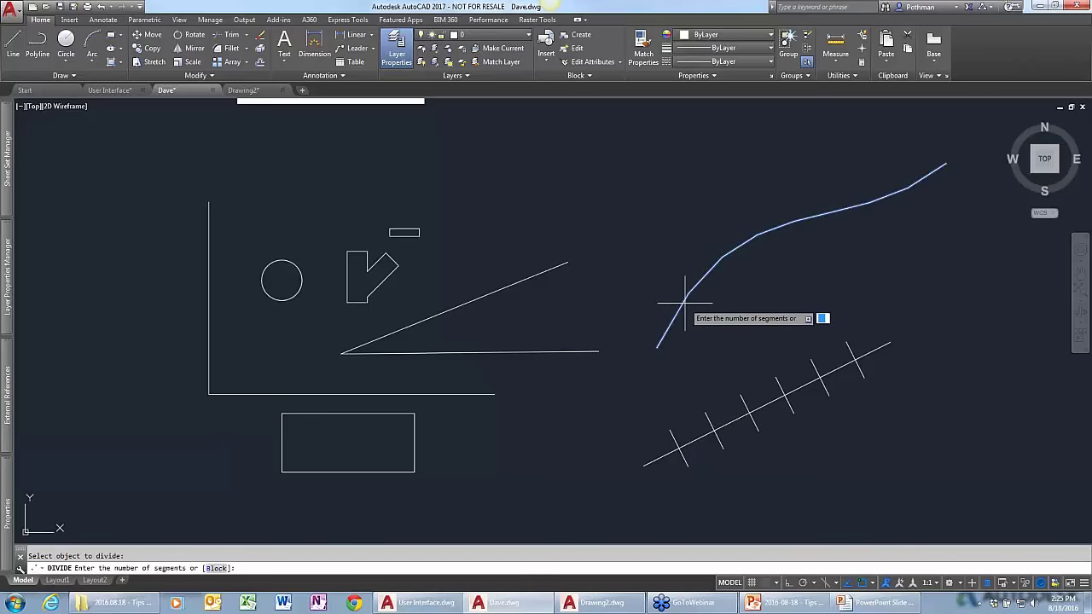
{"action": "type", "text": "b"}
{"action": "key", "text": "Return"}
{"action": "type", "text": "tt"}
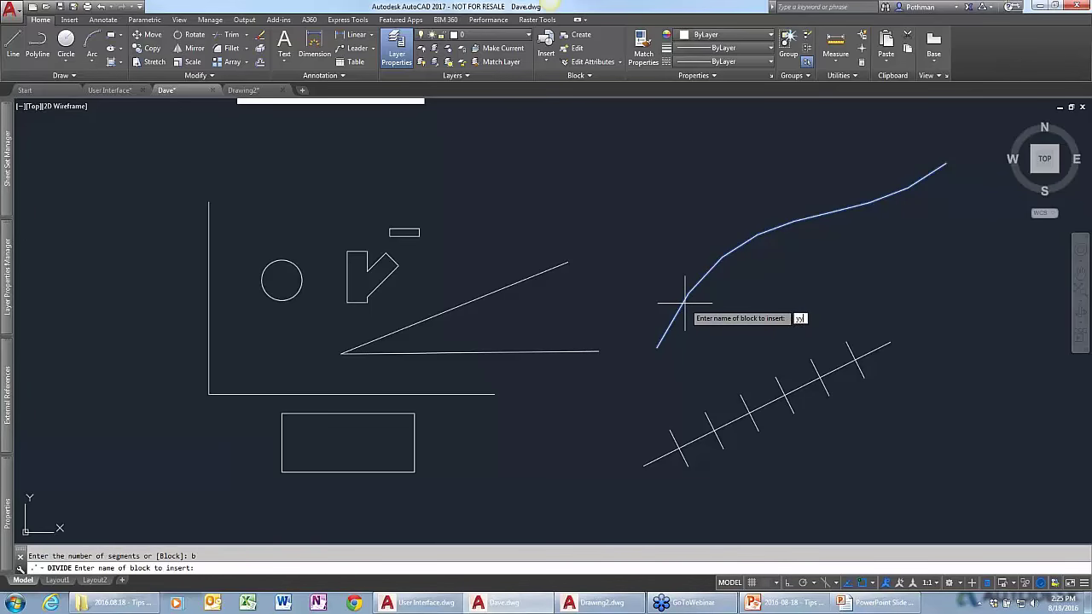
{"action": "key", "text": "Return"}
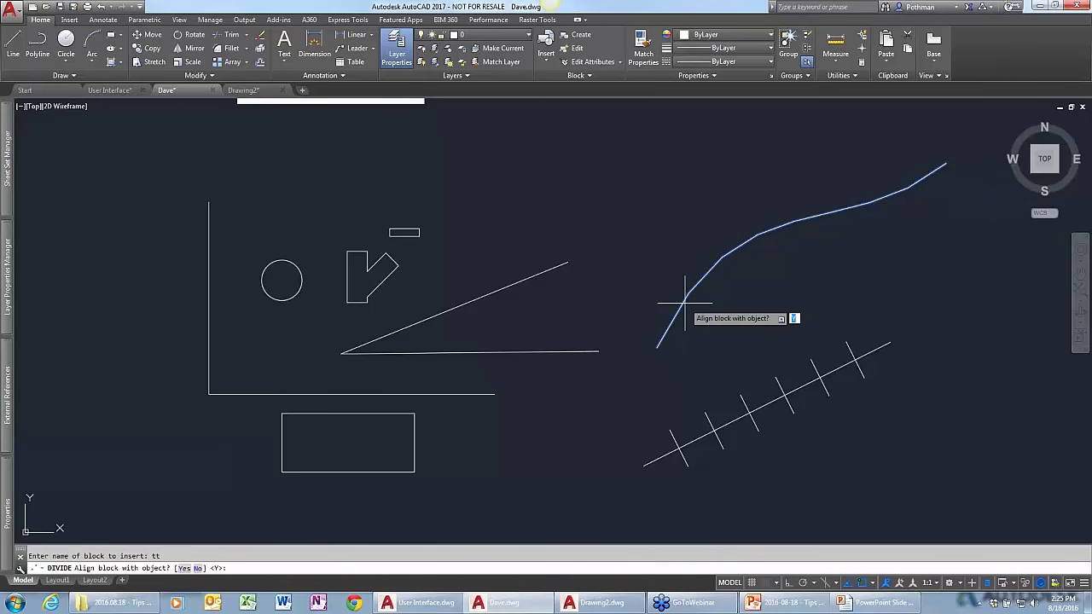
{"action": "key", "text": "Return"}
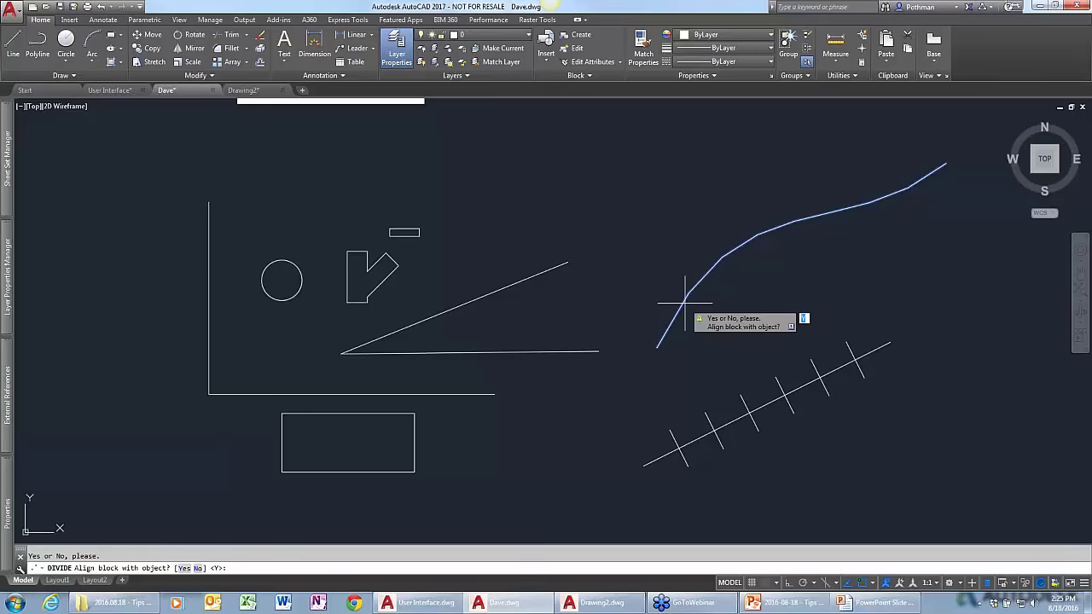
{"action": "type", "text": "7"}
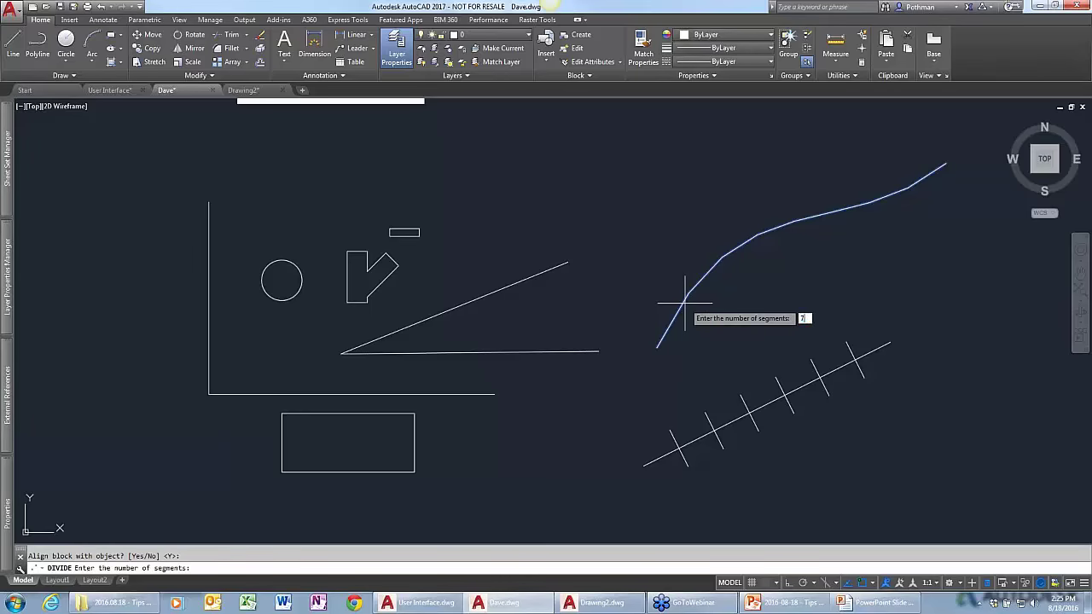
{"action": "key", "text": "Return"}
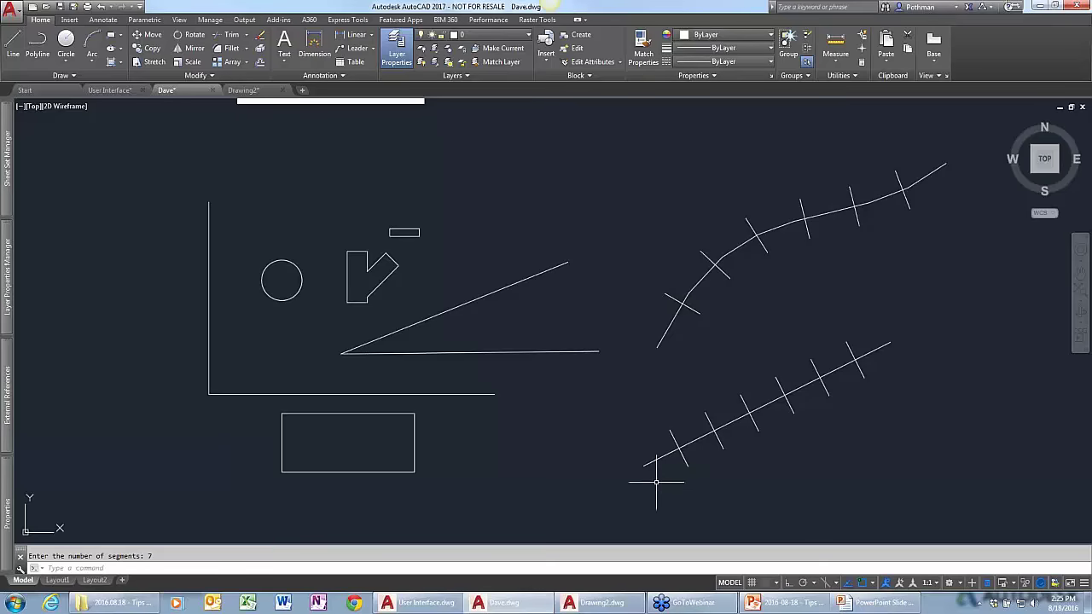
Select the tick-mark blocks along the diagonal line and erase them.
{"action": "left_click", "coordinate": [656, 482]}
{"action": "left_click", "coordinate": [905, 312]}
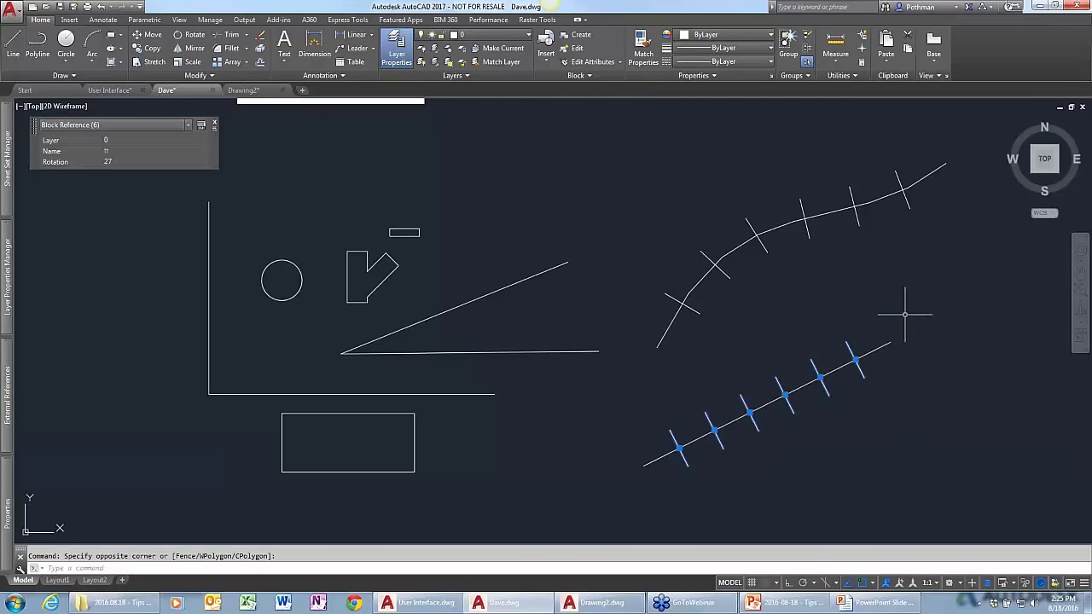
{"action": "key", "text": "Delete"}
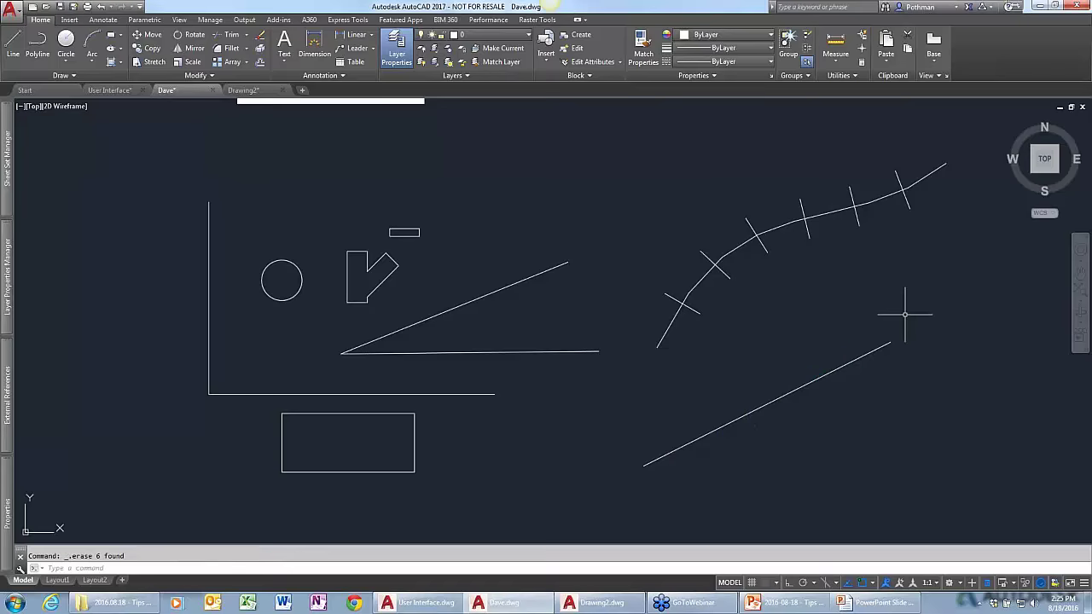
Place aligned tt blocks along the diagonal line with the MEASURE command, using a segment length of 1.
{"action": "type", "text": "MEASure"}
{"action": "key", "text": "Return"}
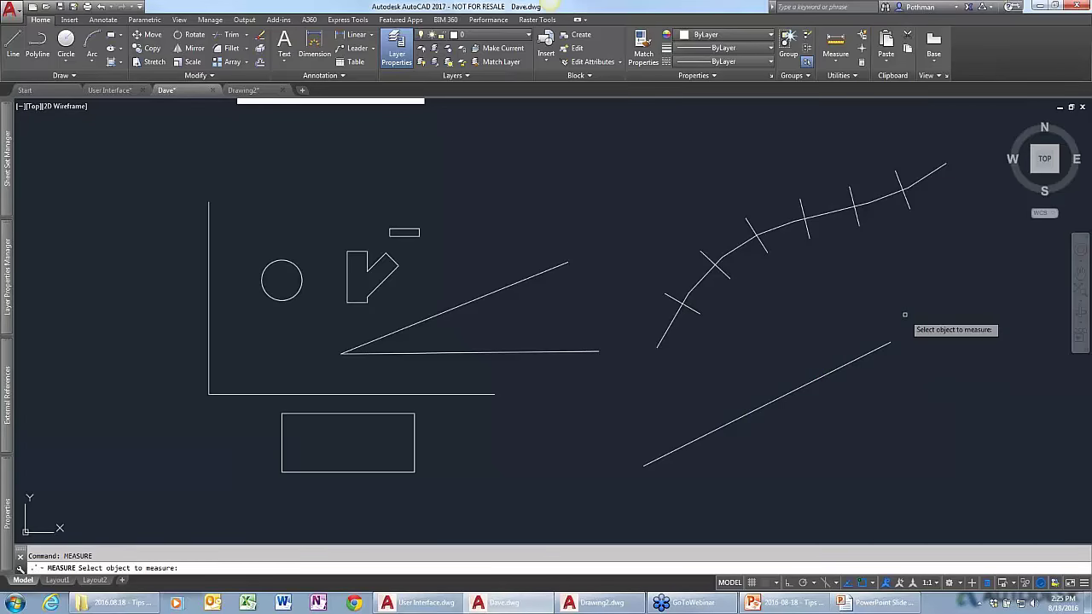
{"action": "left_click", "coordinate": [670, 453]}
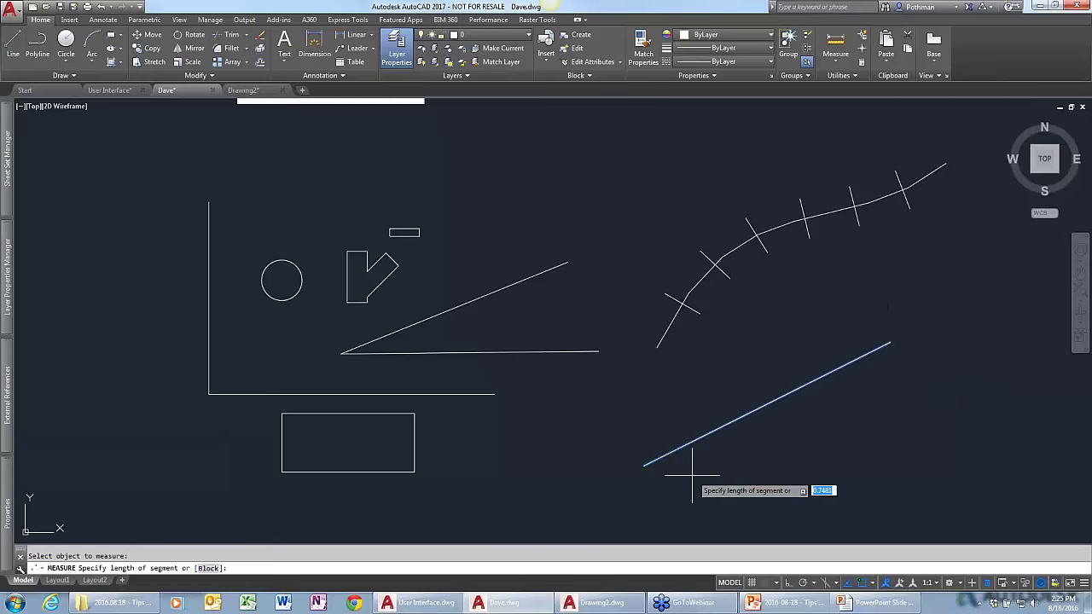
{"action": "type", "text": "b"}
{"action": "key", "text": "Return"}
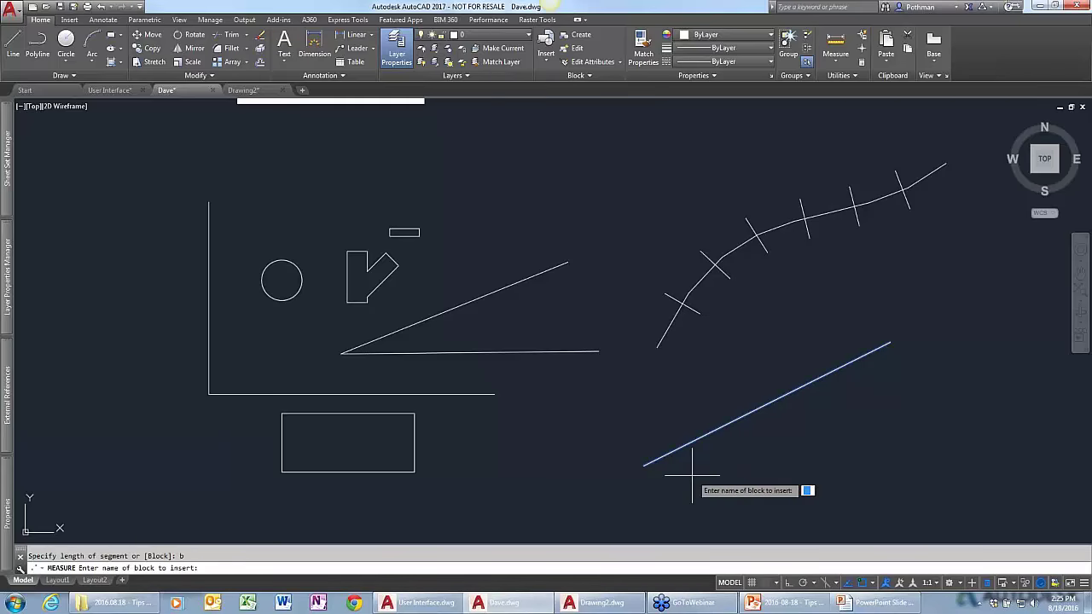
{"action": "type", "text": "tt"}
{"action": "key", "text": "Return"}
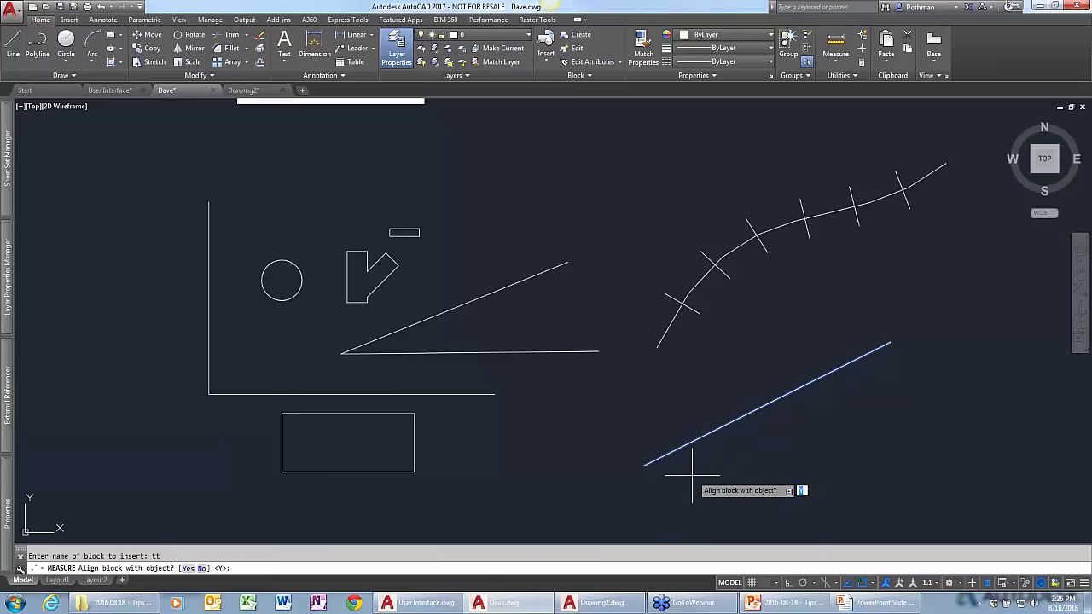
{"action": "key", "text": "Return"}
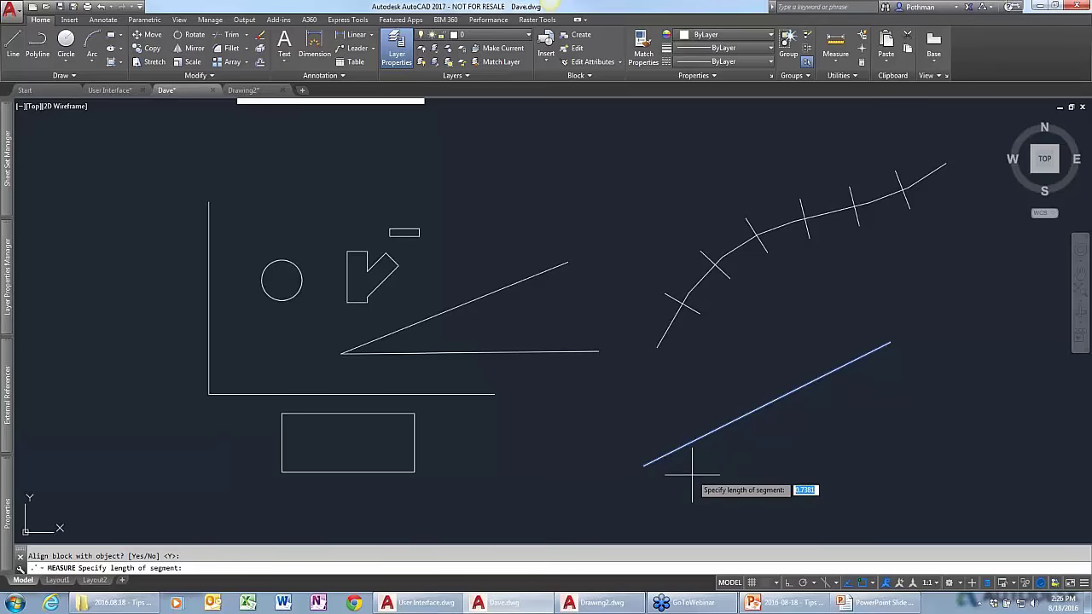
{"action": "type", "text": "1"}
{"action": "key", "text": "Return"}
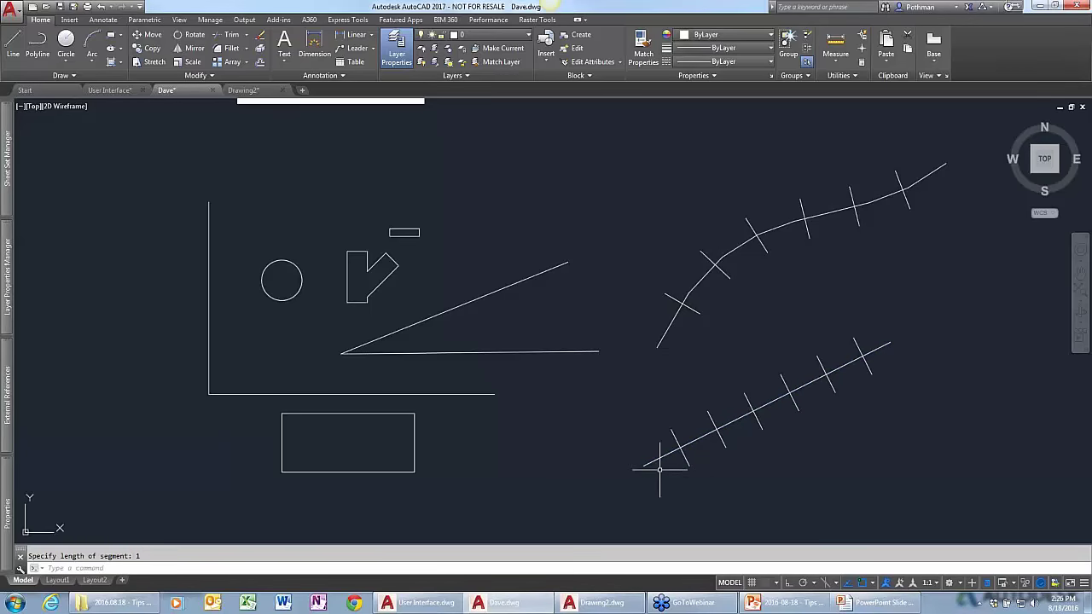
Measure the distance from the diagonal line's lower end to the first tick mark with DIST.
{"action": "type", "text": "dist"}
{"action": "key", "text": "Return"}
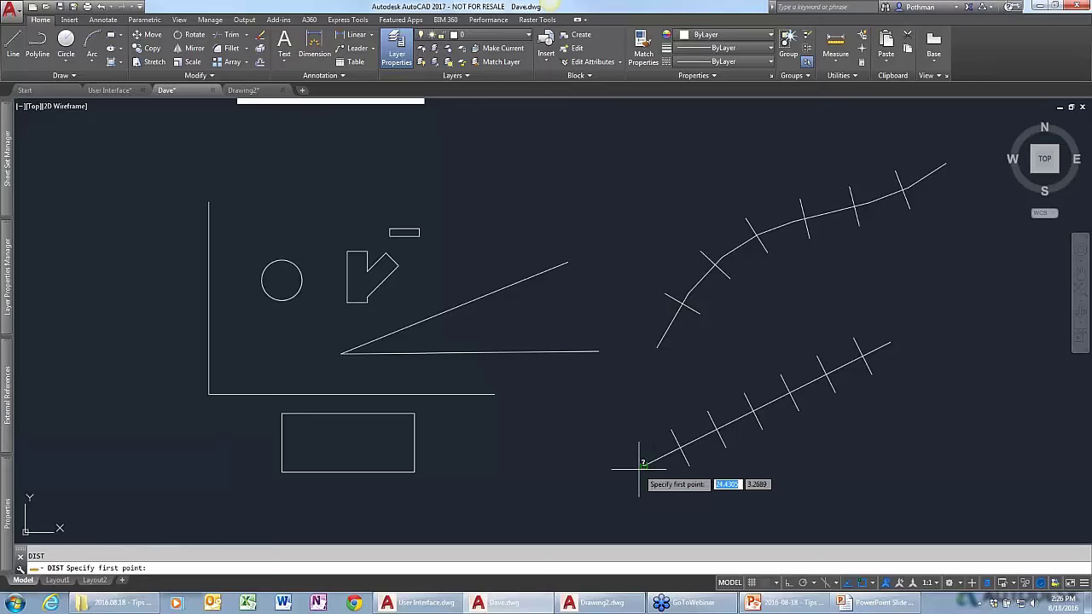
{"action": "left_click", "coordinate": [641, 464]}
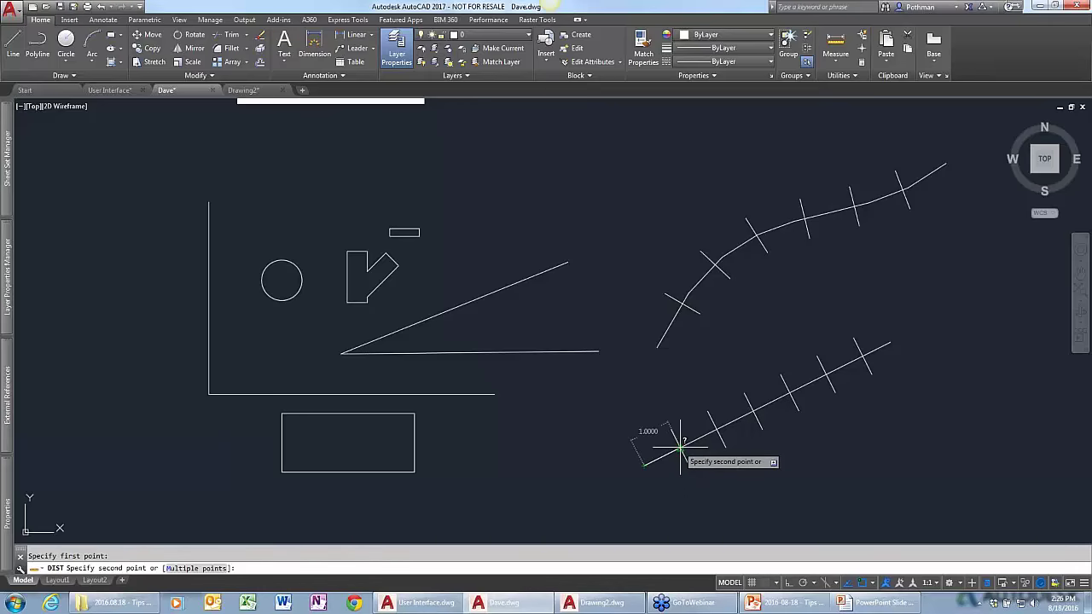
{"action": "left_click", "coordinate": [673, 447]}
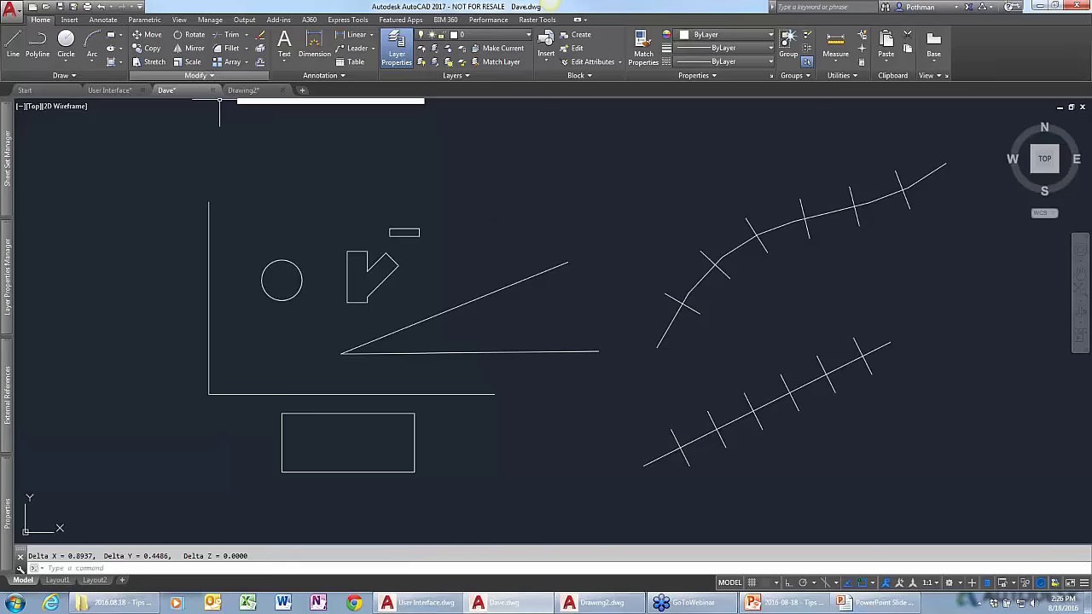
Break a gap in the long horizontal line above the large rectangle, with object snap off for the second break point.
{"action": "left_click", "coordinate": [202, 75]}
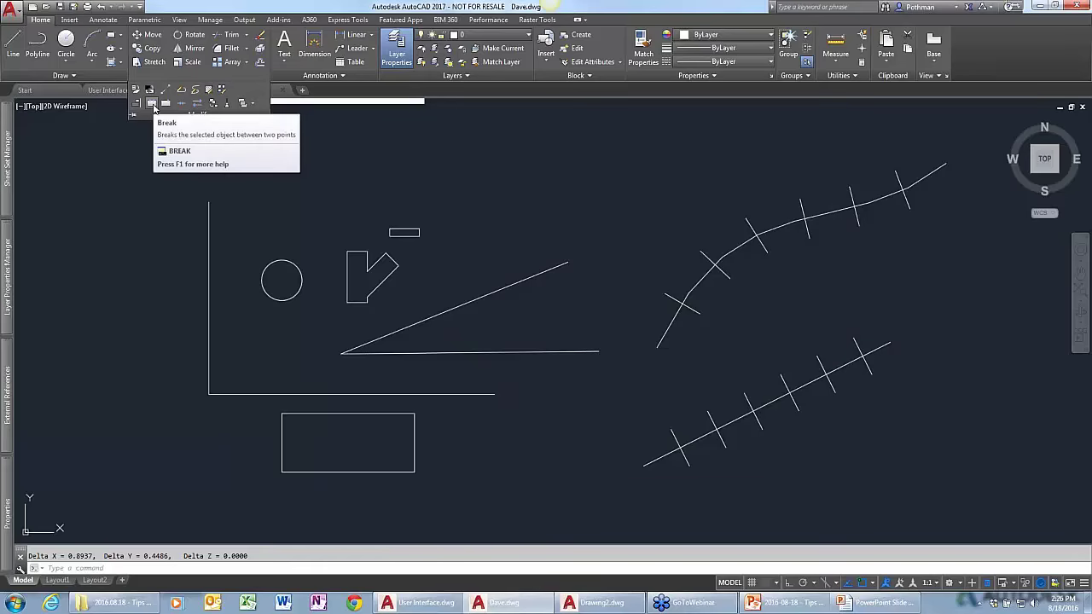
{"action": "left_click", "coordinate": [154, 106]}
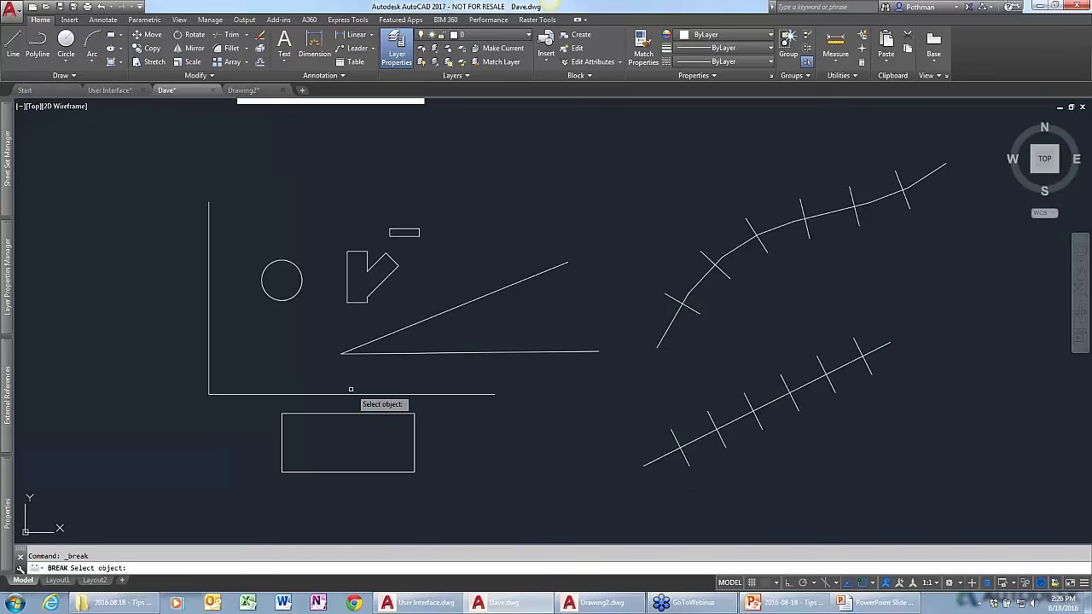
{"action": "left_click", "coordinate": [270, 394]}
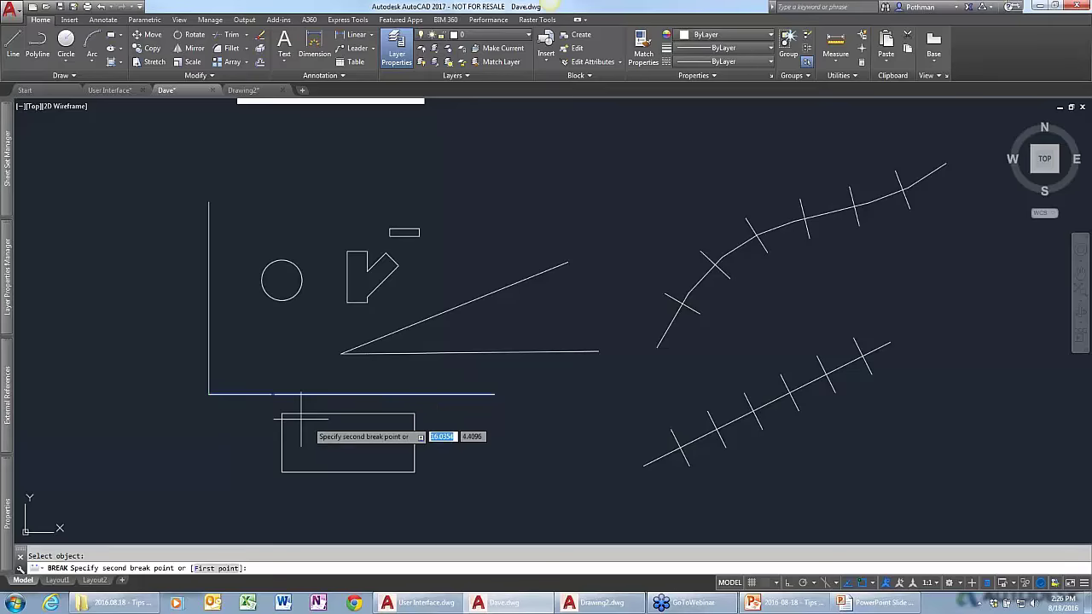
{"action": "key", "text": "F3"}
{"action": "left_click", "coordinate": [376, 397]}
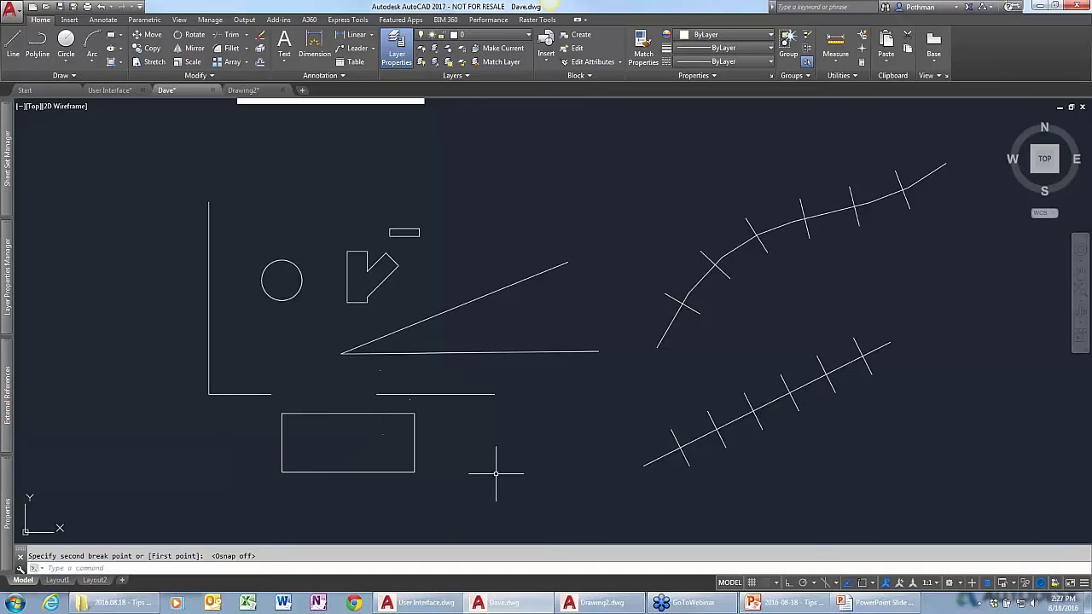
Break the diagonal line between its first and second tick marks using the First point option with object snap on.
{"action": "key", "text": "Return"}
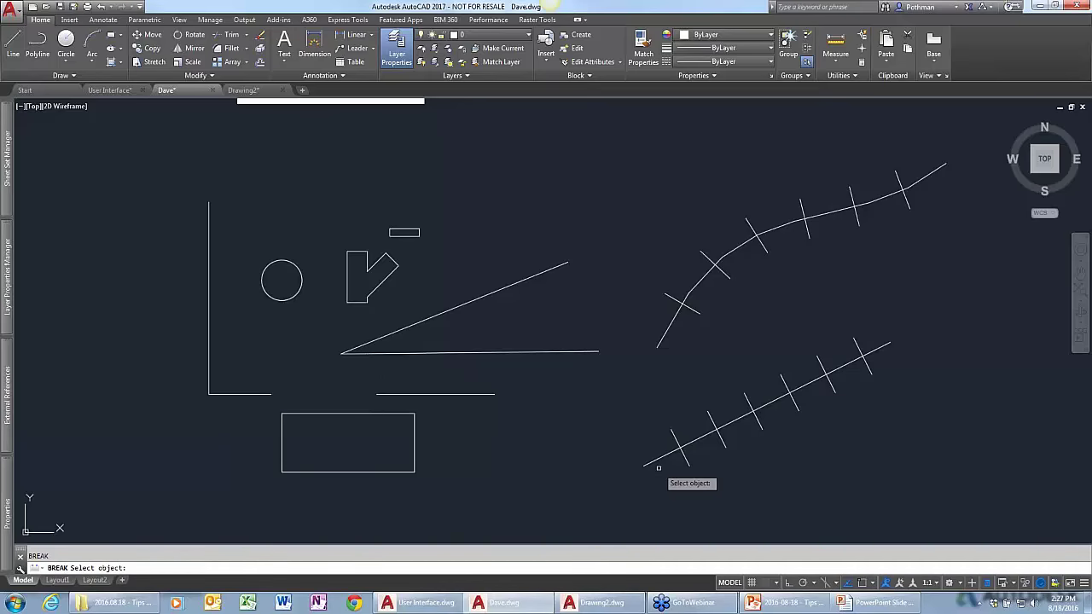
{"action": "left_click", "coordinate": [703, 438]}
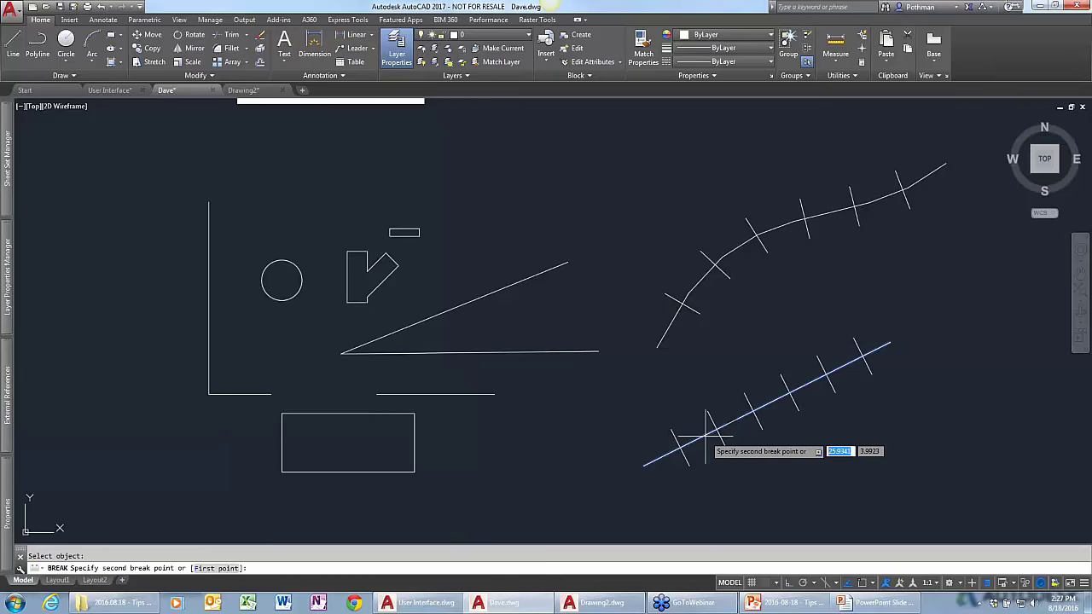
{"action": "left_click", "coordinate": [217, 568]}
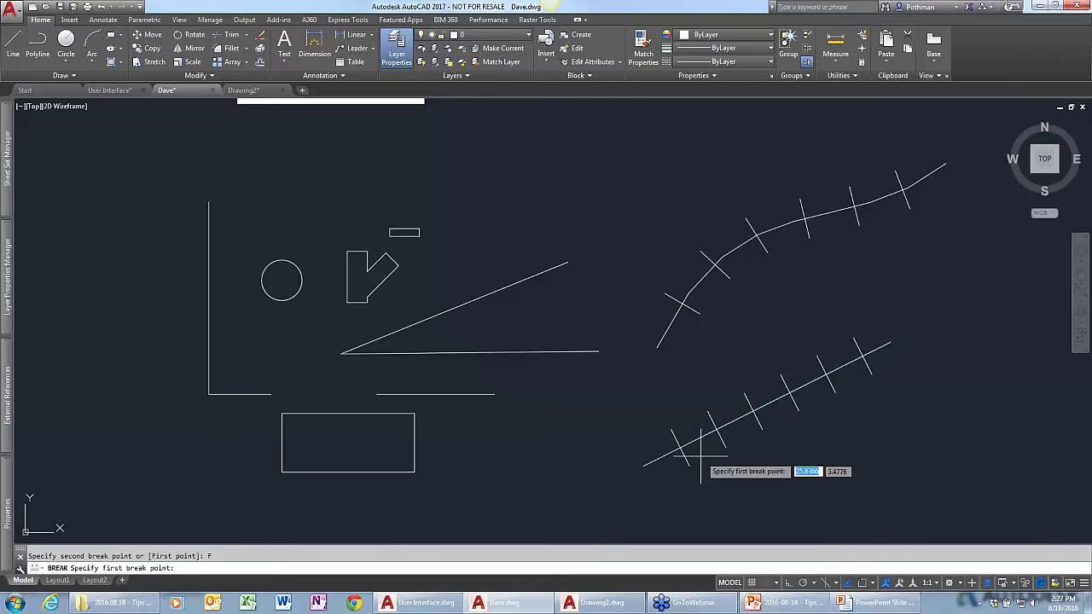
{"action": "key", "text": "F3"}
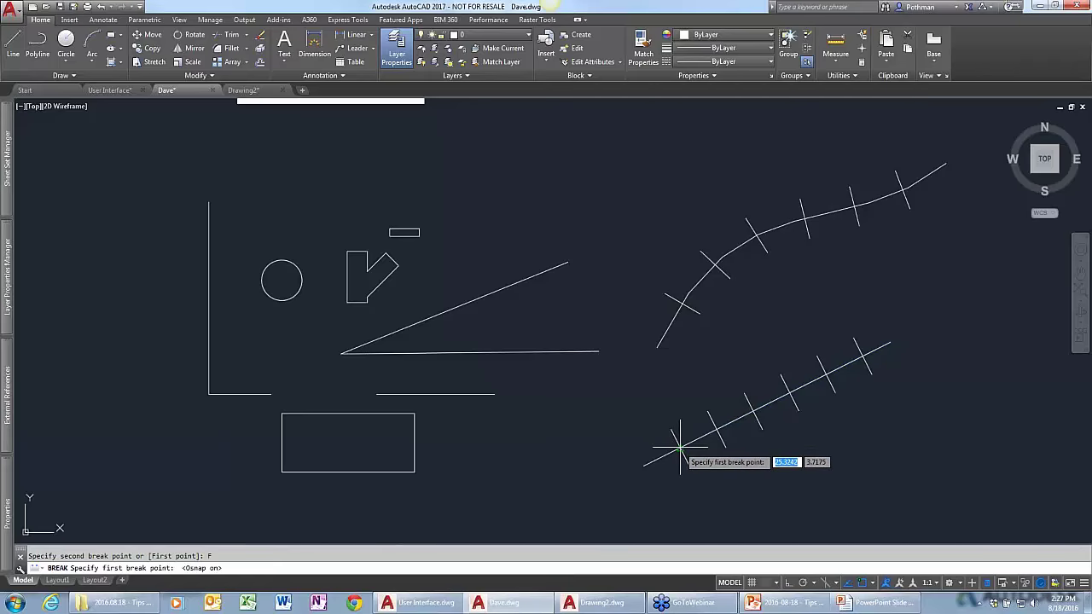
{"action": "left_click", "coordinate": [676, 446]}
{"action": "left_click", "coordinate": [718, 432]}
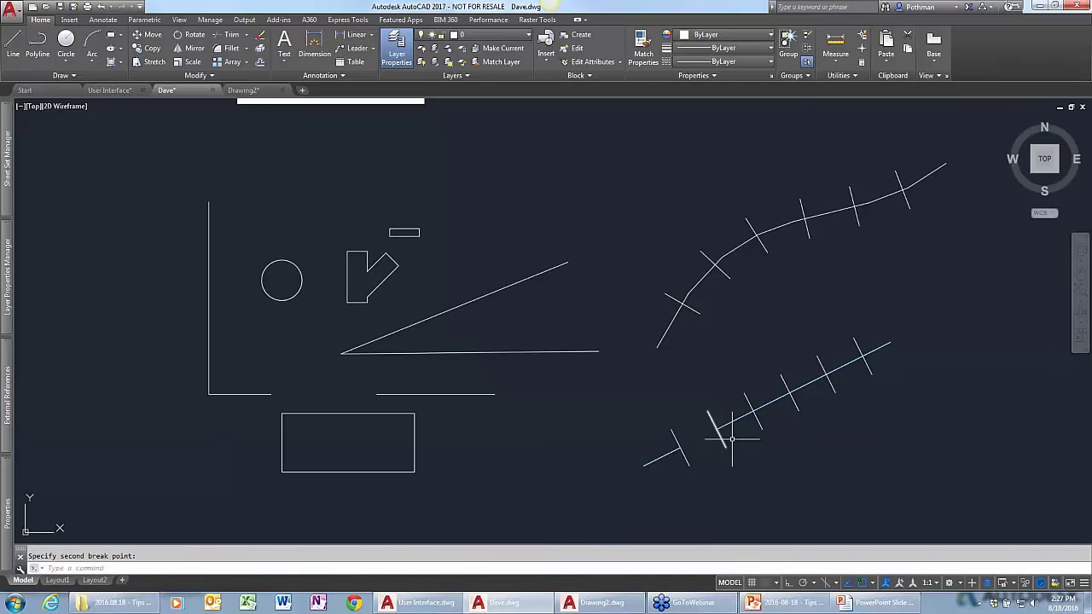
Break the diagonal line between its third and fourth tick marks using the First point option.
{"action": "key", "text": "Return"}
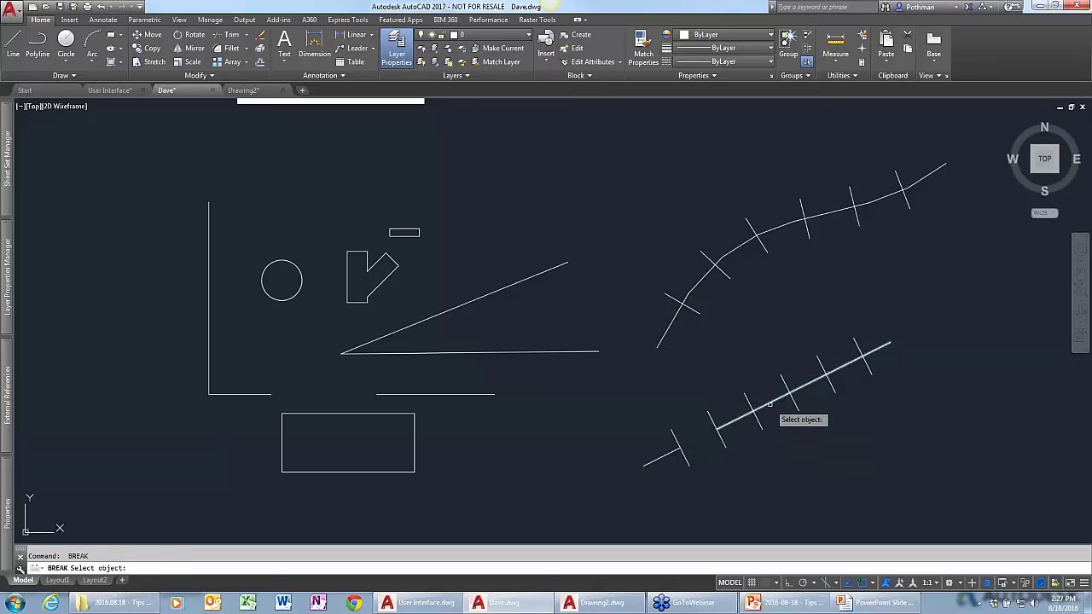
{"action": "left_click", "coordinate": [769, 406]}
{"action": "type", "text": "f"}
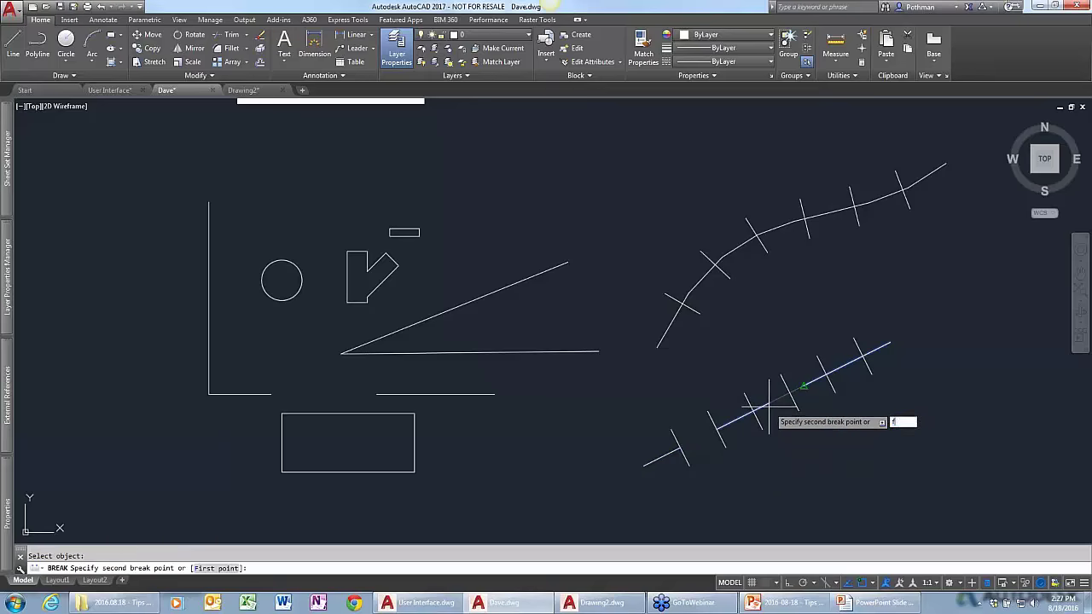
{"action": "key", "text": "Return"}
{"action": "left_click", "coordinate": [752, 413]}
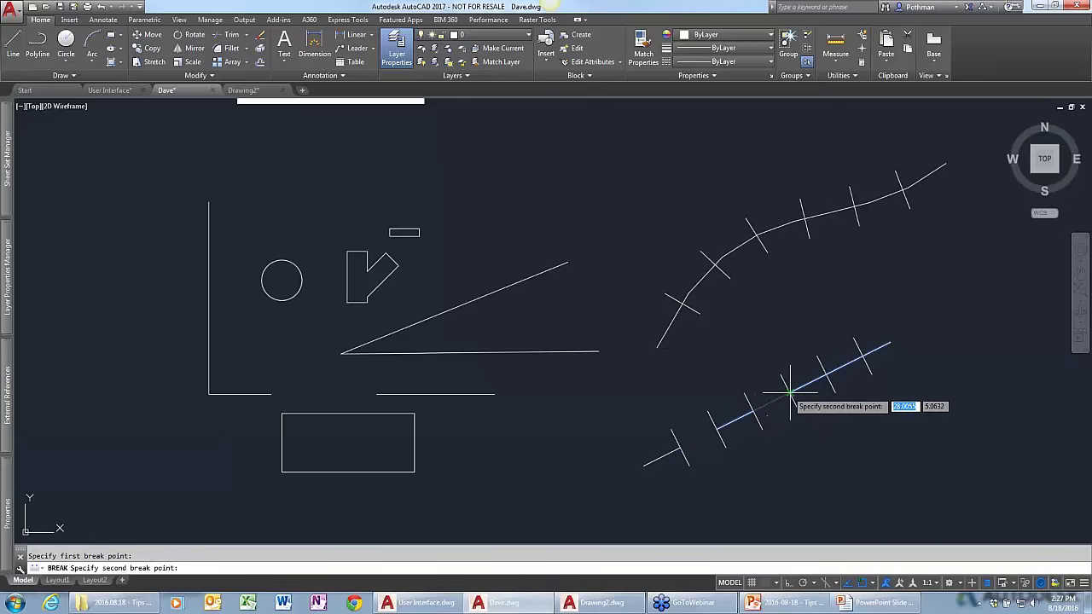
{"action": "left_click", "coordinate": [781, 396]}
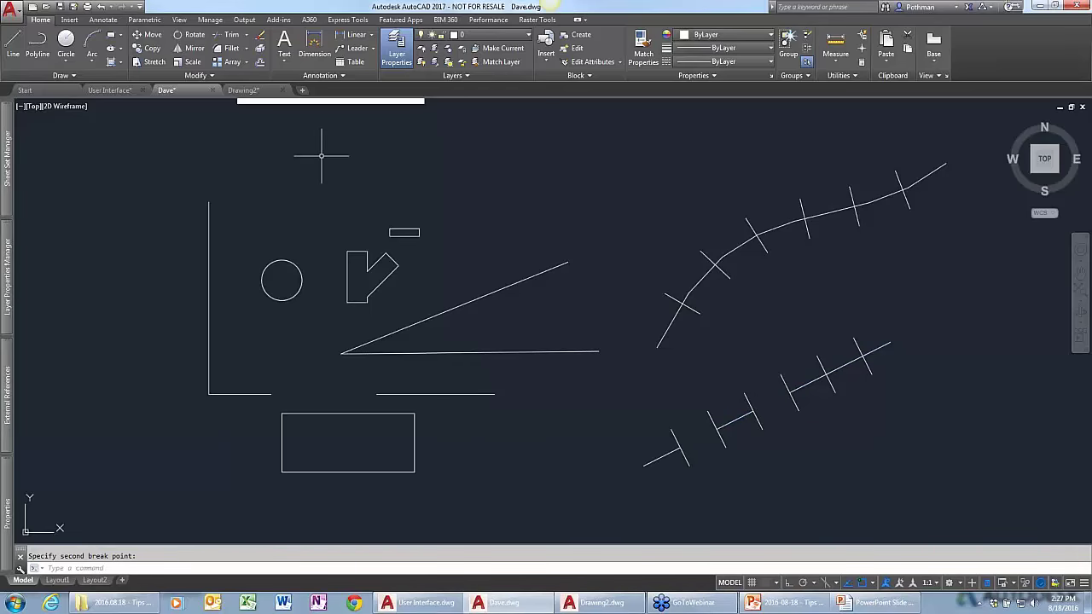
Split the detached piece of the long horizontal line near its middle with Break at Point, and select the resulting pieces to check them.
{"action": "left_click", "coordinate": [213, 76]}
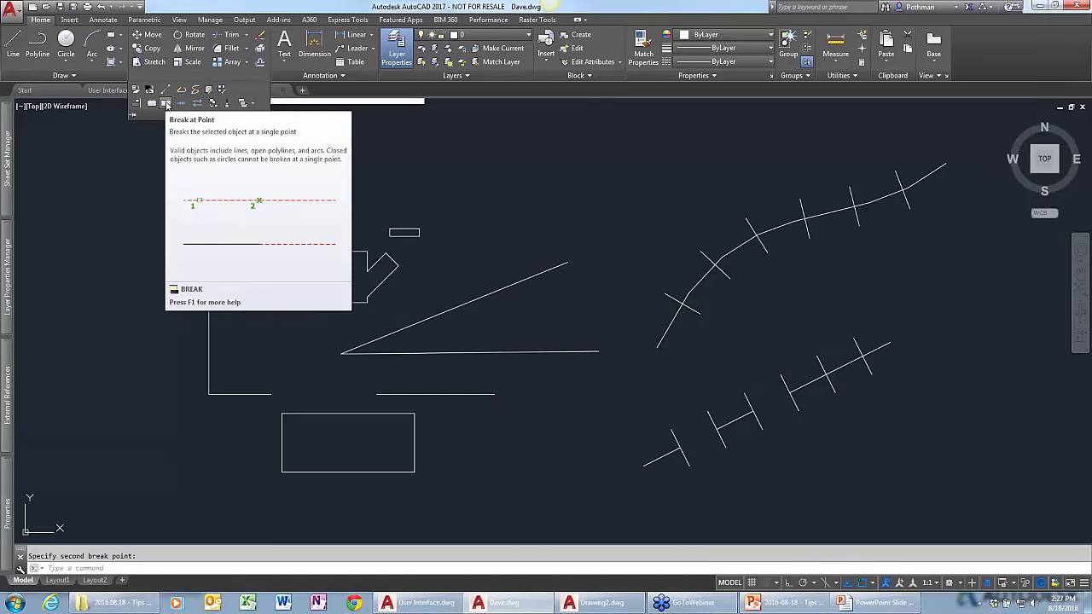
{"action": "left_click", "coordinate": [166, 103]}
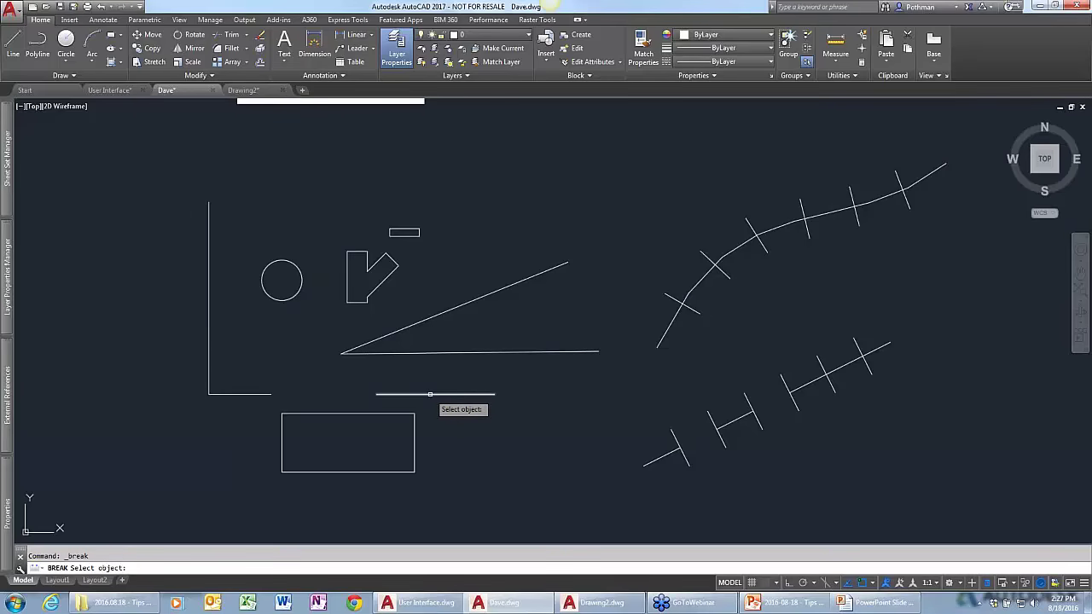
{"action": "left_click", "coordinate": [430, 394]}
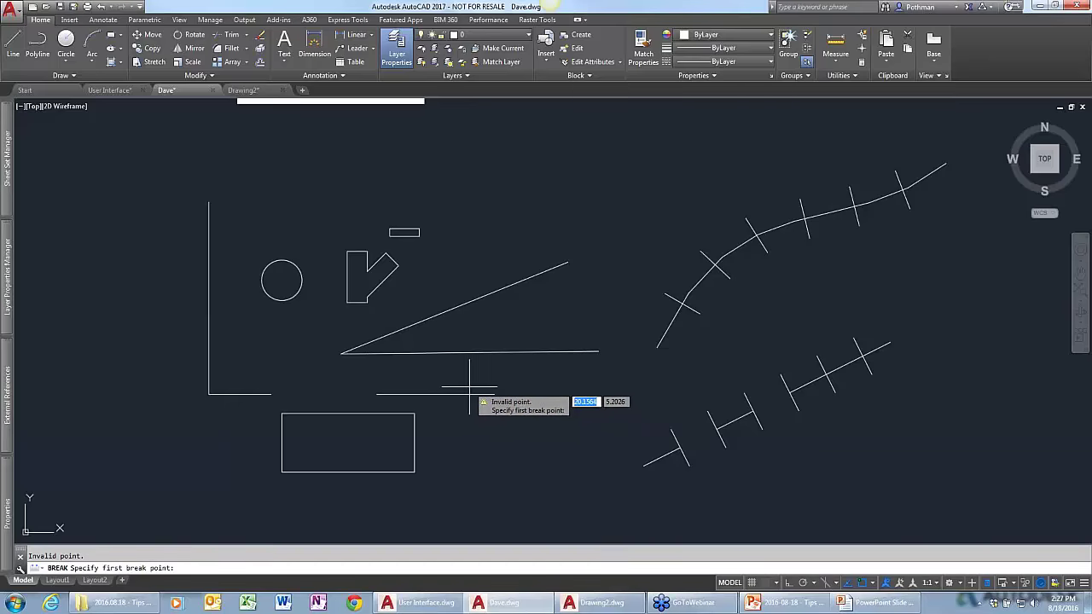
{"action": "left_click", "coordinate": [440, 388]}
{"action": "key", "text": "Return"}
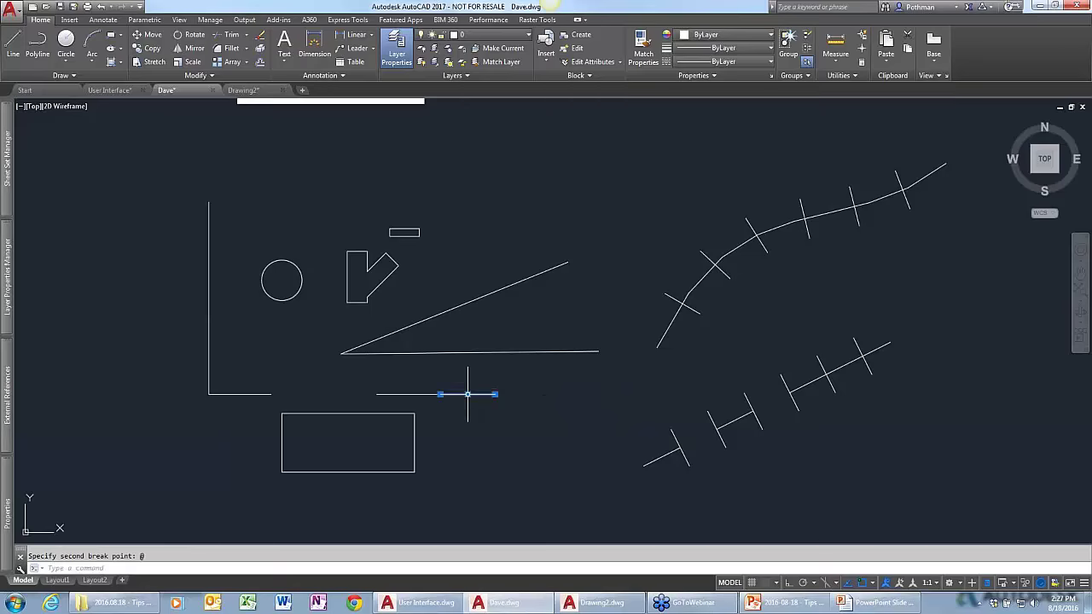
{"action": "left_click", "coordinate": [456, 393]}
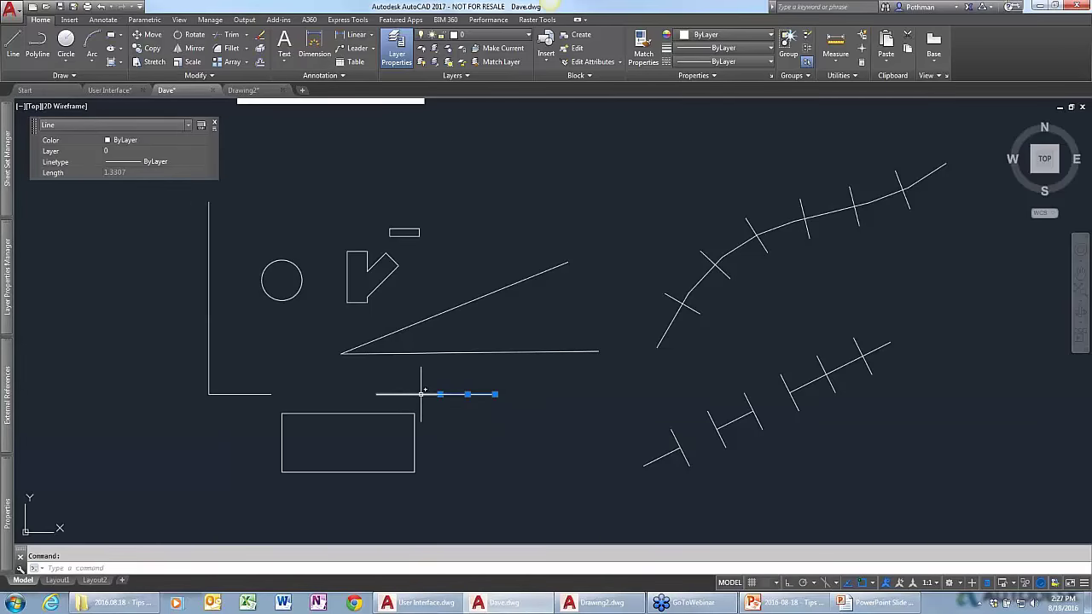
{"action": "left_click", "coordinate": [424, 393]}
{"action": "key", "text": "Escape"}
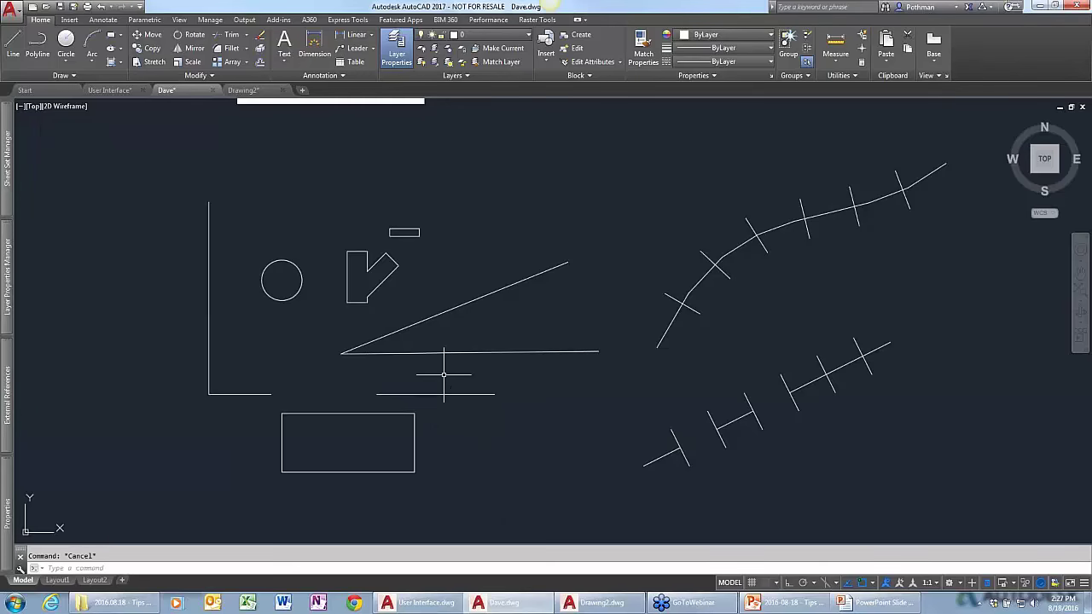
Split the lower line of the angle near its middle with BREAK, entering @ as the second break point, and check the resulting piece.
{"action": "type", "text": "br"}
{"action": "key", "text": "Return"}
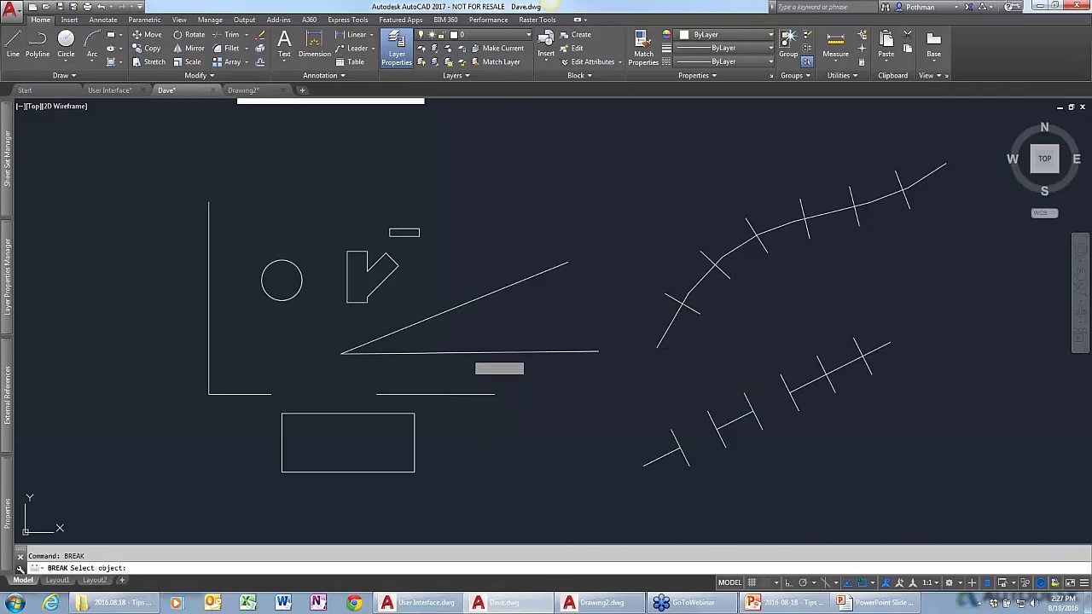
{"action": "left_click", "coordinate": [458, 351]}
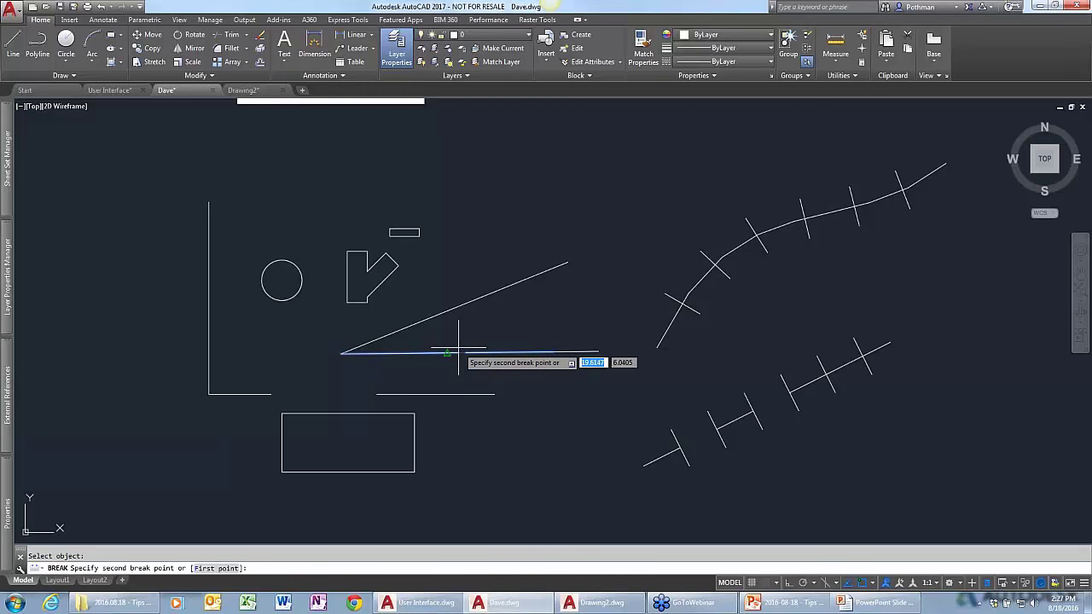
{"action": "type", "text": "@"}
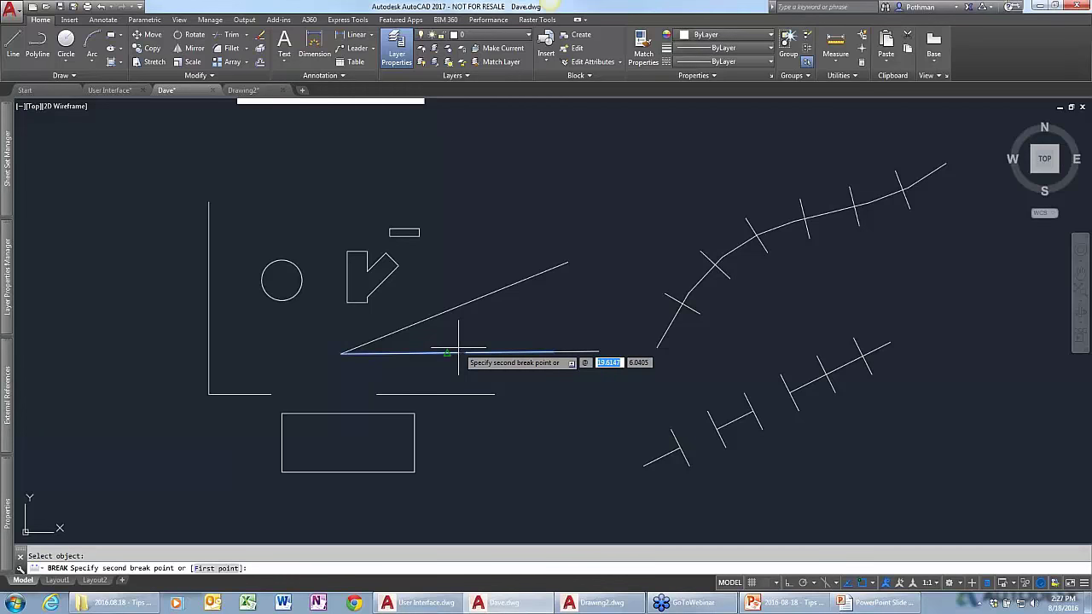
{"action": "key", "text": "Return"}
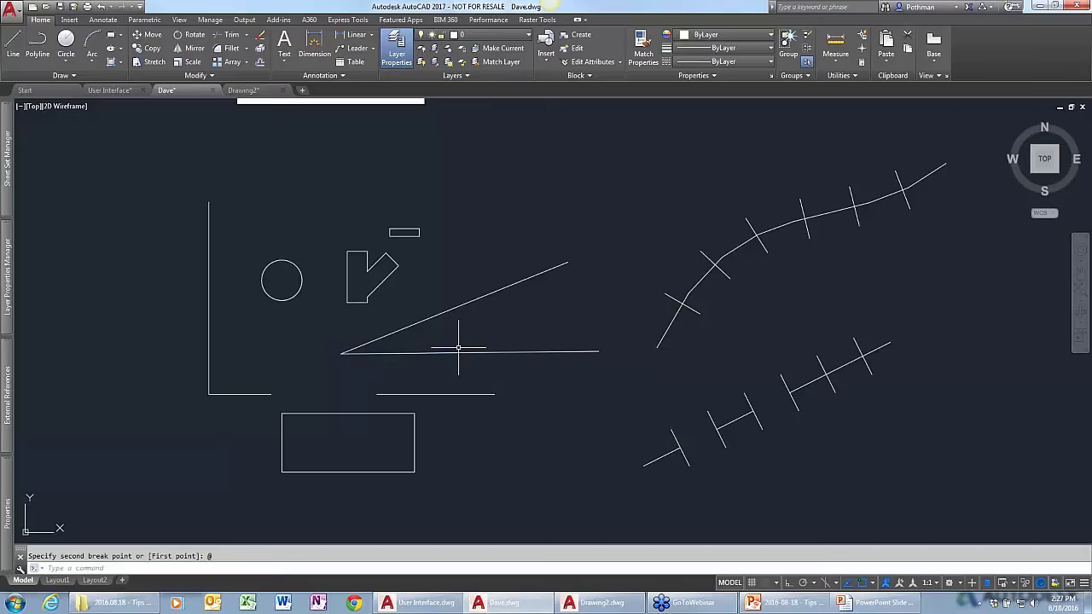
{"action": "left_click", "coordinate": [470, 359]}
{"action": "left_click", "coordinate": [486, 399]}
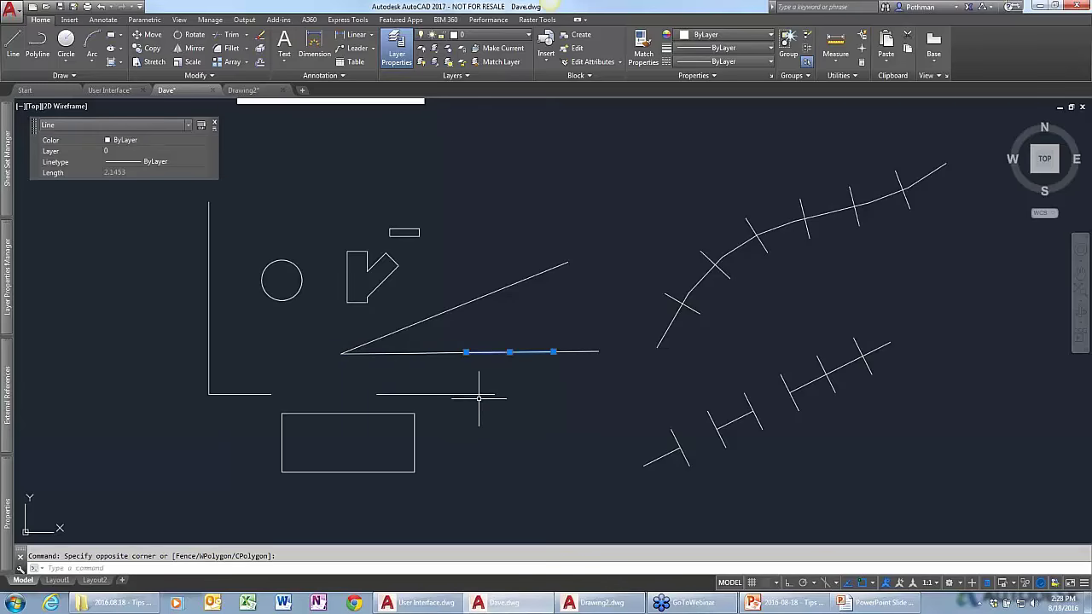
{"action": "key", "text": "Escape"}
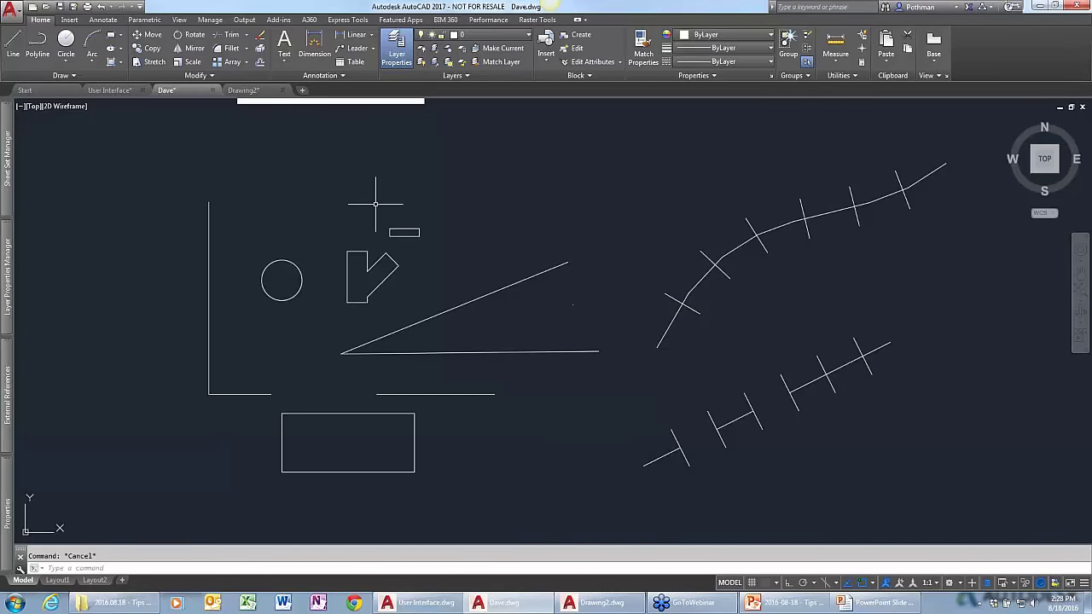
Join the three pieces of the angle's lower line into one line and select it to check the result.
{"action": "left_click", "coordinate": [213, 75]}
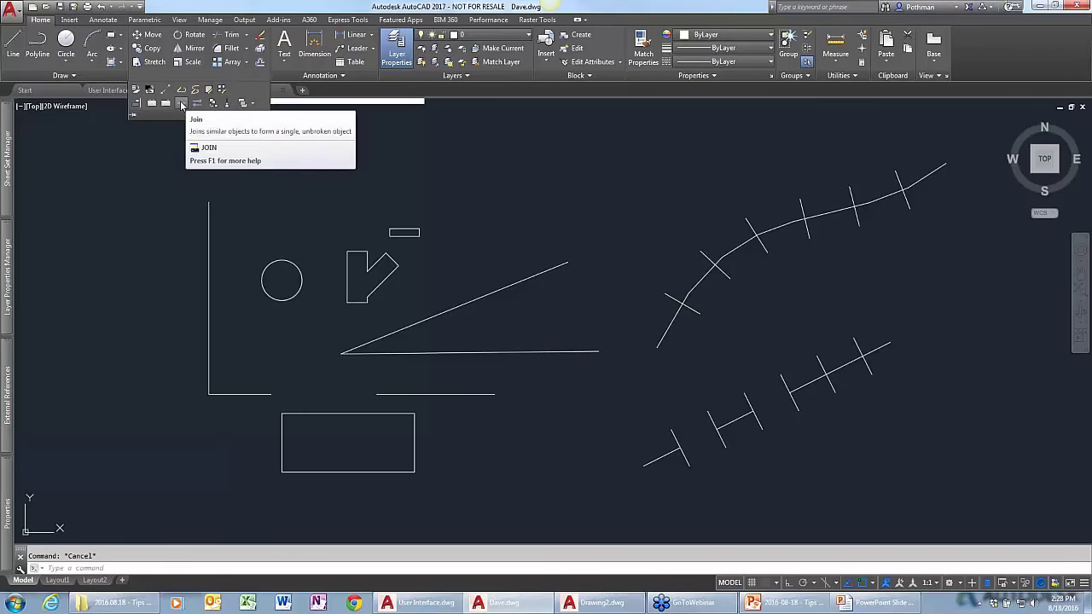
{"action": "left_click", "coordinate": [182, 104]}
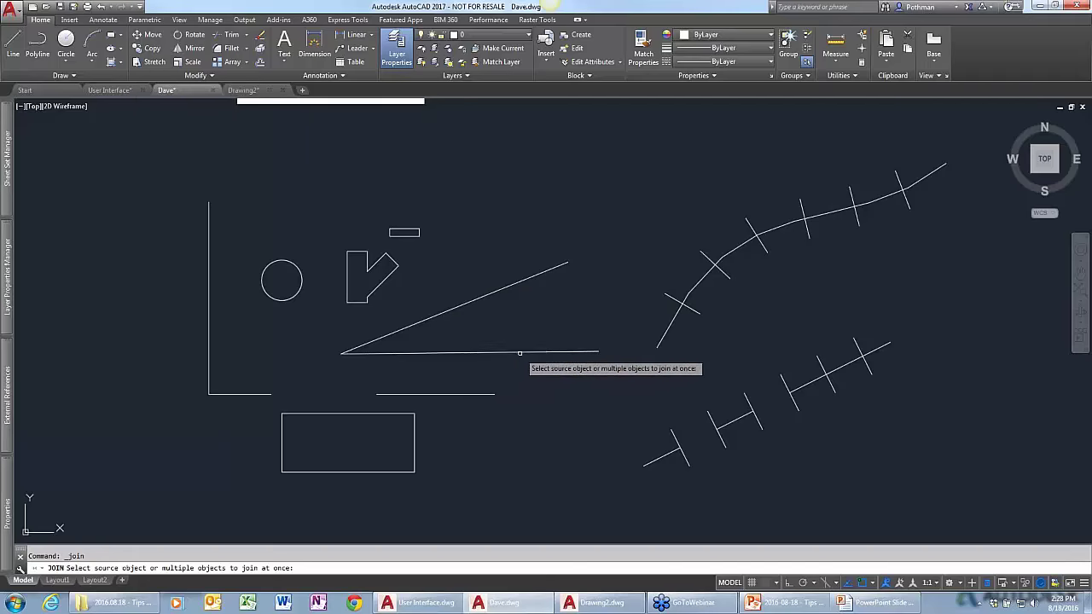
{"action": "left_click", "coordinate": [559, 350]}
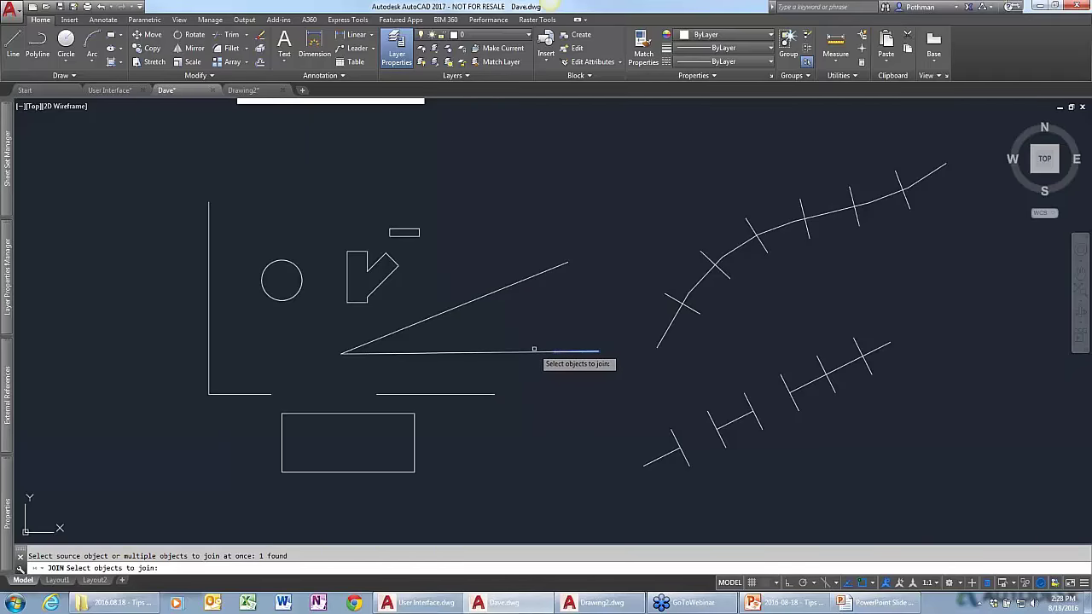
{"action": "left_click", "coordinate": [532, 351]}
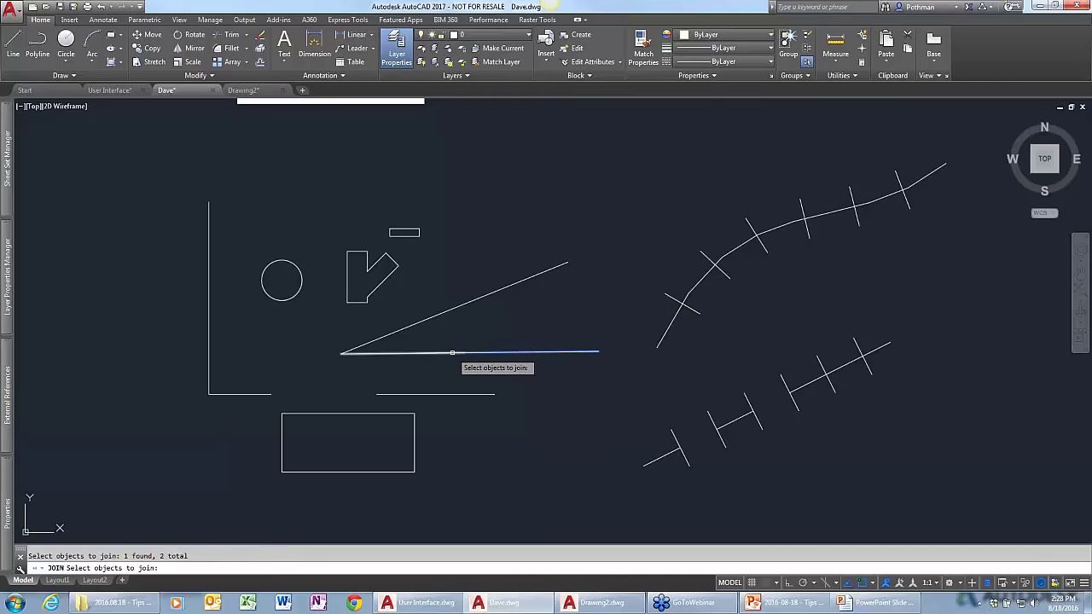
{"action": "left_click", "coordinate": [467, 354]}
{"action": "key", "text": "Return"}
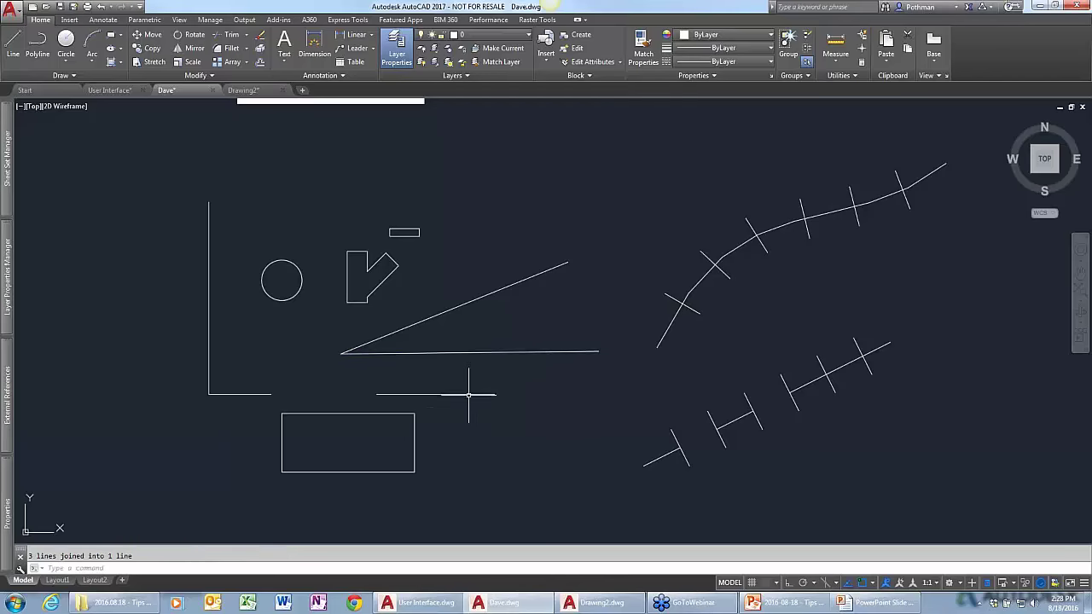
{"action": "left_click", "coordinate": [550, 351]}
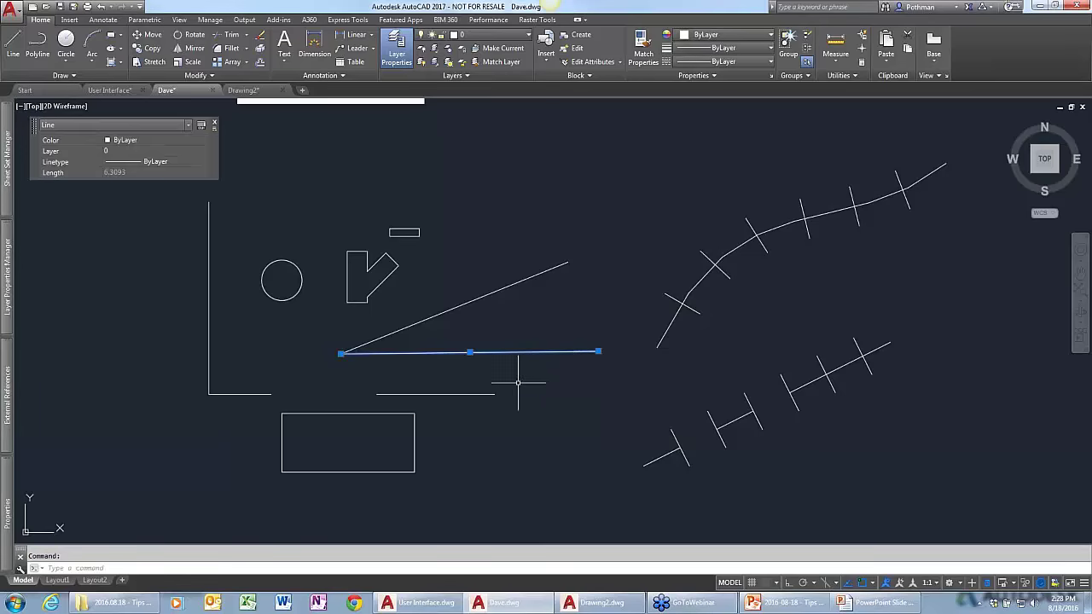
{"action": "key", "text": "Escape"}
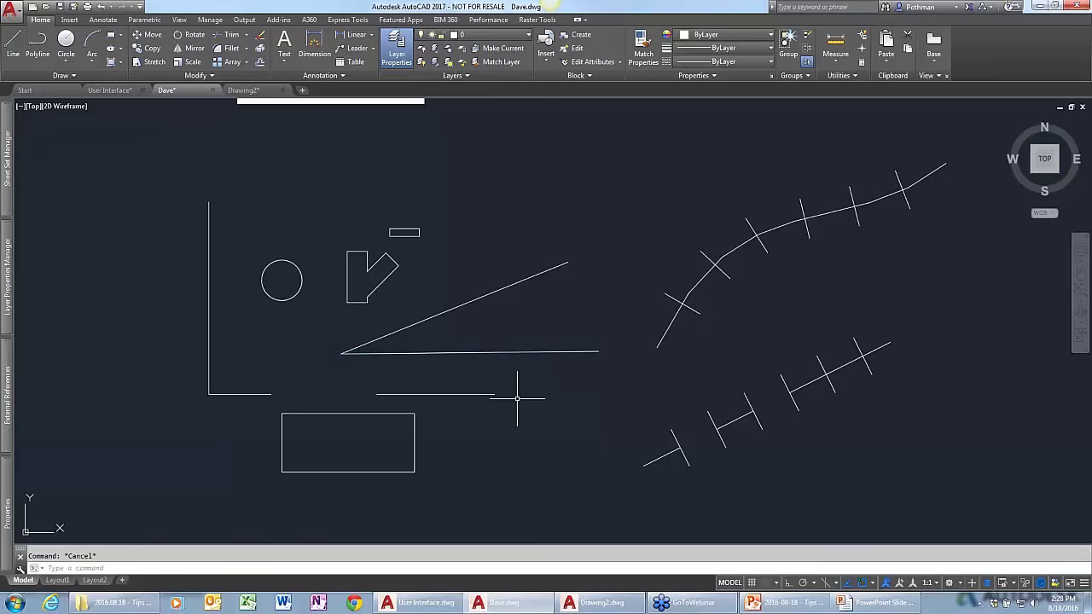
Join the three separated pieces of the diagonal line with the tick marks using JOIN.
{"action": "type", "text": "JOIN"}
{"action": "key", "text": "Return"}
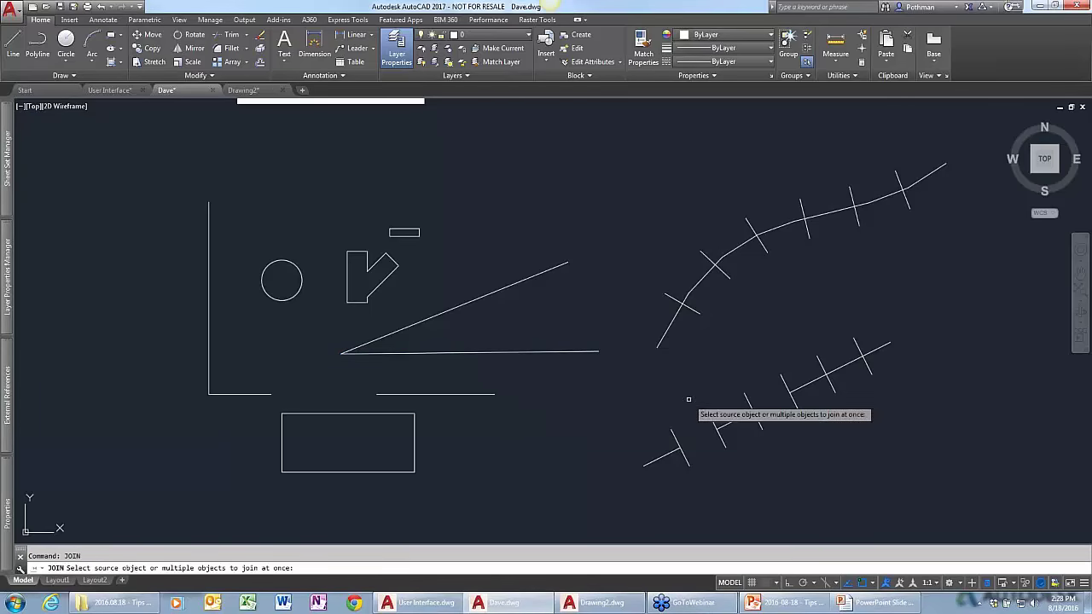
{"action": "left_click", "coordinate": [845, 364]}
{"action": "left_click", "coordinate": [738, 419]}
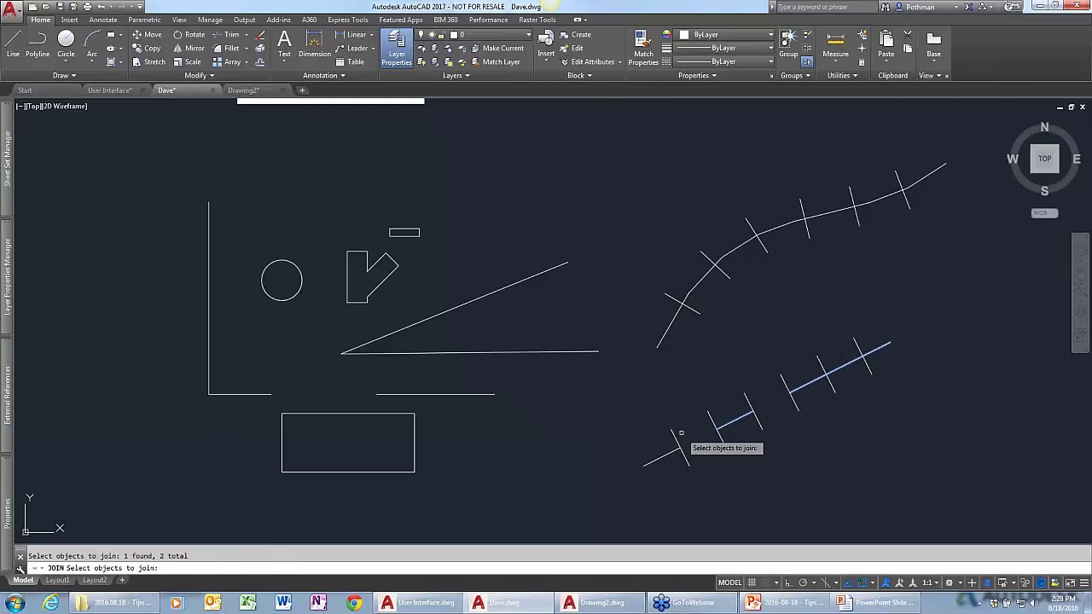
{"action": "left_click", "coordinate": [661, 454]}
{"action": "key", "text": "Return"}
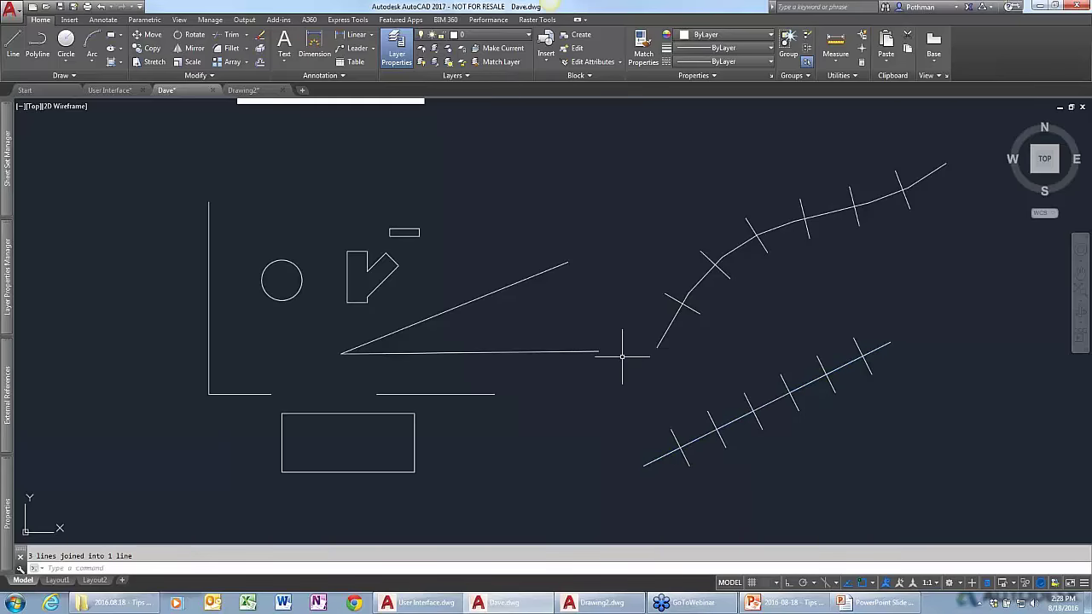
Delete the joined diagonal line, keeping its tick marks, and the two detached pieces of the long horizontal line.
{"action": "left_click", "coordinate": [782, 384]}
{"action": "left_click", "coordinate": [817, 469]}
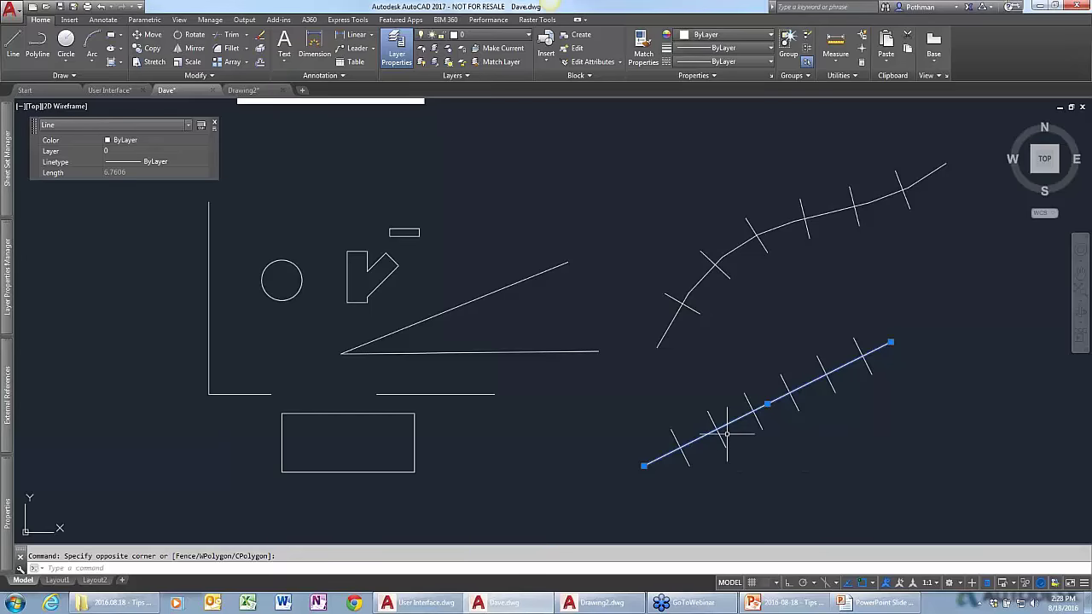
{"action": "key", "text": "Delete"}
{"action": "key", "text": "Escape"}
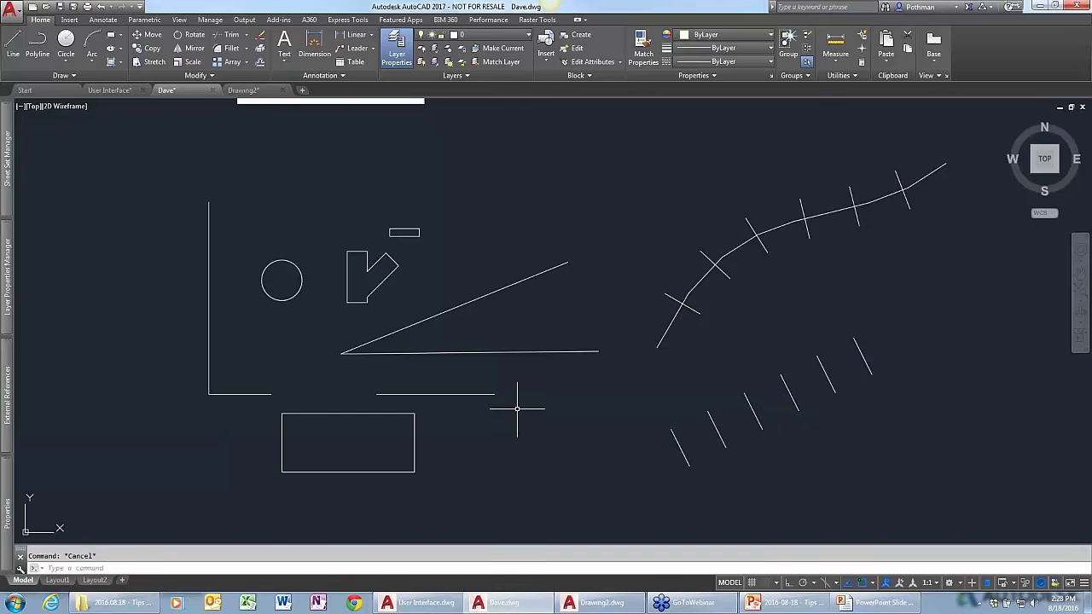
{"action": "left_click", "coordinate": [517, 399]}
{"action": "left_click", "coordinate": [435, 385]}
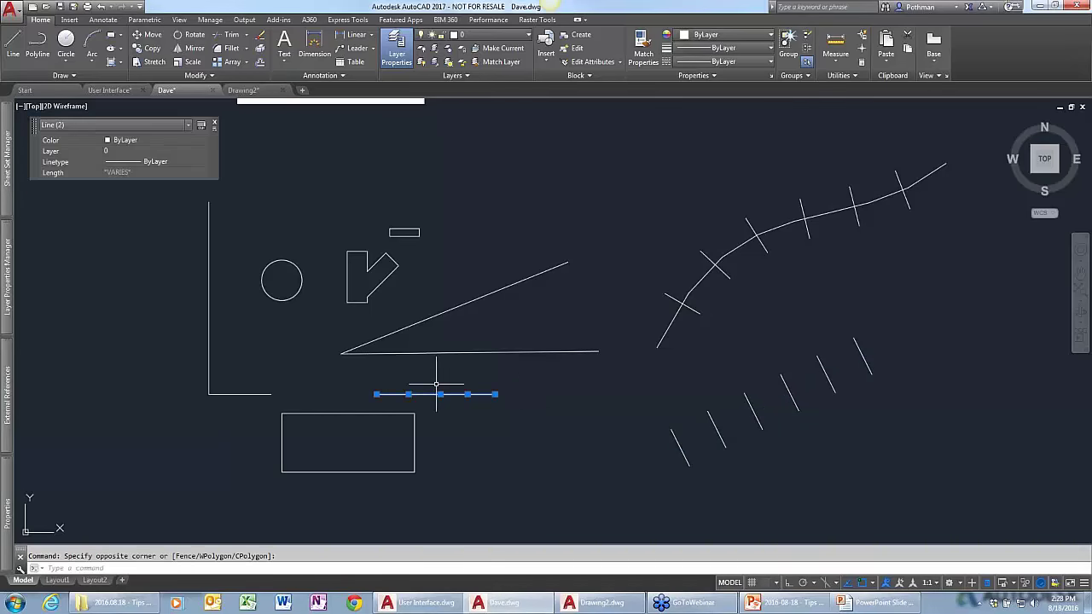
{"action": "key", "text": "Delete"}
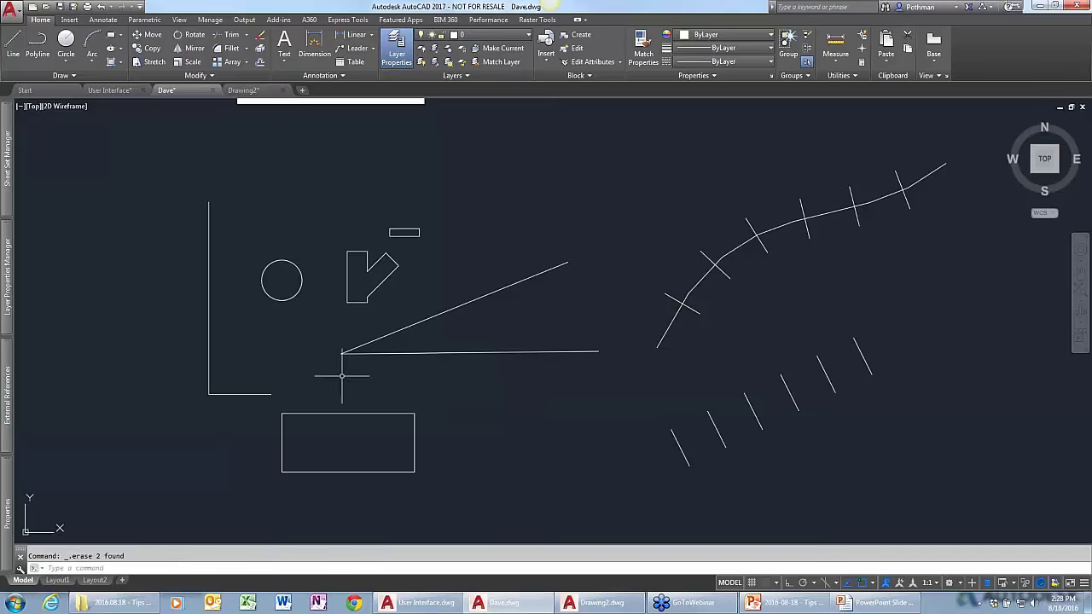
Stretch the free end of the short horizontal line above the large rectangle to a total length of about 8.75 with ortho on.
{"action": "left_click", "coordinate": [271, 394]}
{"action": "left_click", "coordinate": [270, 394]}
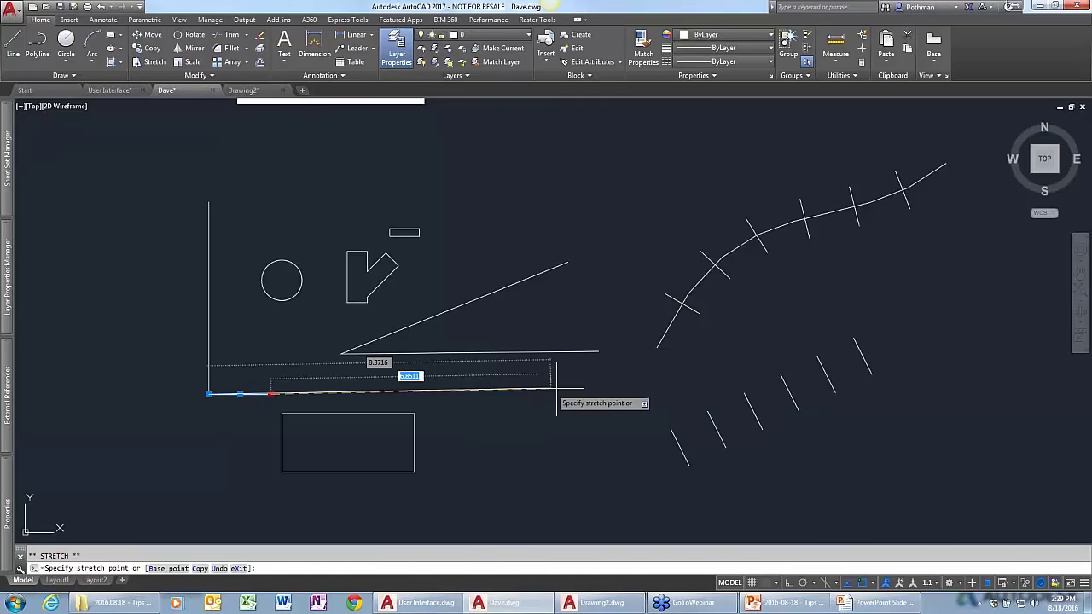
{"action": "key", "text": "Down"}
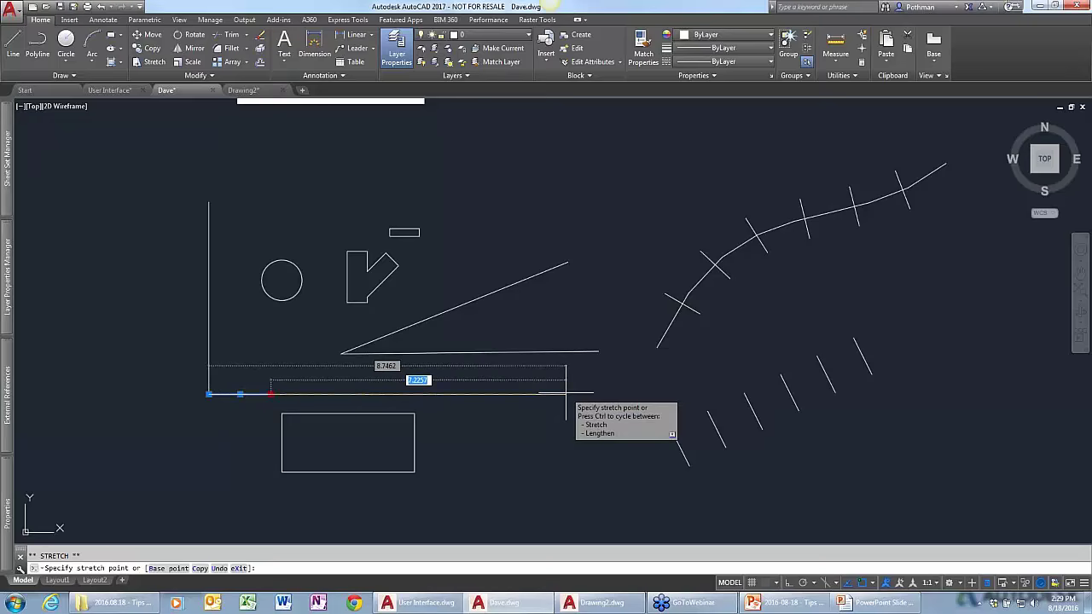
{"action": "left_click", "coordinate": [564, 394]}
{"action": "key", "text": "Escape"}
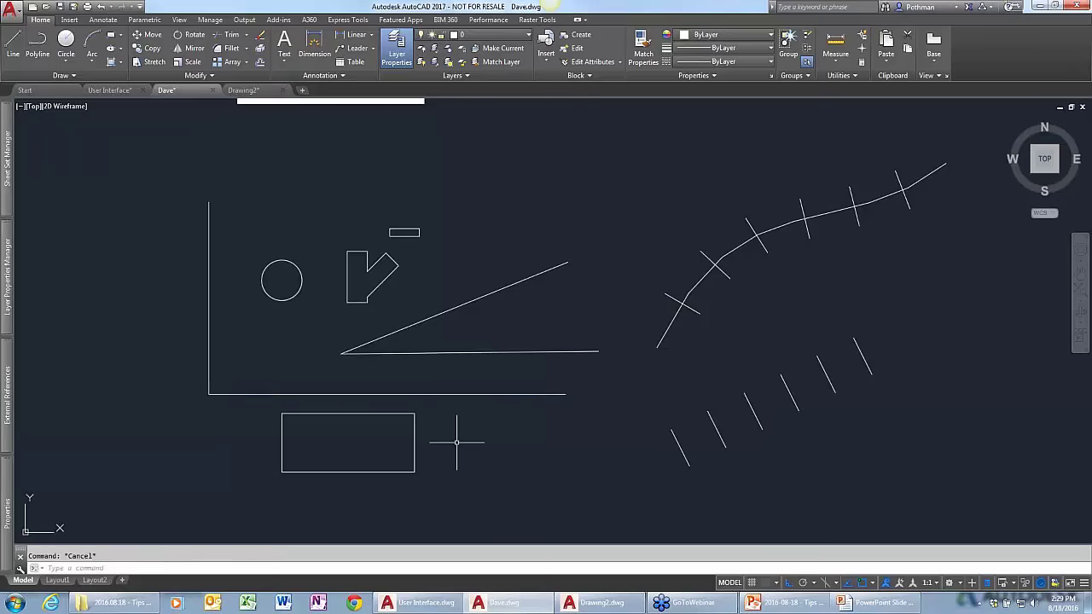
Select the large rectangle below the long horizontal line.
{"action": "left_click", "coordinate": [380, 413]}
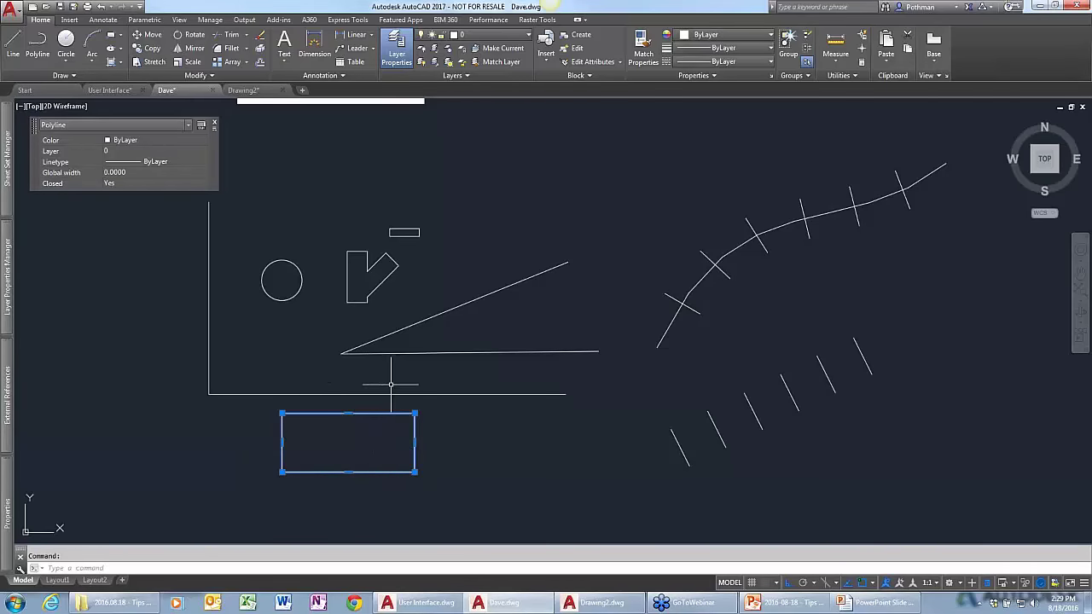
Deselect the rectangle and open the Help window with the STRETCH command name entered.
{"action": "key", "text": "Escape"}
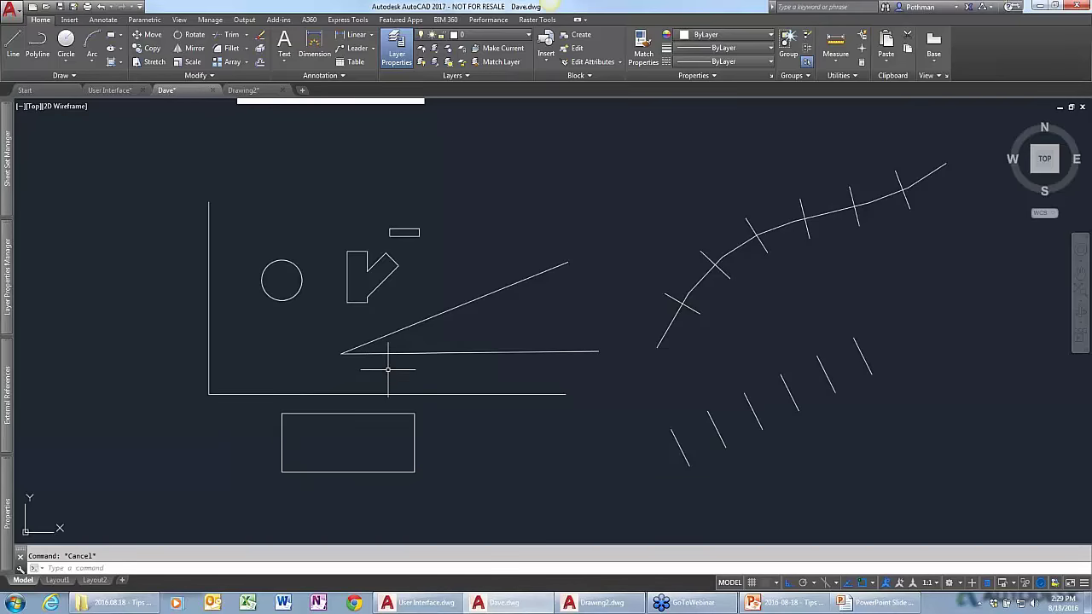
{"action": "left_click", "coordinate": [207, 76]}
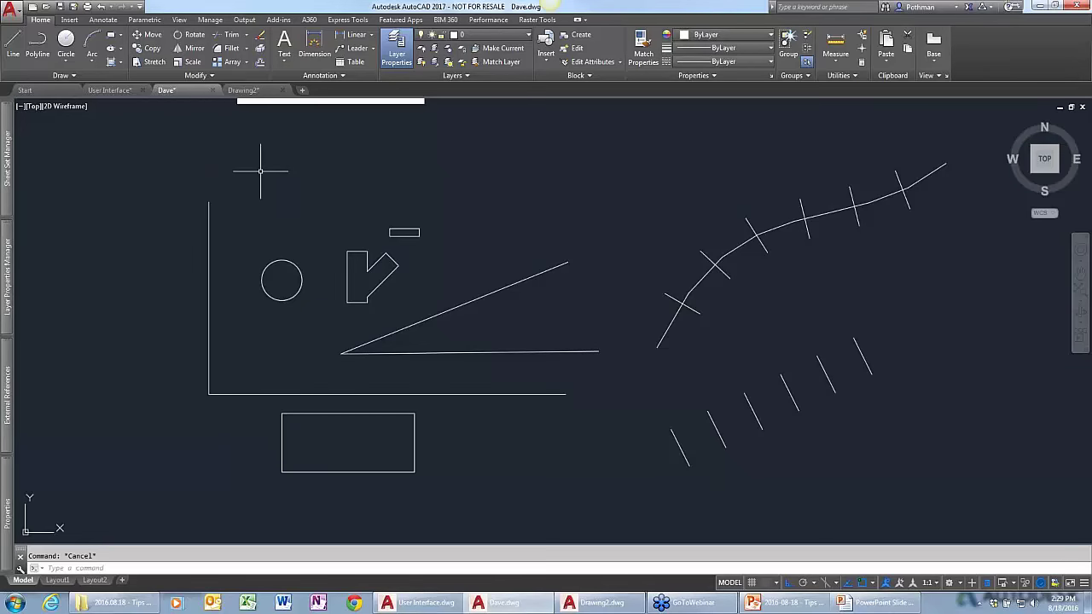
{"action": "type", "text": "STE"}
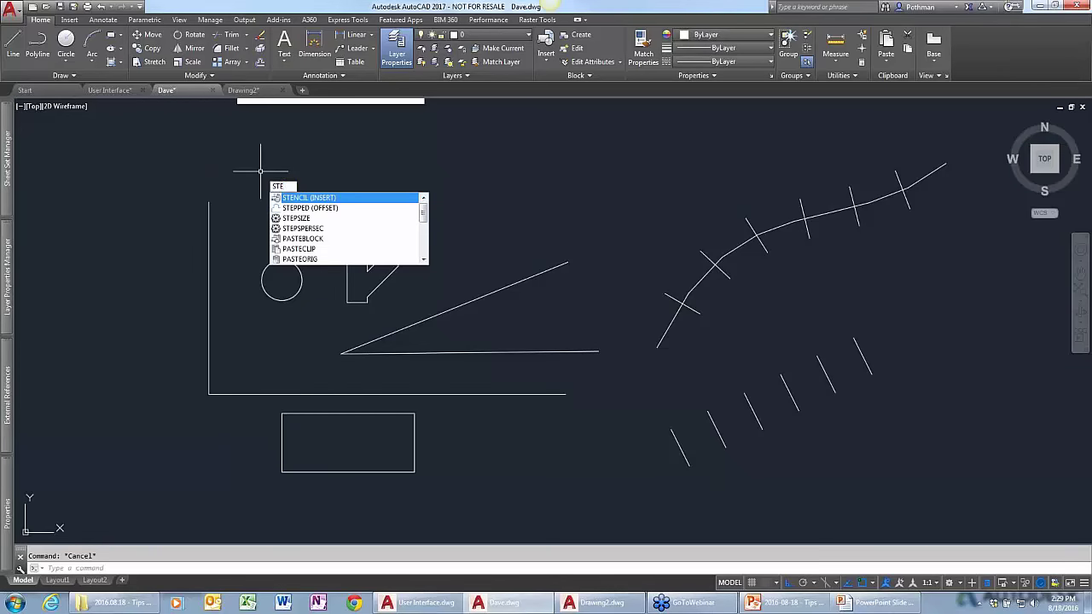
{"action": "key", "text": "BackSpace"}
{"action": "key", "text": "BackSpace"}
{"action": "type", "text": "TRETch"}
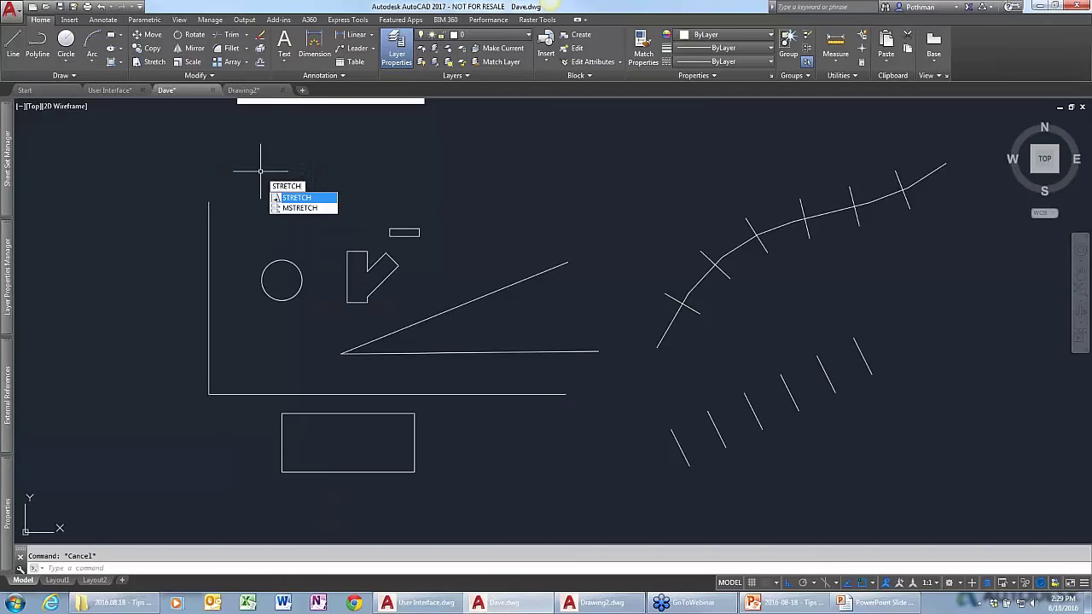
{"action": "key", "text": "F1"}
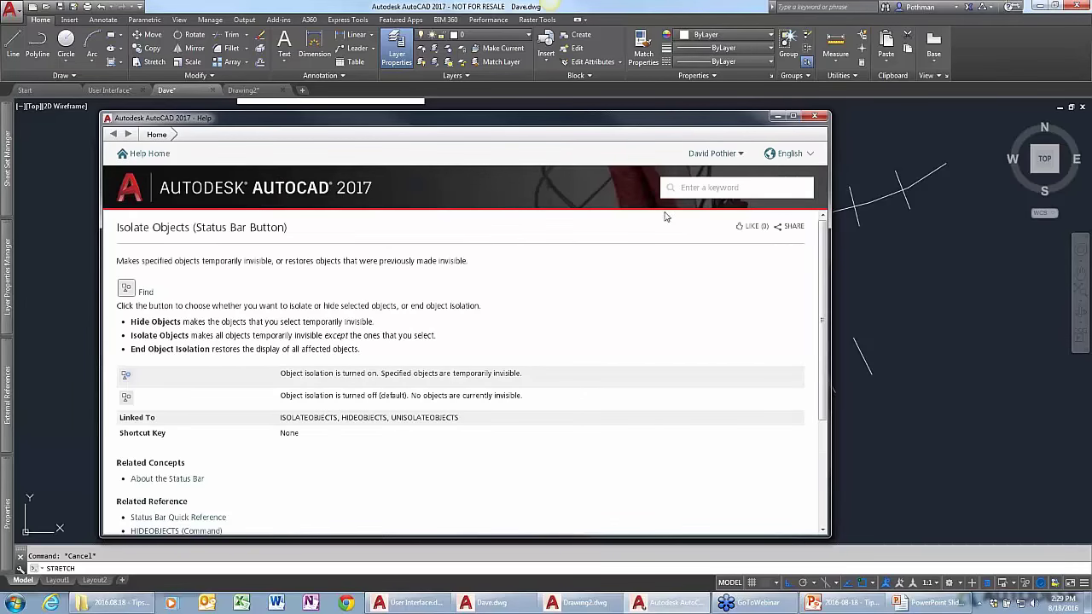
Look up "stretch" in Help and use the To Stretch an Object topic to find the Stretch tool's location.
{"action": "left_click", "coordinate": [688, 191]}
{"action": "type", "text": "stret"}
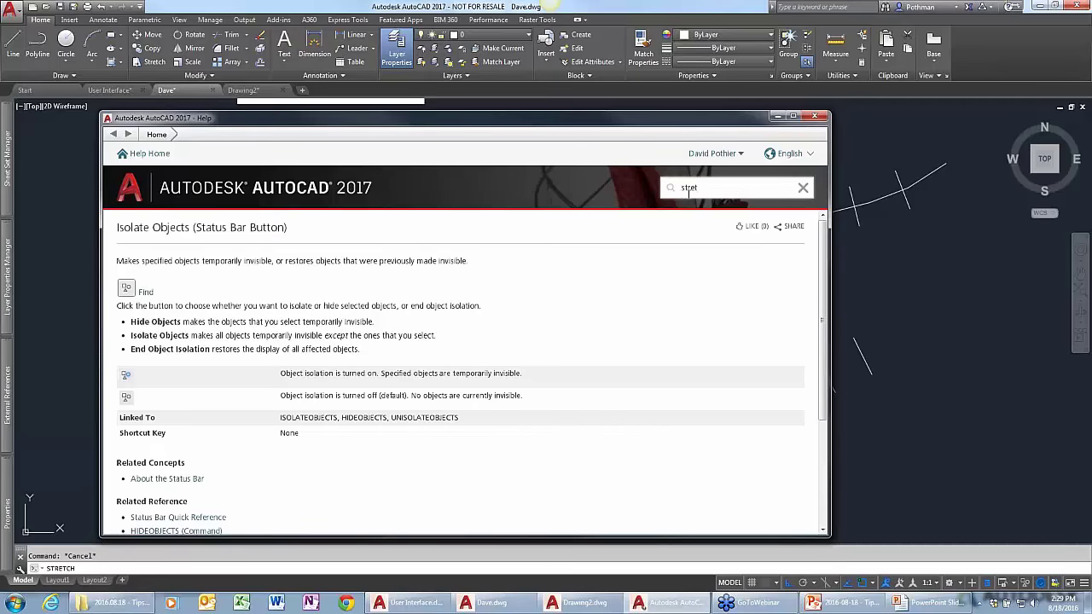
{"action": "type", "text": "ch"}
{"action": "key", "text": "Return"}
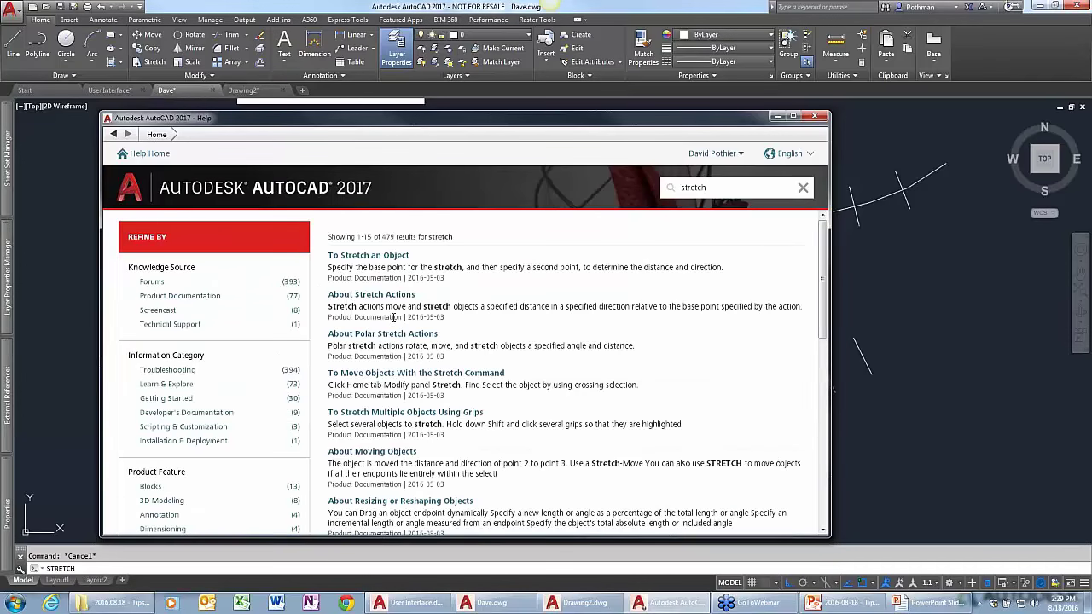
{"action": "left_click", "coordinate": [368, 255]}
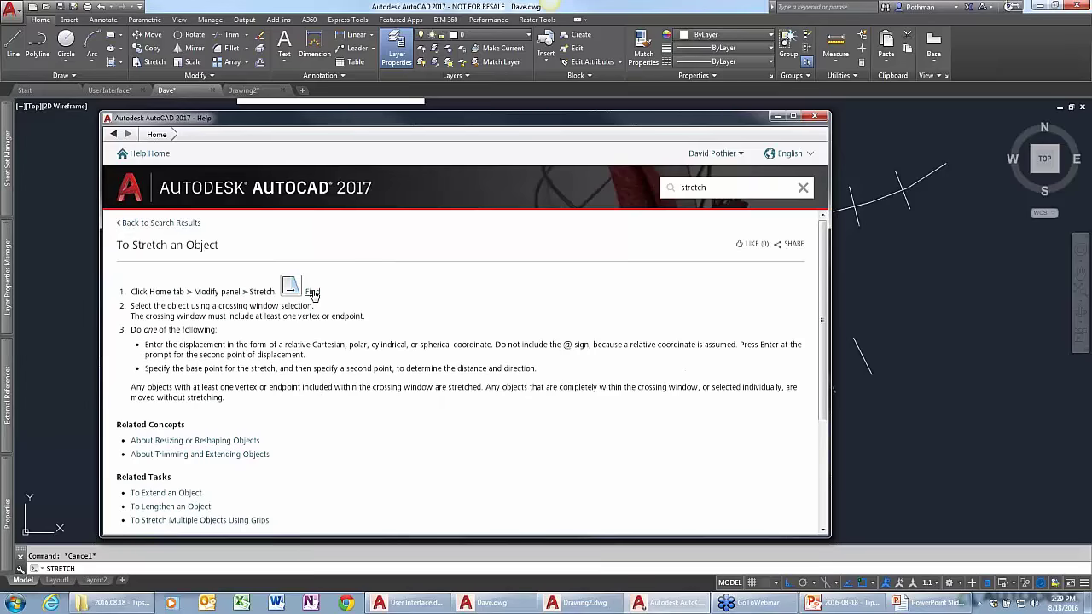
{"action": "left_click", "coordinate": [312, 293]}
{"action": "left_click", "coordinate": [815, 116]}
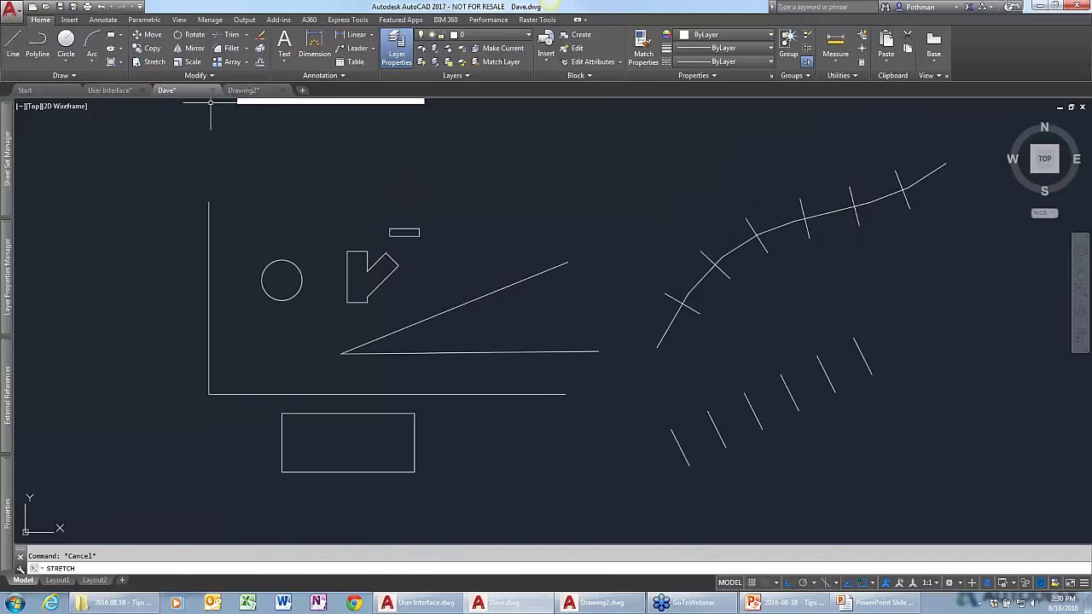
{"action": "left_click", "coordinate": [155, 62]}
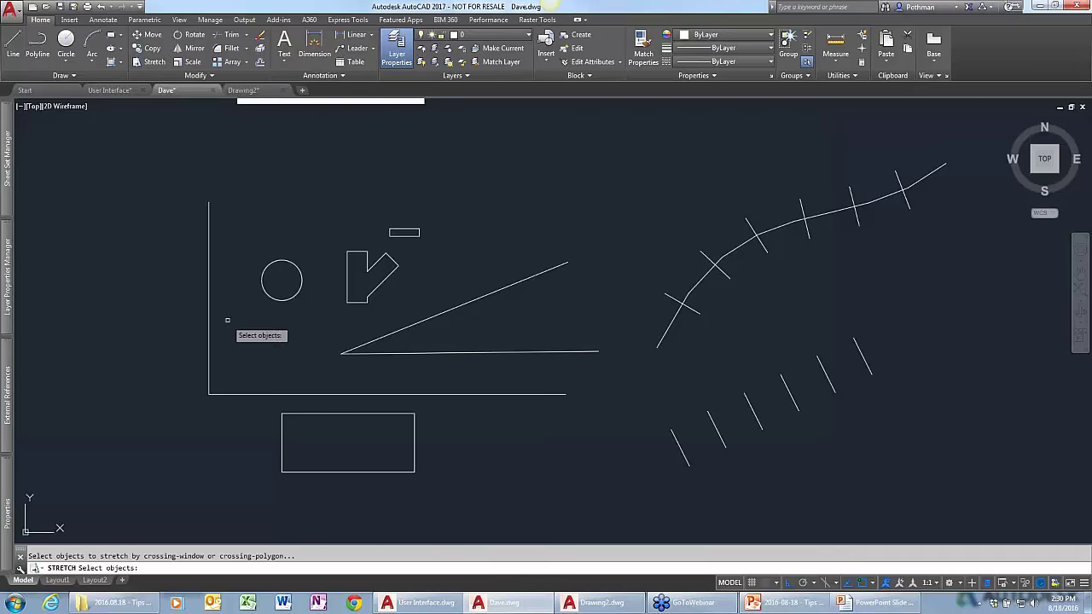
{"action": "left_click", "coordinate": [300, 471]}
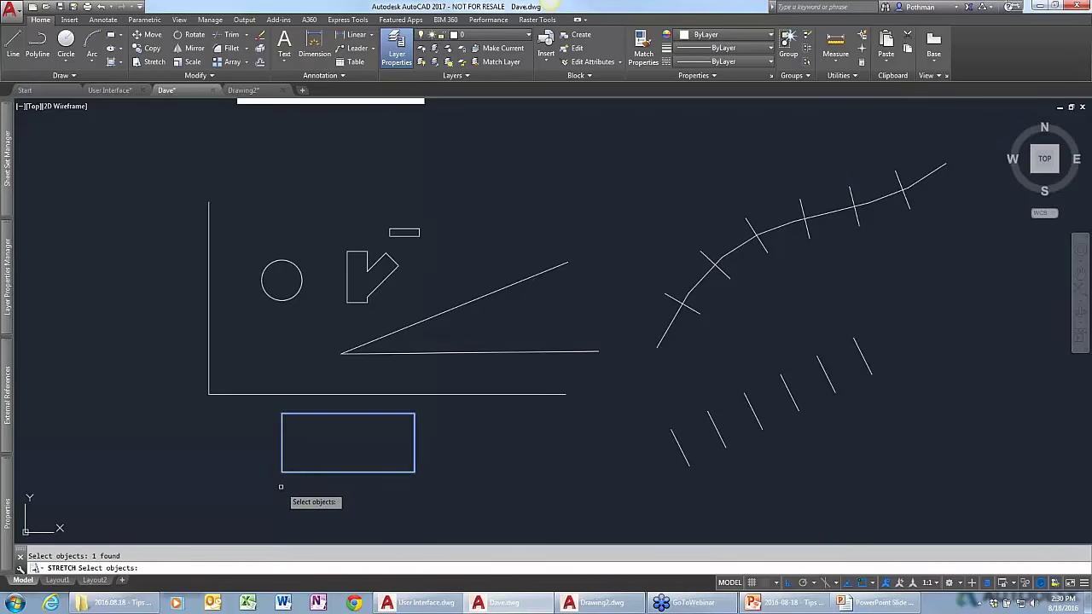
{"action": "key", "text": "Return"}
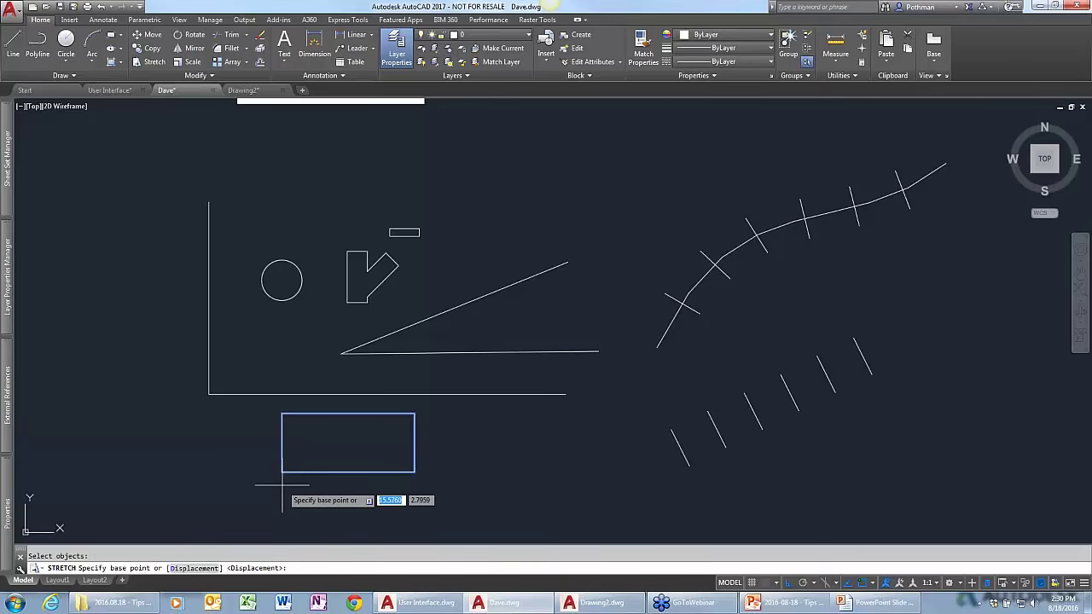
{"action": "key", "text": "Escape"}
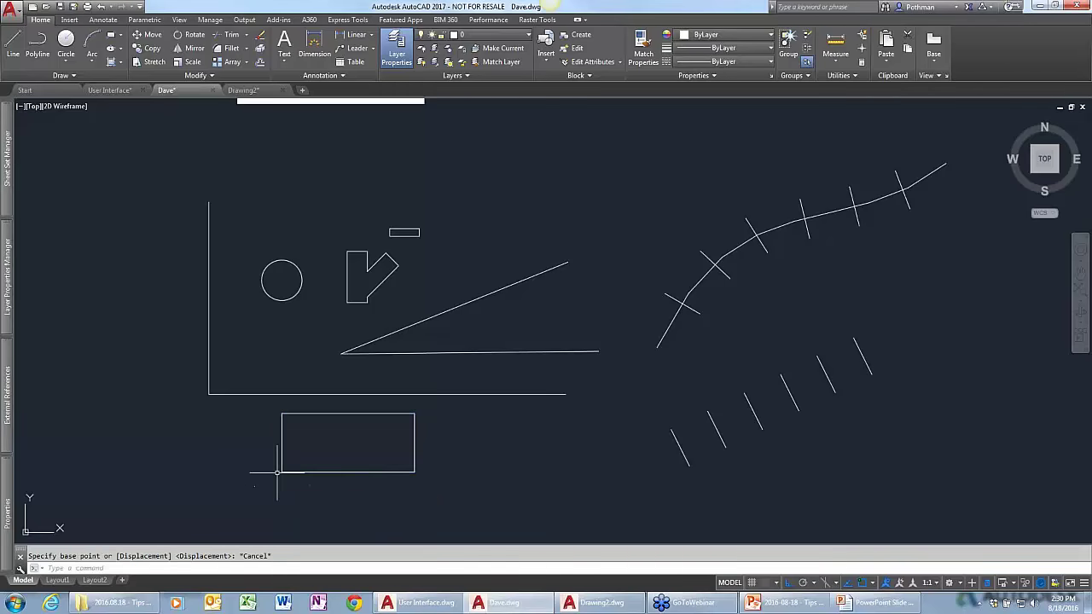
Begin scaling the rectangle below the long horizontal line from its lower-left corner, using the Reference option.
{"action": "type", "text": "scl"}
{"action": "key", "text": "BackSpace"}
{"action": "key", "text": "Return"}
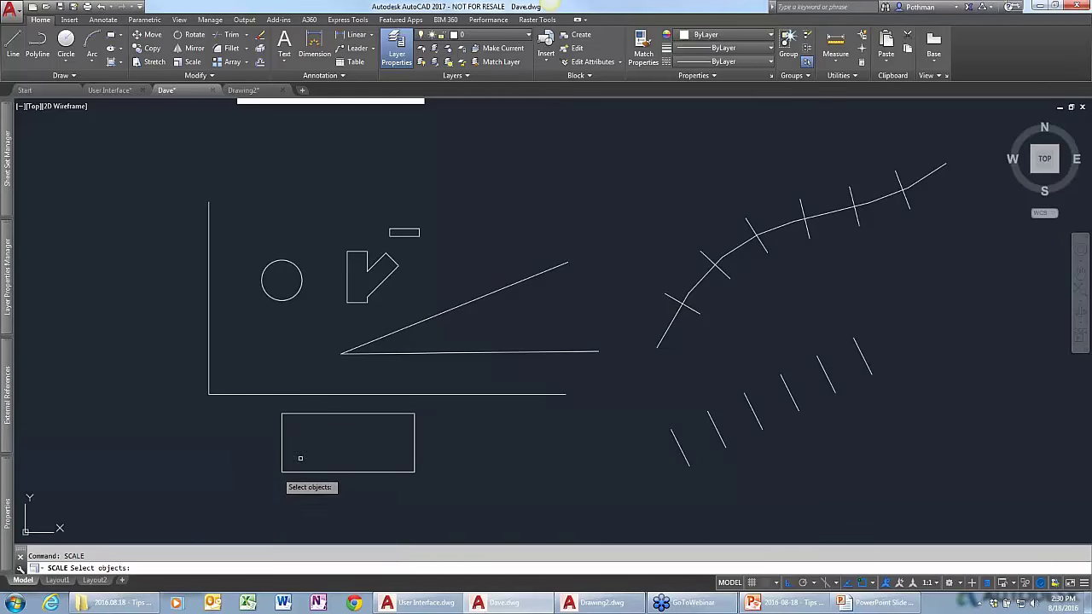
{"action": "left_click", "coordinate": [370, 472]}
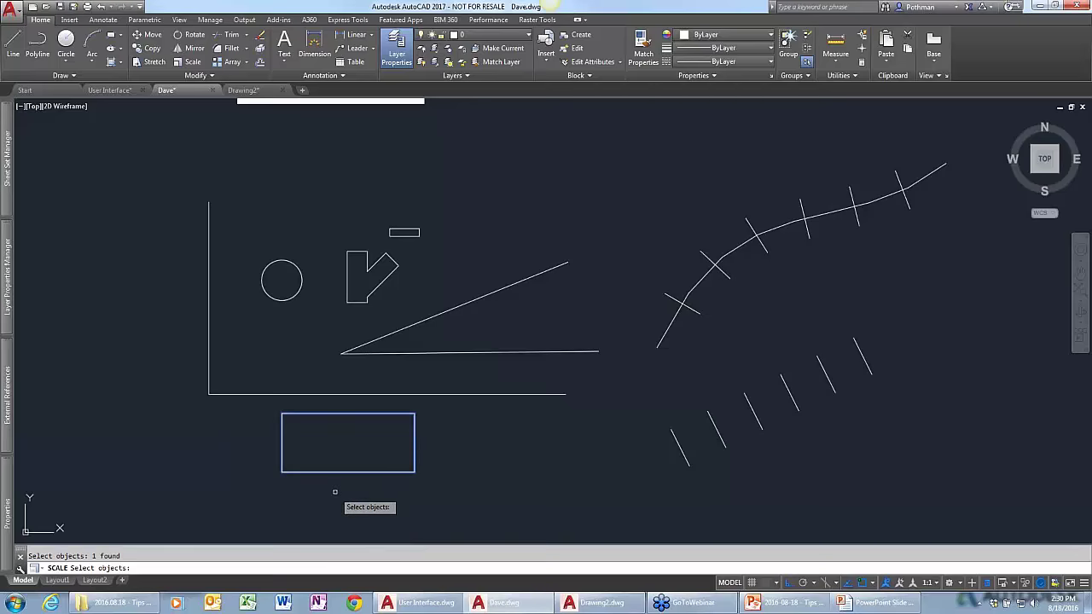
{"action": "key", "text": "Return"}
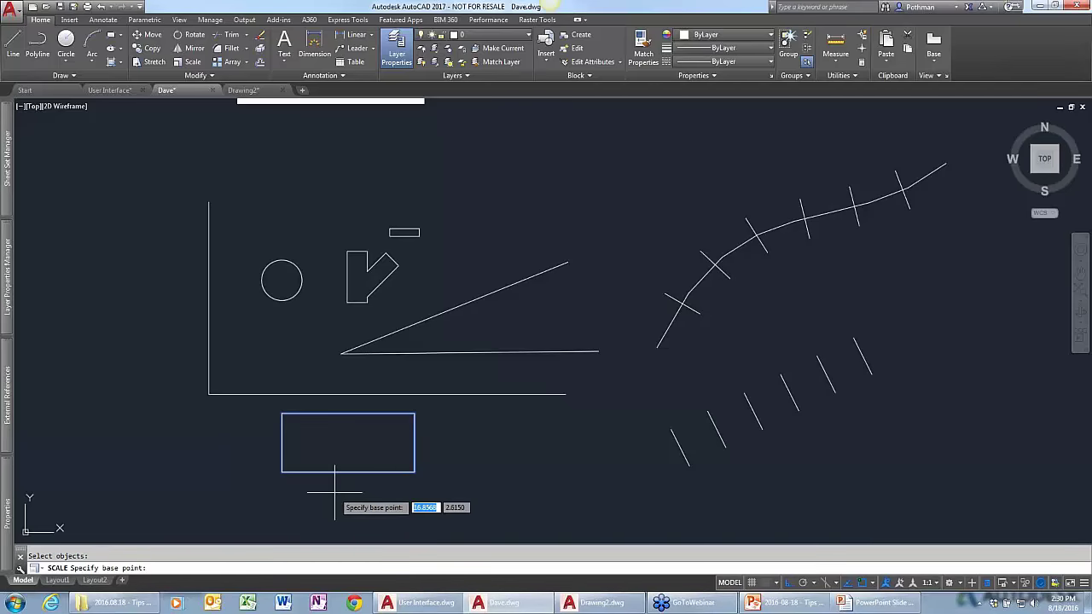
{"action": "left_click", "coordinate": [282, 471]}
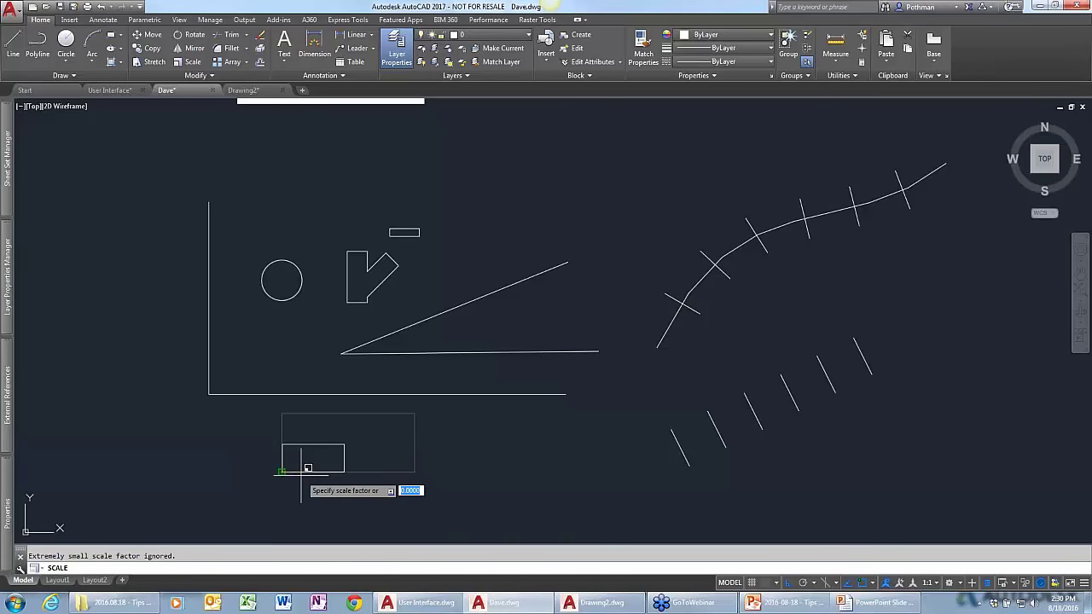
{"action": "type", "text": "2"}
{"action": "key", "text": "Return"}
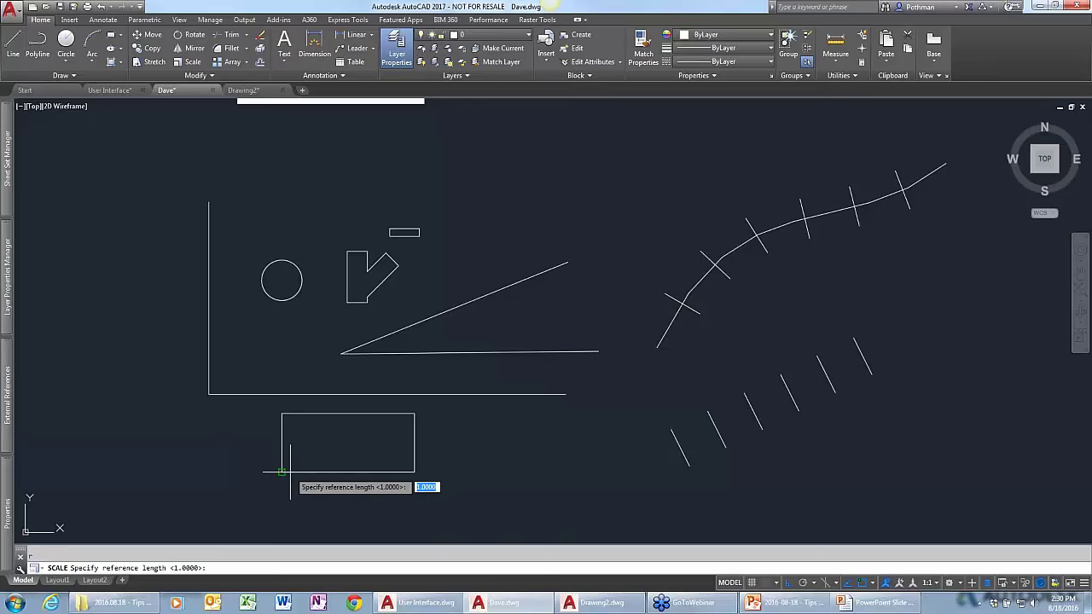
Scale the rectangle so its bottom edge matches the long horizontal line, defining the new length with the Points option.
{"action": "left_click", "coordinate": [281, 471]}
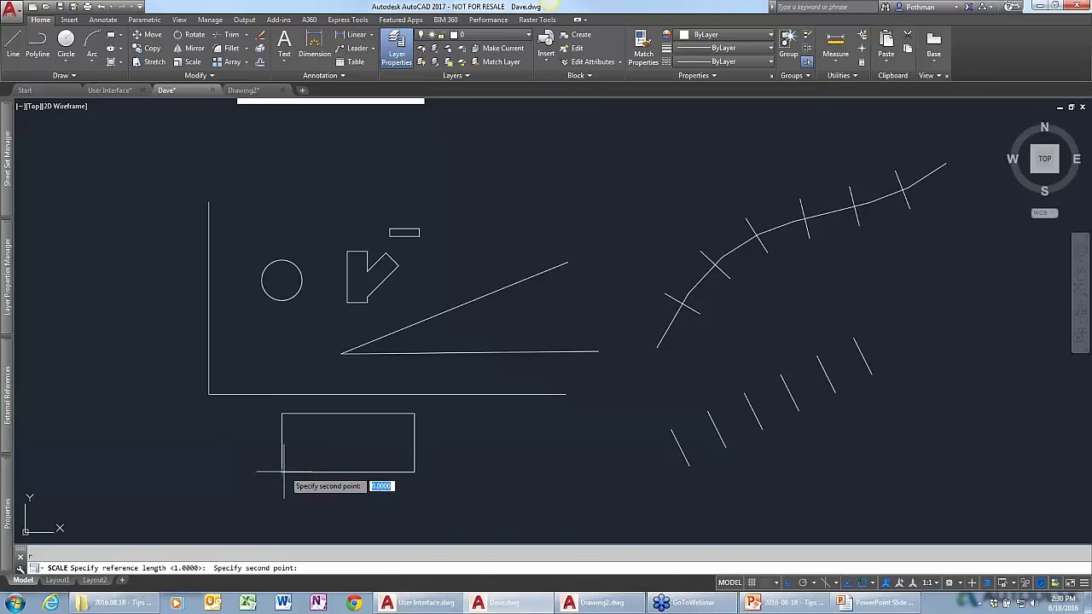
{"action": "left_click", "coordinate": [414, 472]}
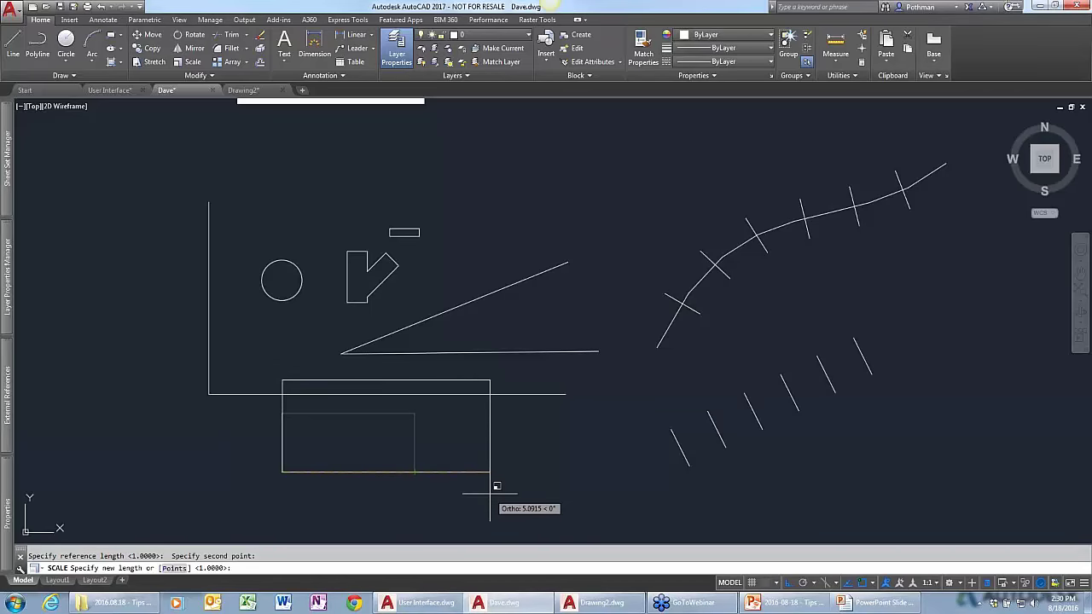
{"action": "type", "text": "p"}
{"action": "key", "text": "Return"}
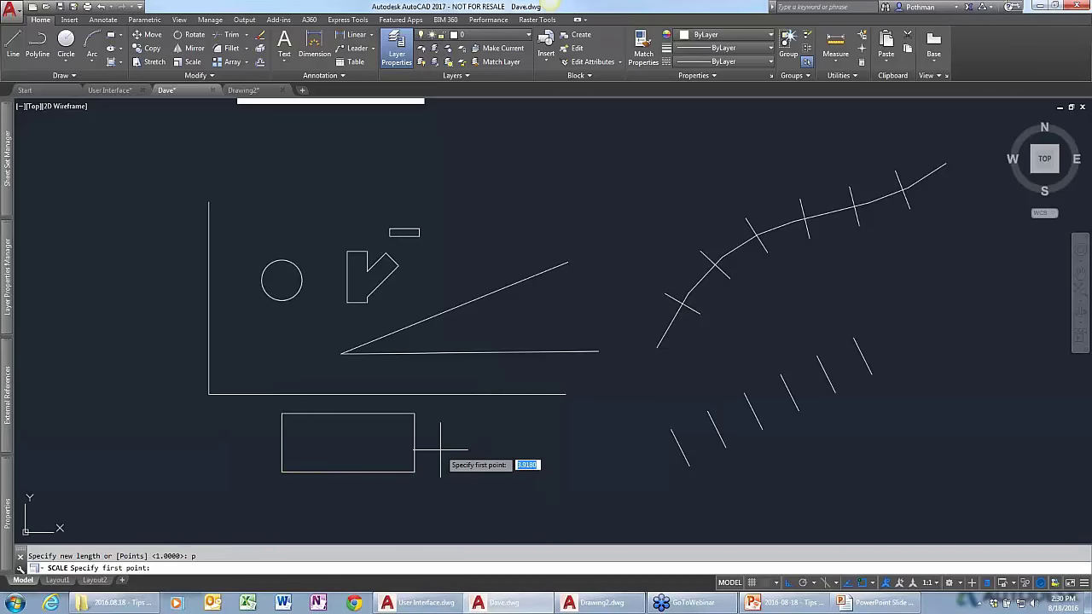
{"action": "left_click", "coordinate": [209, 394]}
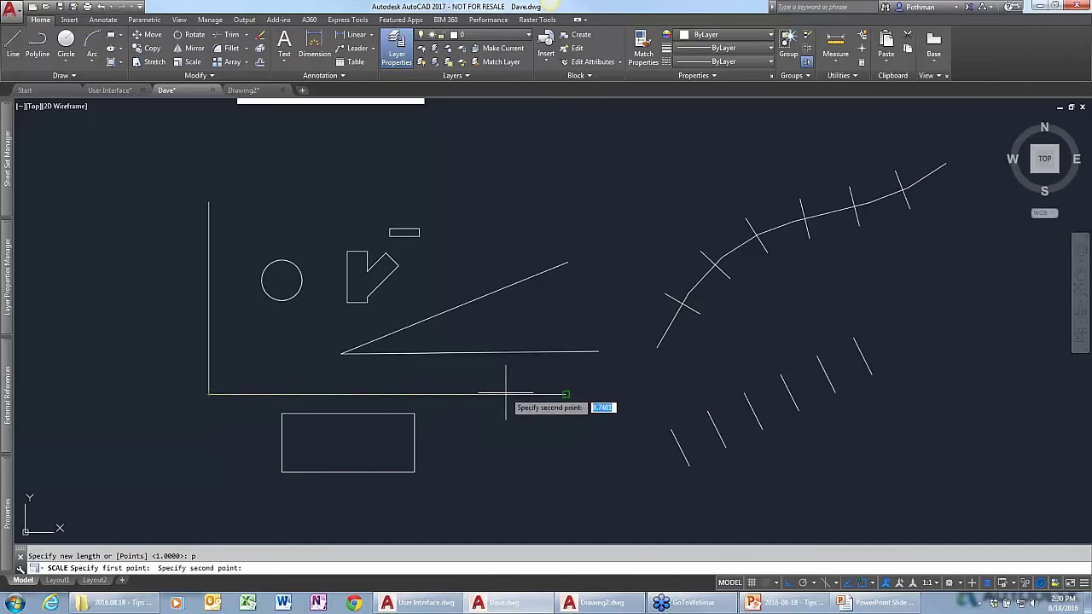
{"action": "left_click", "coordinate": [563, 394]}
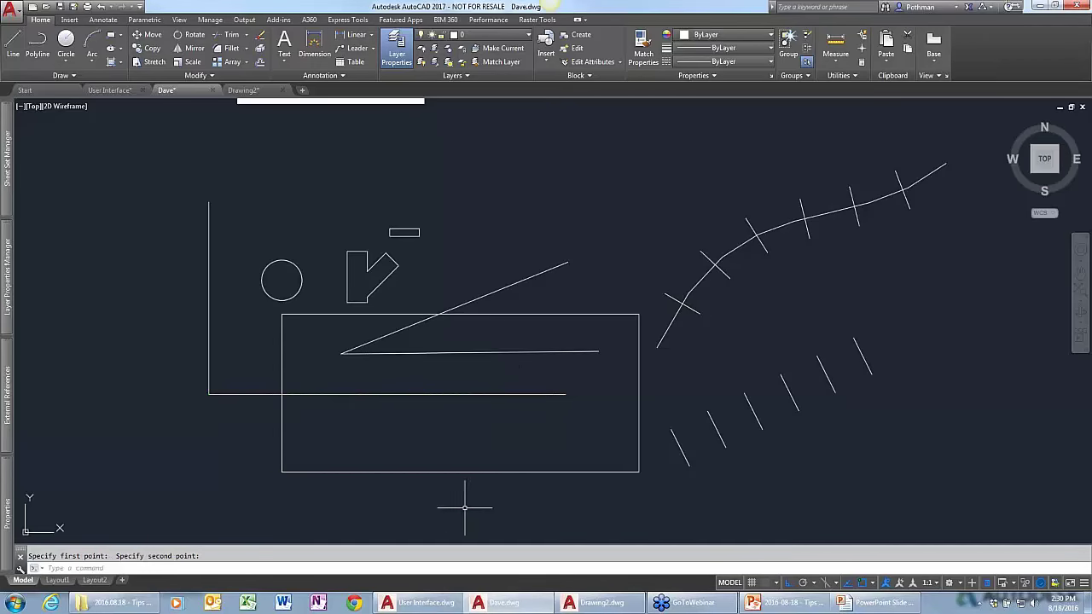
Move the scaled rectangle so its lower-left corner sits where the long vertical and horizontal lines meet.
{"action": "type", "text": "m"}
{"action": "key", "text": "Return"}
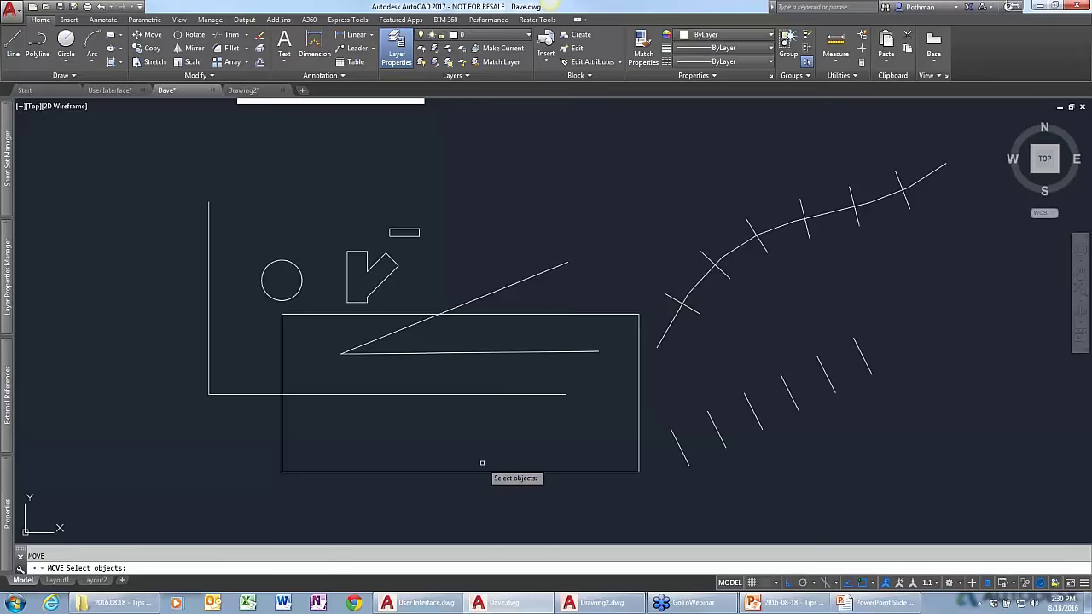
{"action": "left_click", "coordinate": [482, 469]}
{"action": "key", "text": "Return"}
{"action": "left_click", "coordinate": [283, 464]}
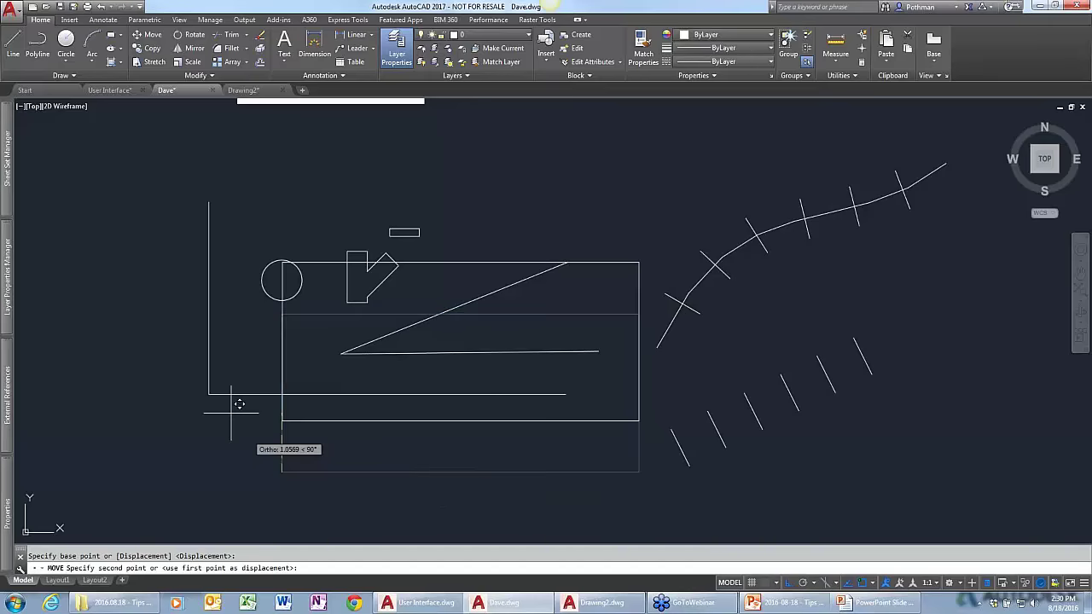
{"action": "left_click", "coordinate": [209, 394]}
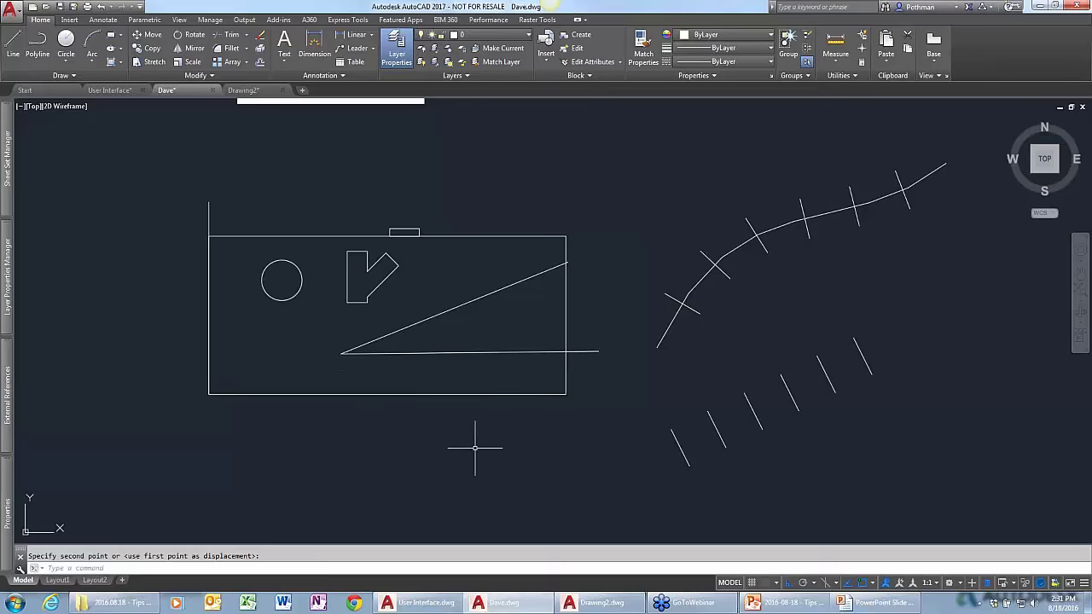
Undo the rectangle's move and delete the rectangle.
{"action": "key", "text": "ctrl+z"}
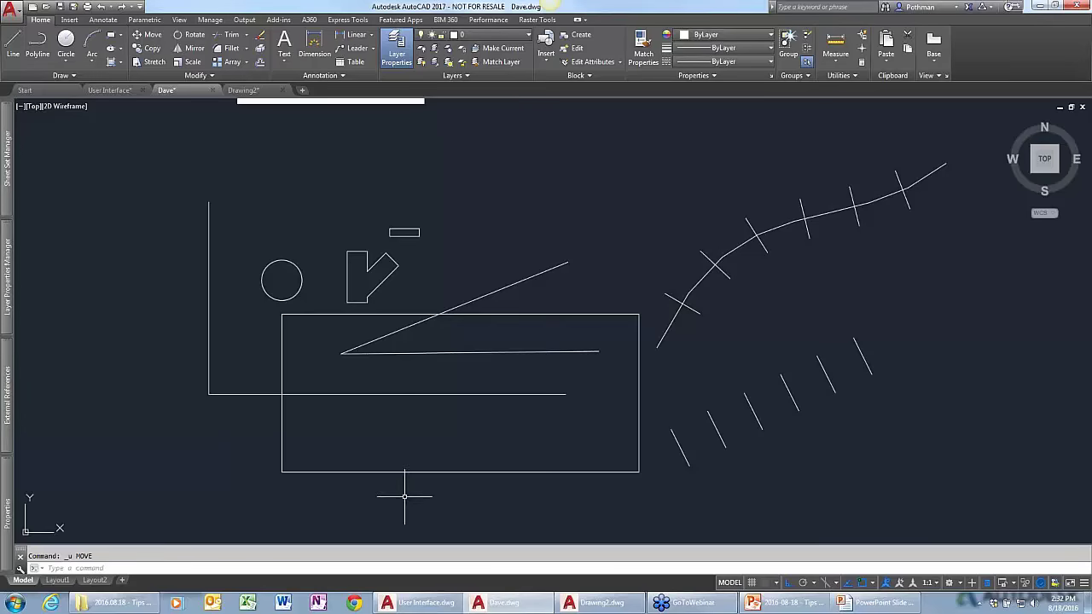
{"action": "left_click", "coordinate": [603, 314]}
{"action": "key", "text": "Delete"}
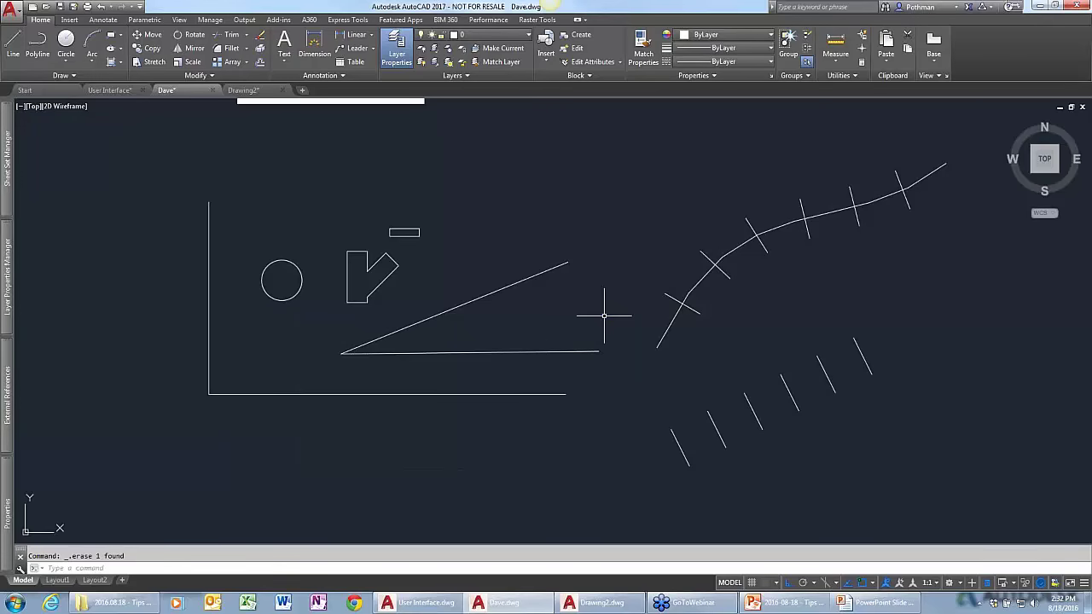
Lengthen the slanted line three times and the nearly horizontal line joined to it once, using a delta length of 2.
{"action": "type", "text": "lenth"}
{"action": "key", "text": "BackSpace"}
{"action": "key", "text": "BackSpace"}
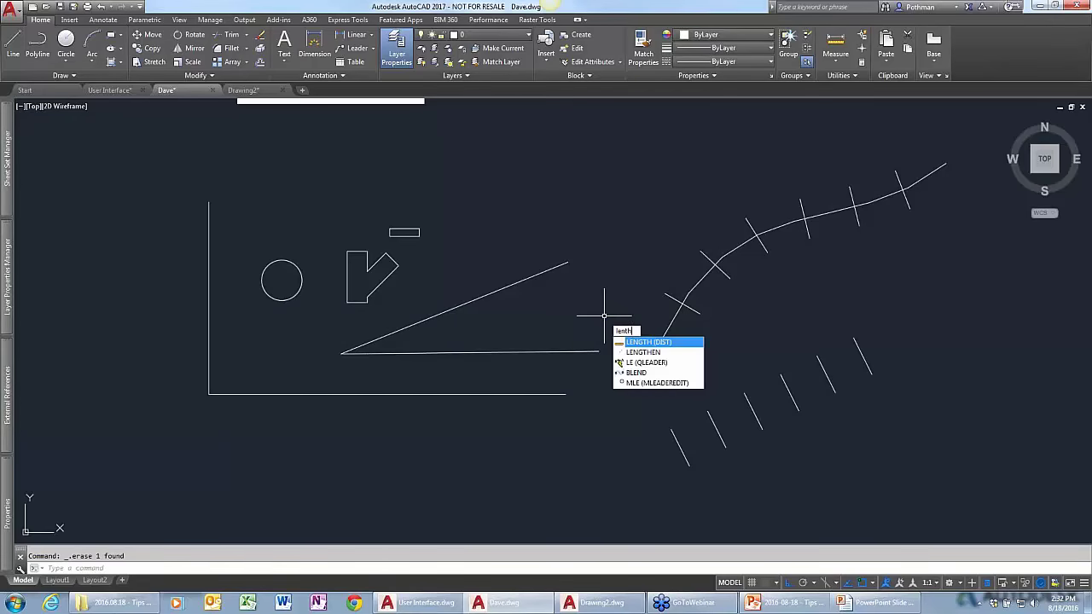
{"action": "type", "text": "g"}
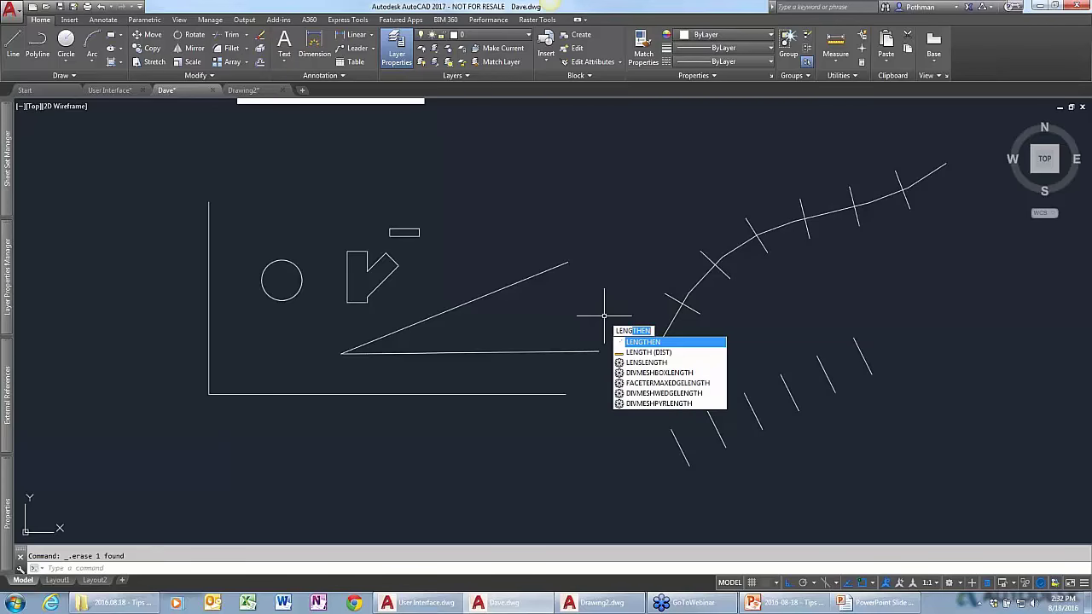
{"action": "key", "text": "Return"}
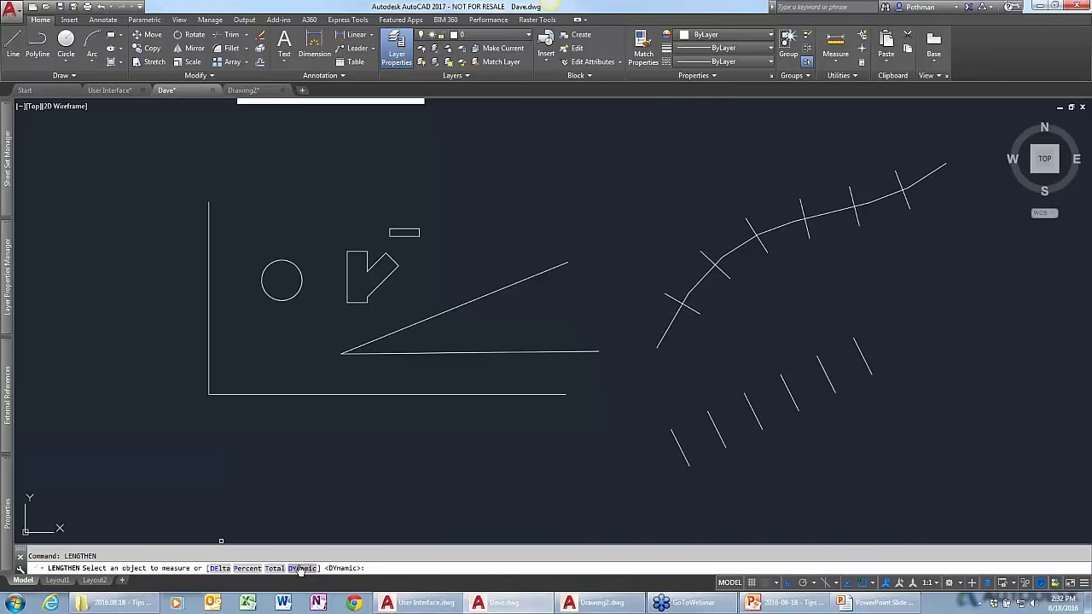
{"action": "left_click", "coordinate": [217, 568]}
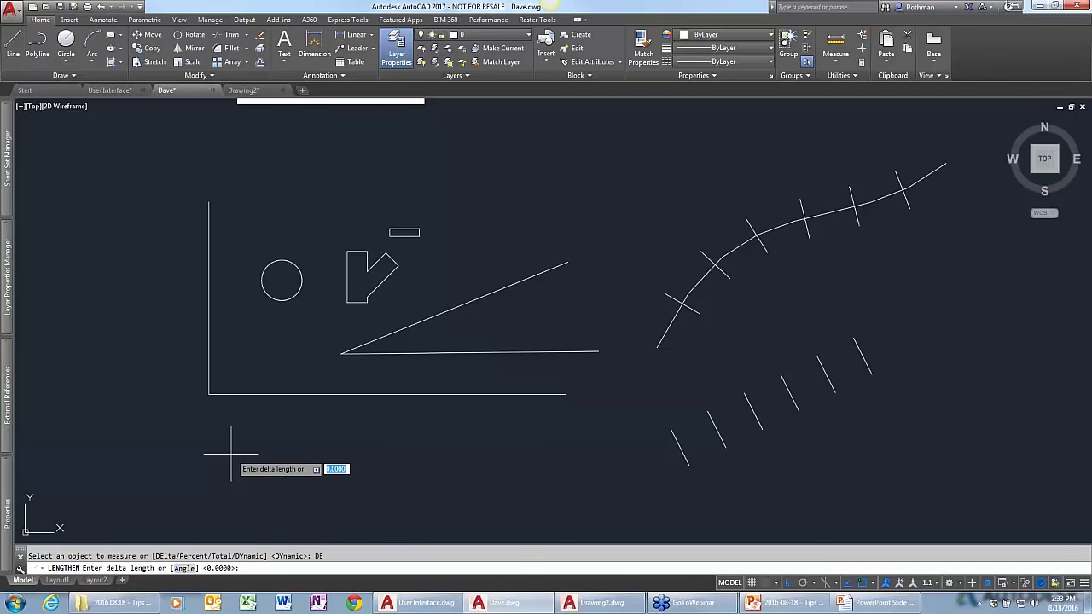
{"action": "type", "text": "2"}
{"action": "key", "text": "Return"}
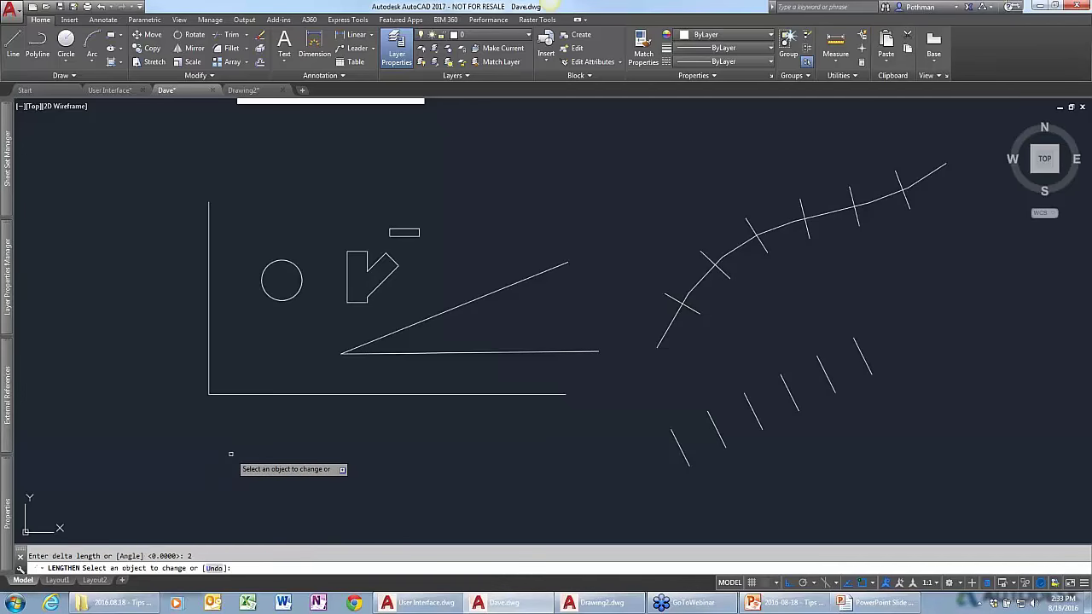
{"action": "left_click", "coordinate": [570, 264]}
{"action": "left_click", "coordinate": [632, 239]}
{"action": "left_click", "coordinate": [632, 239]}
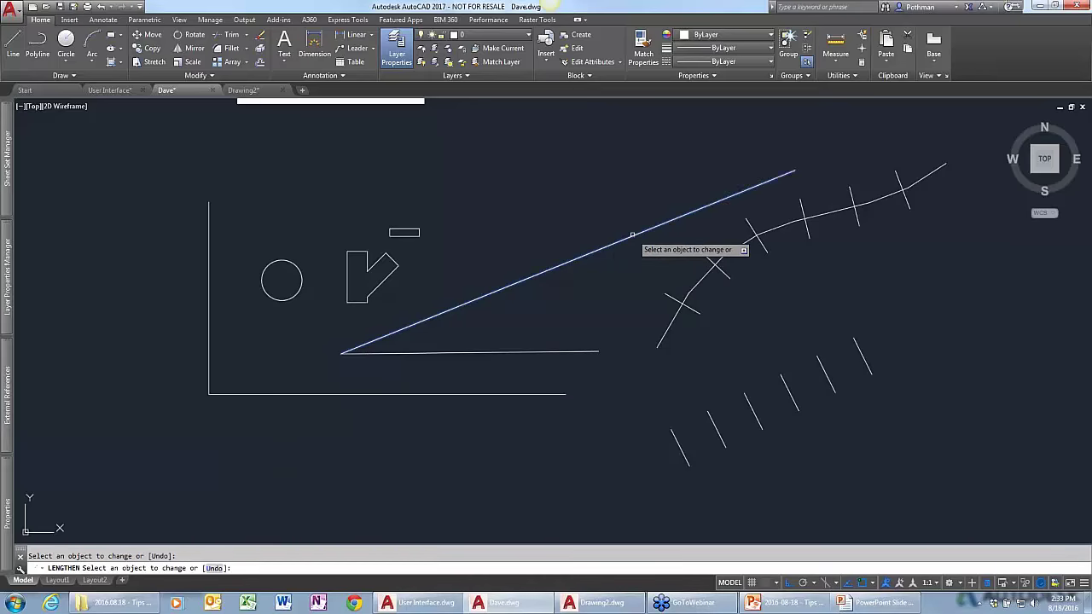
{"action": "left_click", "coordinate": [727, 197]}
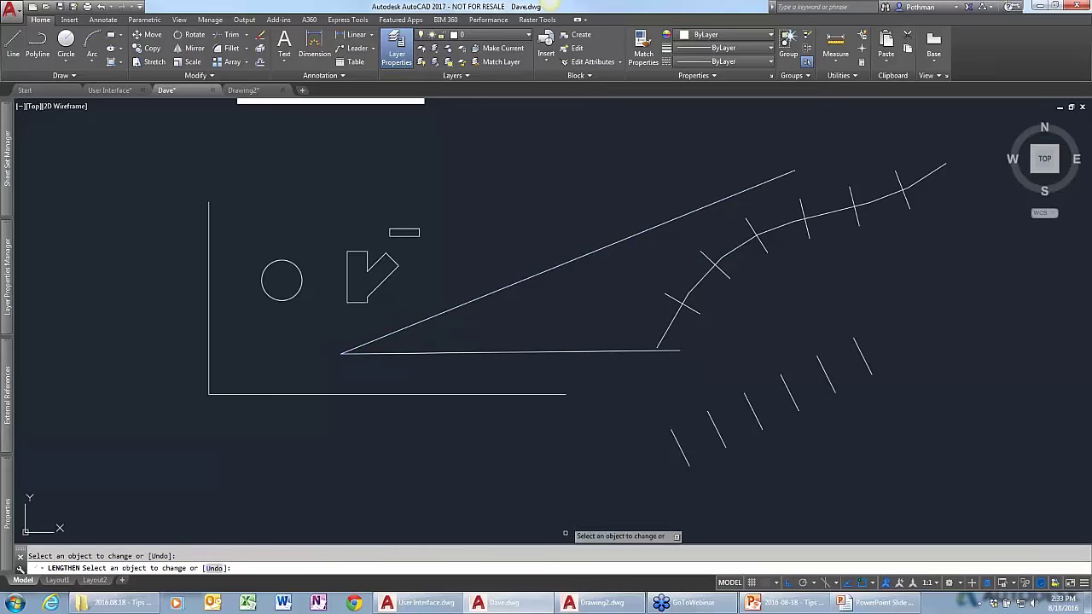
Shorten the slanted line to half its length three times using Lengthen with a 50 percent value.
{"action": "key", "text": "Return"}
{"action": "key", "text": "Return"}
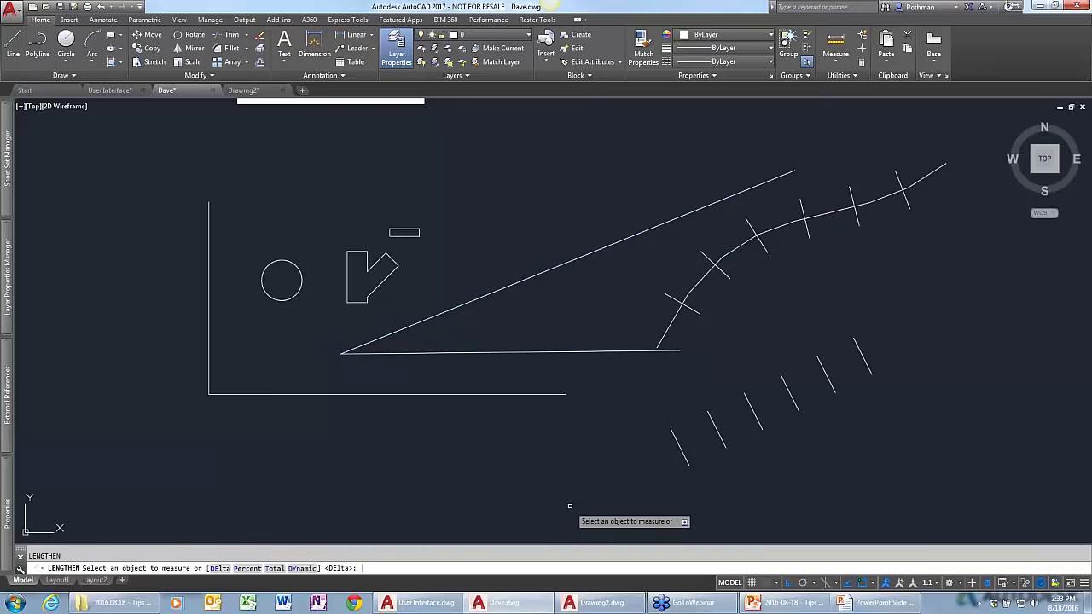
{"action": "left_click", "coordinate": [244, 568]}
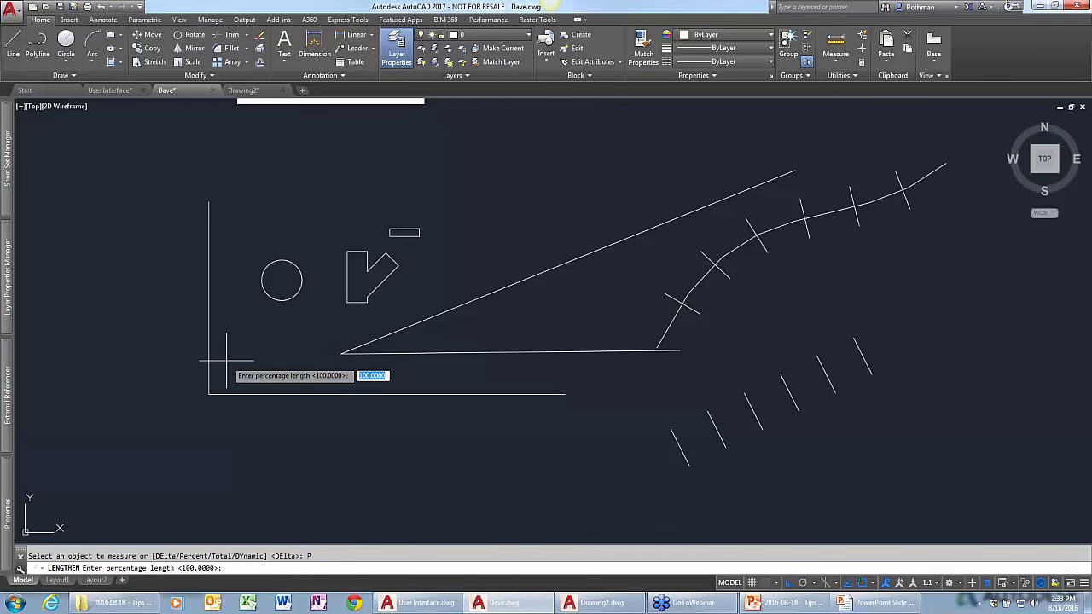
{"action": "type", "text": "50"}
{"action": "key", "text": "Return"}
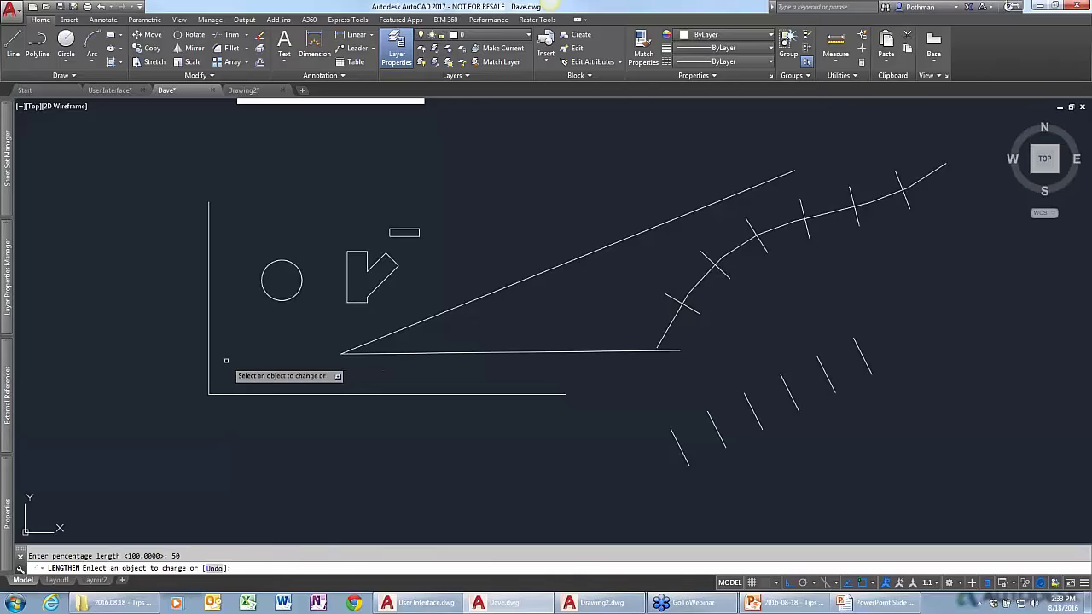
{"action": "left_click", "coordinate": [743, 191]}
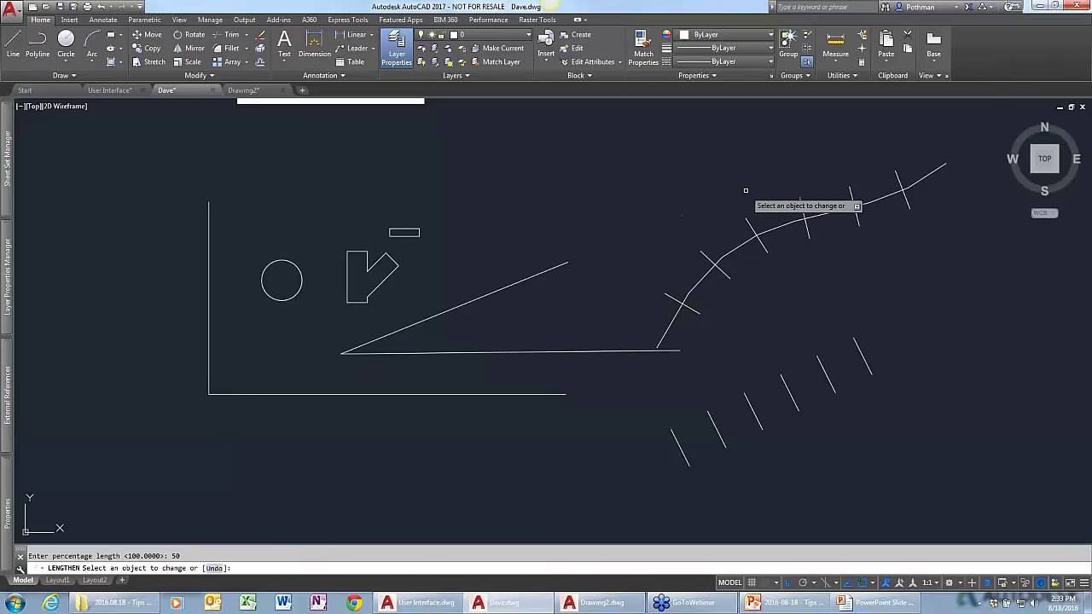
{"action": "left_click", "coordinate": [549, 265]}
{"action": "left_click", "coordinate": [443, 313]}
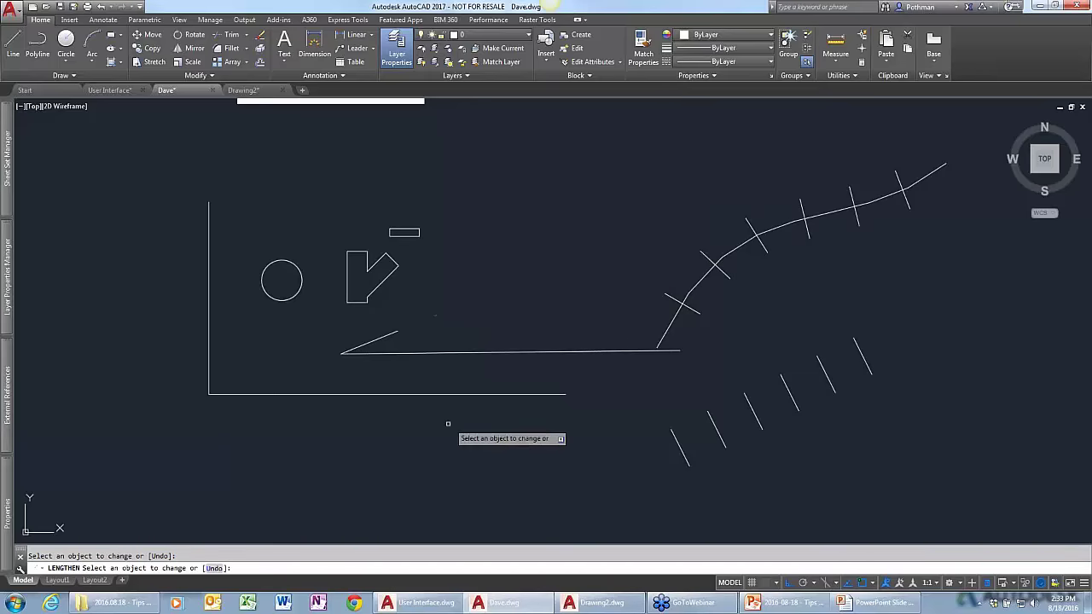
{"action": "key", "text": "Return"}
Set the slanted line, the nearly horizontal line and the long vertical line to a total length of 7 using Lengthen.
{"action": "key", "text": "Return"}
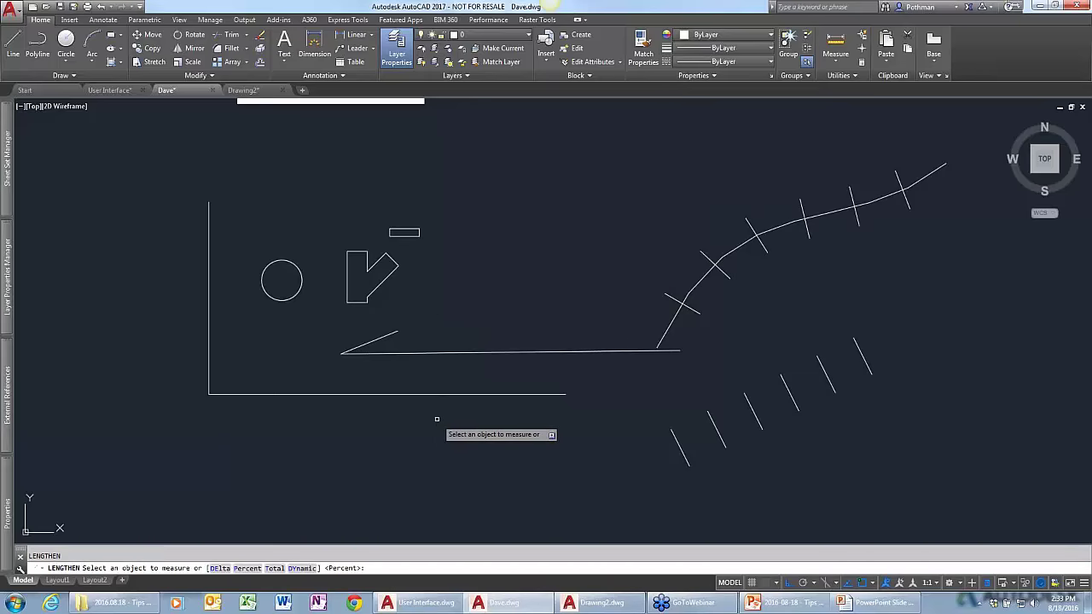
{"action": "type", "text": "t"}
{"action": "key", "text": "Return"}
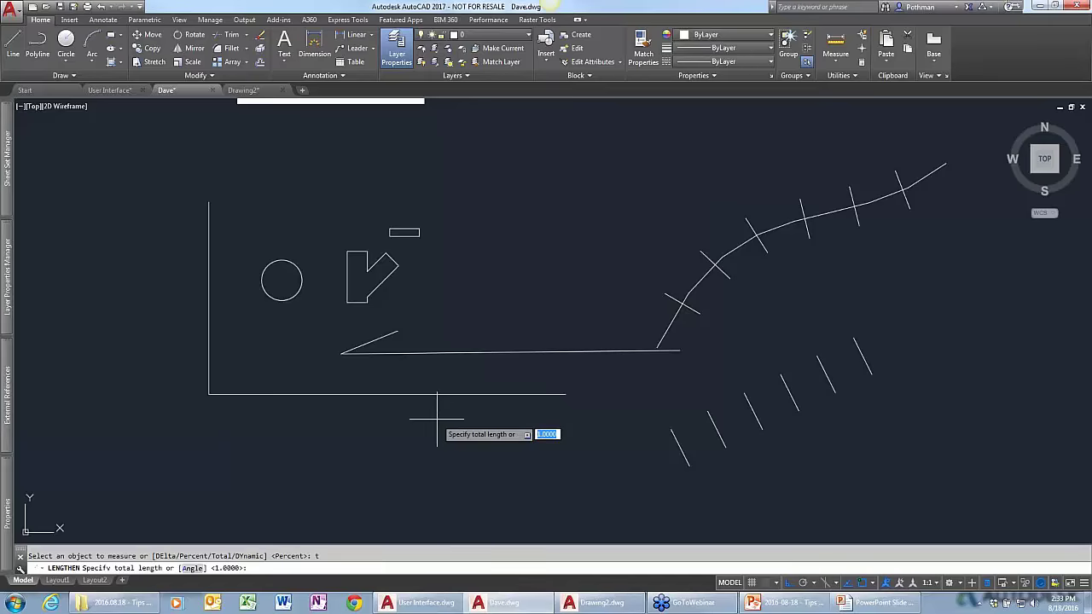
{"action": "type", "text": "7"}
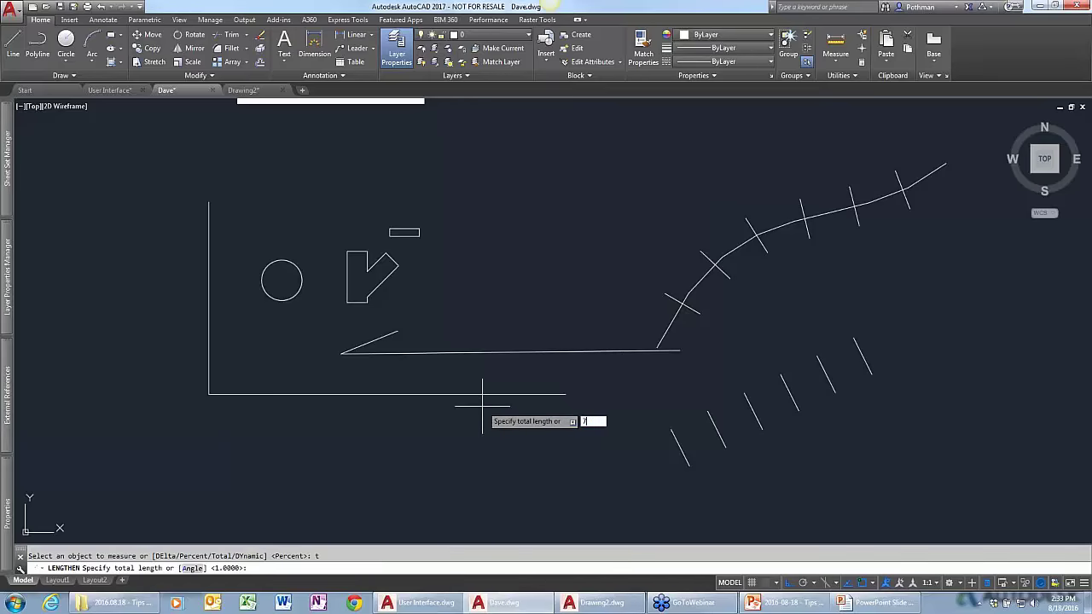
{"action": "key", "text": "Return"}
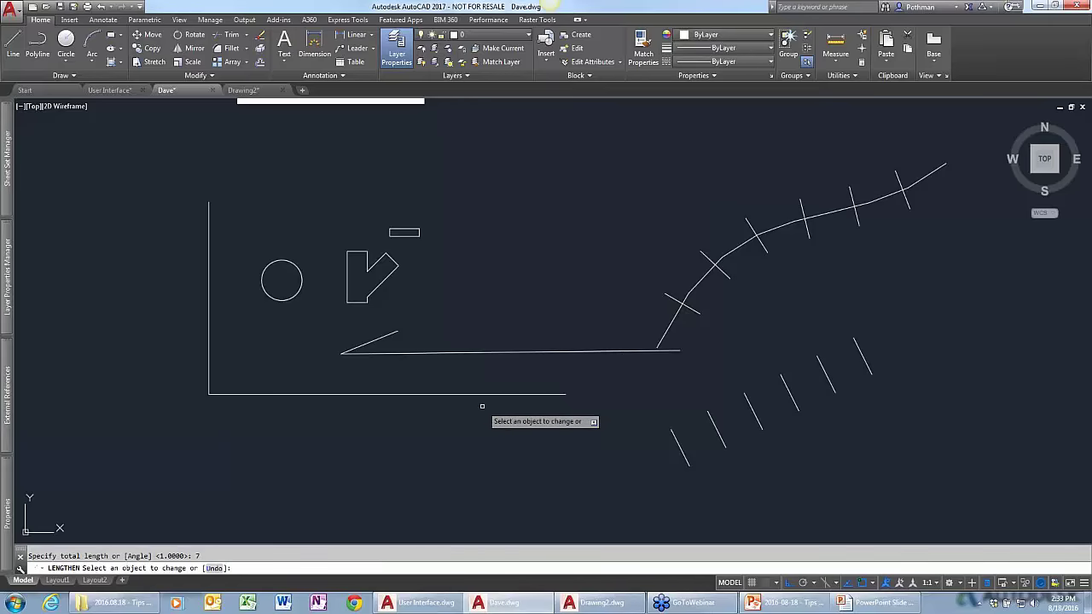
{"action": "left_click", "coordinate": [402, 333]}
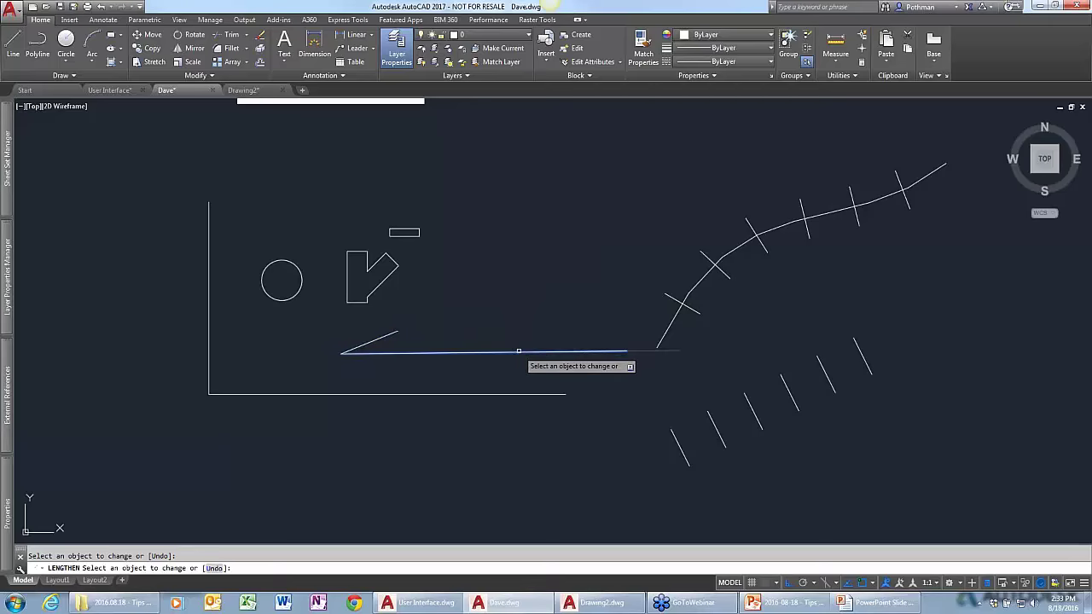
{"action": "left_click", "coordinate": [402, 337]}
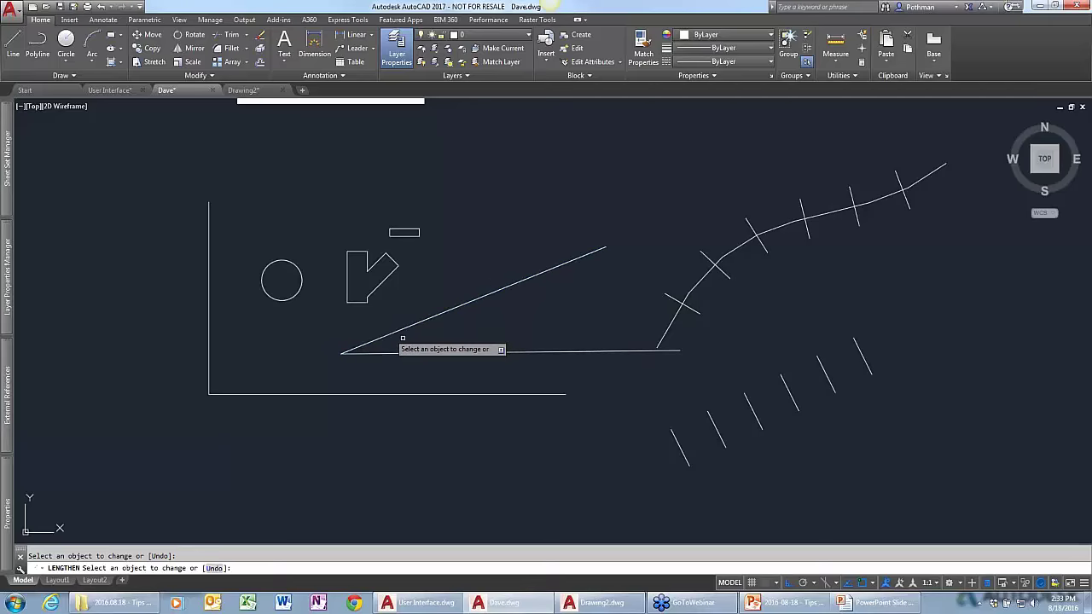
{"action": "left_click", "coordinate": [469, 357]}
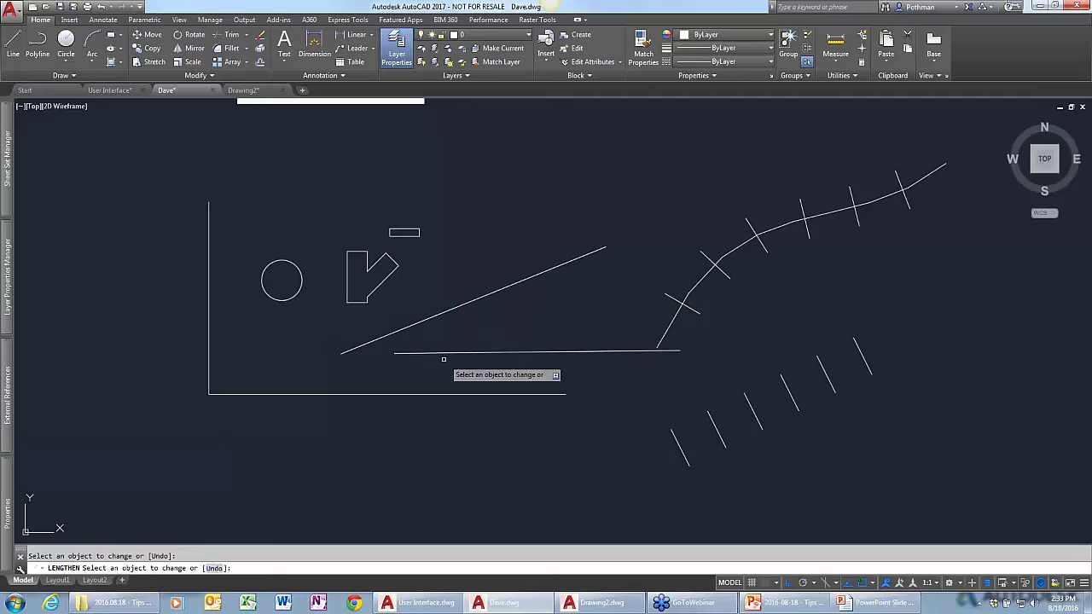
{"action": "left_click", "coordinate": [207, 227]}
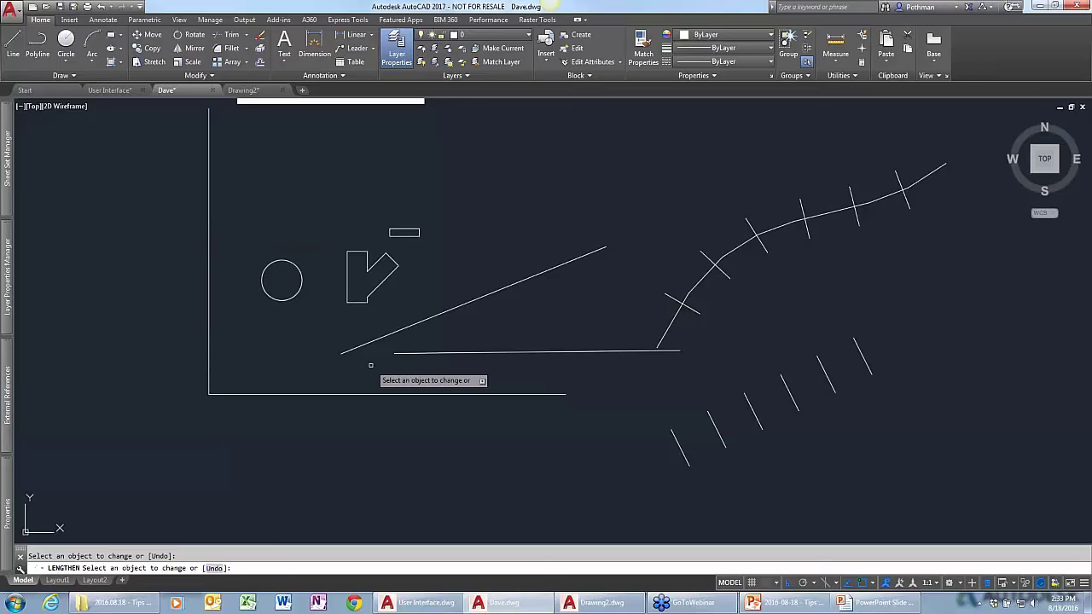
{"action": "key", "text": "Return"}
Shorten the slanted line freely from its upper end with Lengthen's Dynamic option, placing the new endpoint above the nearly horizontal line.
{"action": "key", "text": "Return"}
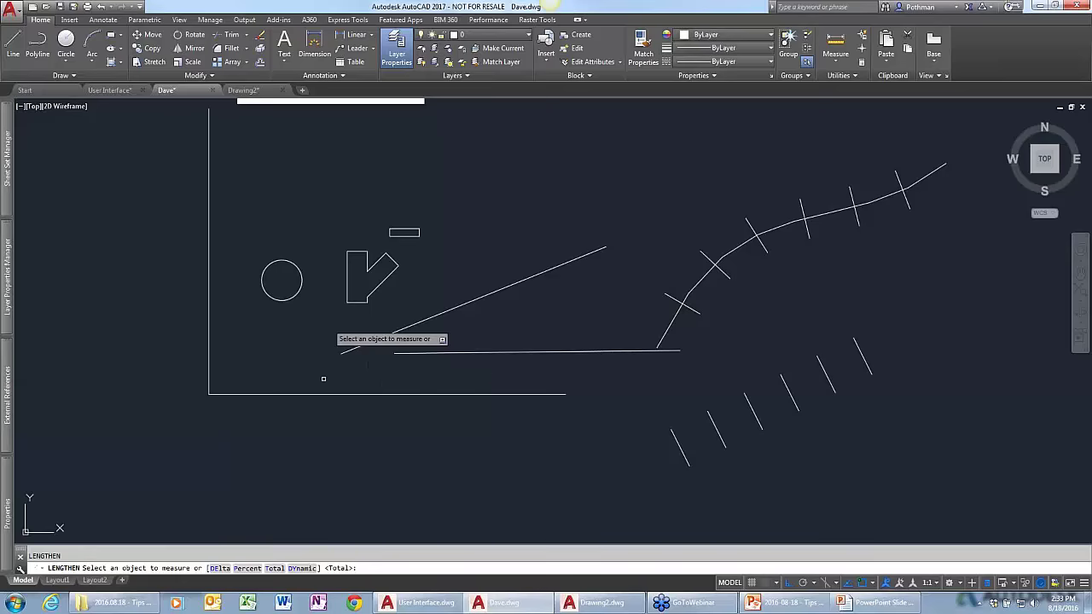
{"action": "left_click", "coordinate": [302, 567]}
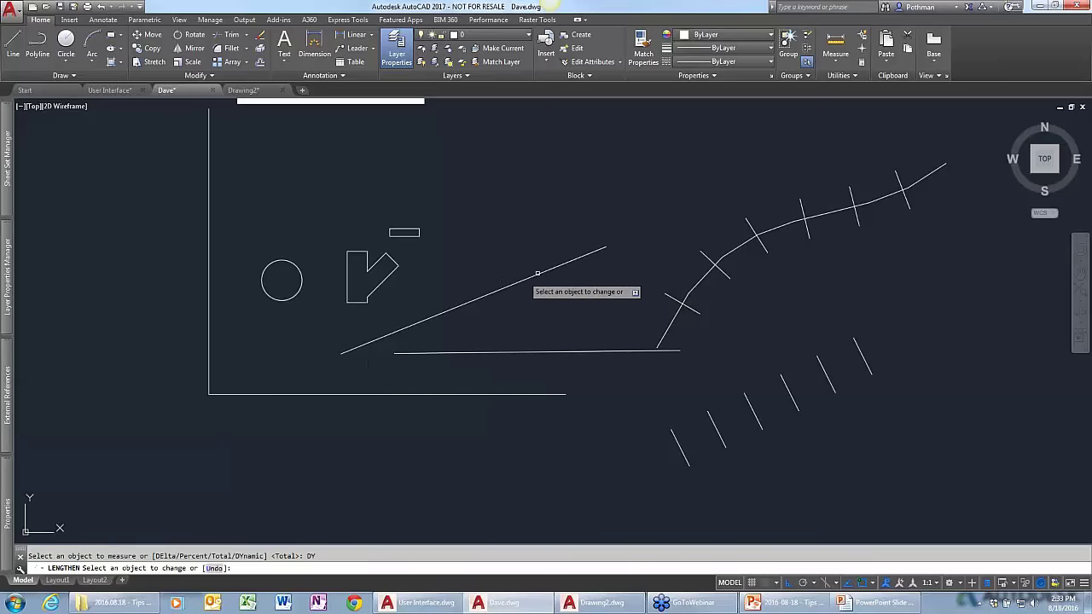
{"action": "left_click", "coordinate": [555, 265]}
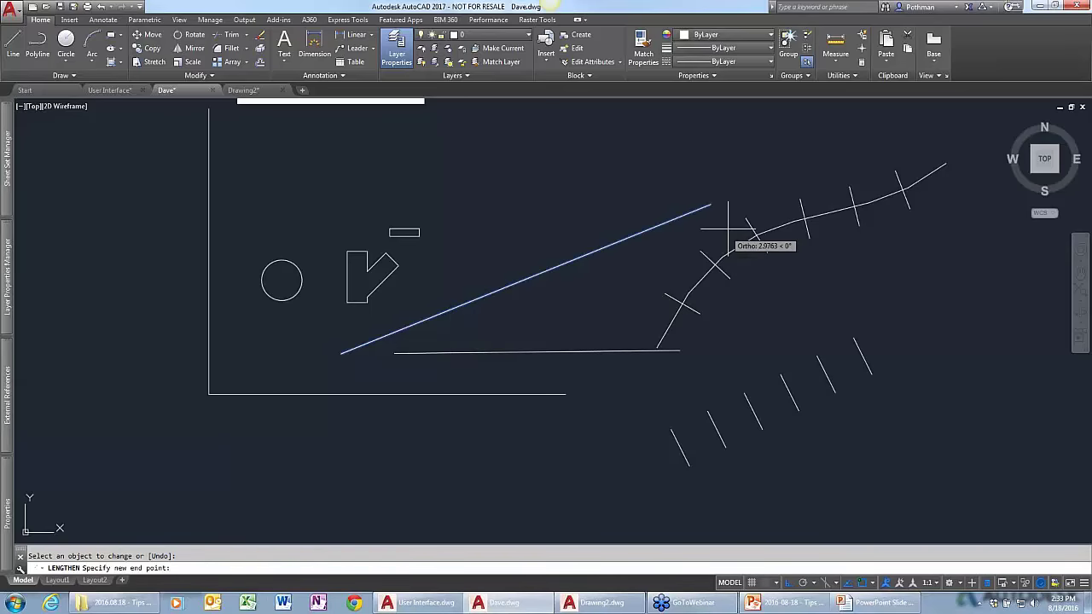
{"action": "left_click", "coordinate": [508, 315]}
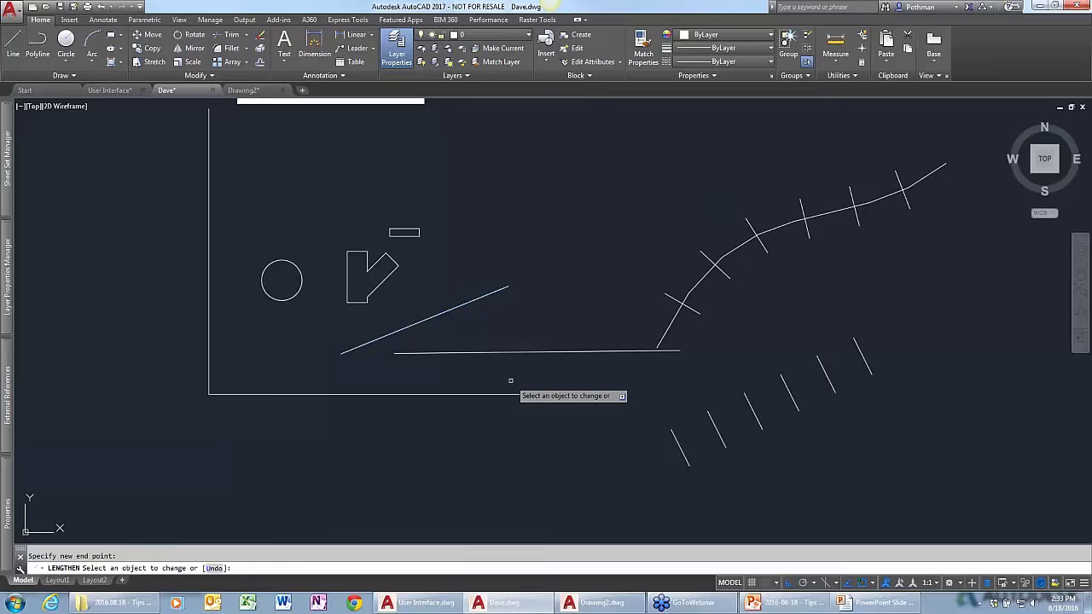
{"action": "key", "text": "Return"}
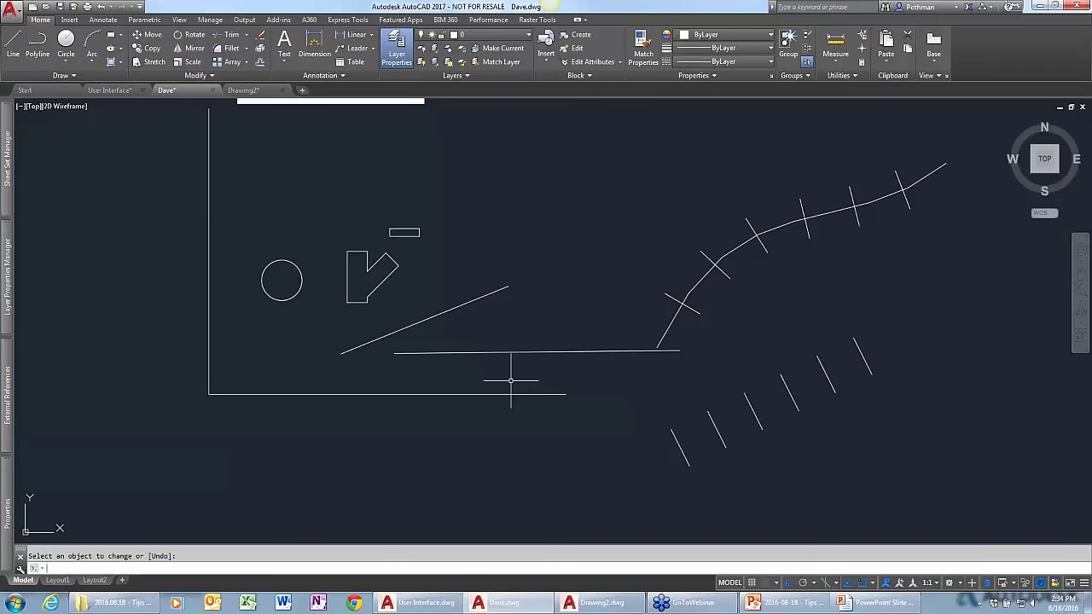
Align the small rectangle to the Y-shape's slanted end, matching bottom midpoint to midpoint and lower-left corner to upper corner, plus a third point pair.
{"action": "scroll", "coordinate": [392, 263], "scroll_direction": "up", "scroll_amount": 2}
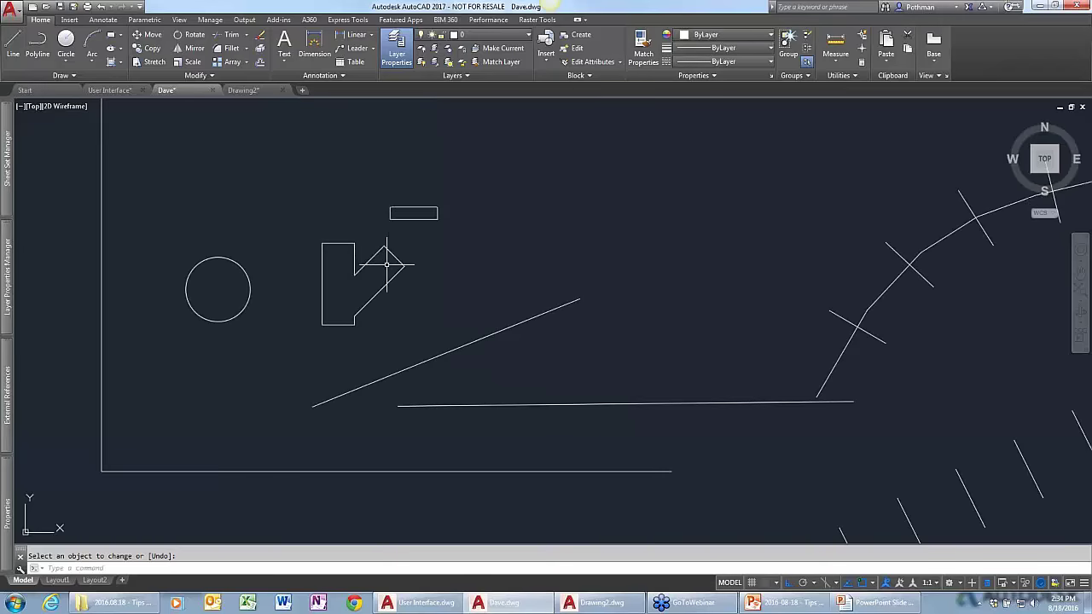
{"action": "scroll", "coordinate": [401, 243], "scroll_direction": "up", "scroll_amount": 1}
{"action": "scroll", "coordinate": [407, 307], "scroll_direction": "up", "scroll_amount": 1}
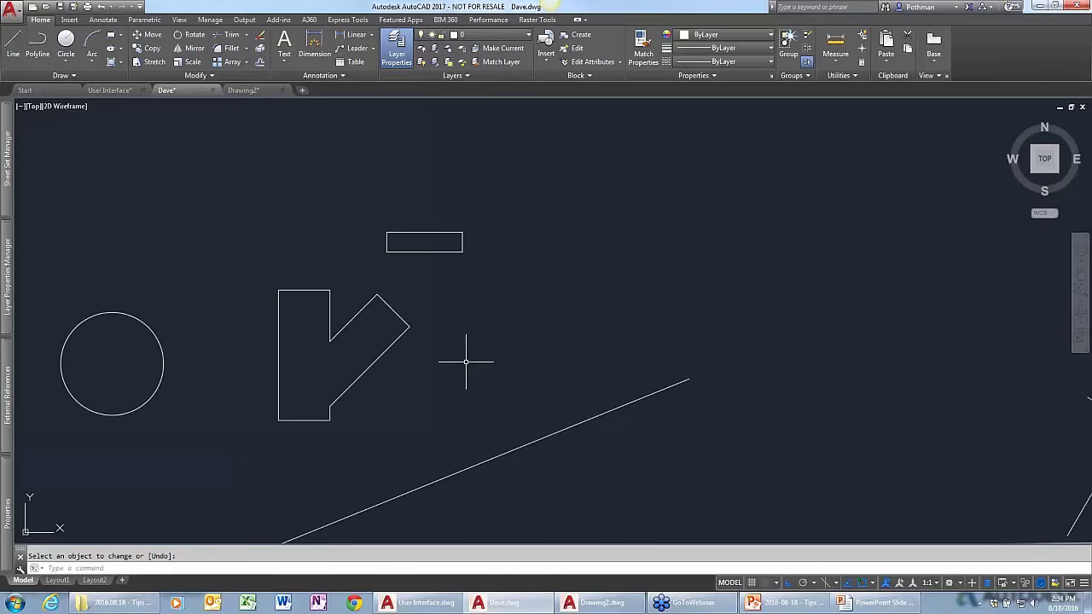
{"action": "left_click", "coordinate": [215, 79]}
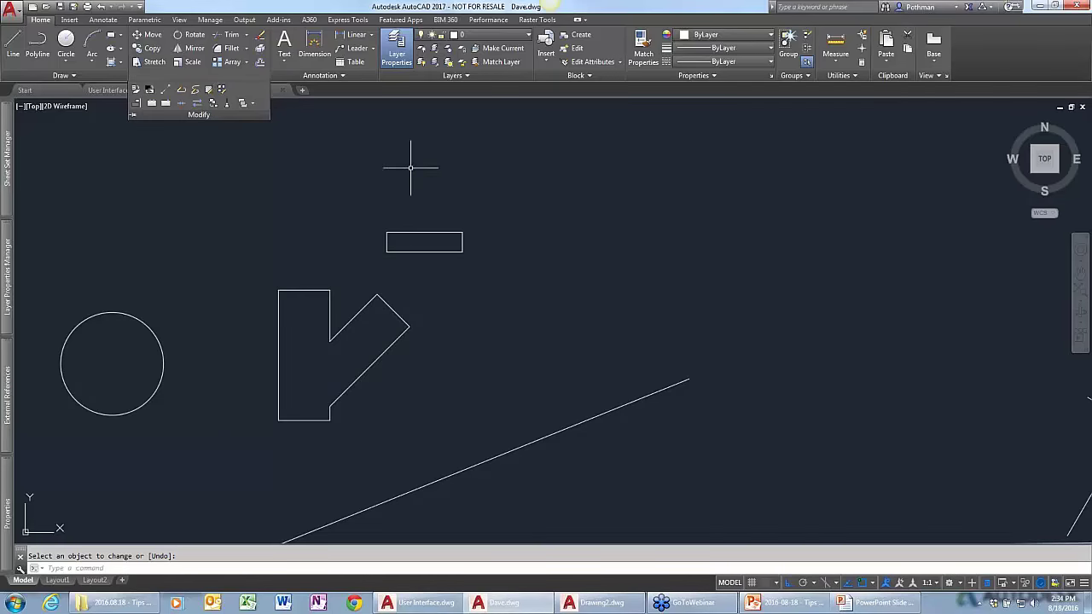
{"action": "key", "text": "Escape"}
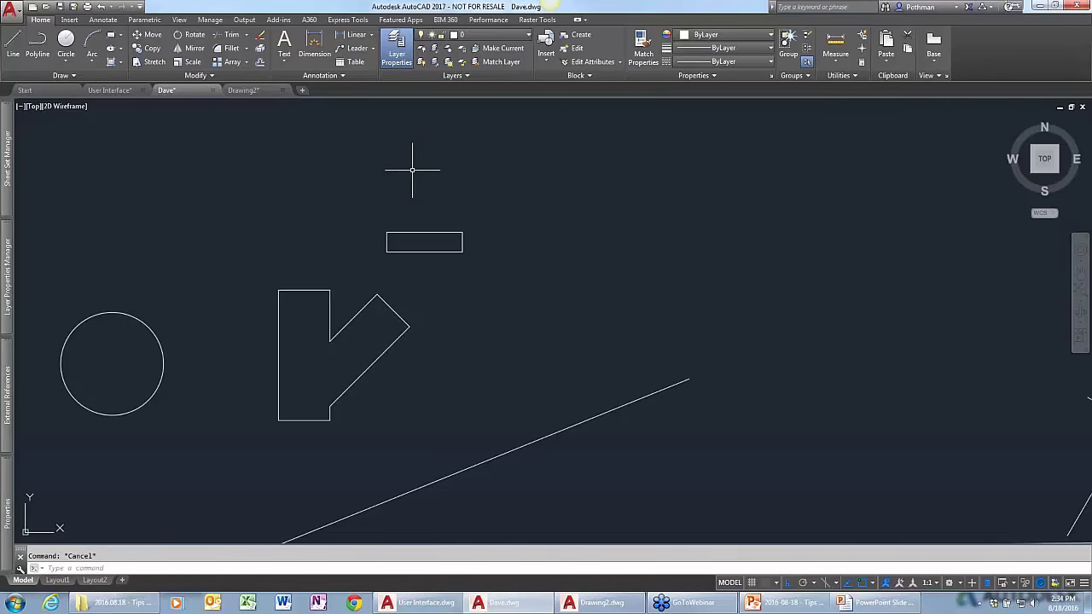
{"action": "type", "text": "aligh"}
{"action": "key", "text": "BackSpace"}
{"action": "type", "text": "n"}
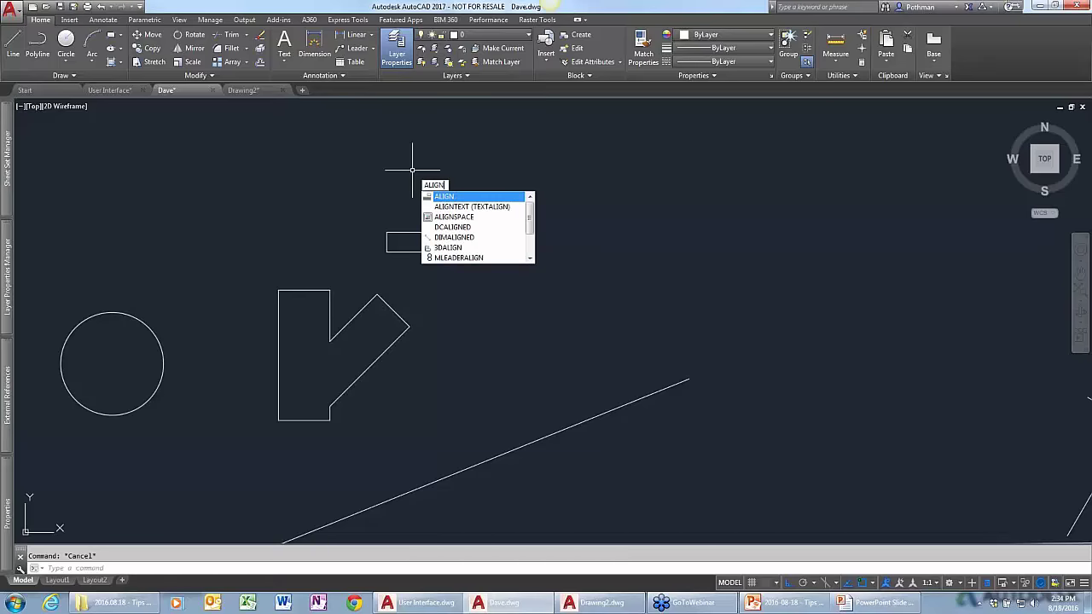
{"action": "key", "text": "Escape"}
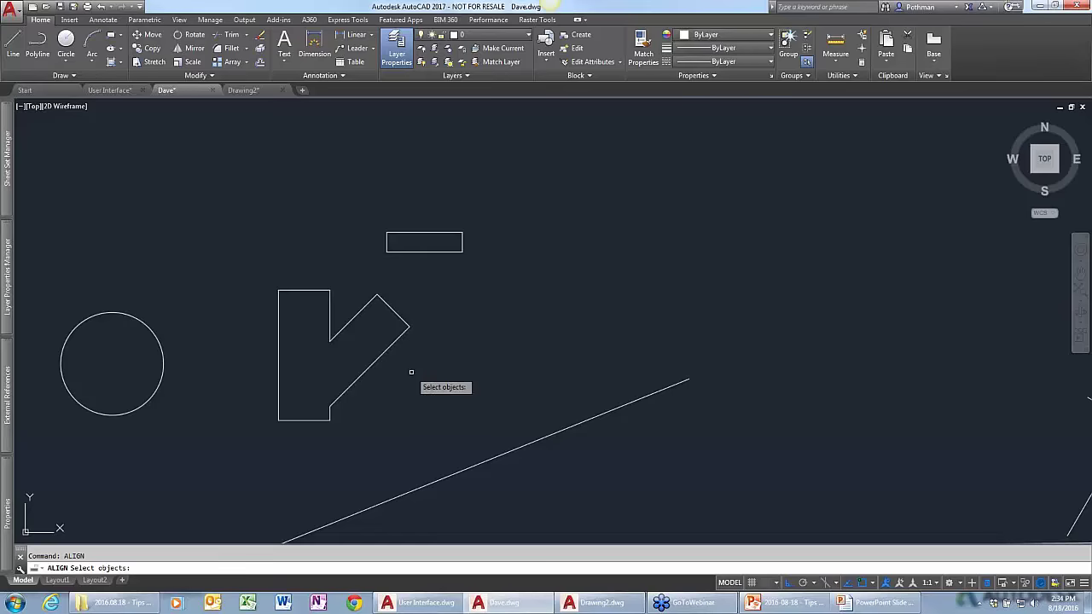
{"action": "left_click", "coordinate": [433, 252]}
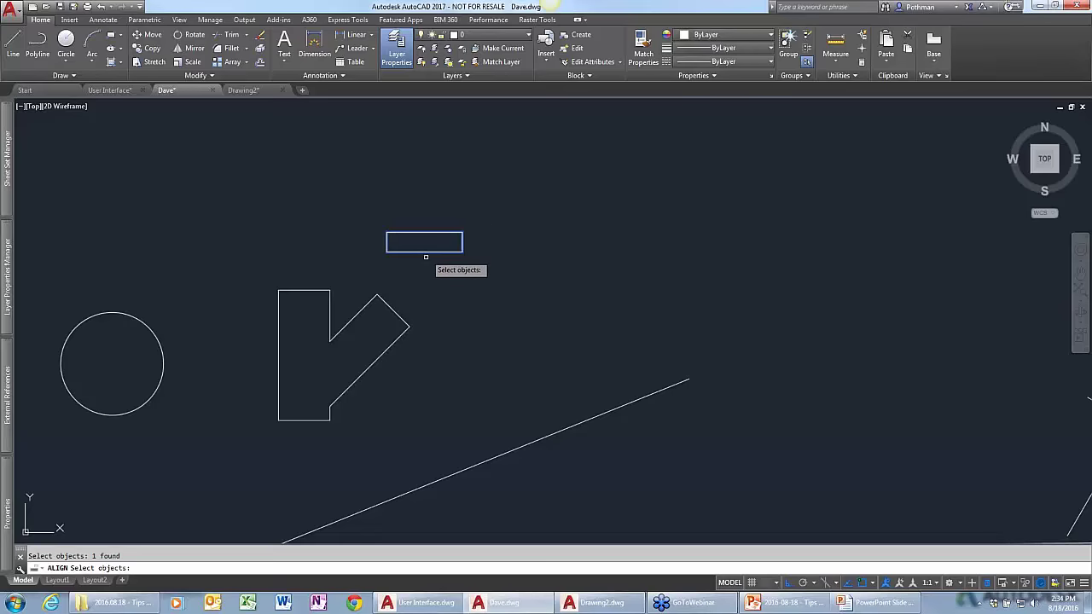
{"action": "key", "text": "Return"}
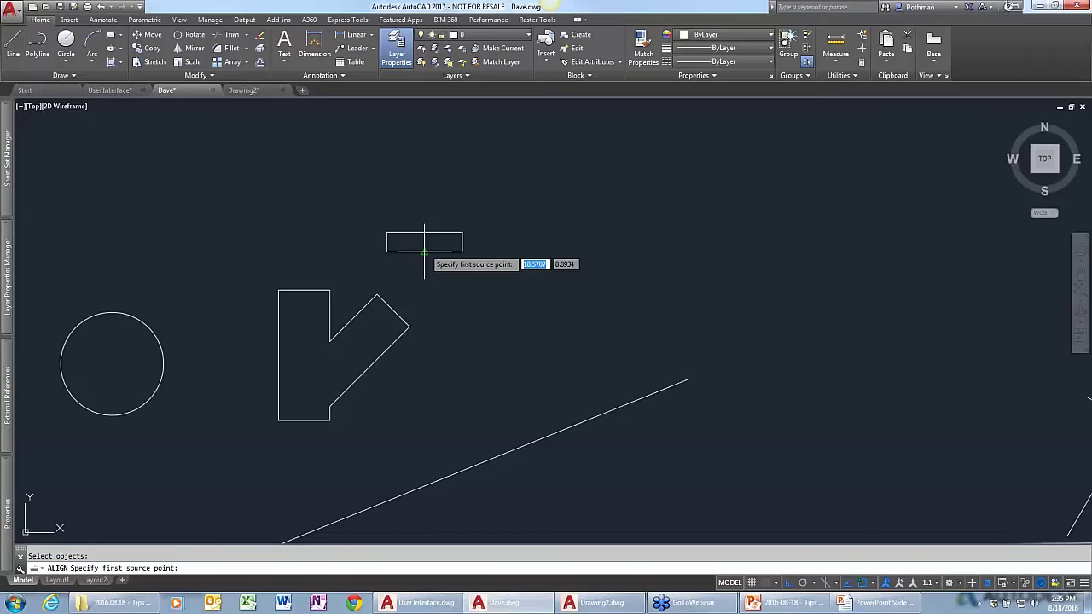
{"action": "left_click", "coordinate": [424, 251]}
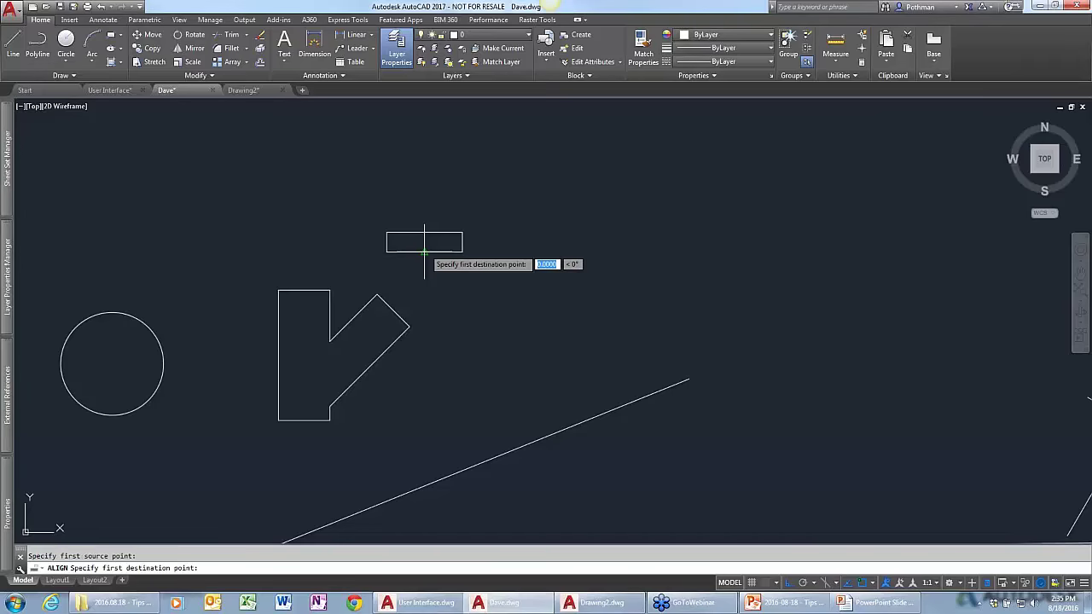
{"action": "left_click", "coordinate": [392, 311]}
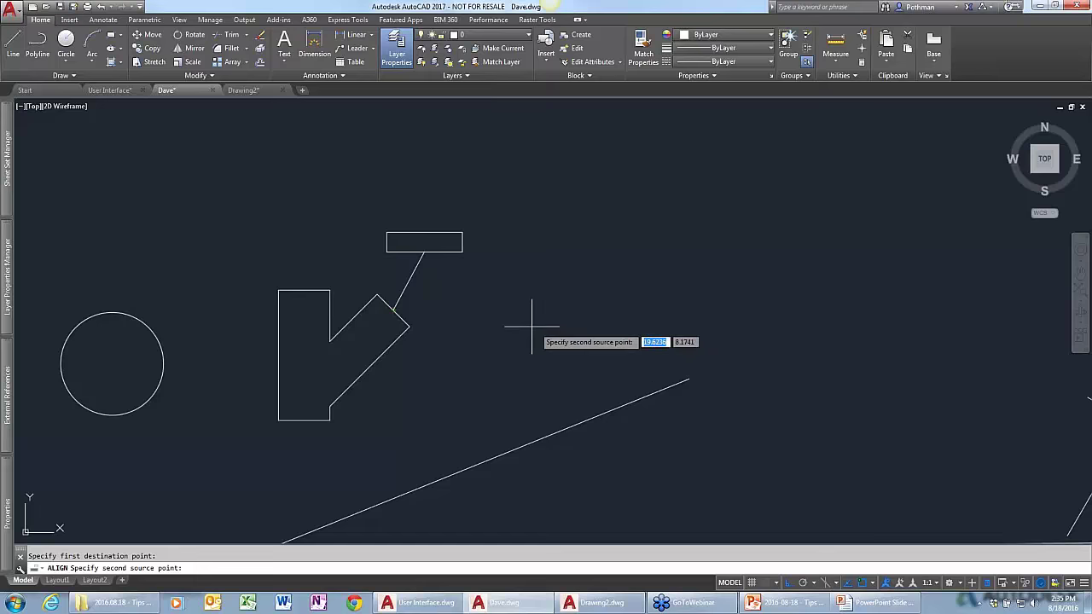
{"action": "left_click", "coordinate": [386, 251]}
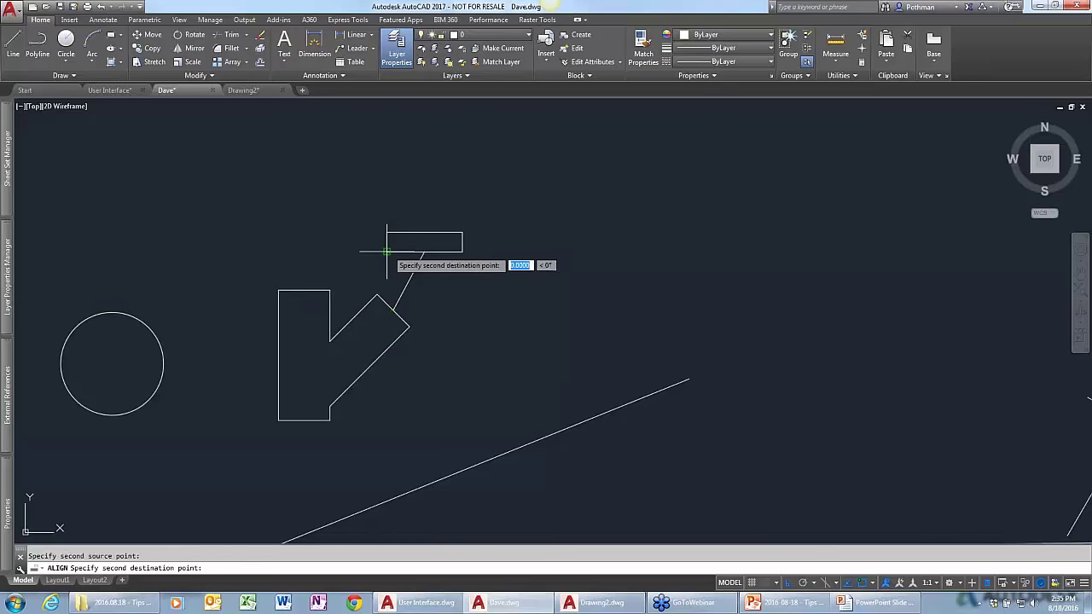
{"action": "left_click", "coordinate": [377, 295]}
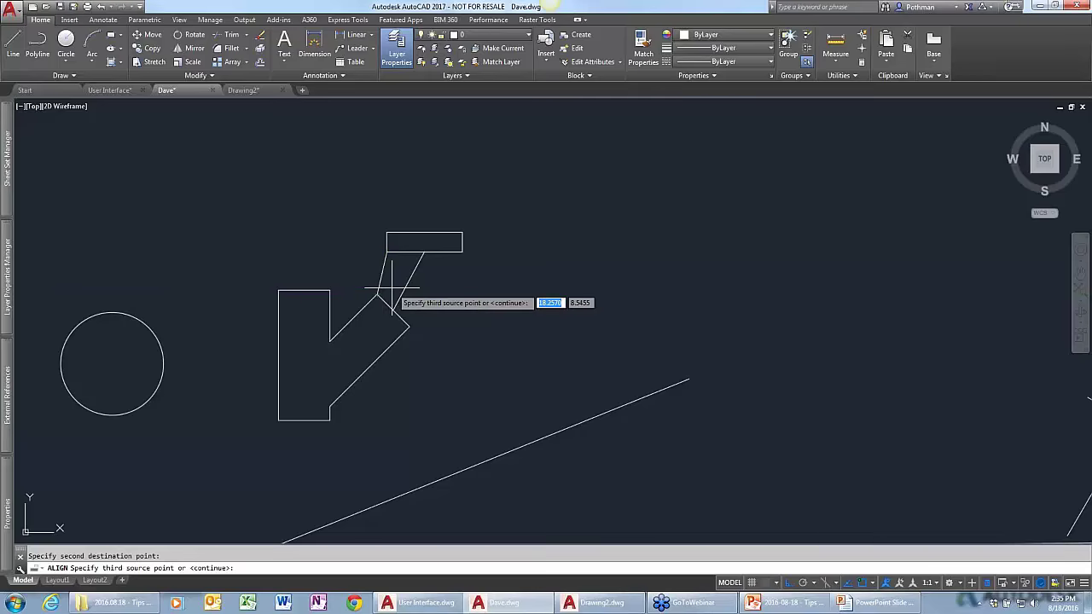
{"action": "left_click", "coordinate": [460, 255]}
{"action": "left_click", "coordinate": [408, 323]}
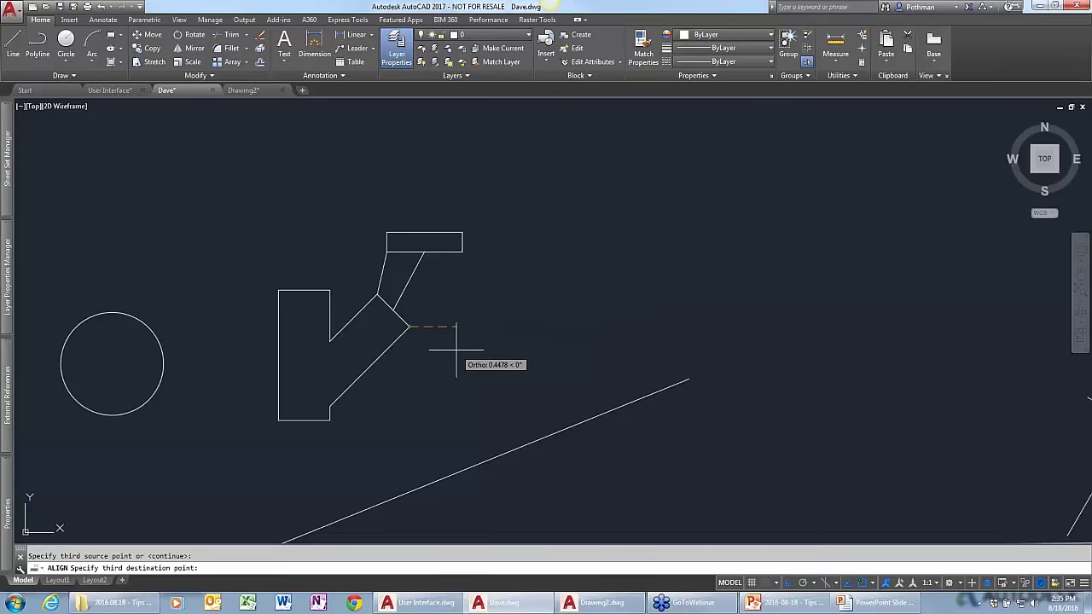
{"action": "left_click", "coordinate": [461, 246]}
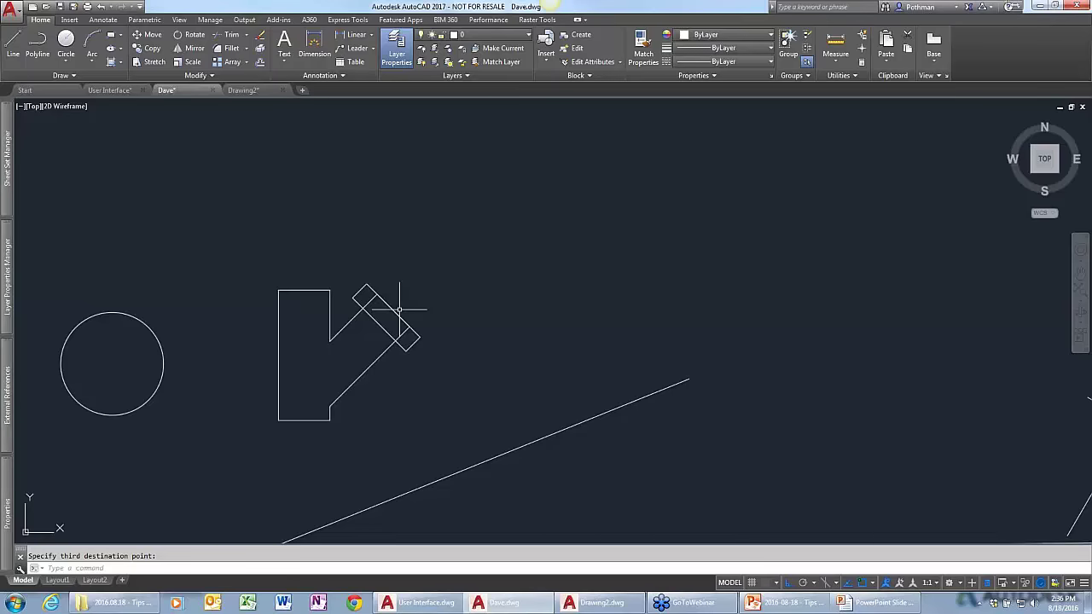
Switch to the User Interface drawing and display the management tools for action recording, customization and CAD standards.
{"action": "left_click", "coordinate": [109, 90]}
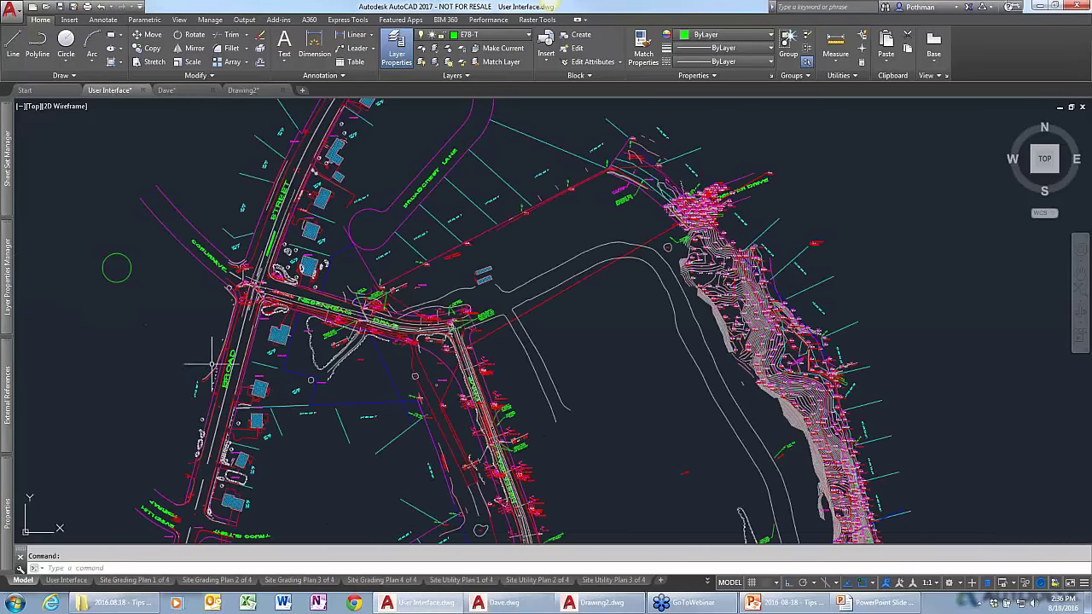
{"action": "middle_click_drag", "start_coordinate": [186, 367], "coordinate": [256, 339]}
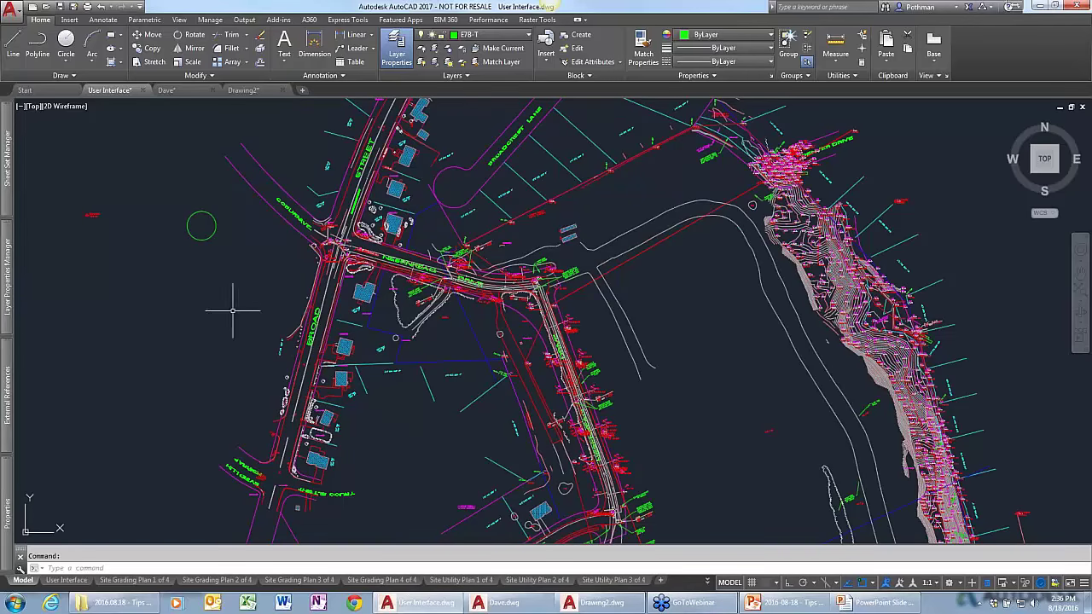
{"action": "left_click", "coordinate": [211, 20]}
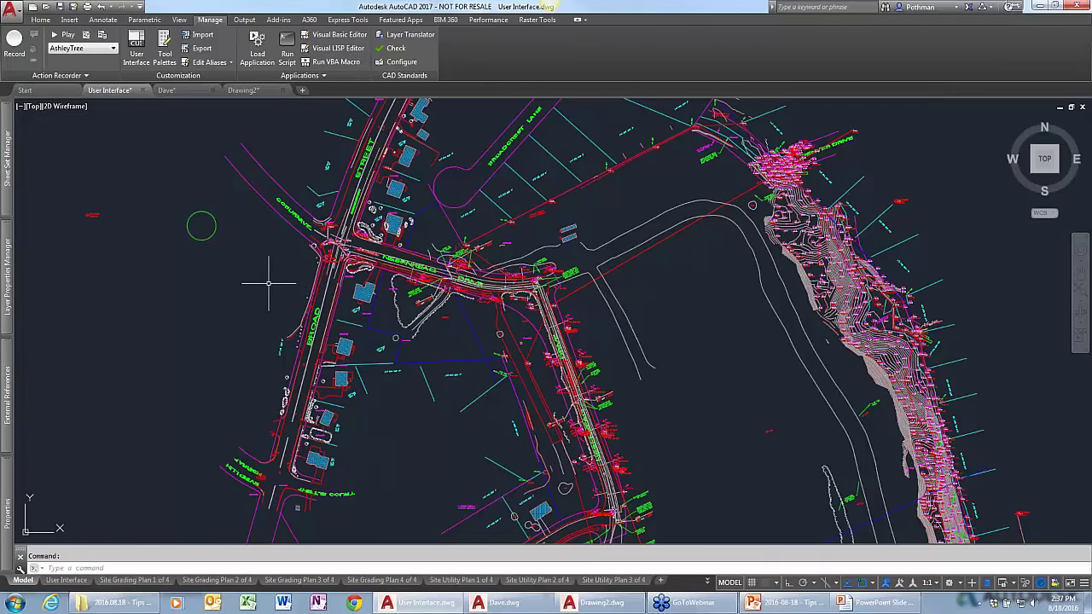
Start recording an action macro in an empty area beside the road and begin a line with a pause for user input at its first point.
{"action": "scroll", "coordinate": [269, 283], "scroll_direction": "up", "scroll_amount": 4}
{"action": "scroll", "coordinate": [284, 288], "scroll_direction": "up", "scroll_amount": 4}
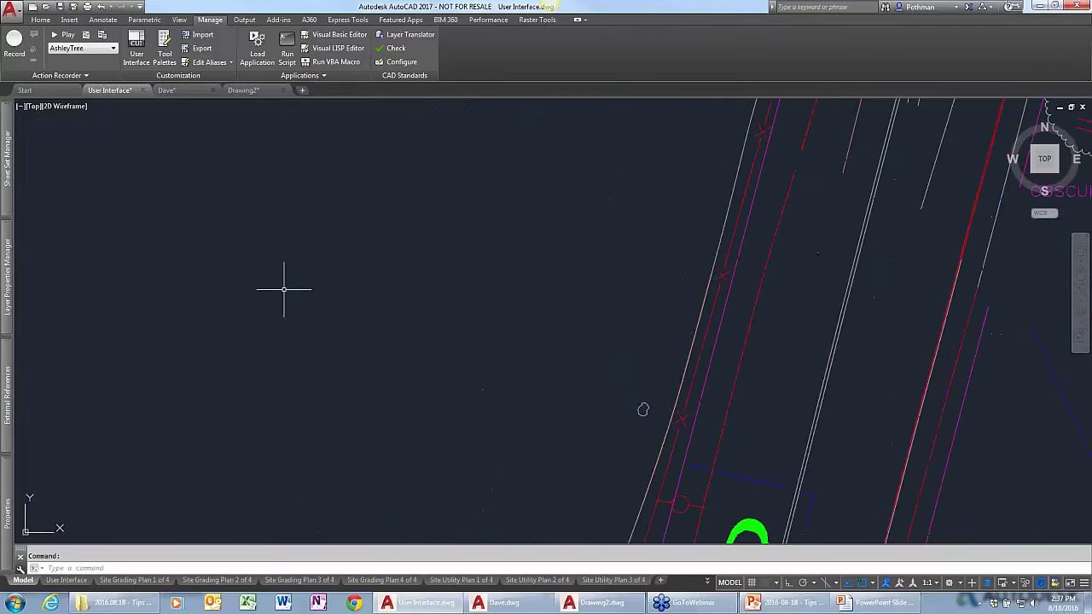
{"action": "scroll", "coordinate": [284, 289], "scroll_direction": "up", "scroll_amount": 2}
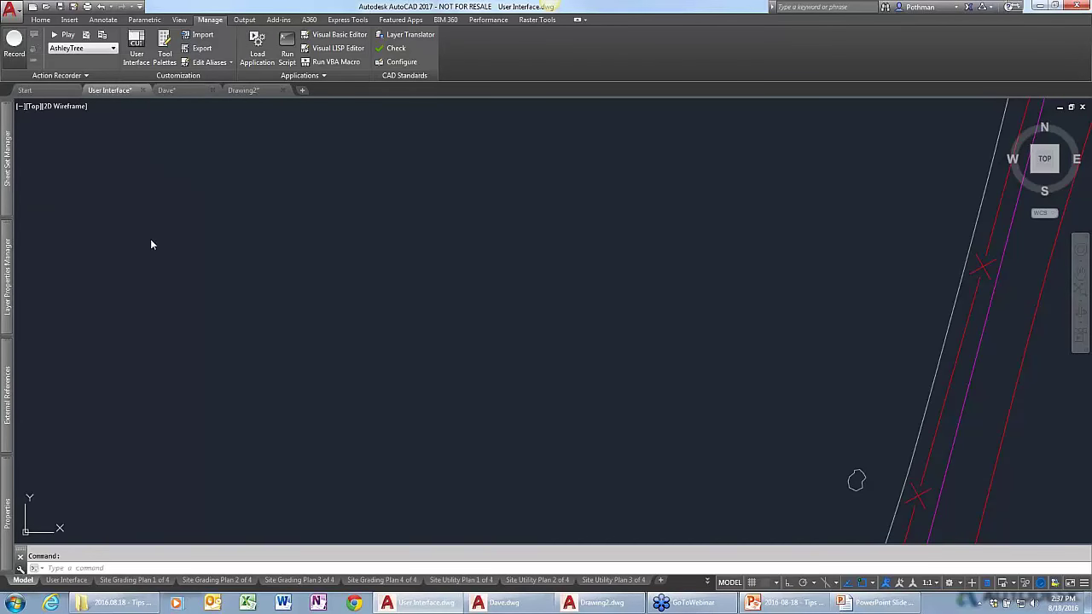
{"action": "left_click", "coordinate": [15, 40]}
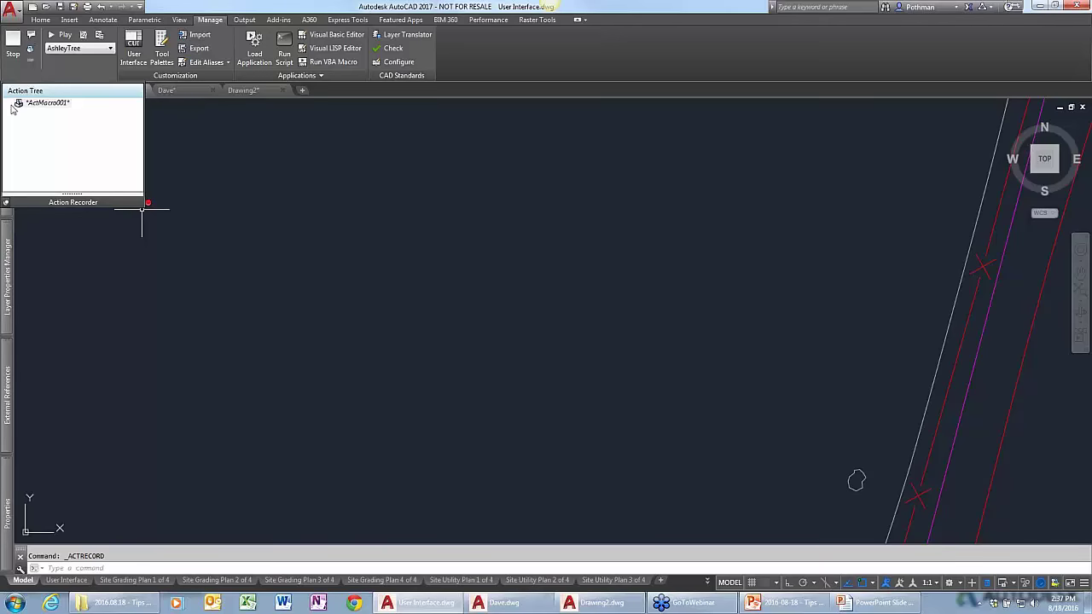
{"action": "right_click", "coordinate": [52, 143]}
{"action": "type", "text": "line"}
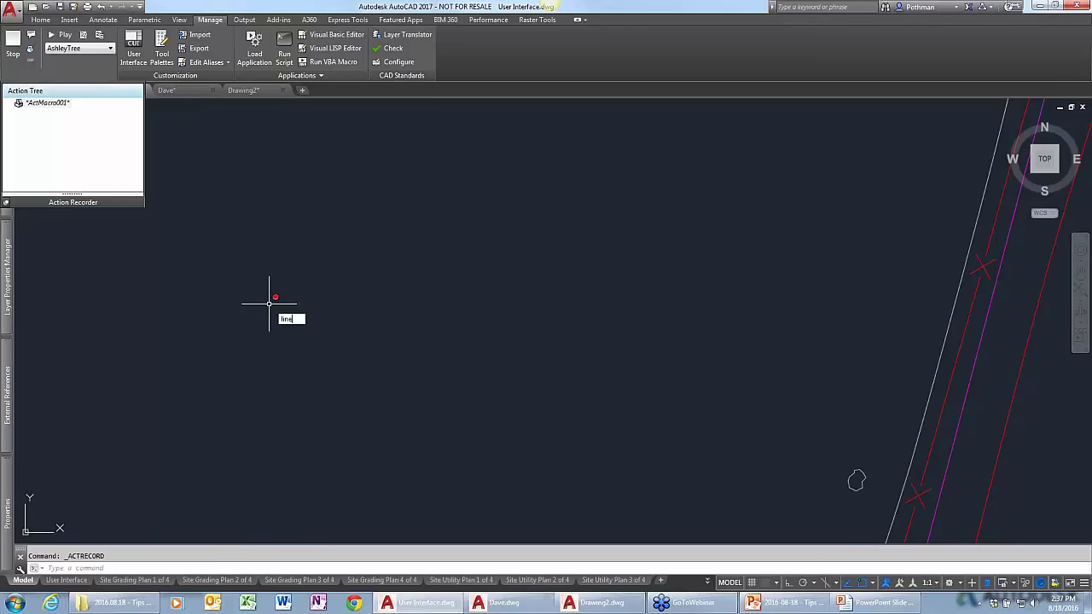
{"action": "key", "text": "Return"}
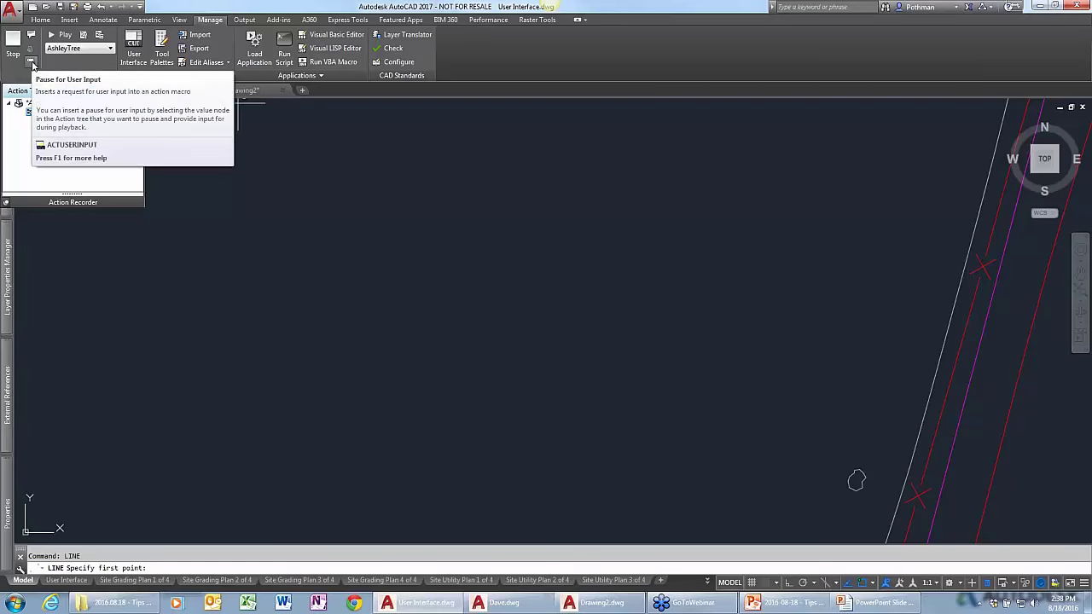
{"action": "left_click", "coordinate": [31, 63]}
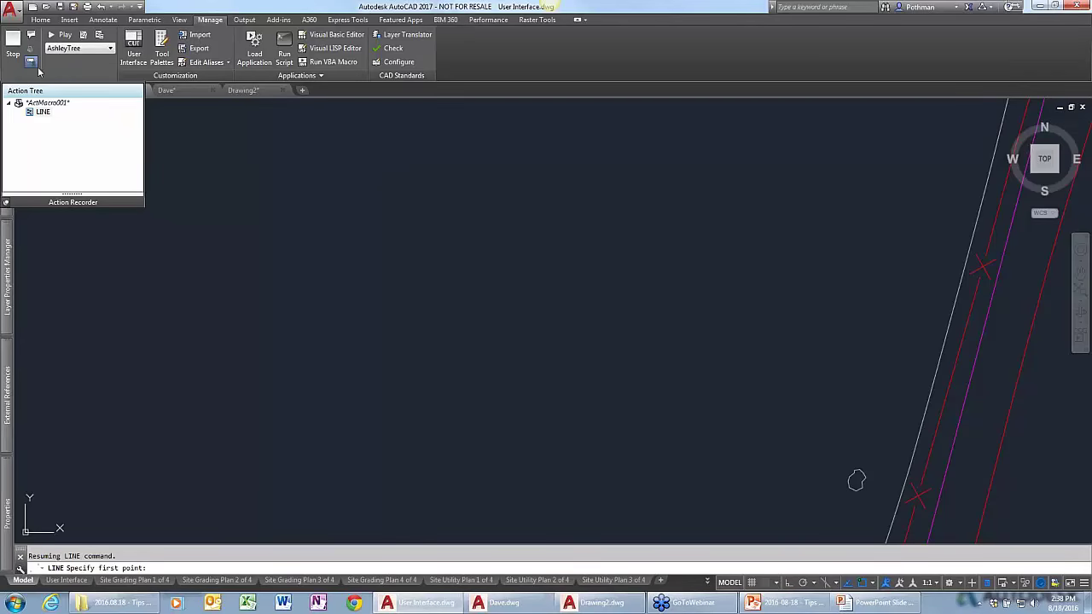
Draw a single horizontal line 8 units long to the right from a picked point, with Ortho on.
{"action": "left_click", "coordinate": [523, 304]}
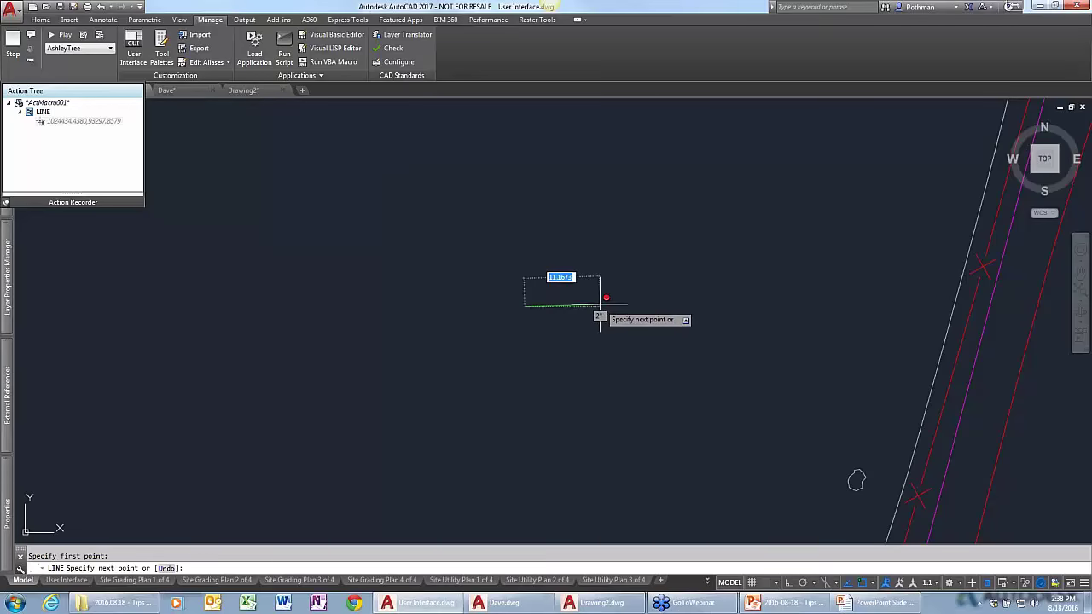
{"action": "key", "text": "F8"}
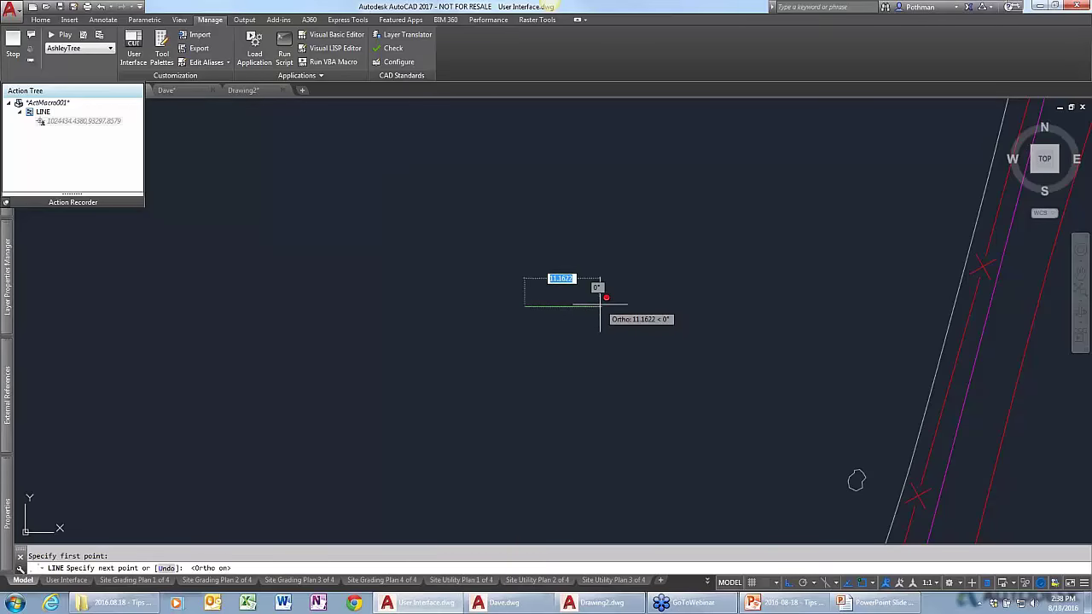
{"action": "type", "text": "8"}
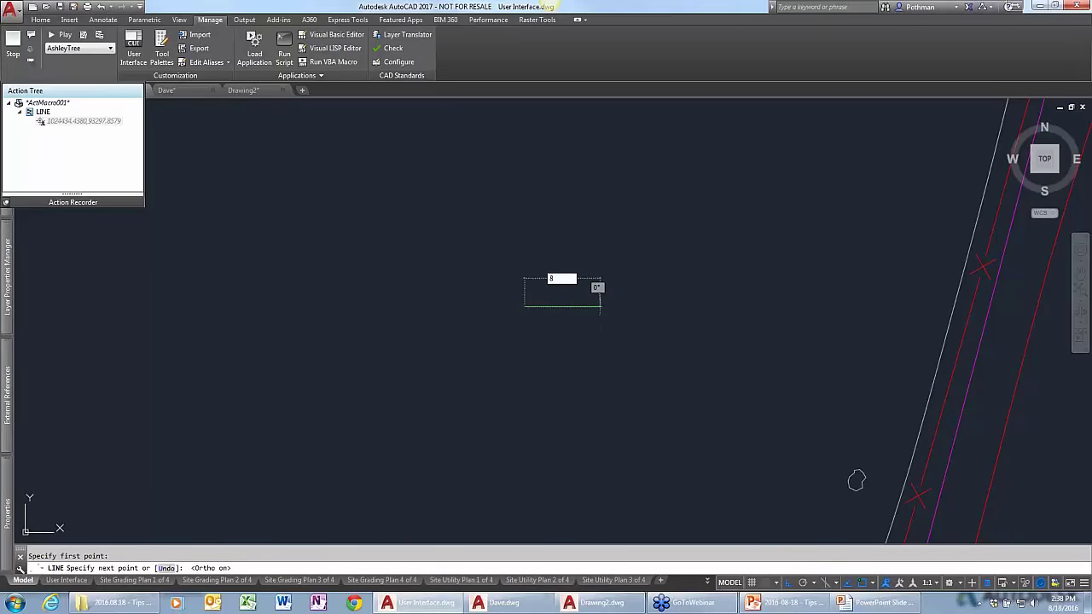
{"action": "key", "text": "Return"}
{"action": "key", "text": "Return"}
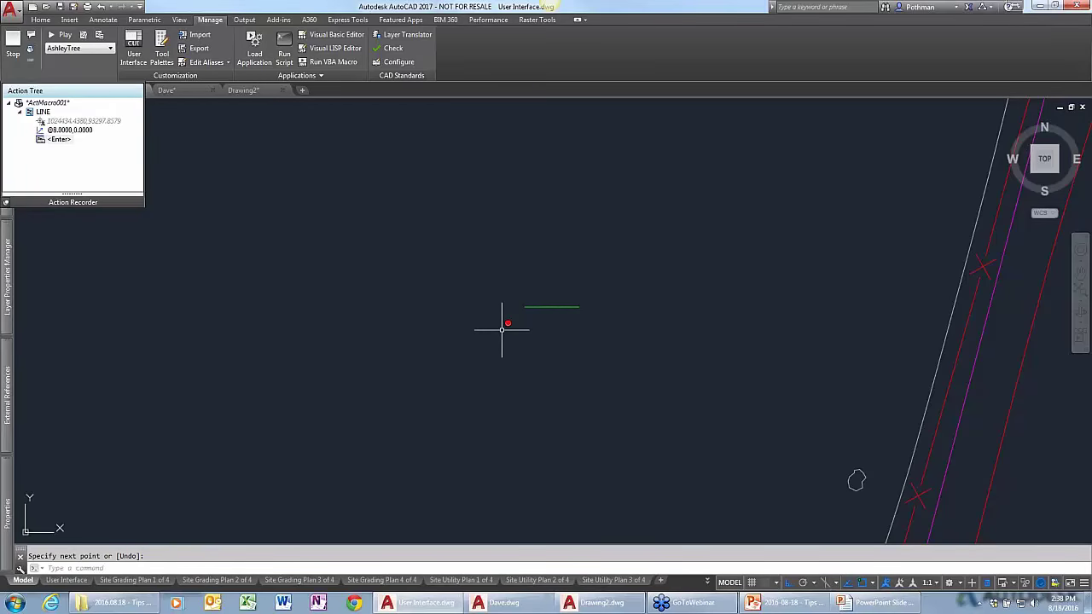
Create a polar array of the horizontal line centred on its left endpoint.
{"action": "type", "text": "array"}
{"action": "key", "text": "Return"}
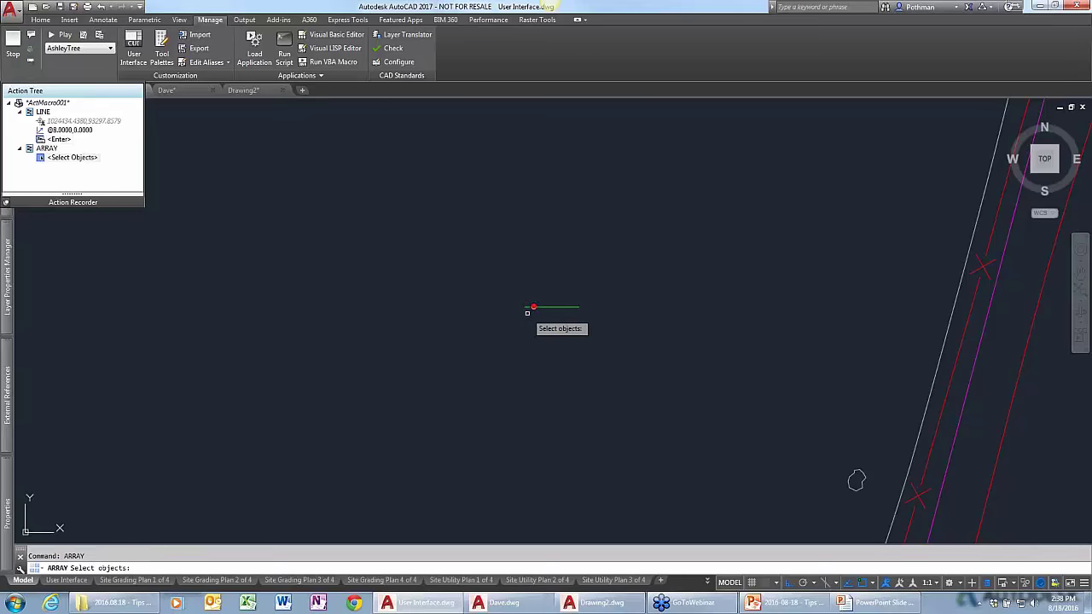
{"action": "left_click", "coordinate": [531, 307]}
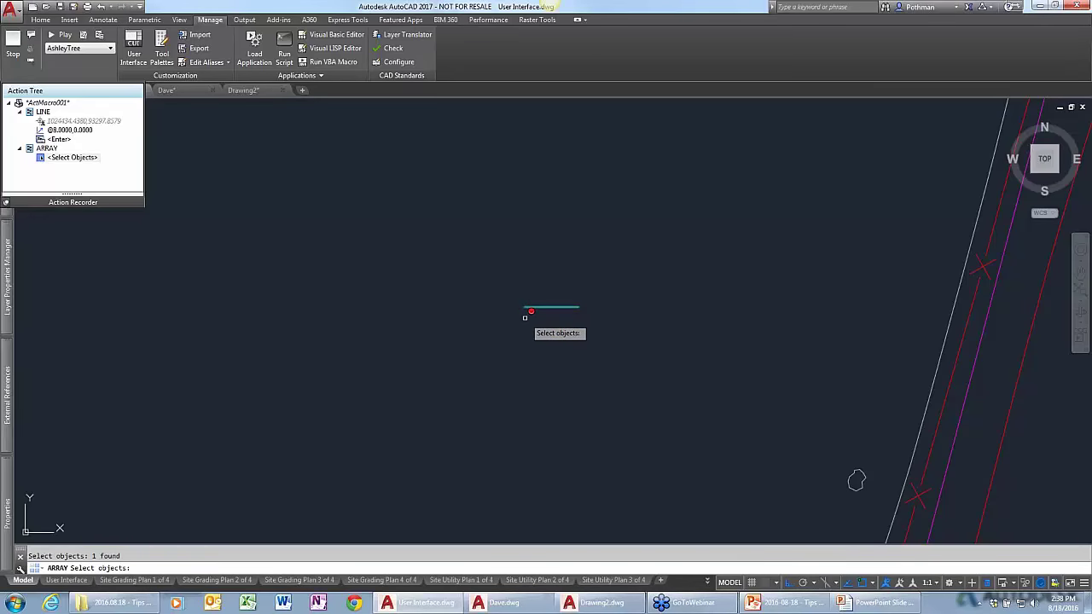
{"action": "key", "text": "Return"}
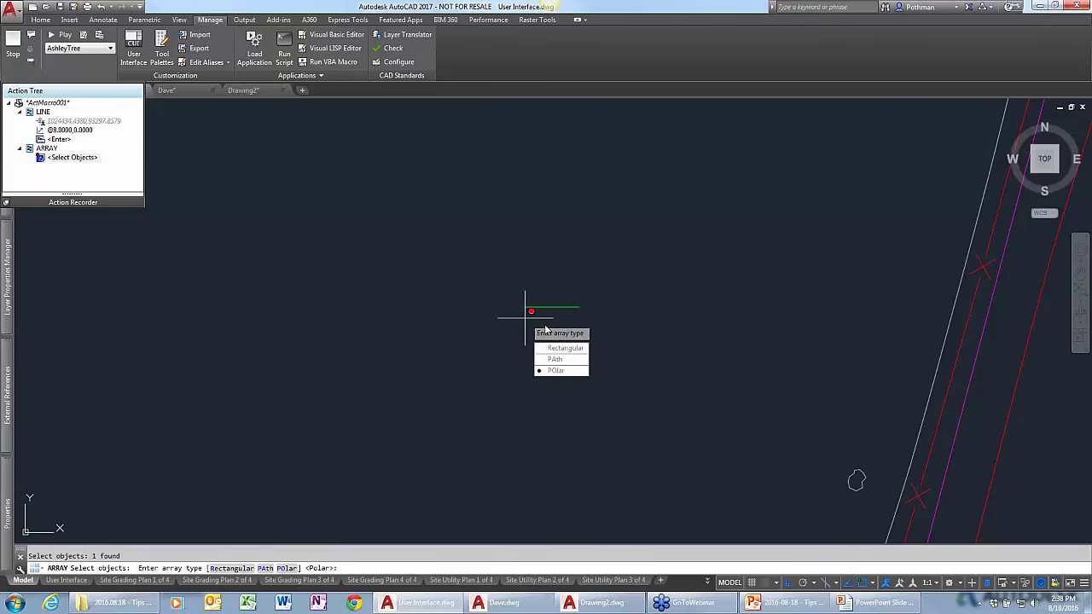
{"action": "left_click", "coordinate": [287, 568]}
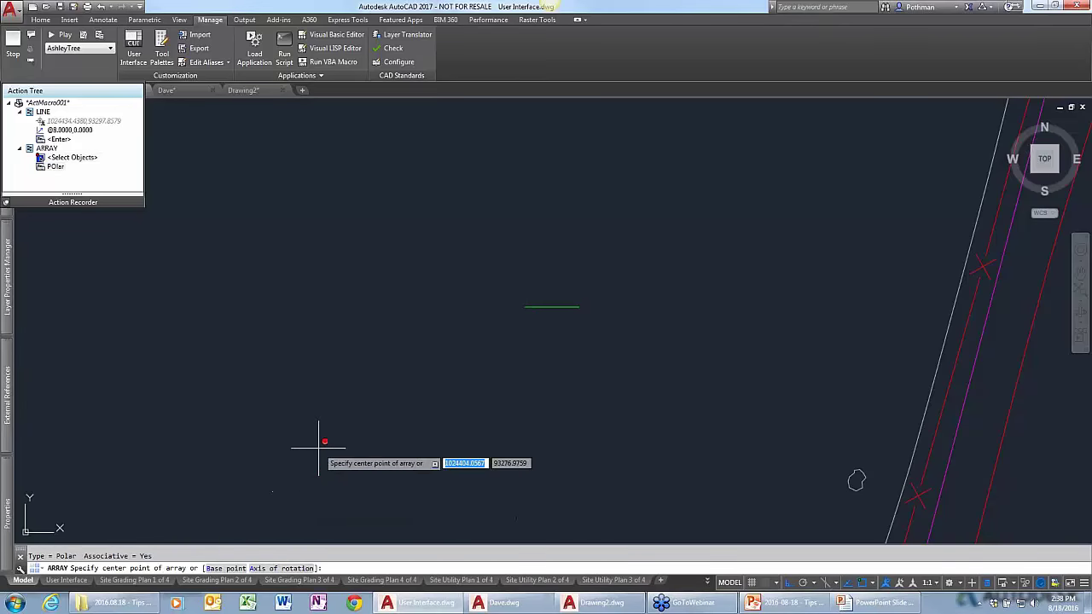
{"action": "left_click", "coordinate": [524, 307]}
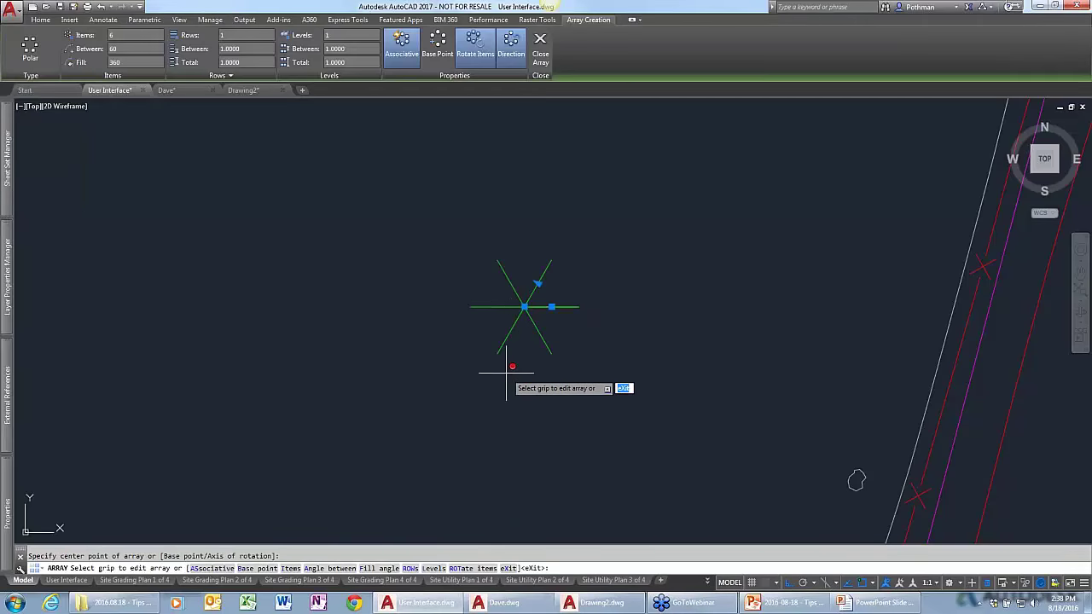
Set the polar array to 12 items and finish the array.
{"action": "left_click", "coordinate": [291, 568]}
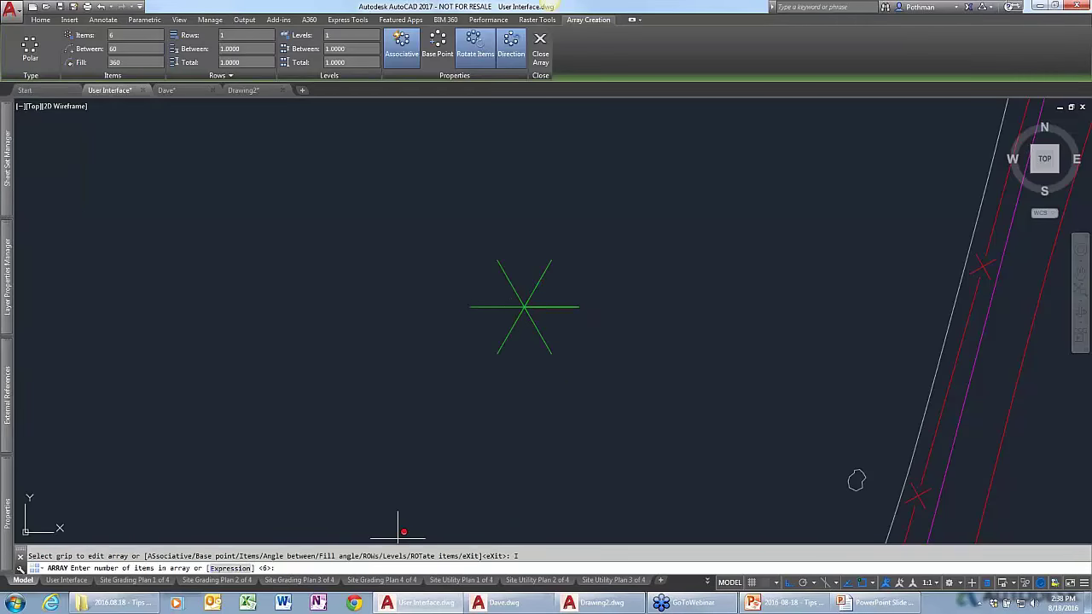
{"action": "type", "text": "12"}
{"action": "key", "text": "Return"}
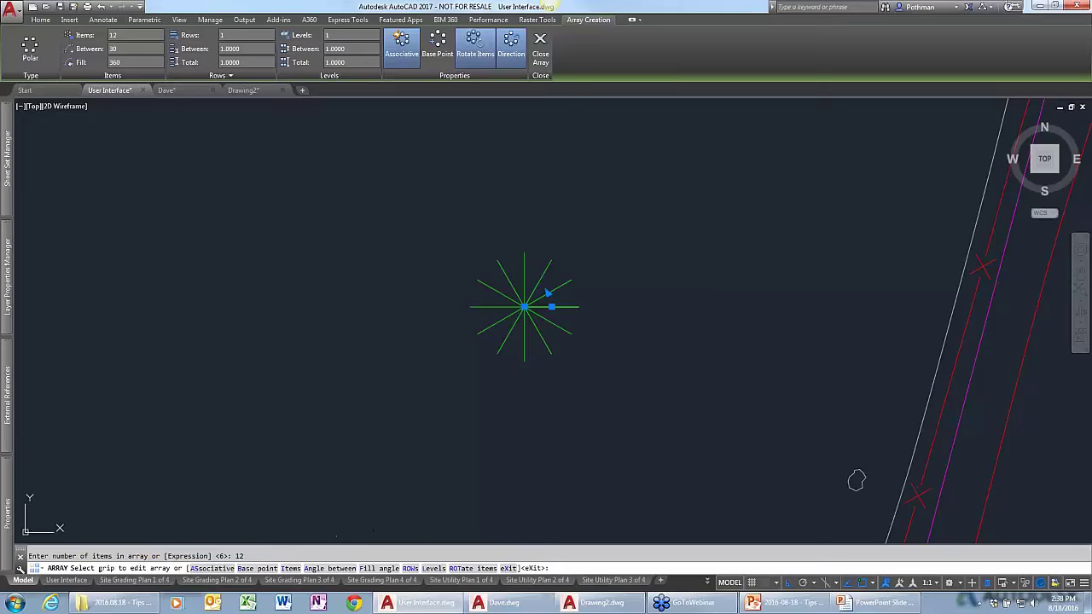
{"action": "type", "text": "x"}
{"action": "key", "text": "Return"}
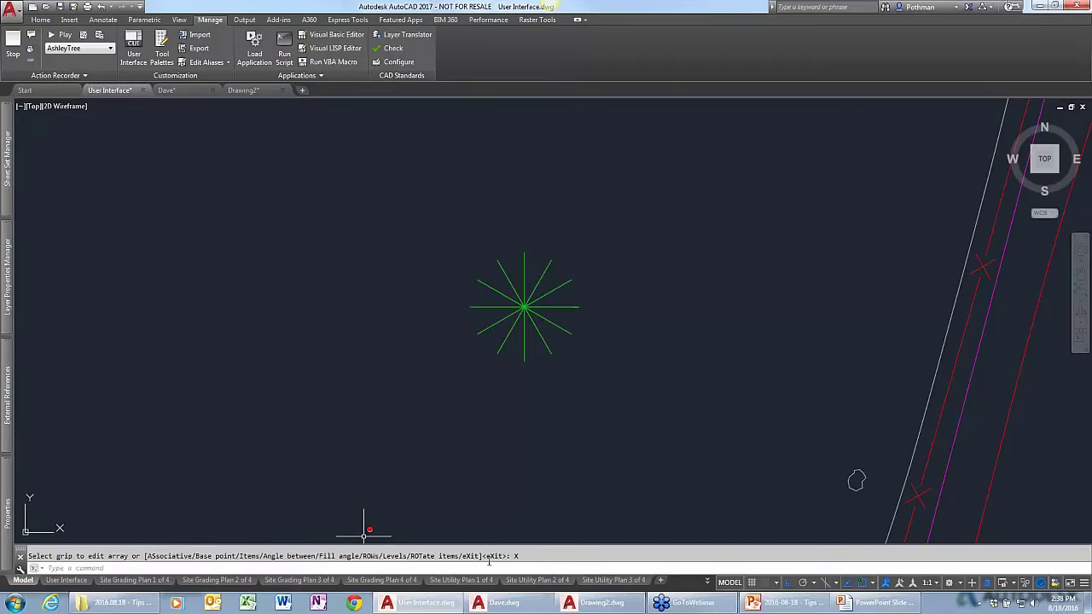
Stop recording and save the action macro under the command name Ashley.
{"action": "left_click", "coordinate": [13, 47]}
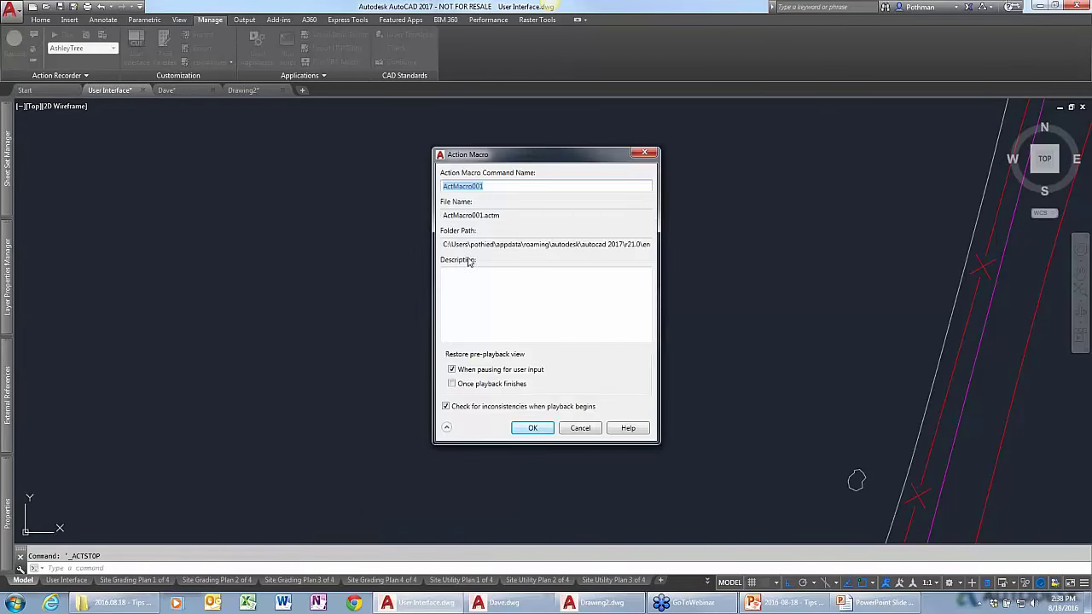
{"action": "type", "text": "Ashley"}
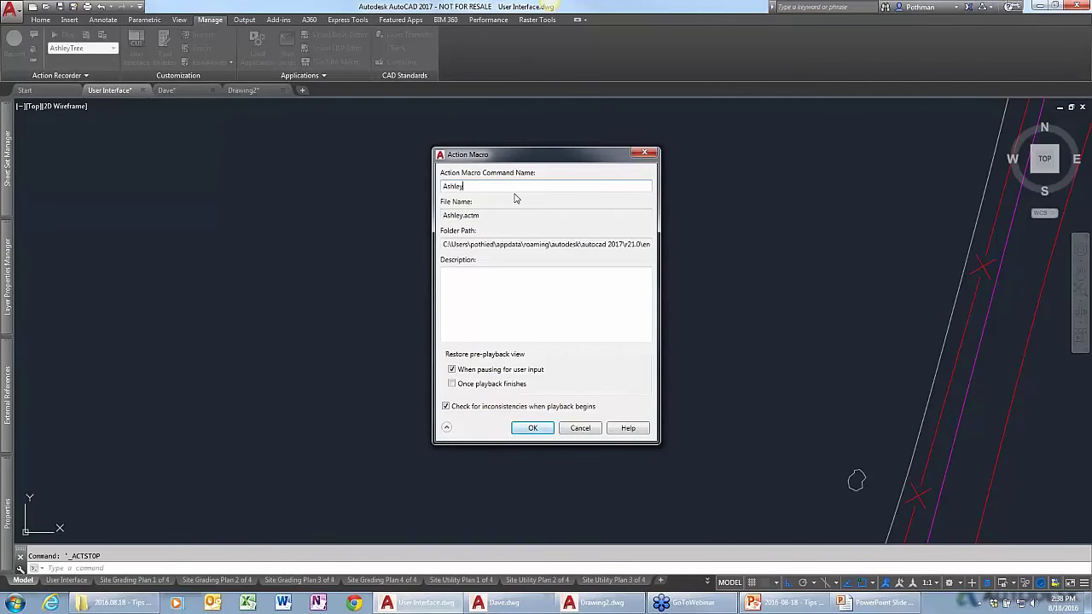
{"action": "left_click", "coordinate": [532, 428]}
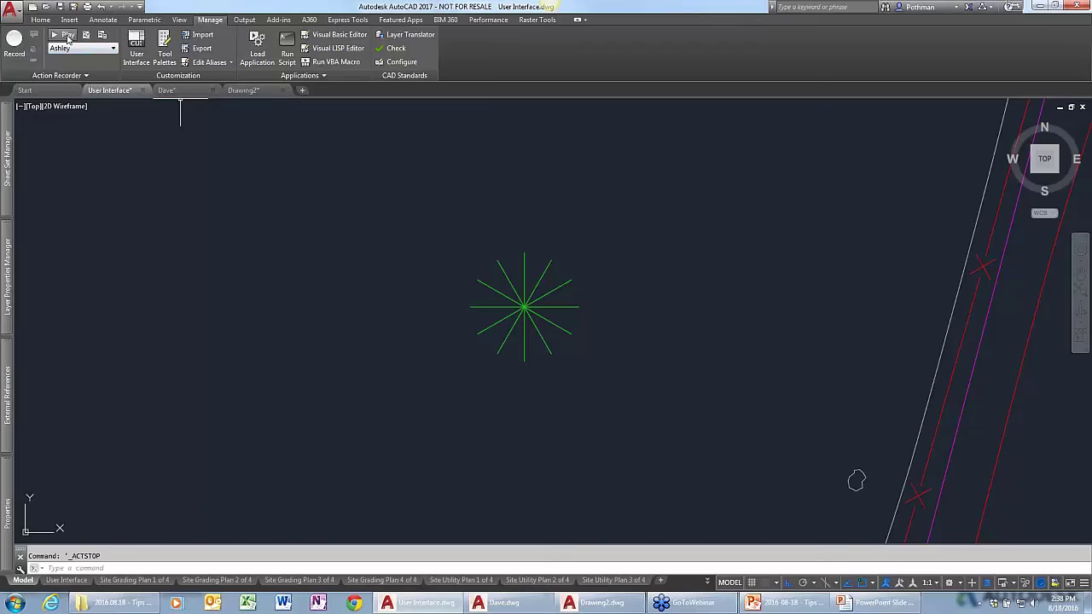
Play the Ashley macro three times, placing tree symbols to the lower left, upper left and below the original, dismissing each completion message.
{"action": "left_click", "coordinate": [67, 38]}
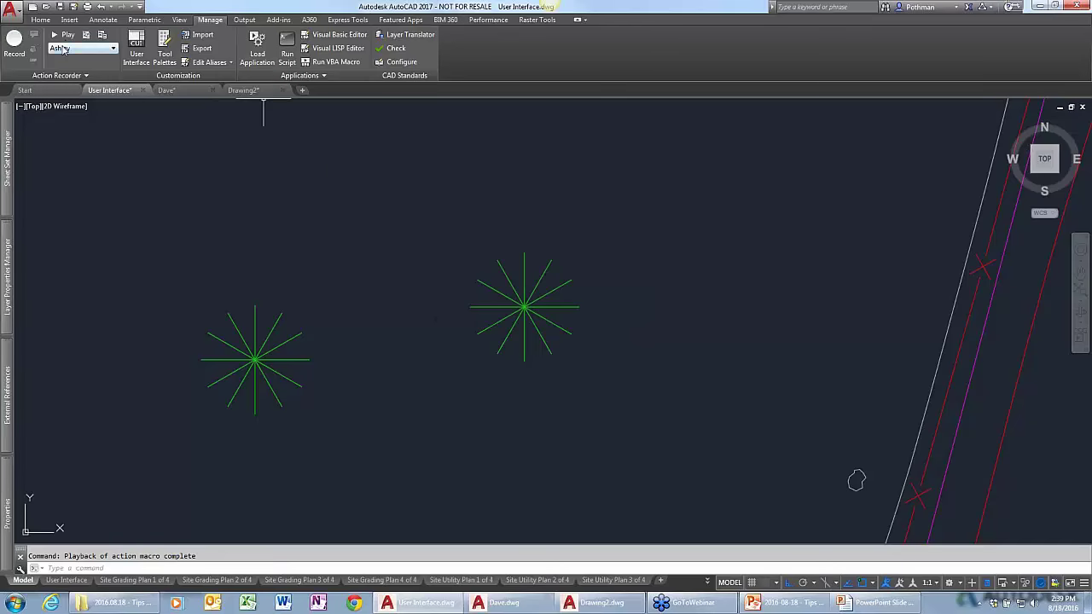
{"action": "left_click", "coordinate": [67, 36]}
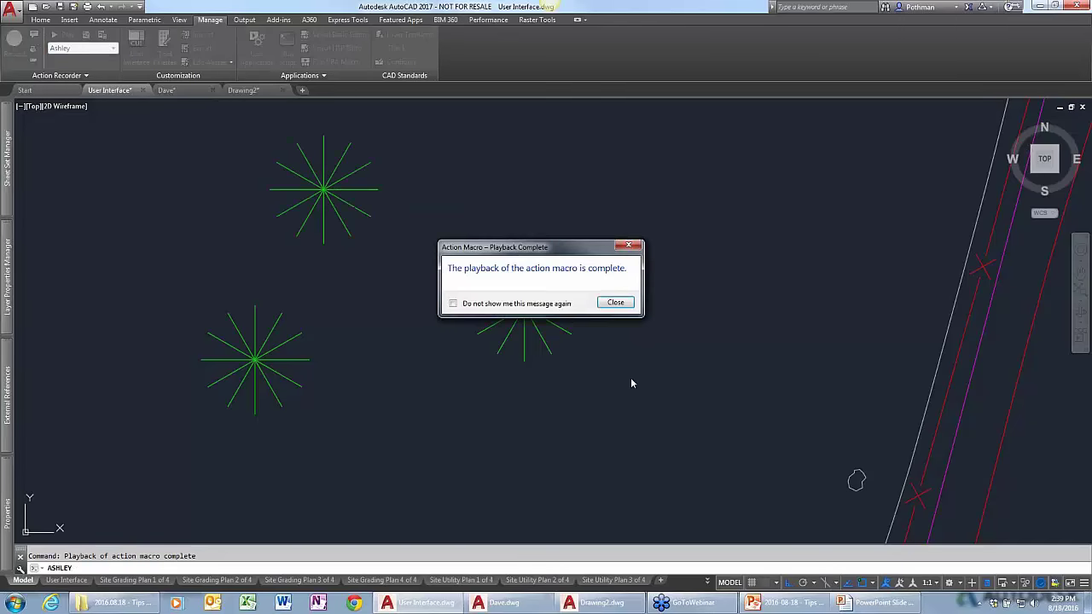
{"action": "left_click", "coordinate": [615, 302]}
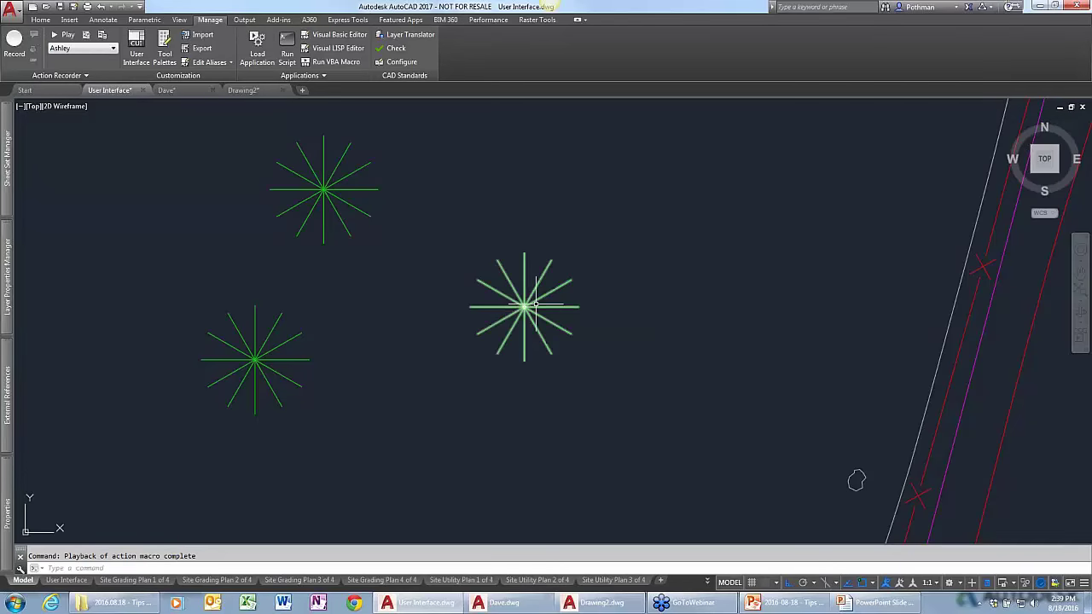
{"action": "left_click", "coordinate": [67, 36]}
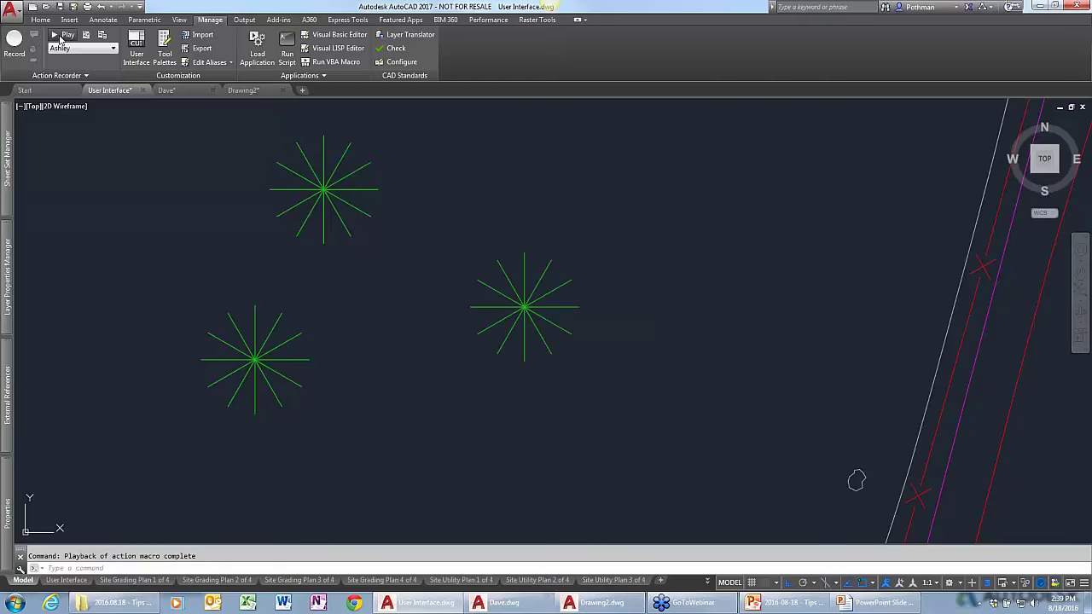
{"action": "left_click", "coordinate": [422, 448]}
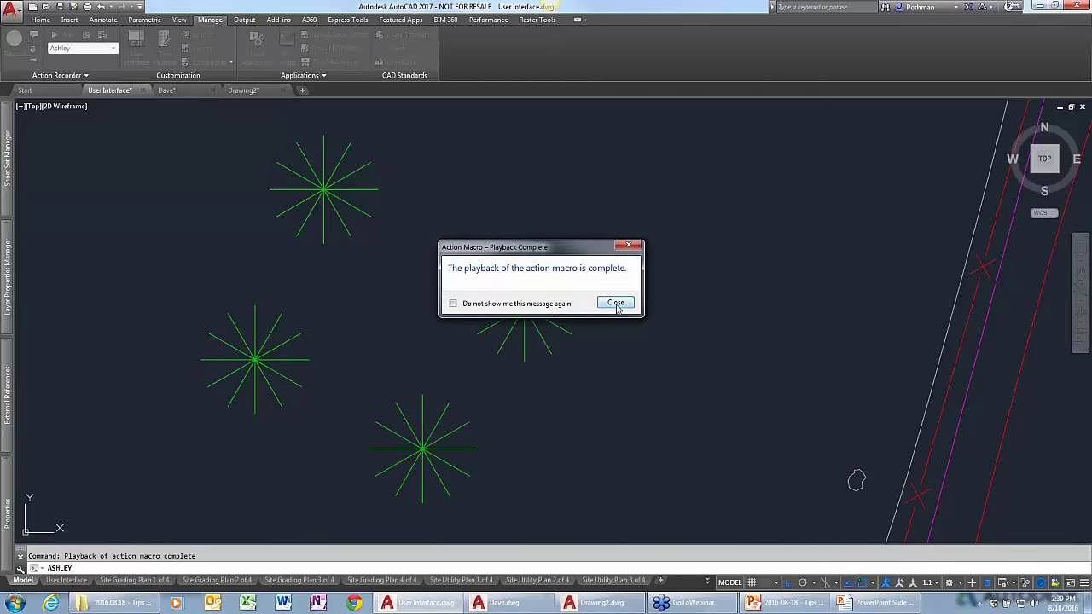
{"action": "left_click", "coordinate": [616, 305]}
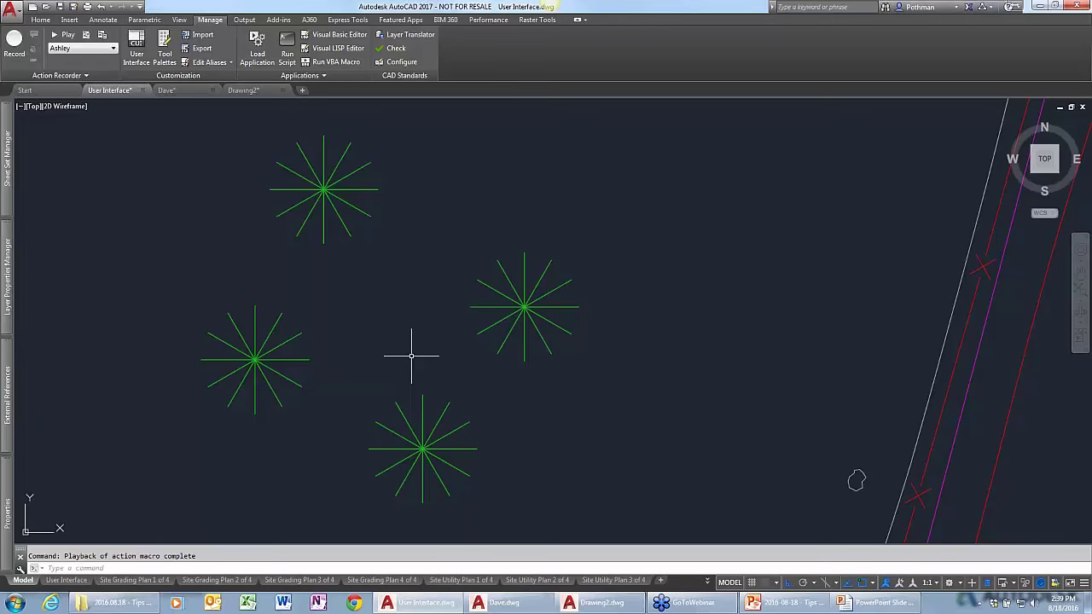
Look at the list of saved action macros and close it without choosing one.
{"action": "left_click", "coordinate": [113, 48]}
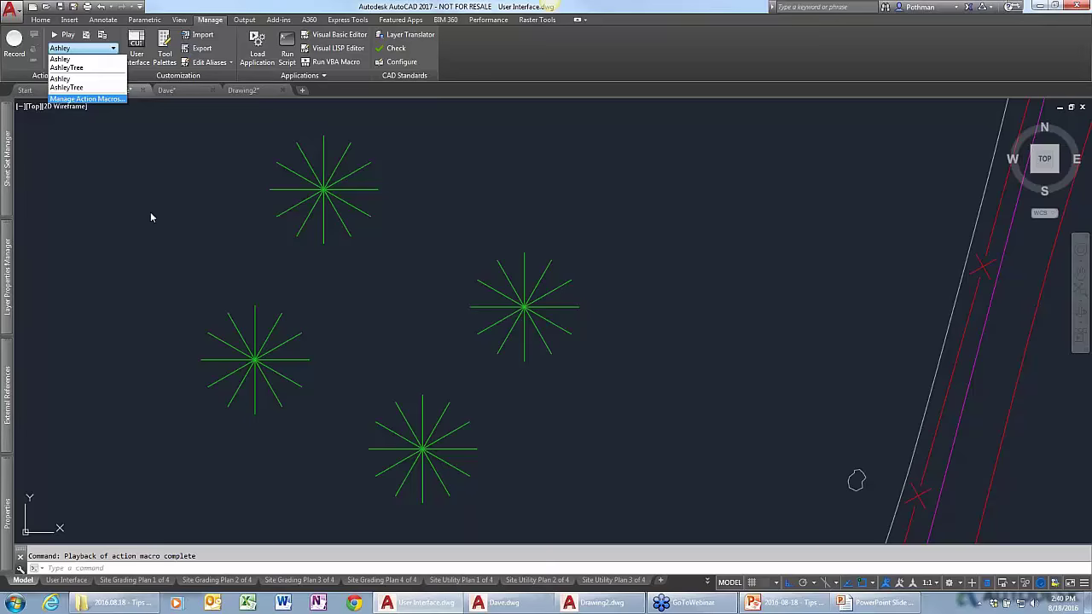
{"action": "key", "text": "Escape"}
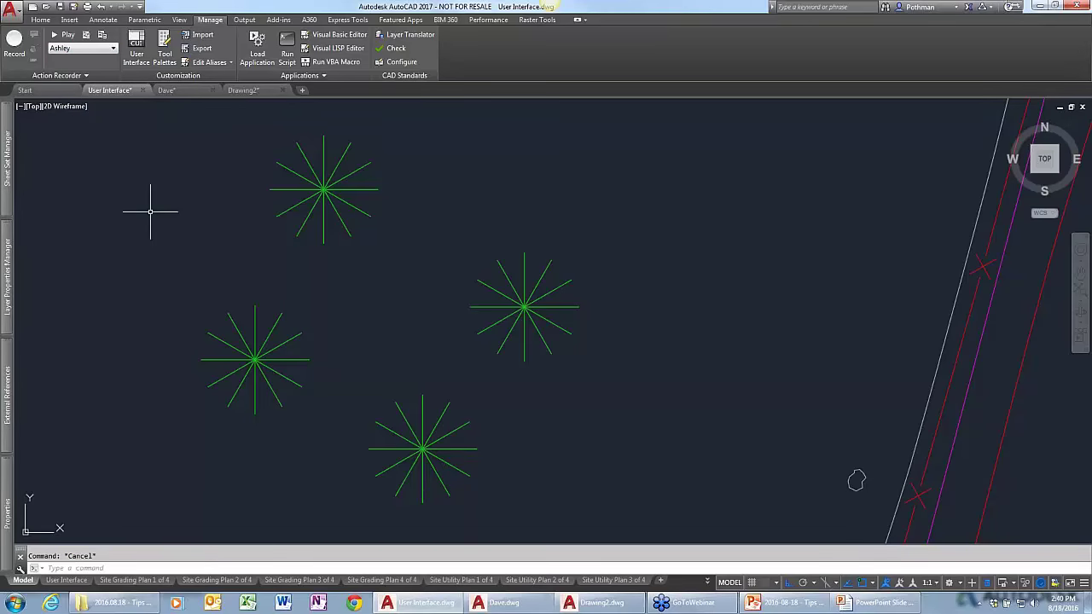
Review the monitored system variables and their preferred values with SYSVARMONITOR, leaving the dialog without changes.
{"action": "type", "text": "SYSVARMONITOR"}
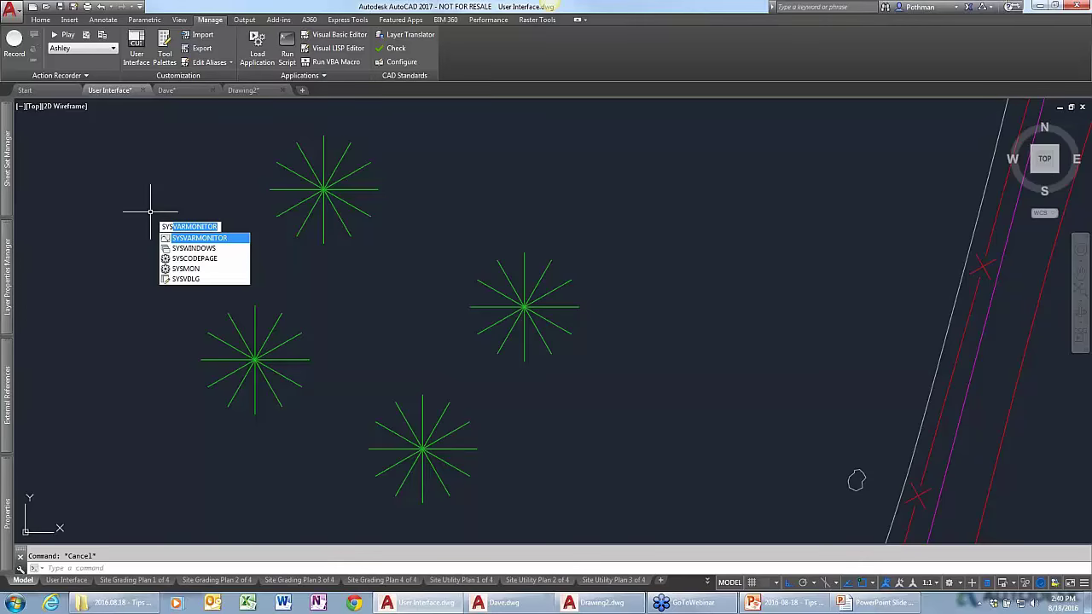
{"action": "key", "text": "Return"}
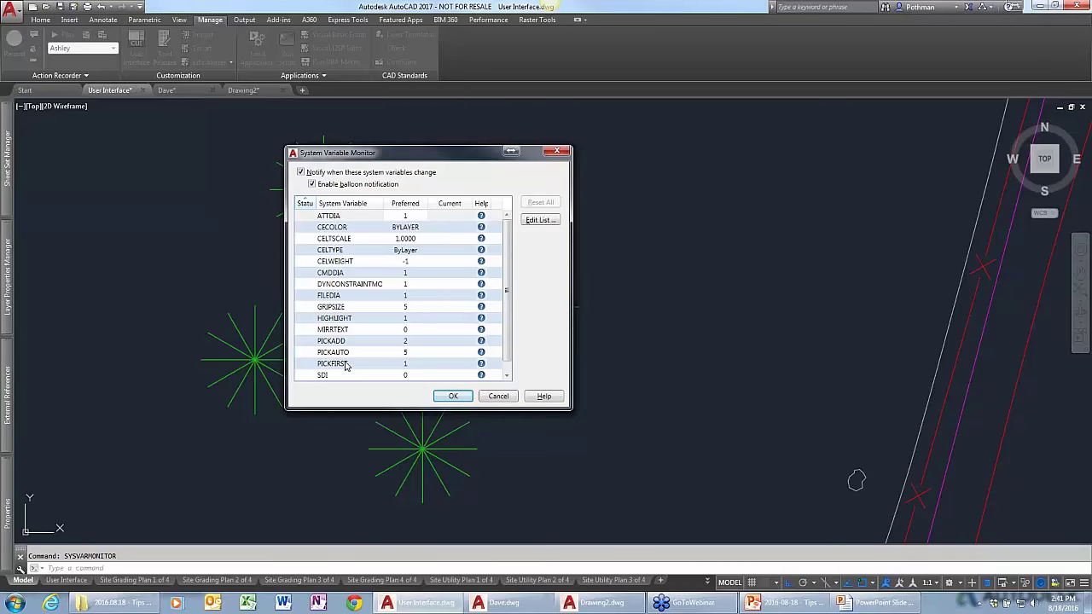
{"action": "left_click", "coordinate": [499, 398]}
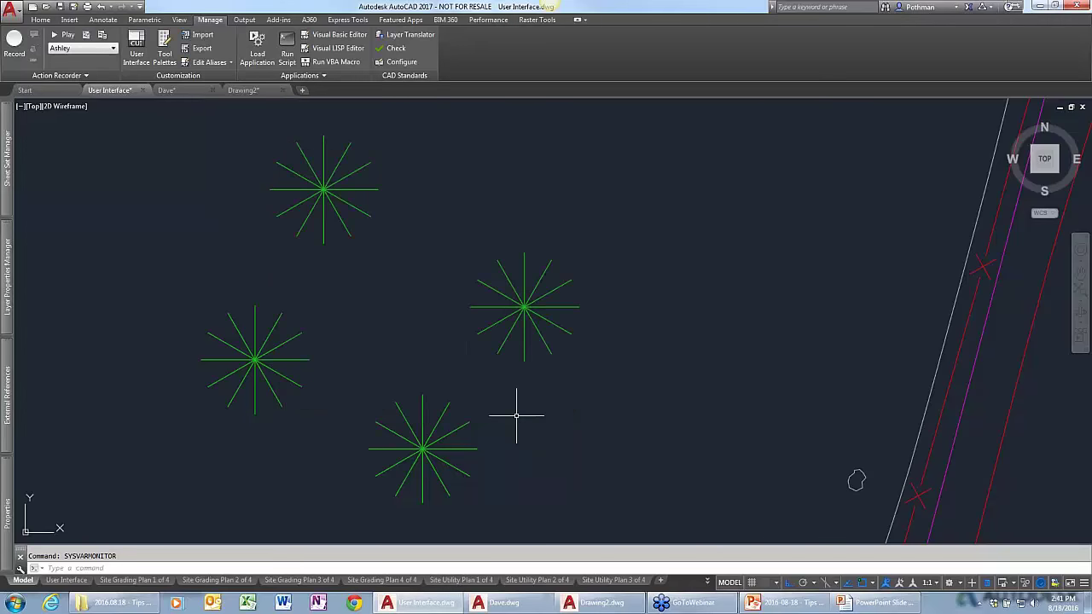
{"action": "type", "text": "e"}
{"action": "key", "text": "Return"}
{"action": "left_click", "coordinate": [601, 503]}
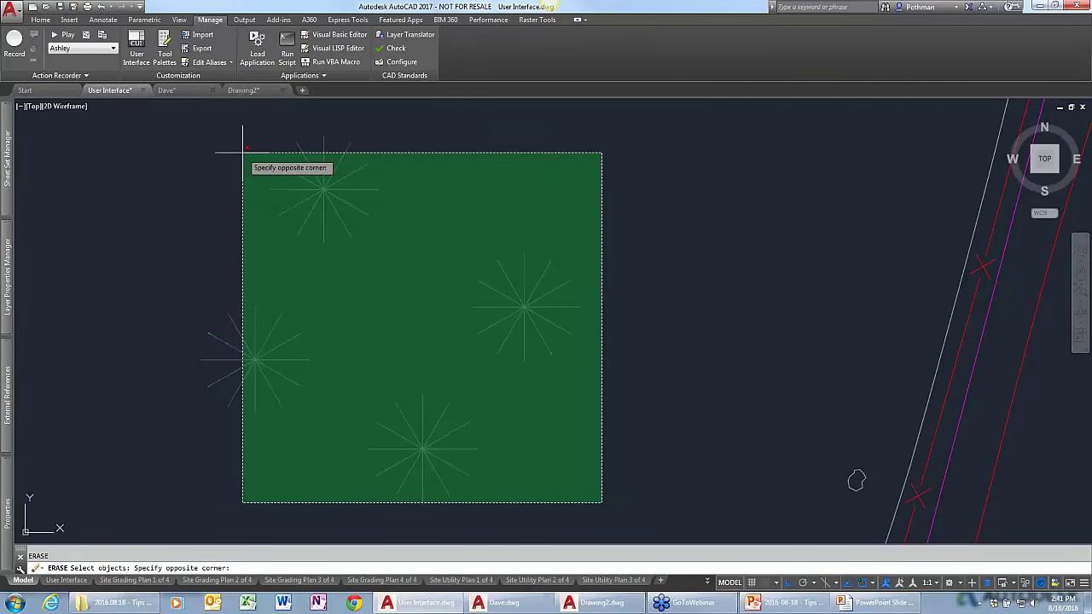
{"action": "left_click", "coordinate": [243, 152]}
{"action": "left_click", "coordinate": [568, 458]}
{"action": "left_click", "coordinate": [199, 138], "text": "shift"}
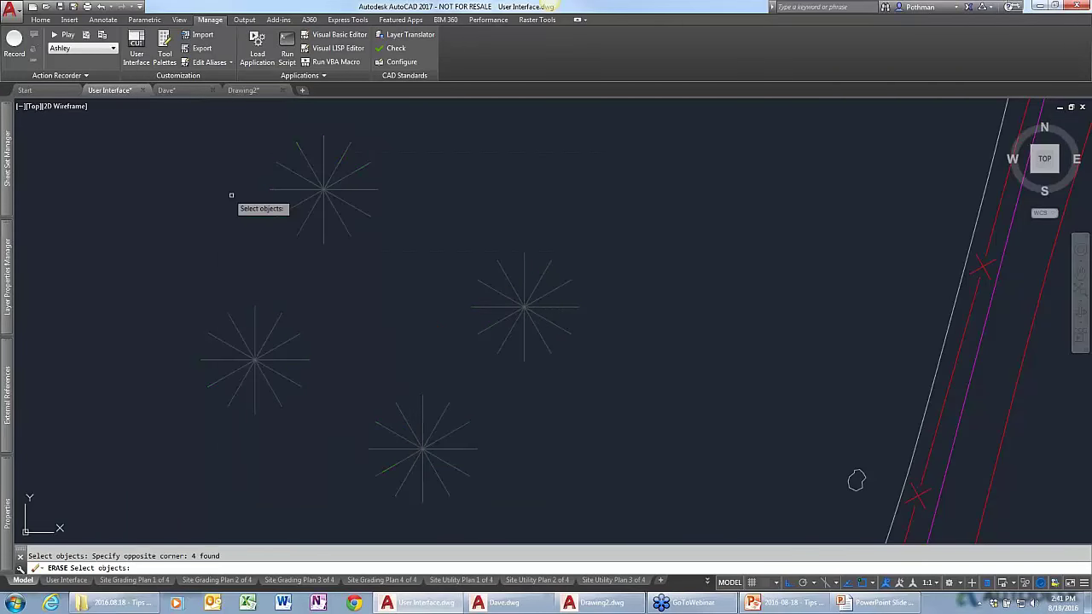
{"action": "key", "text": "Escape"}
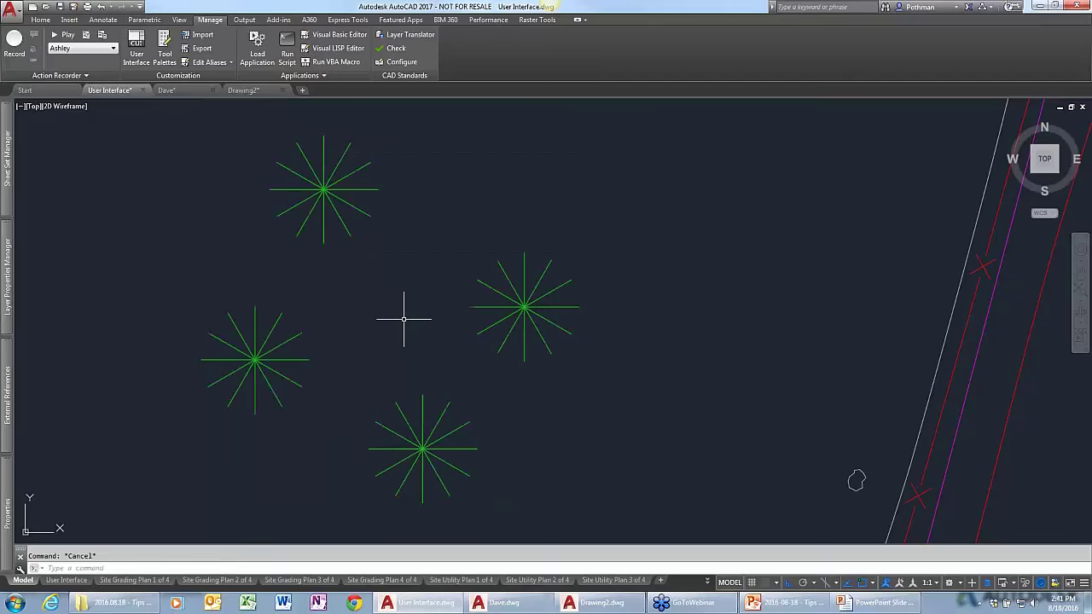
Erase the four tree symbols by selecting them before deleting, and undo the erase.
{"action": "left_click", "coordinate": [582, 476]}
{"action": "left_click", "coordinate": [206, 146]}
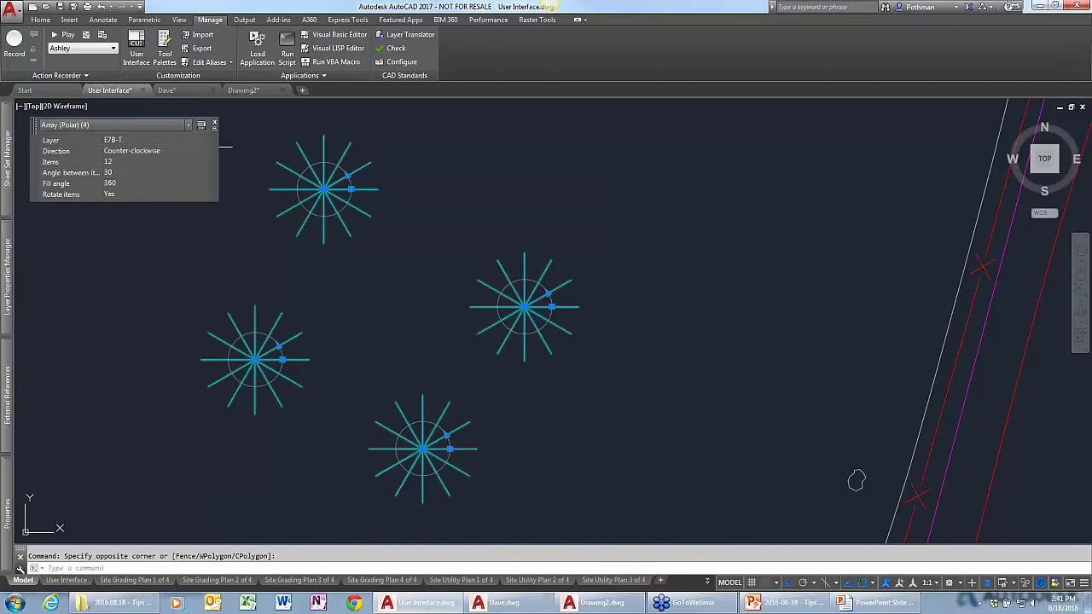
{"action": "key", "text": "Delete"}
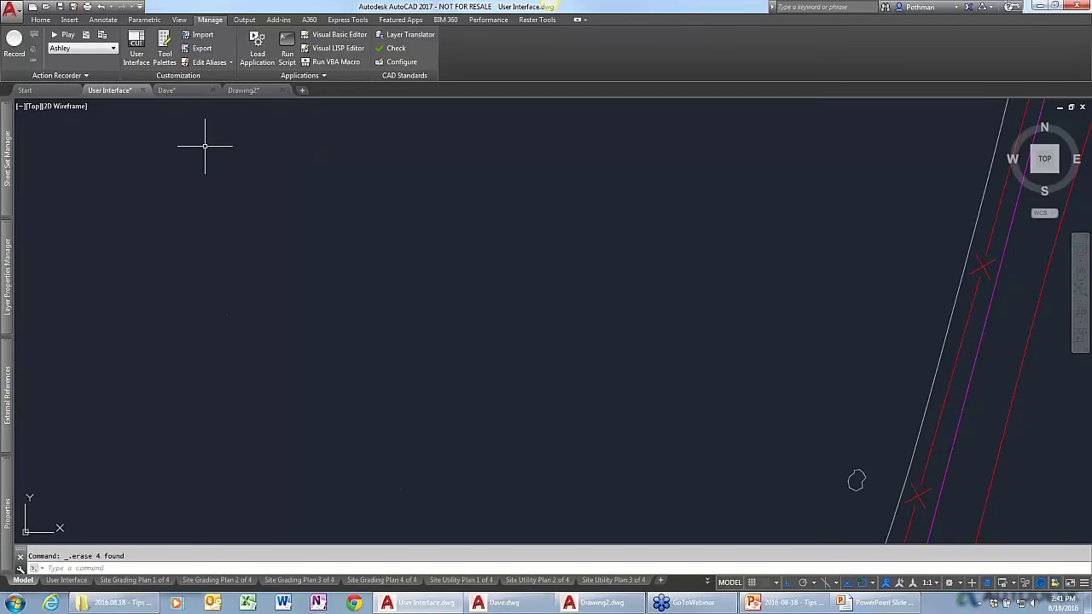
{"action": "key", "text": "ctrl+z"}
Set the PICKFIRST system variable to 0.
{"action": "type", "text": "PICKFIRST"}
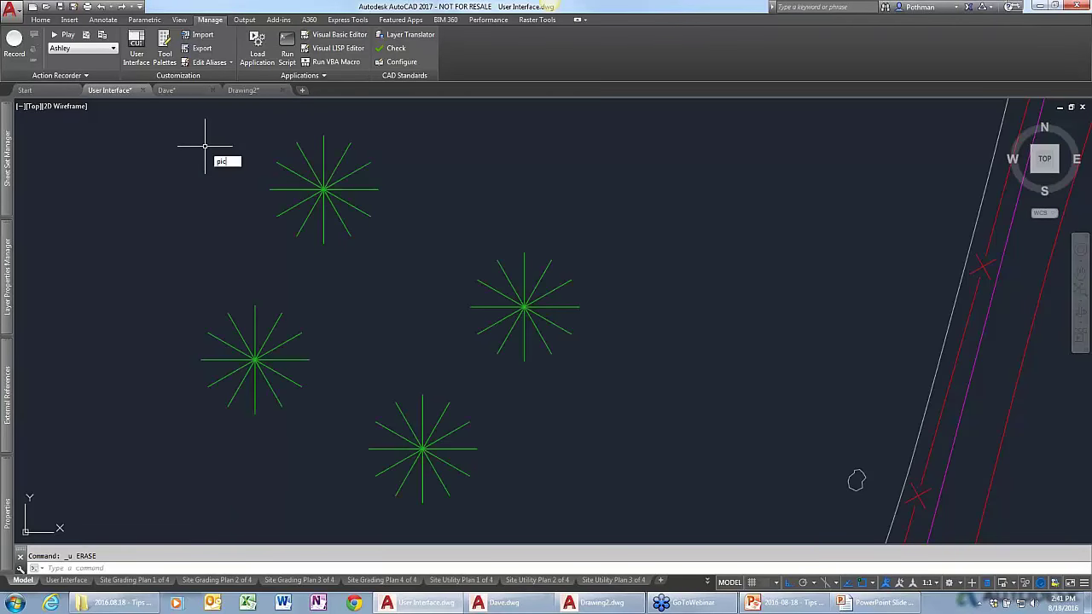
{"action": "key", "text": "Return"}
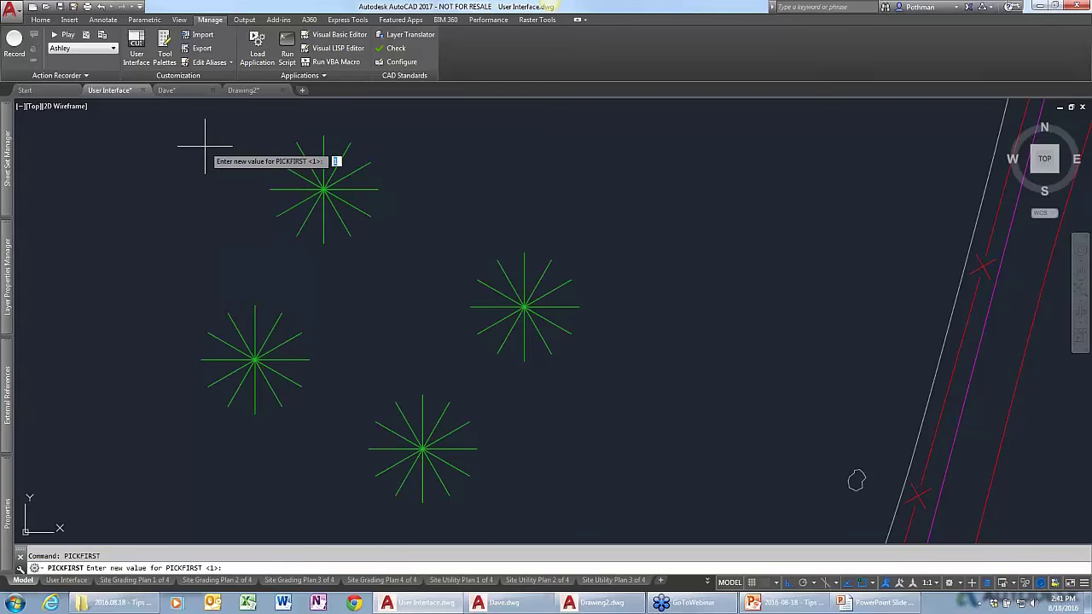
{"action": "type", "text": "0"}
{"action": "key", "text": "Return"}
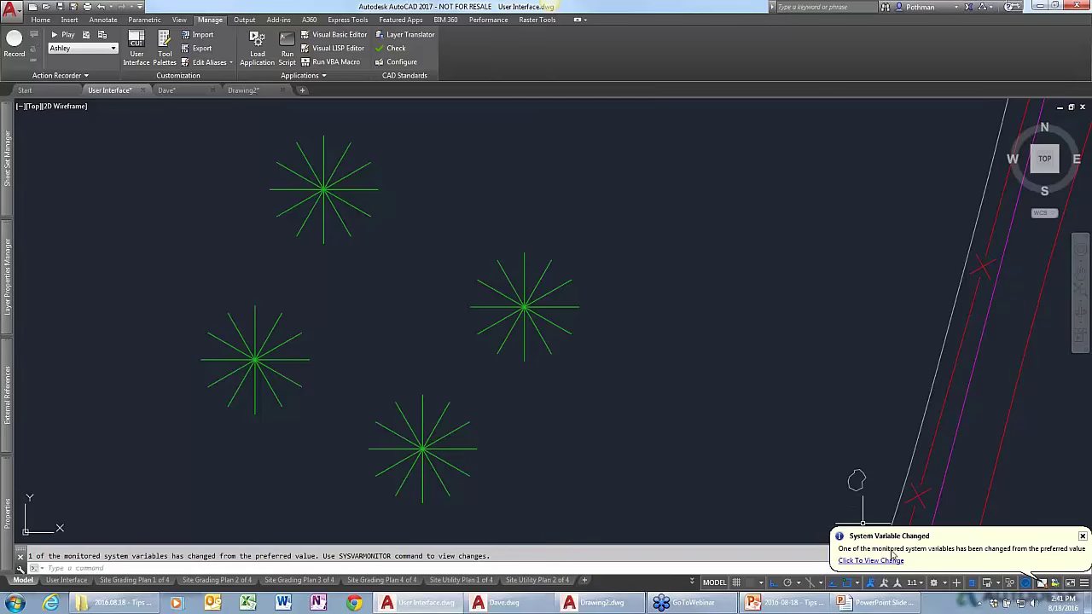
Try to delete the four preselected tree symbols, accept turning PICKFIRST on, erase them and undo the erase.
{"action": "left_click", "coordinate": [647, 483]}
{"action": "left_click", "coordinate": [275, 168]}
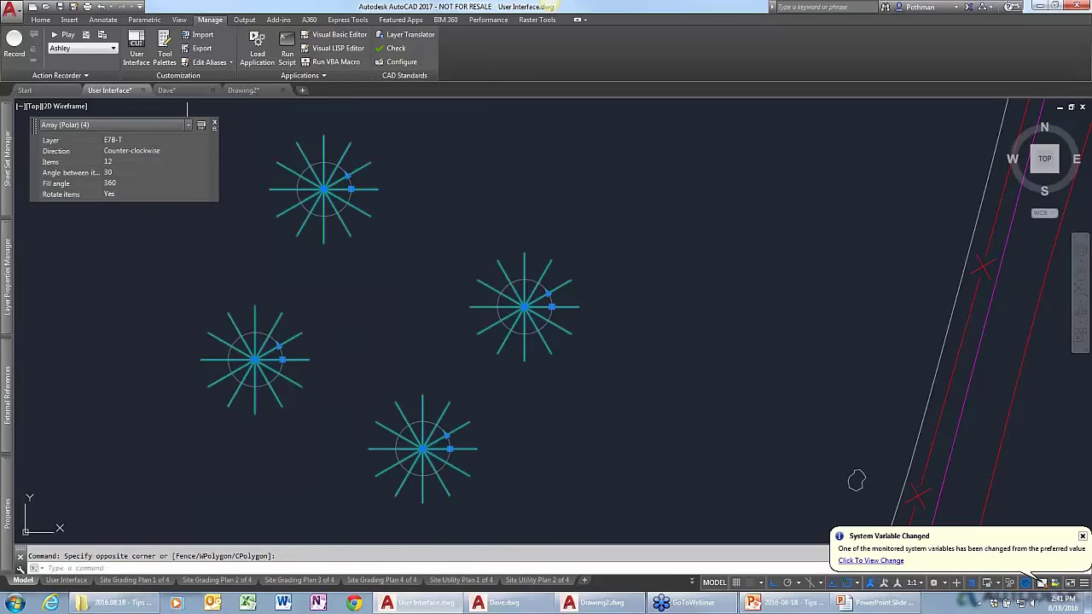
{"action": "key", "text": "Delete"}
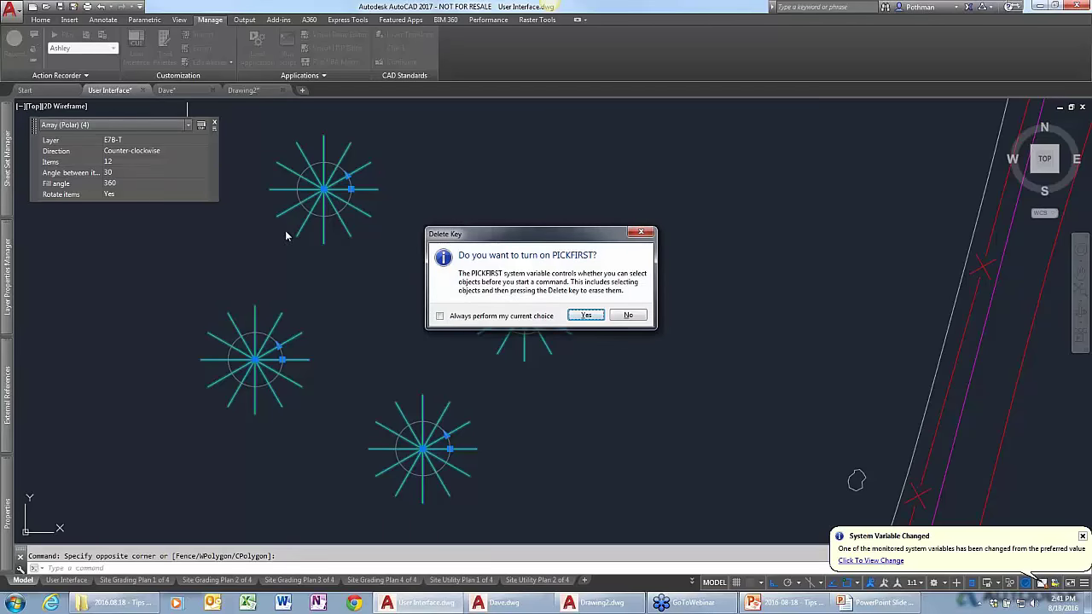
{"action": "left_click_drag", "start_coordinate": [505, 232], "coordinate": [634, 177]}
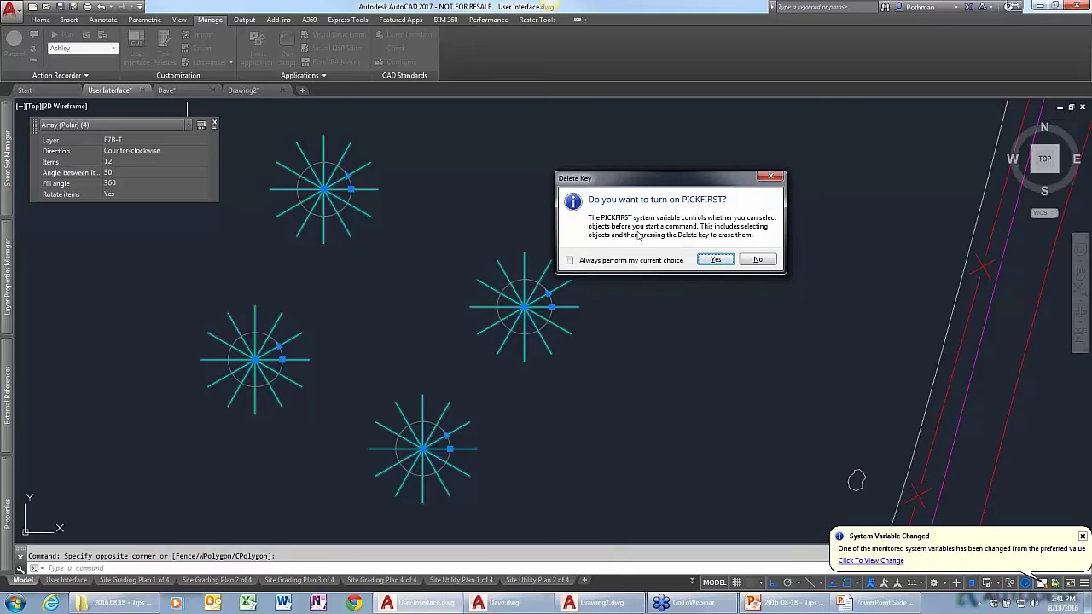
{"action": "left_click", "coordinate": [721, 259]}
{"action": "key", "text": "Delete"}
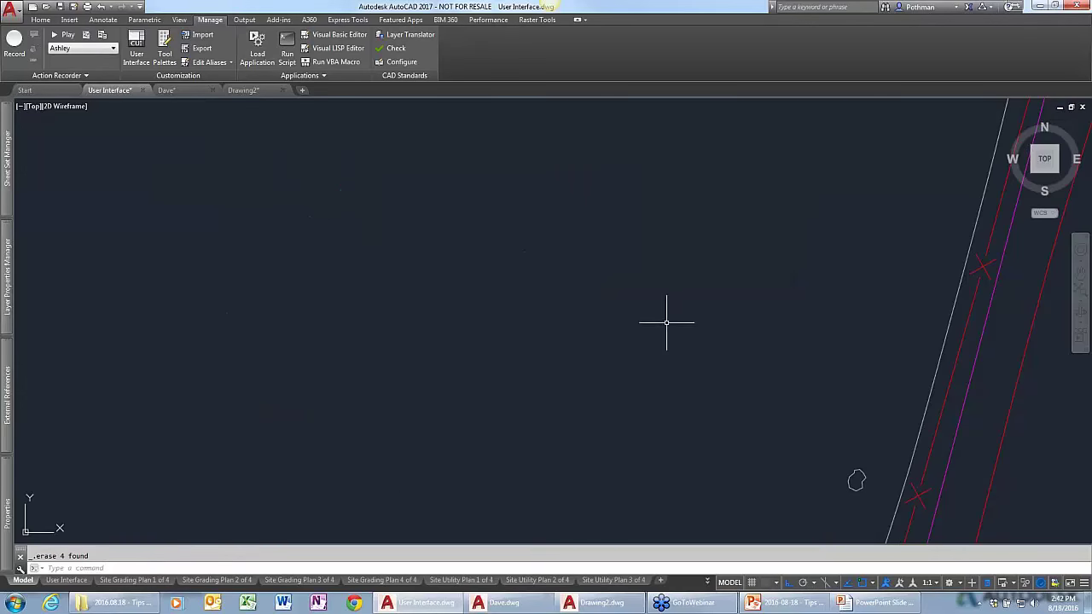
{"action": "key", "text": "ctrl+z"}
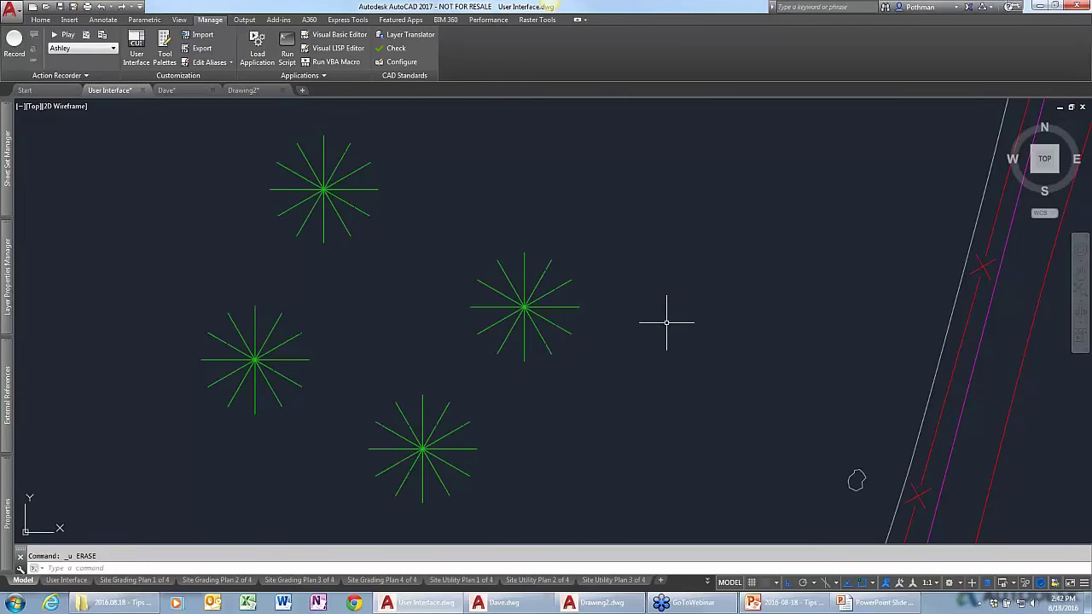
Set the PICKFIRST system variable back to 0.
{"action": "type", "text": "PICKFIRST"}
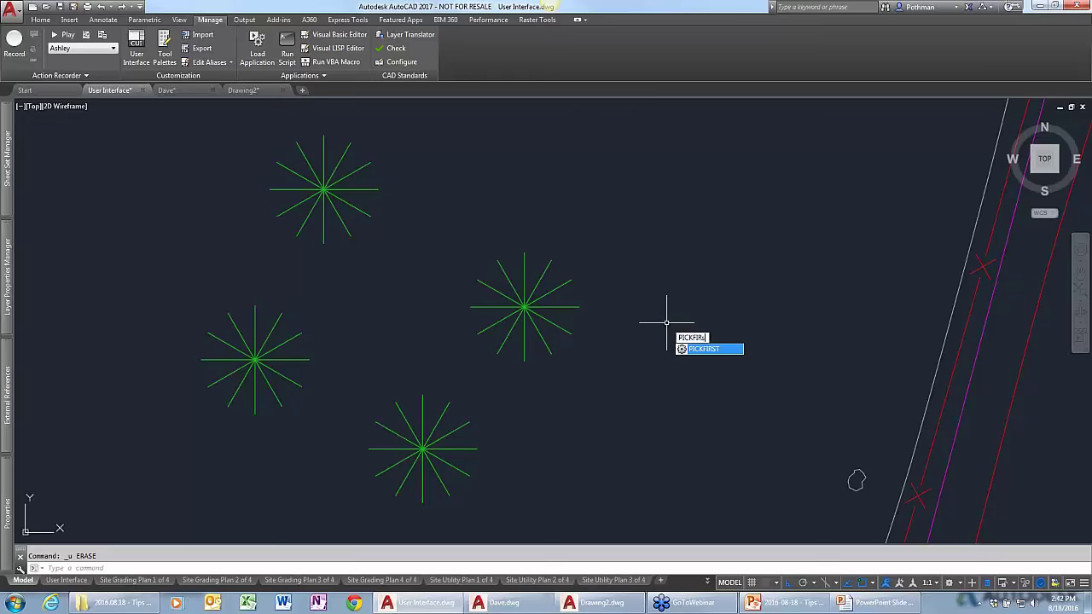
{"action": "key", "text": "Return"}
{"action": "type", "text": "0"}
{"action": "key", "text": "Return"}
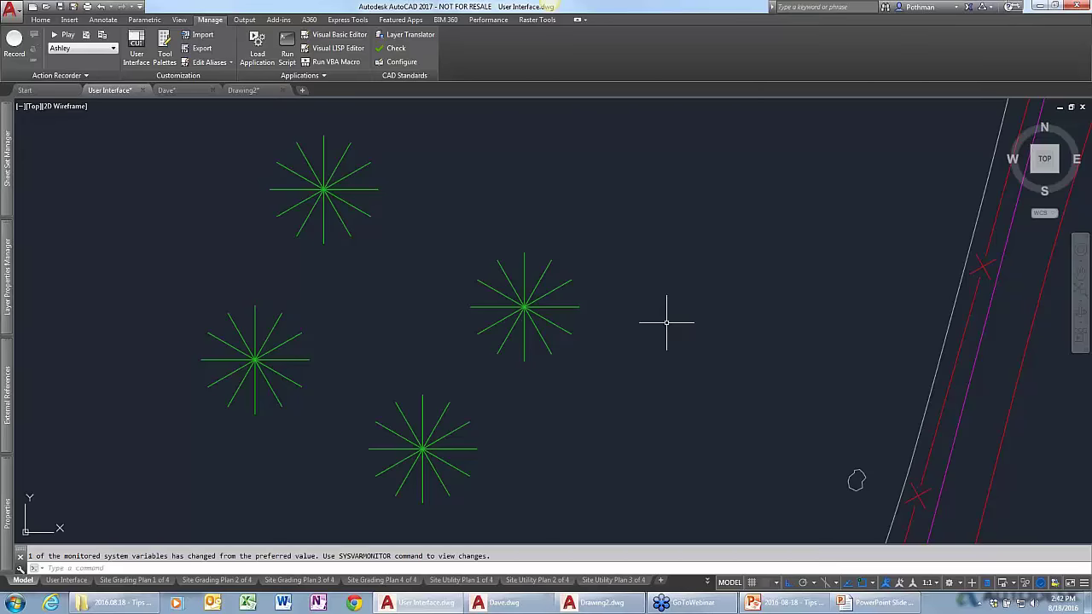
Try to move the four preselected tree symbols with the MOVE command, and cancel it.
{"action": "key", "text": "Escape"}
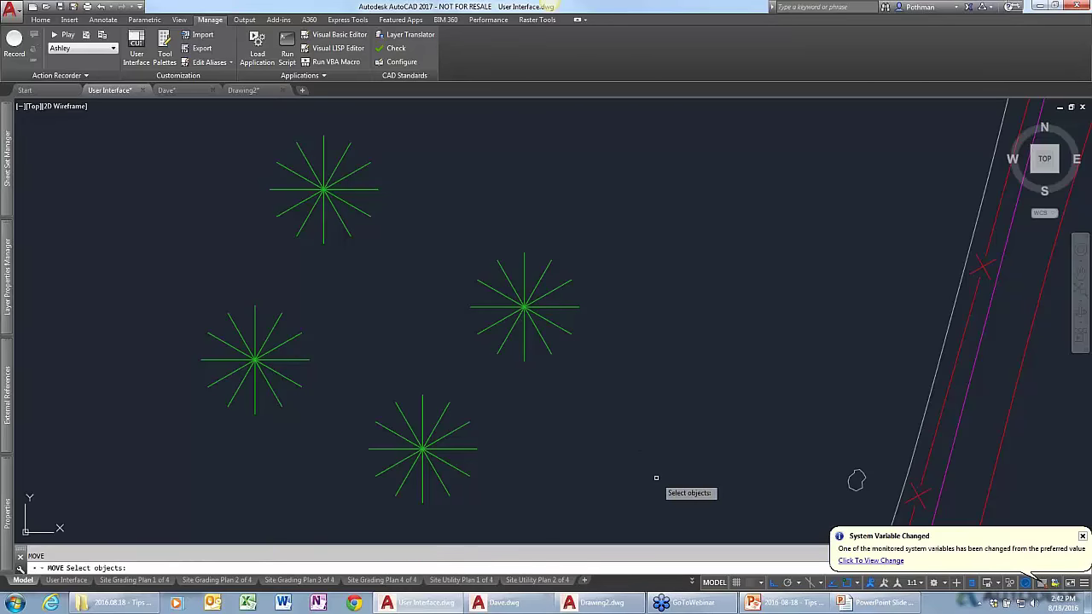
{"action": "left_click", "coordinate": [654, 480]}
{"action": "left_click", "coordinate": [207, 145]}
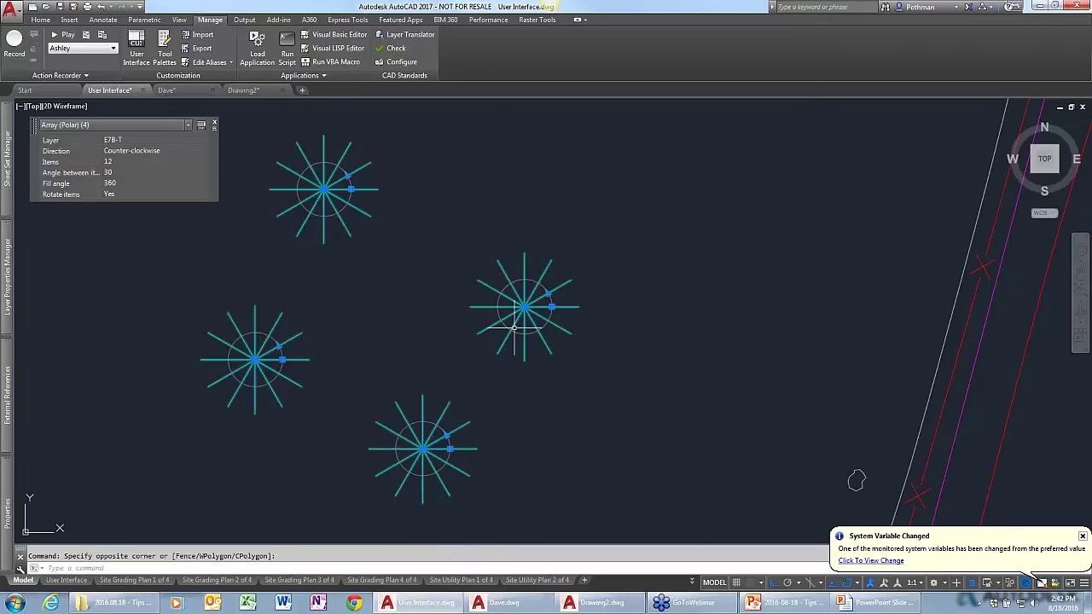
{"action": "type", "text": "MOVE"}
{"action": "key", "text": "Return"}
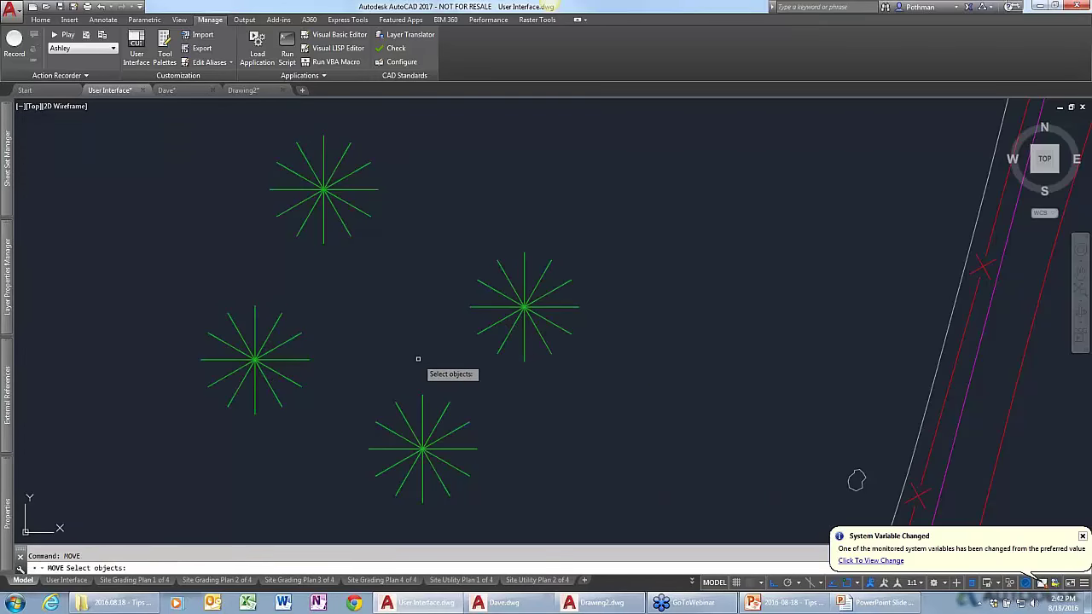
{"action": "key", "text": "Escape"}
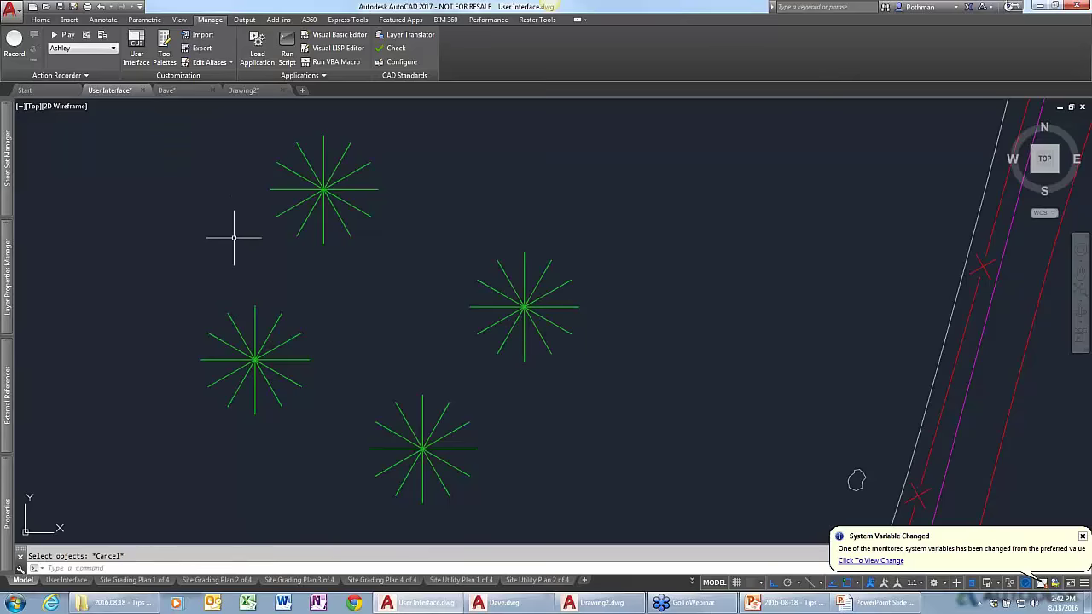
Open the drawing Variables.dwg from the Drawings folder.
{"action": "type", "text": "cui"}
{"action": "key", "text": "Return"}
{"action": "left_click", "coordinate": [403, 253]}
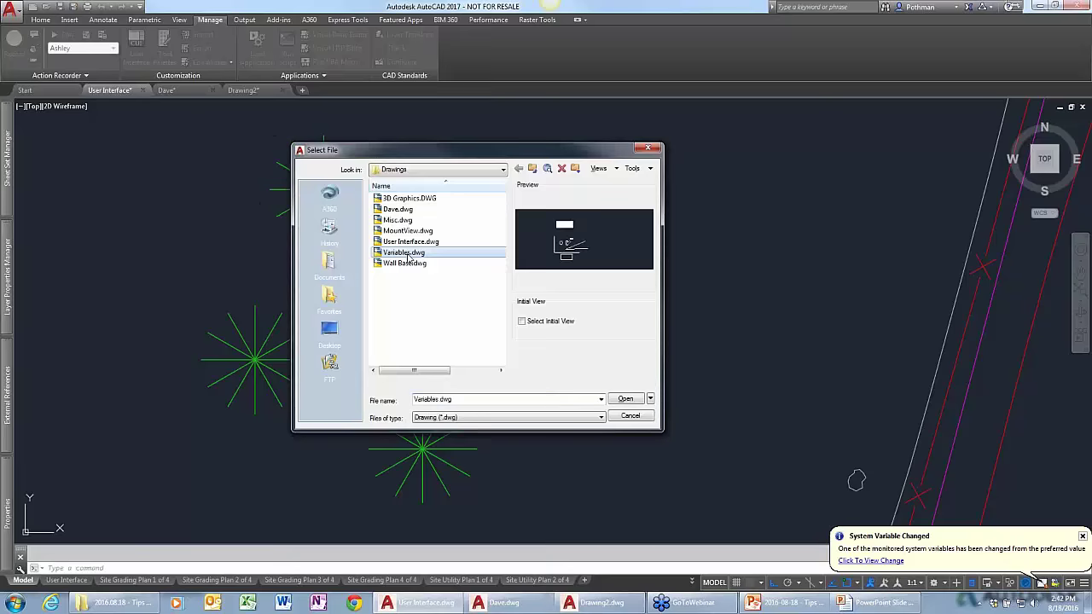
{"action": "left_click", "coordinate": [618, 400]}
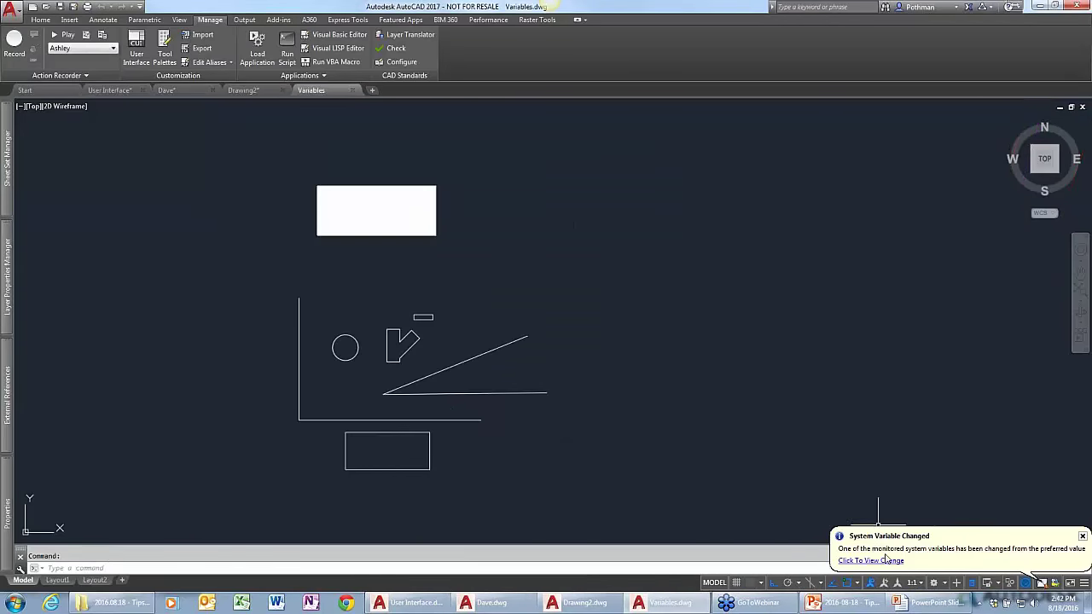
Examine the flagged CECOLOR and PICKFIRST entries in the System Variable Monitor and leave it without changes.
{"action": "left_click", "coordinate": [854, 560]}
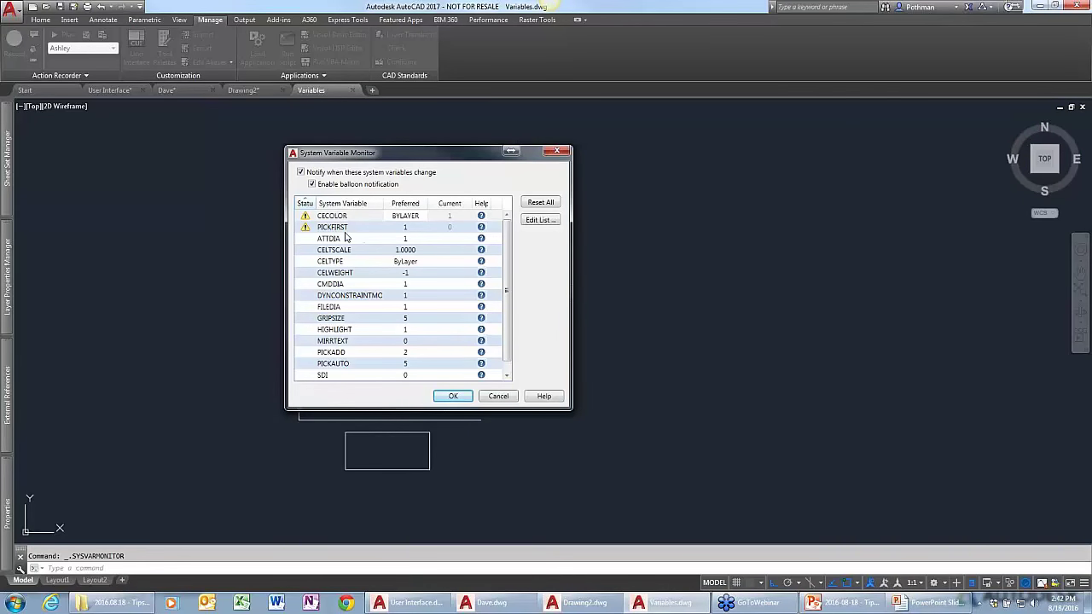
{"action": "left_click", "coordinate": [453, 229]}
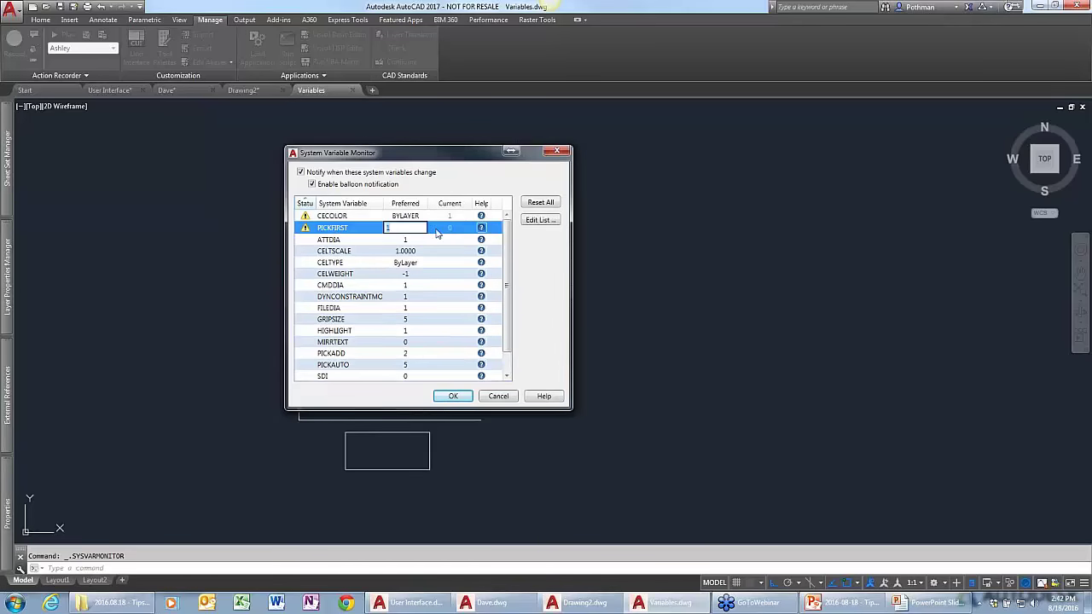
{"action": "left_click_drag", "start_coordinate": [461, 157], "coordinate": [584, 178]}
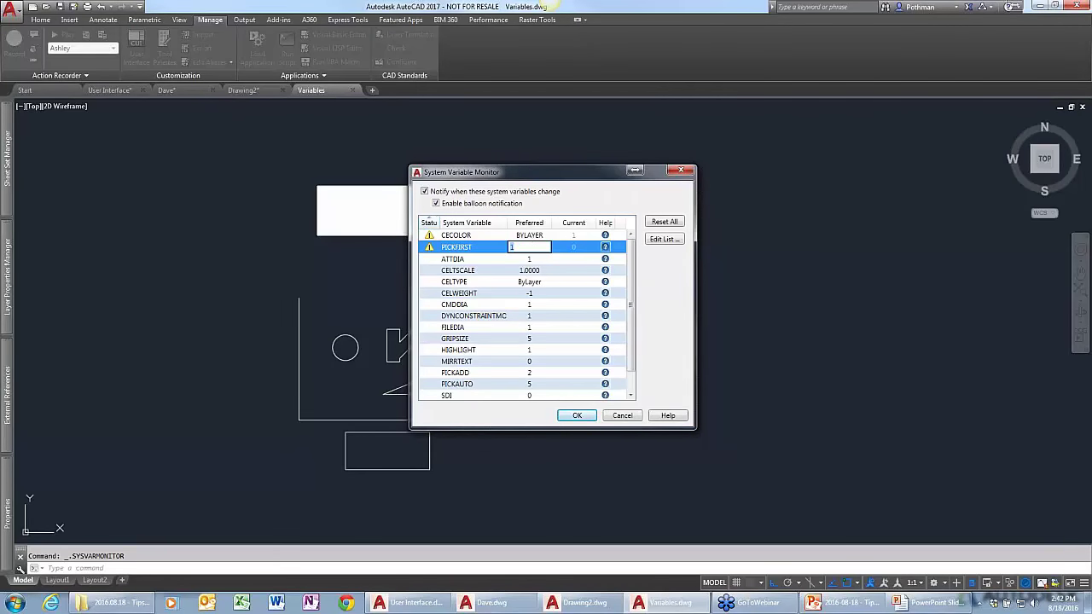
{"action": "left_click", "coordinate": [619, 417]}
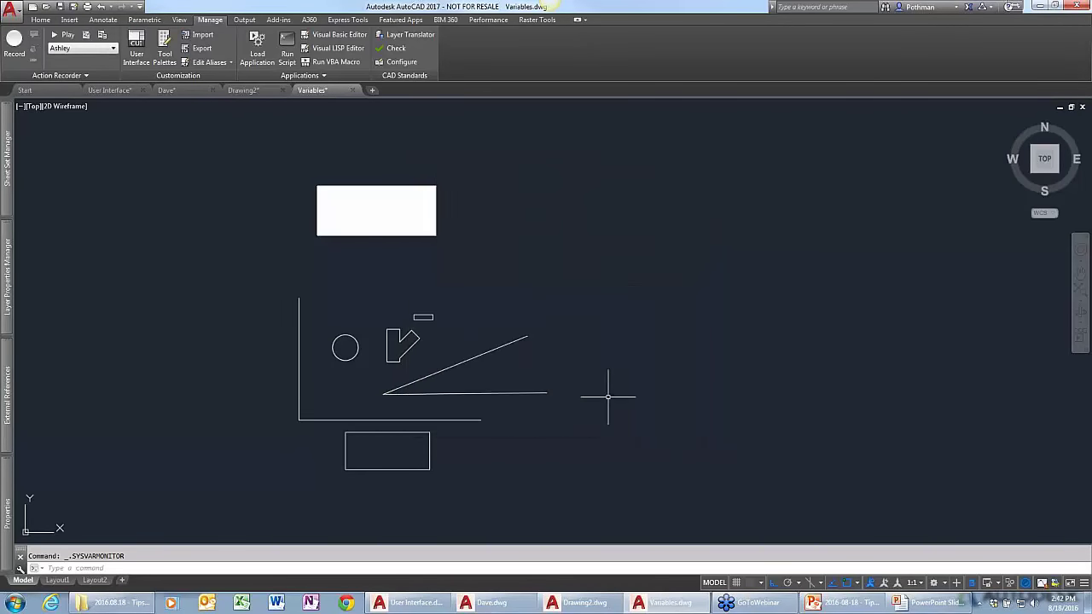
Draw a stepped line of three orthogonal segments beside the white filled rectangle, the first segment about 3.24 units long.
{"action": "type", "text": "l"}
{"action": "key", "text": "Return"}
{"action": "left_click", "coordinate": [584, 281]}
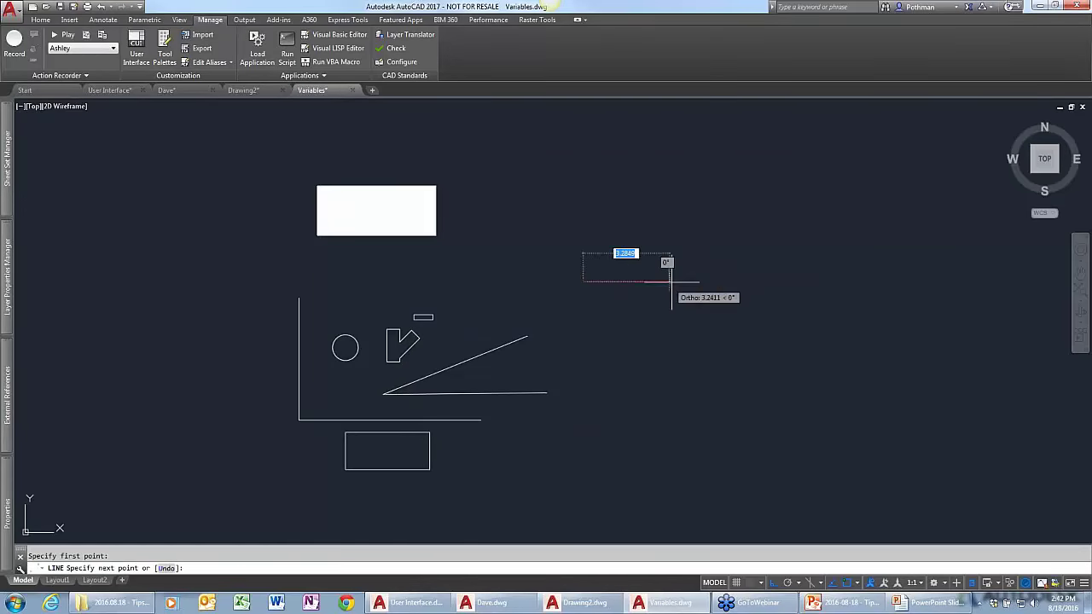
{"action": "left_click", "coordinate": [672, 282]}
{"action": "left_click", "coordinate": [672, 184]}
{"action": "left_click", "coordinate": [755, 208]}
{"action": "key", "text": "Return"}
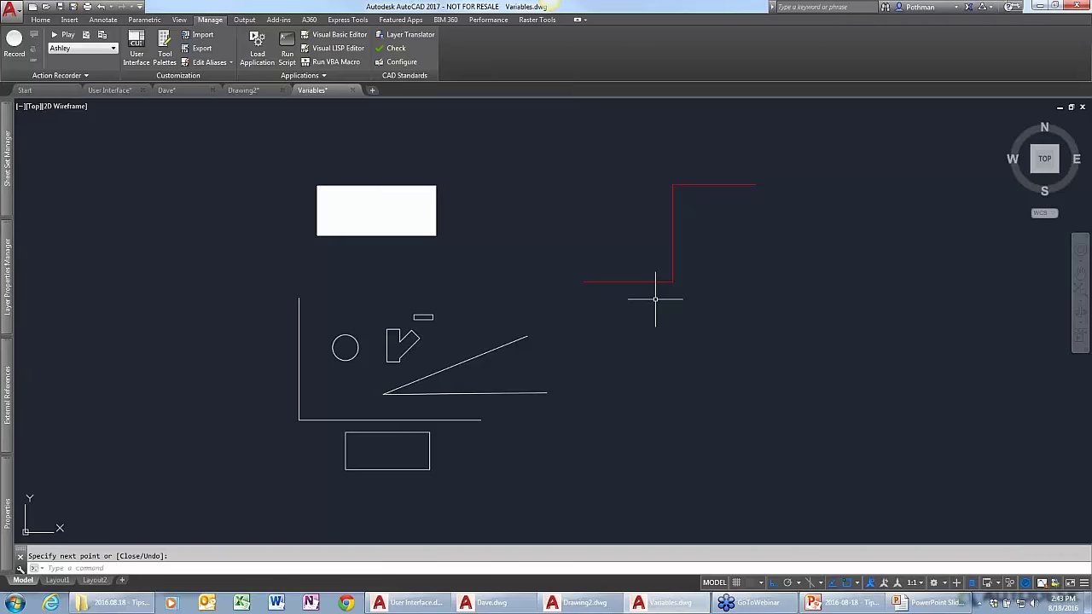
{"action": "left_click", "coordinate": [643, 320]}
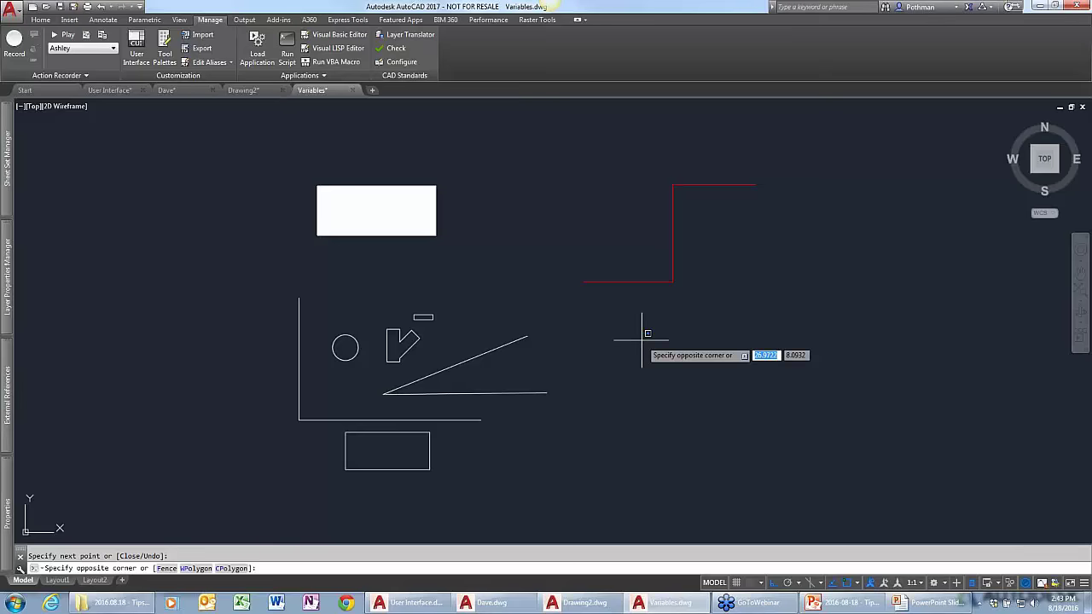
{"action": "scroll", "coordinate": [638, 340], "scroll_direction": "down", "scroll_amount": 3}
{"action": "scroll", "coordinate": [635, 339], "scroll_direction": "down", "scroll_amount": 3}
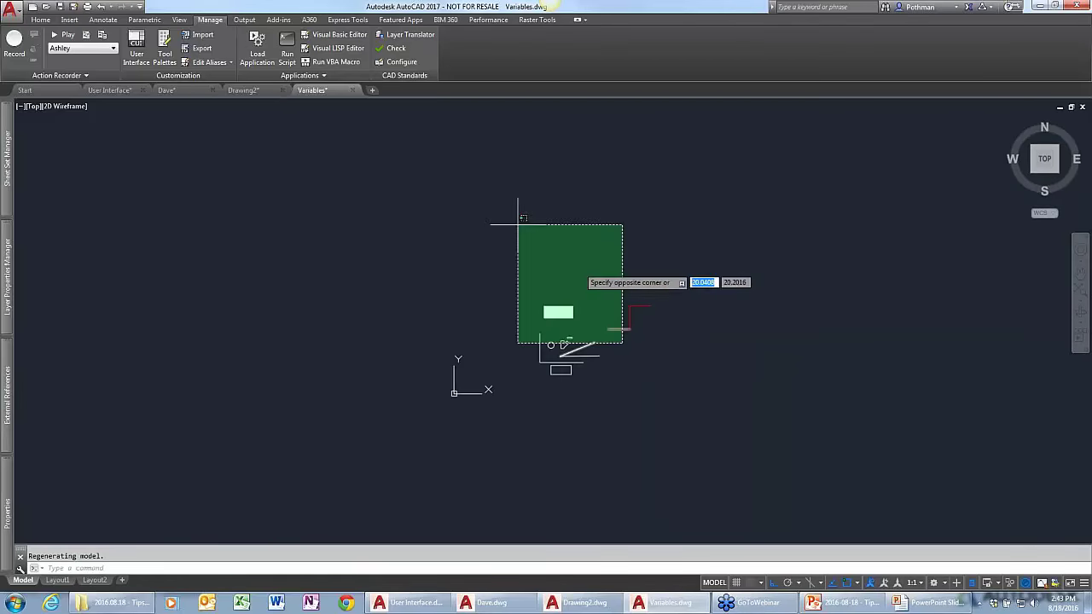
{"action": "key", "text": "Escape"}
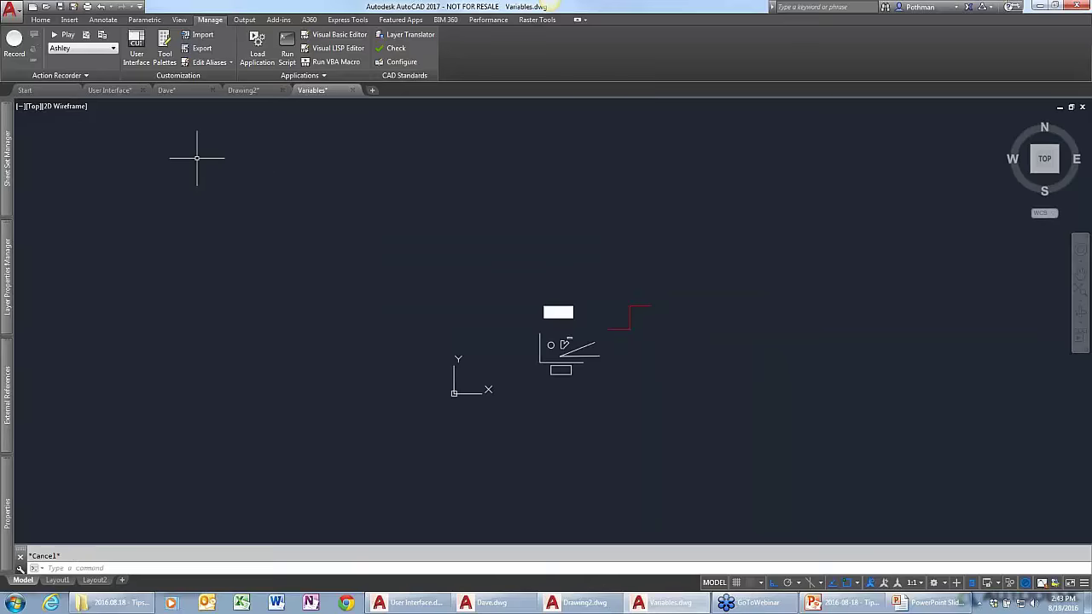
Purge all unused named items, including nested items, from the User Interface drawing.
{"action": "left_click", "coordinate": [110, 91]}
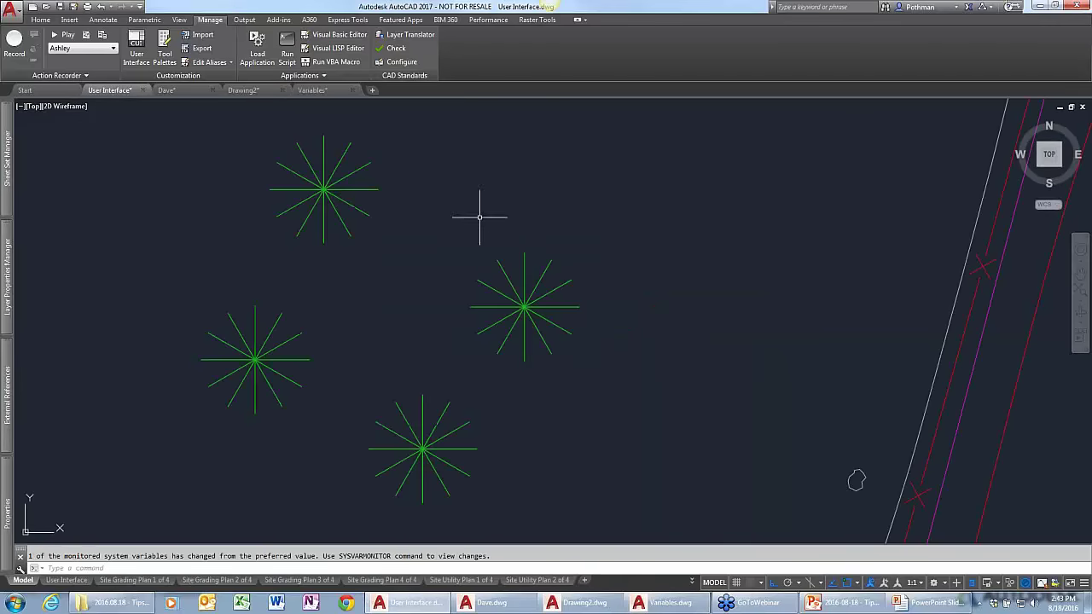
{"action": "scroll", "coordinate": [635, 294], "scroll_direction": "down", "scroll_amount": 8}
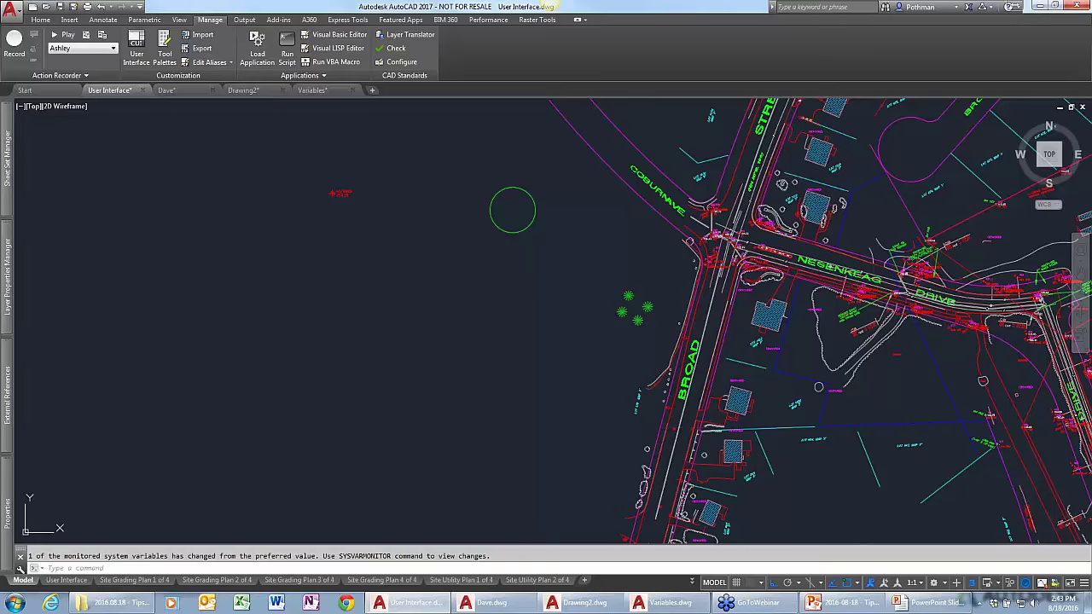
{"action": "type", "text": "purge"}
{"action": "key", "text": "Return"}
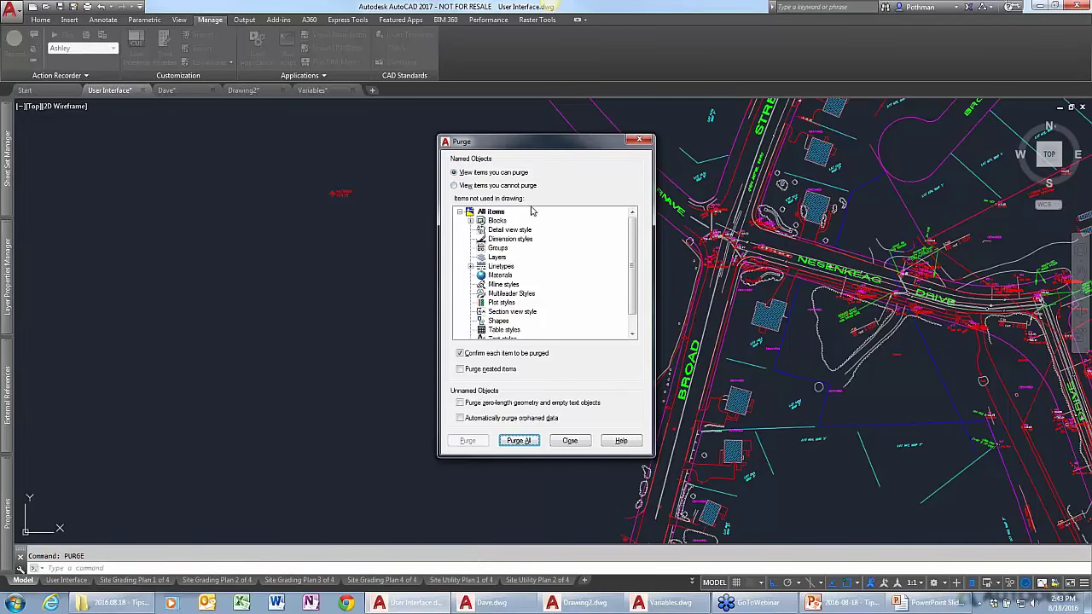
{"action": "left_click", "coordinate": [460, 369]}
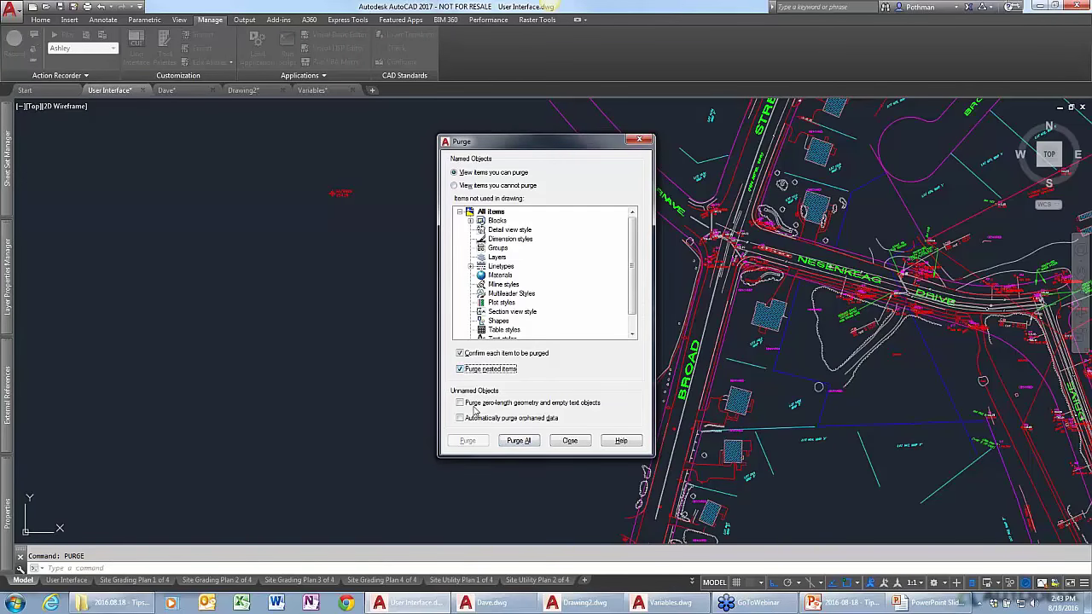
{"action": "left_click", "coordinate": [517, 440]}
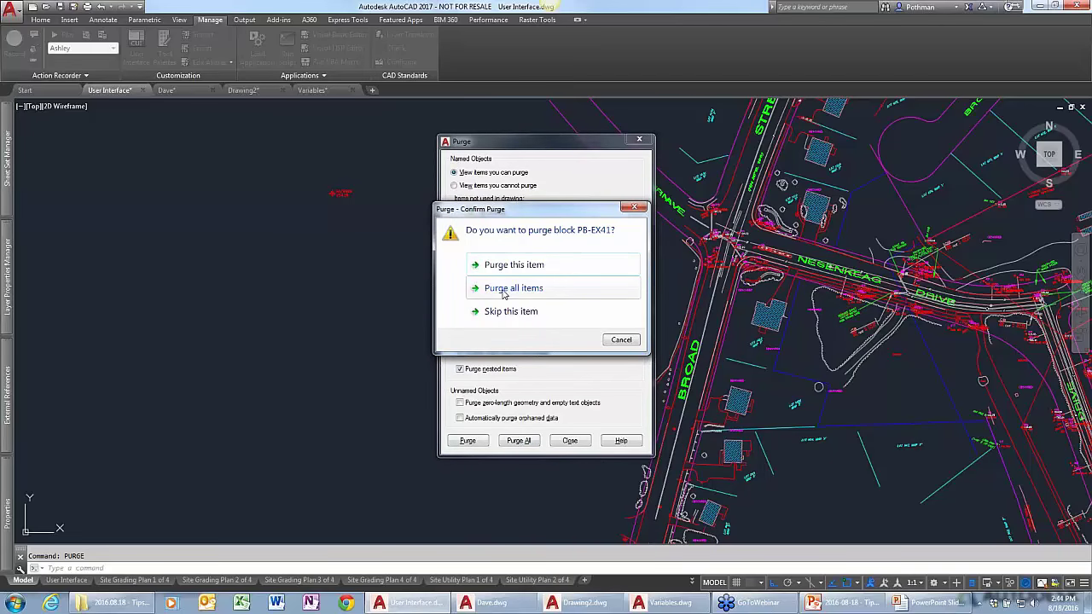
{"action": "left_click", "coordinate": [503, 288]}
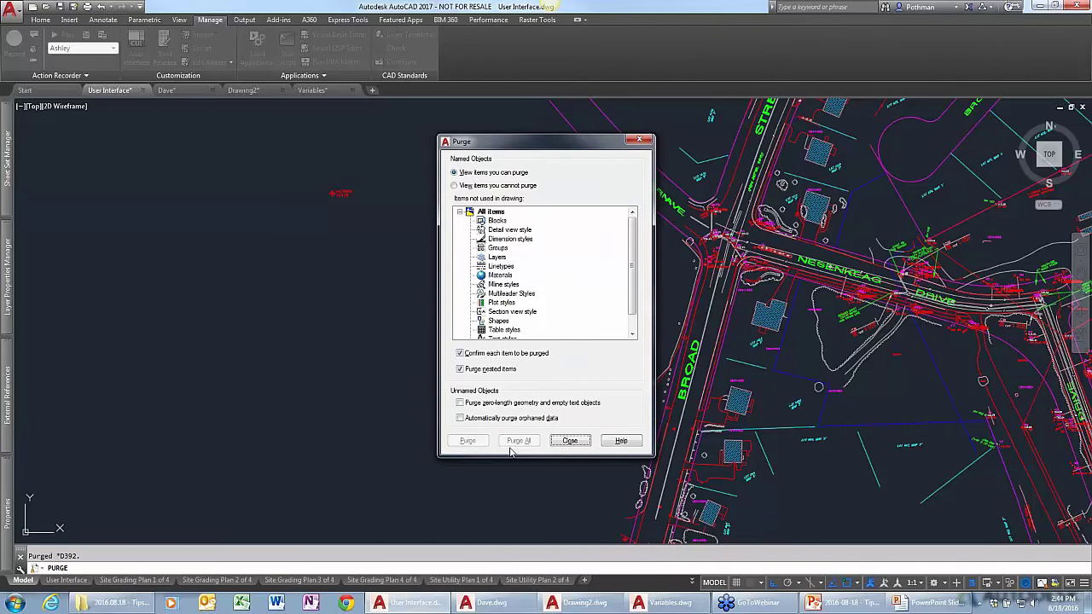
{"action": "left_click", "coordinate": [570, 440]}
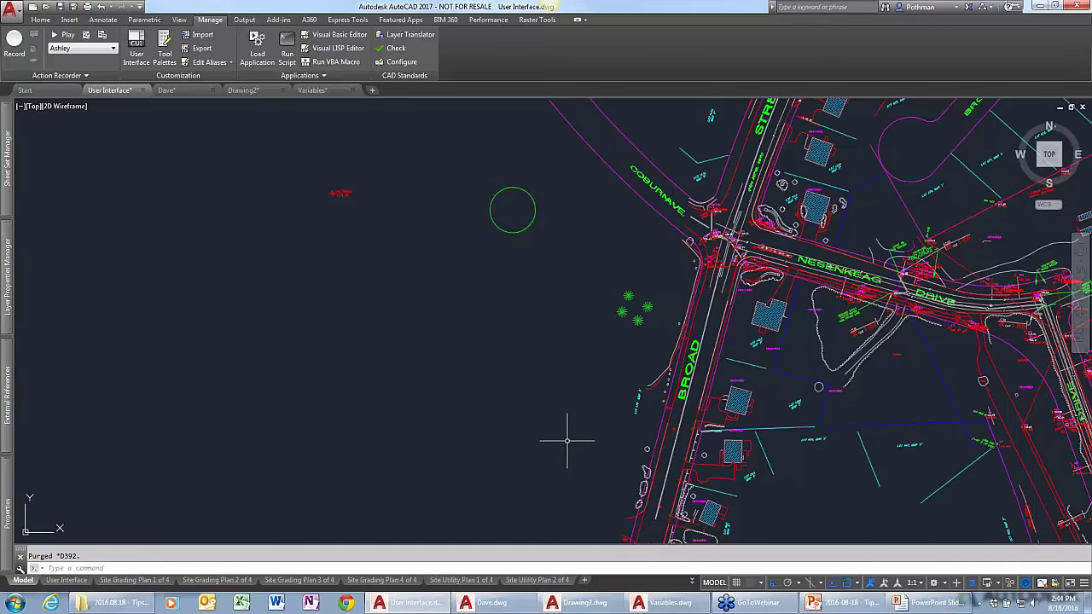
Purge all unused registered applications (regapps) from the User Interface drawing without verifying each name.
{"action": "type", "text": "-purge"}
{"action": "key", "text": "Return"}
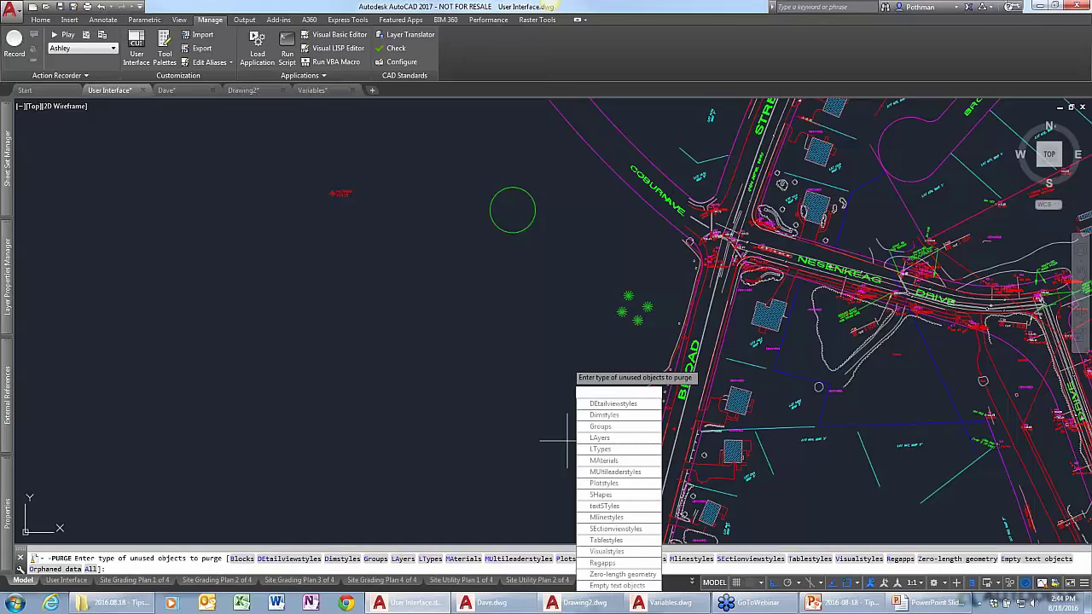
{"action": "type", "text": "regapps"}
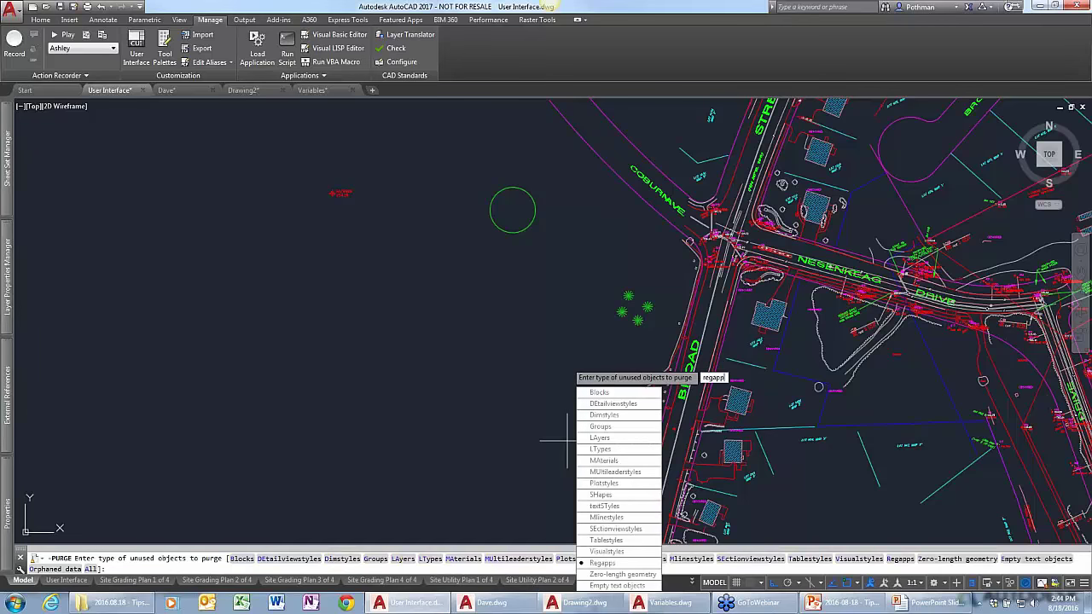
{"action": "key", "text": "Return"}
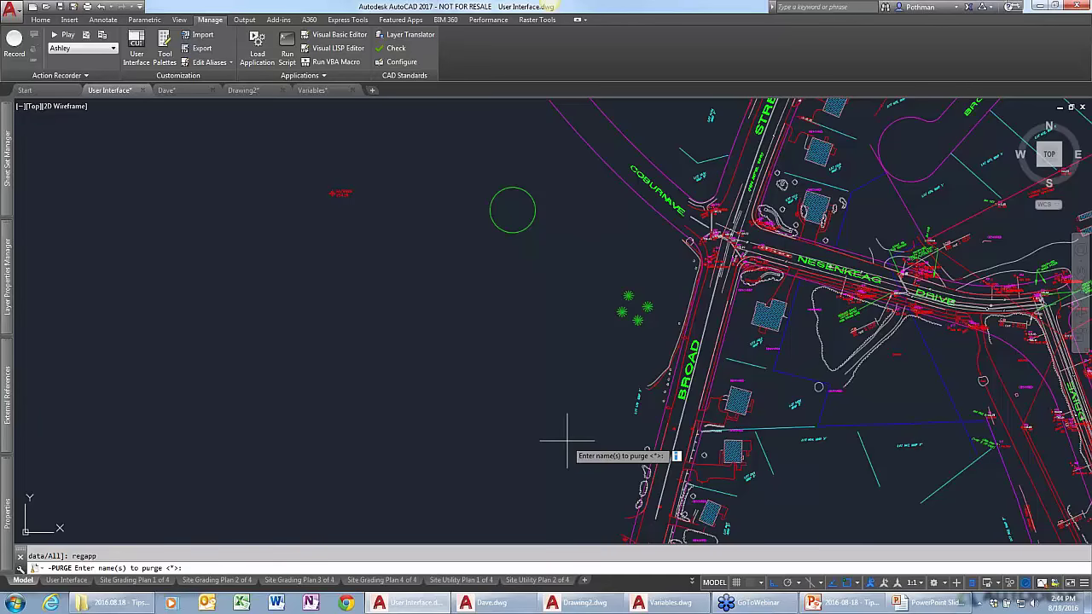
{"action": "type", "text": "all"}
{"action": "key", "text": "Return"}
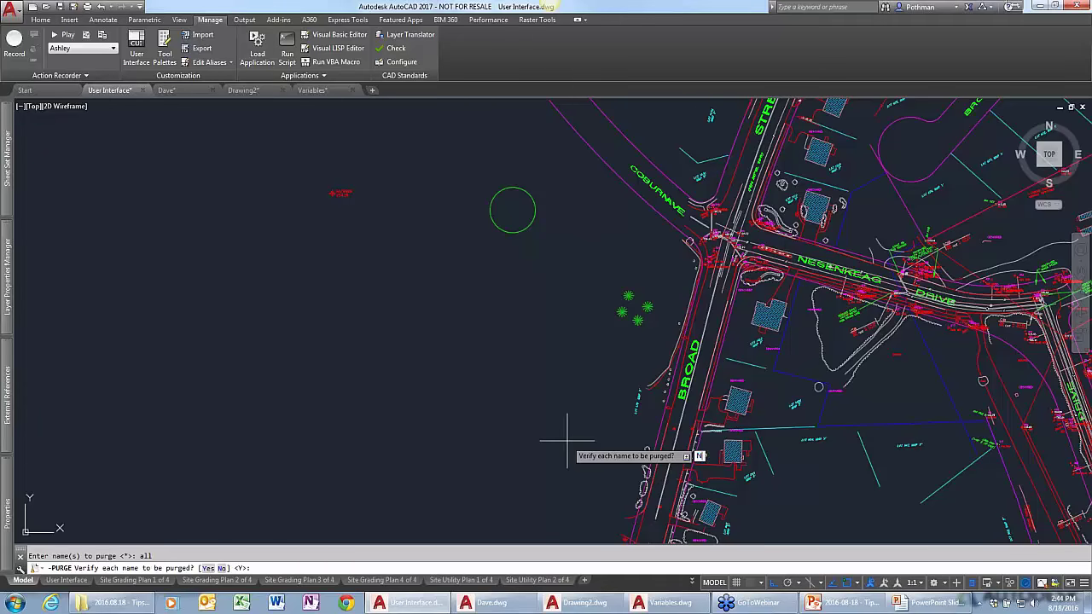
{"action": "key", "text": "Return"}
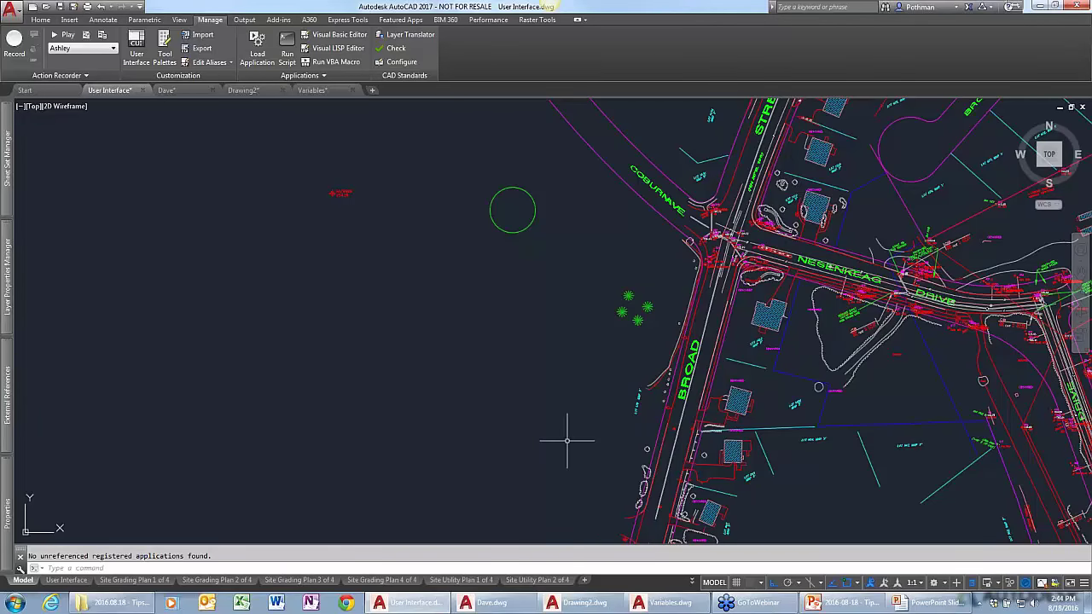
Audit the User Interface drawing with error fixing enabled, and review the full audit report in the text window.
{"action": "type", "text": "AUDIT"}
{"action": "key", "text": "Return"}
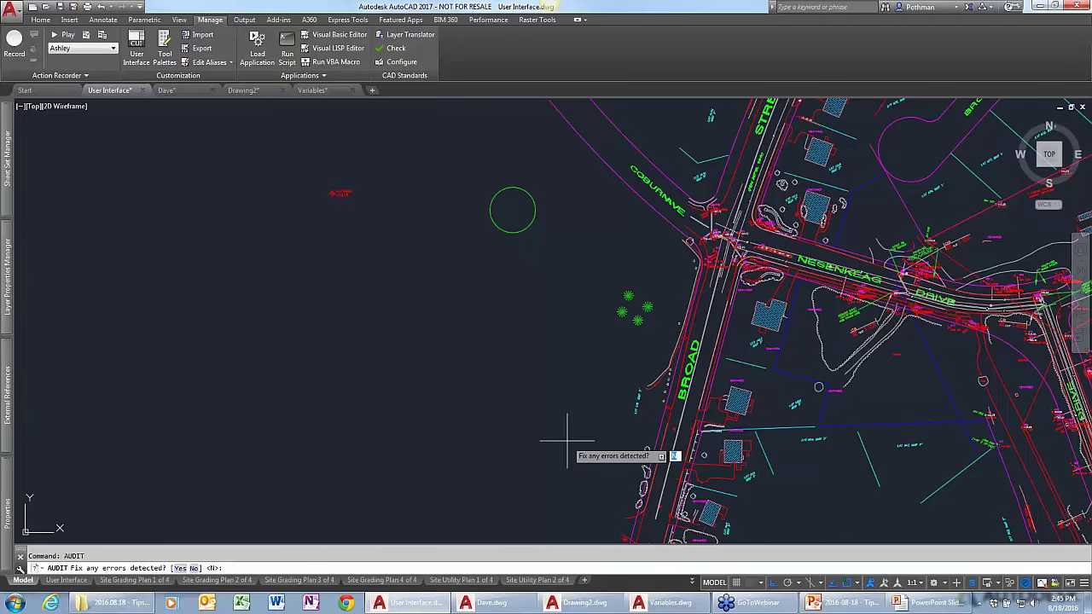
{"action": "type", "text": "Y"}
{"action": "key", "text": "Return"}
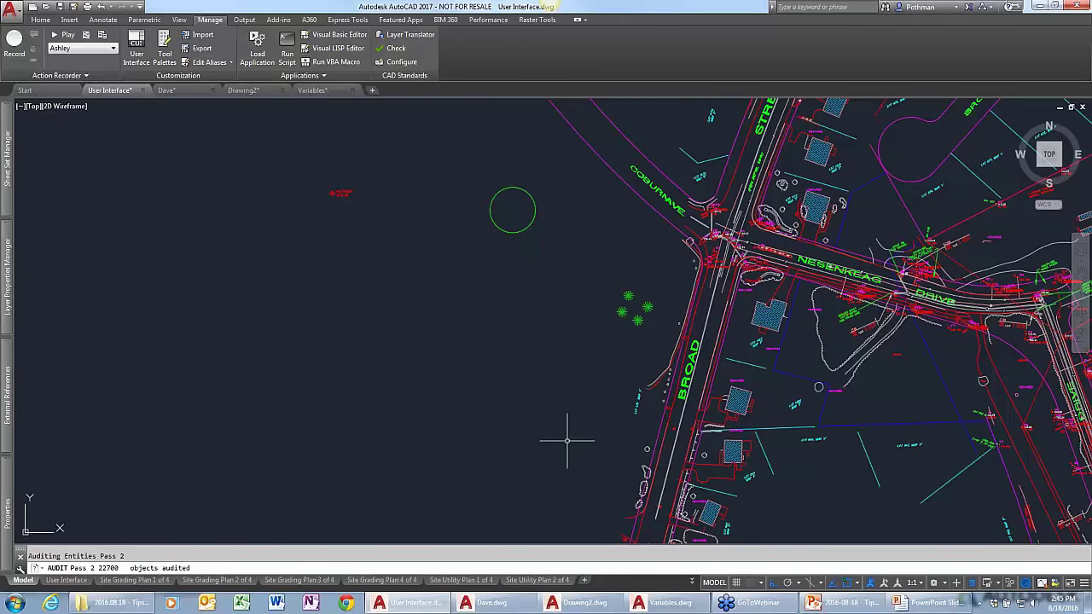
{"action": "key", "text": "F2"}
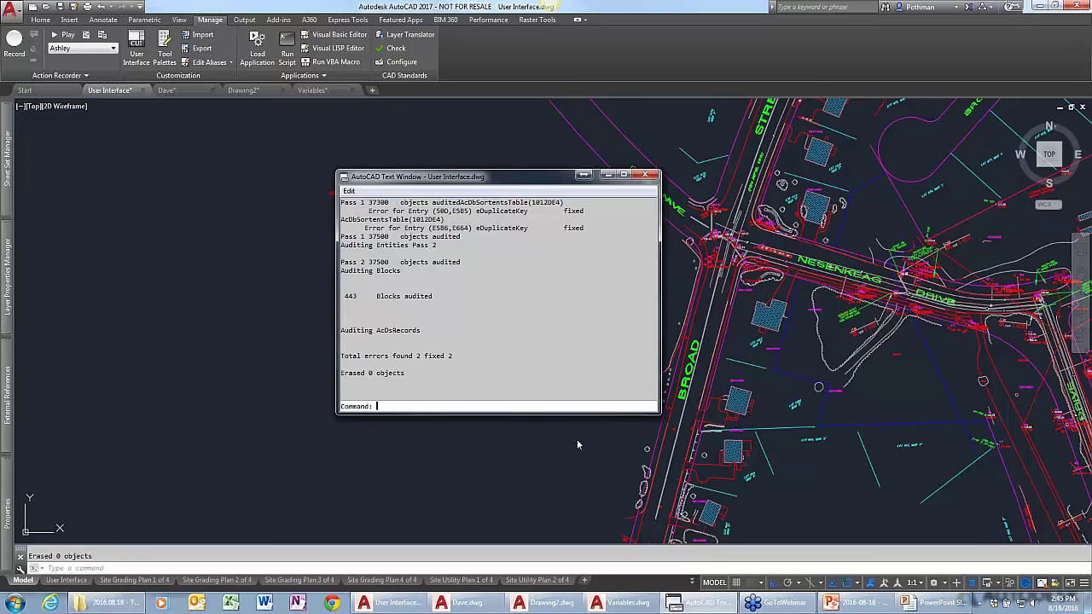
{"action": "left_click", "coordinate": [645, 176]}
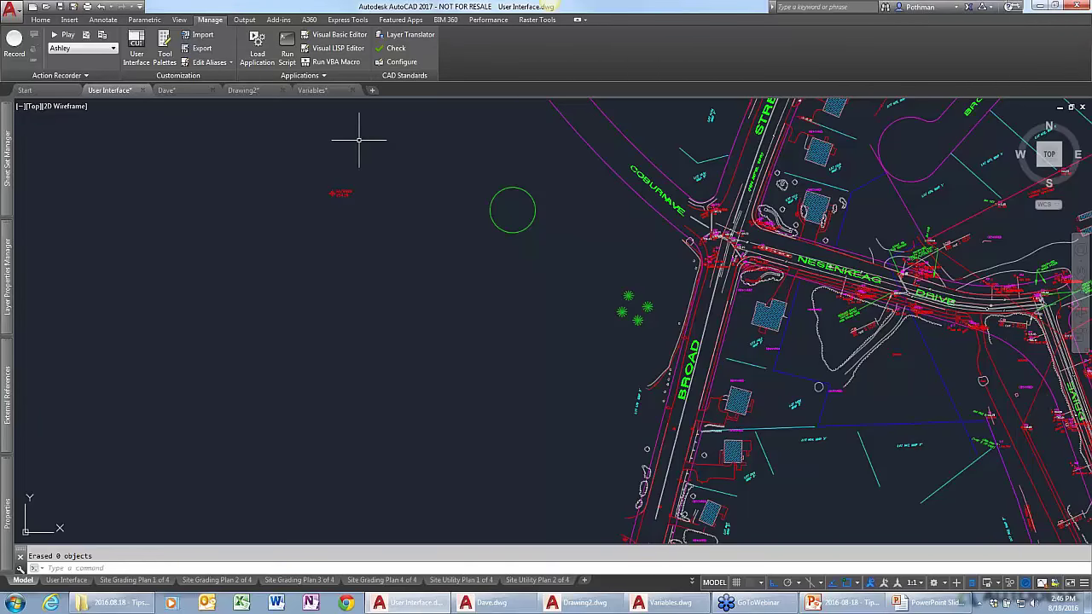
Start a new drawing and insert Wall Base.dwg into it, exploded, at 0,0,0 with scale 1 and rotation 0.
{"action": "left_click", "coordinate": [372, 91]}
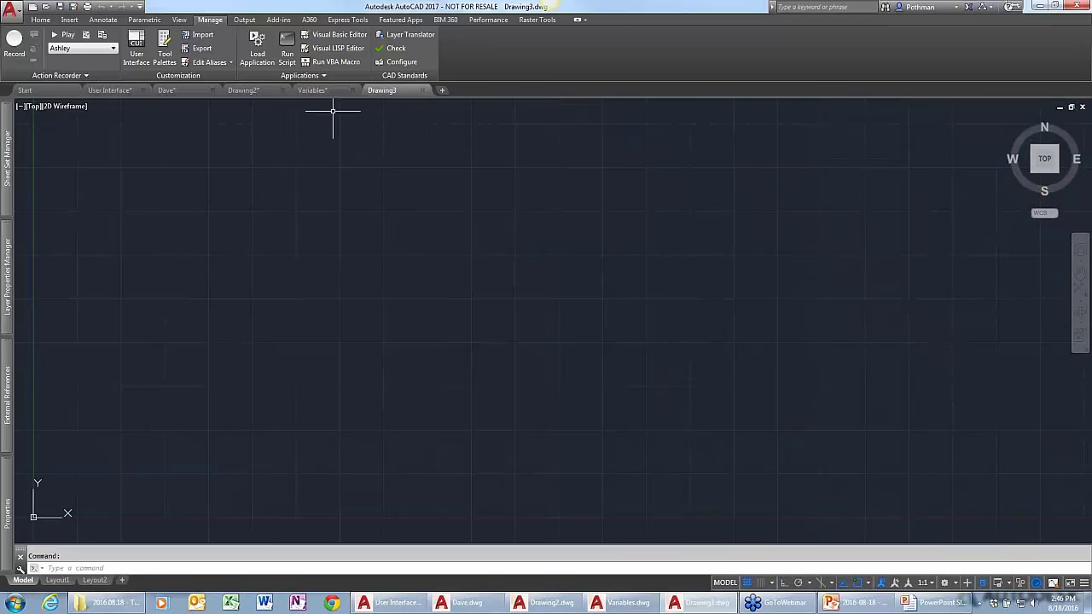
{"action": "type", "text": "insert"}
{"action": "key", "text": "Return"}
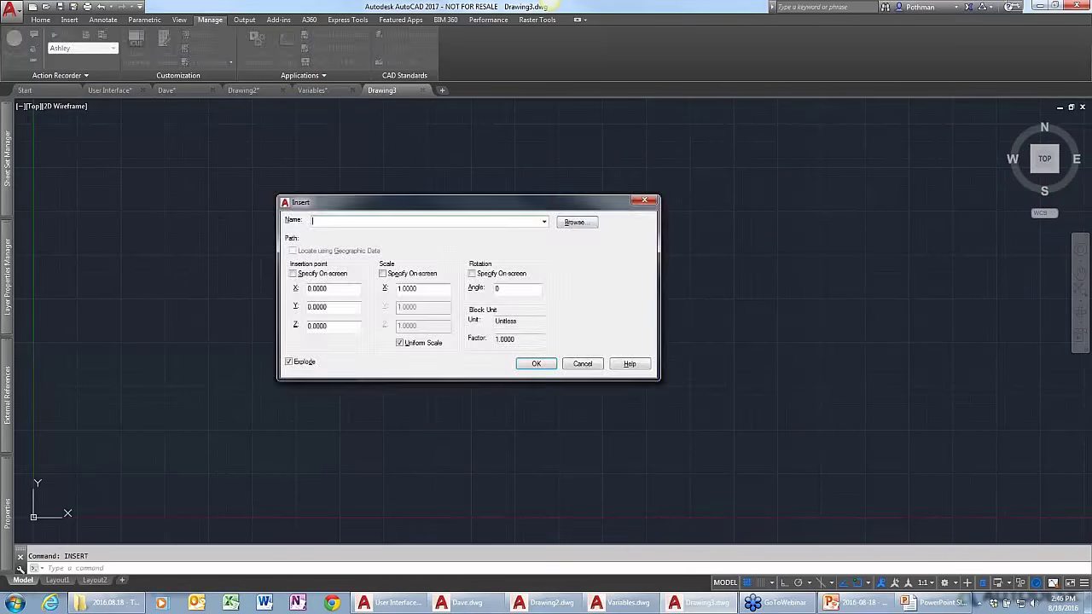
{"action": "left_click", "coordinate": [572, 225]}
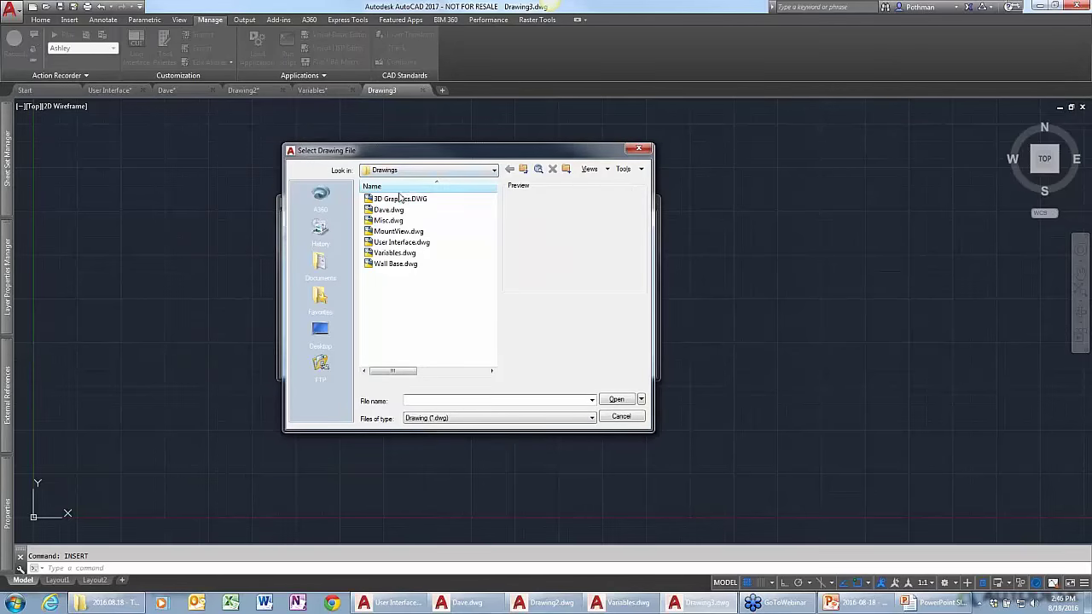
{"action": "double_click", "coordinate": [392, 264]}
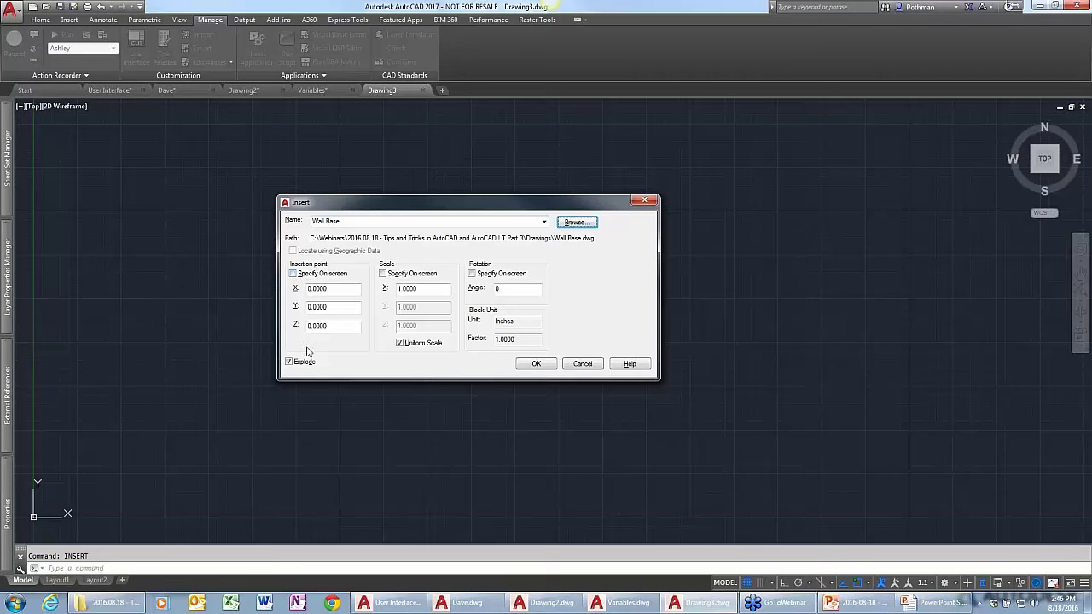
{"action": "left_click", "coordinate": [535, 367]}
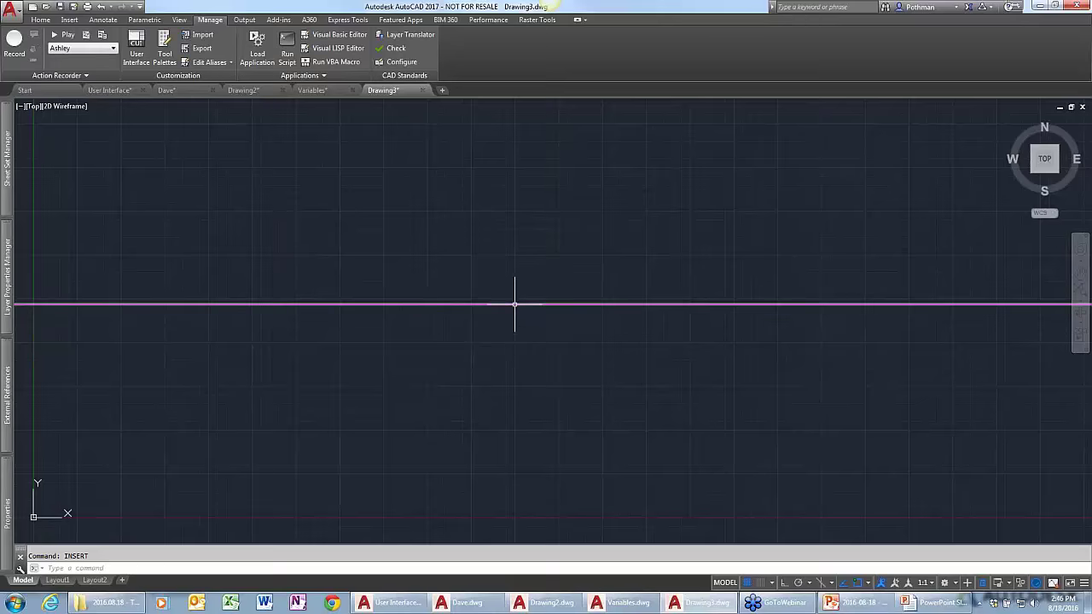
{"action": "scroll", "coordinate": [514, 303], "scroll_direction": "down", "scroll_amount": 6}
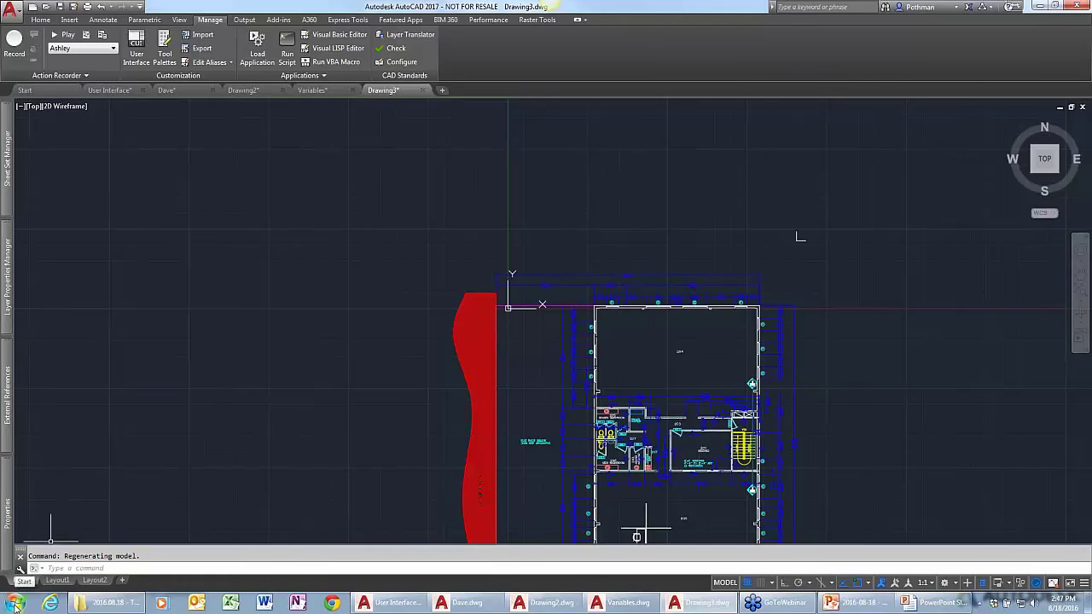
Look through the AutoCAD 2017 - English program folder for its utilities, such as Reset Settings to Default.
{"action": "left_click", "coordinate": [16, 607]}
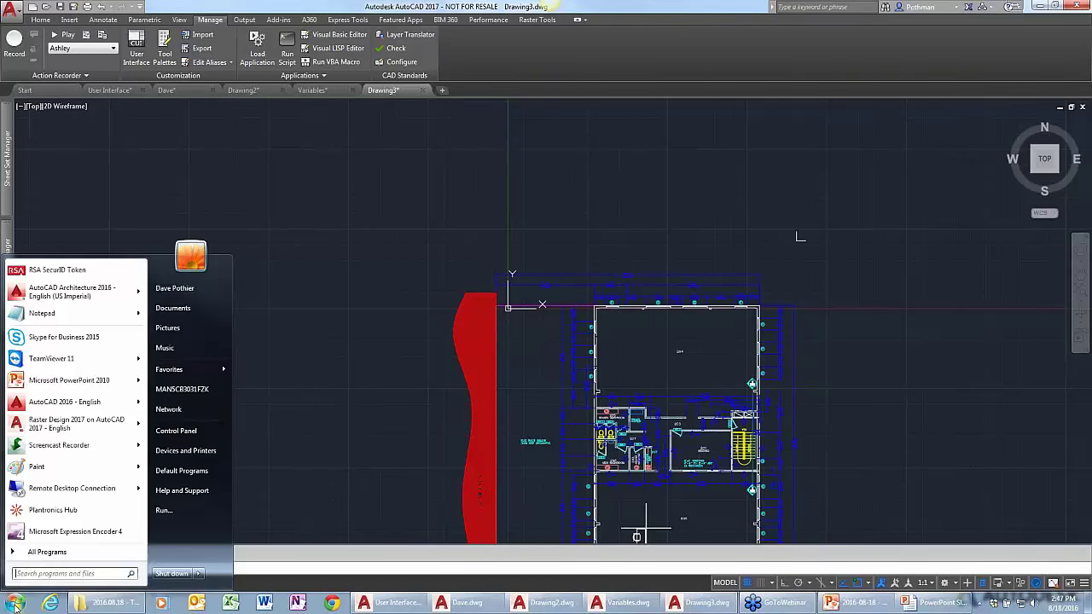
{"action": "left_click", "coordinate": [36, 552]}
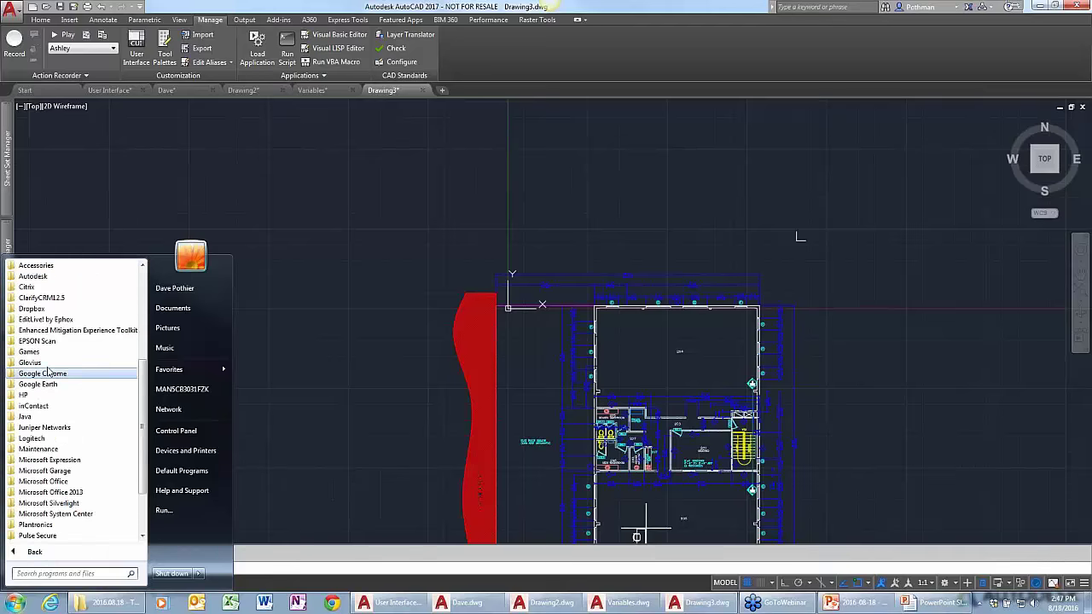
{"action": "scroll", "coordinate": [47, 358], "scroll_direction": "down", "scroll_amount": 2}
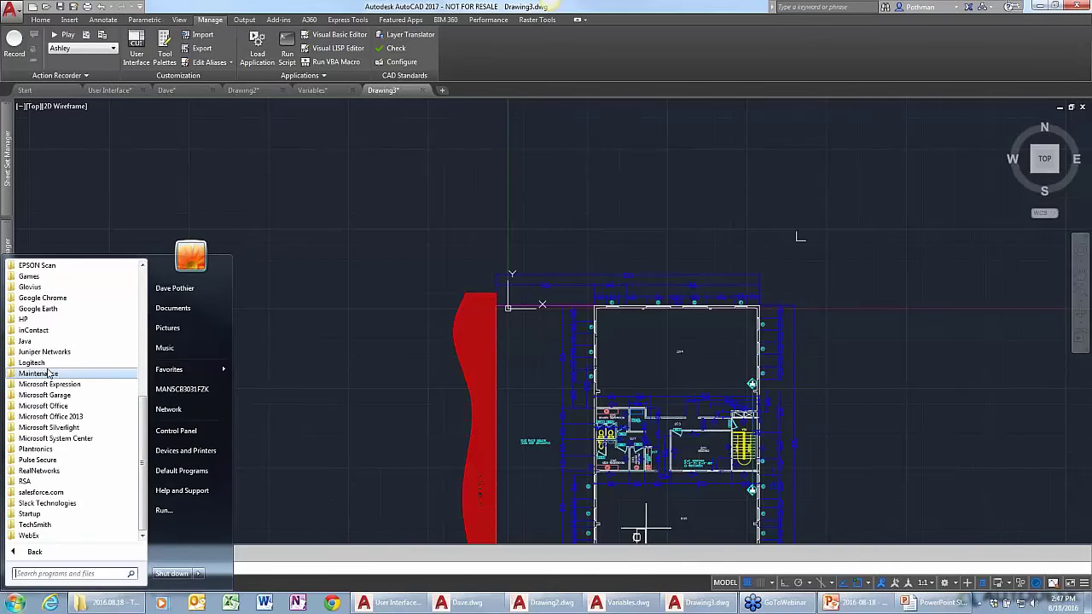
{"action": "scroll", "coordinate": [48, 372], "scroll_direction": "up", "scroll_amount": 4}
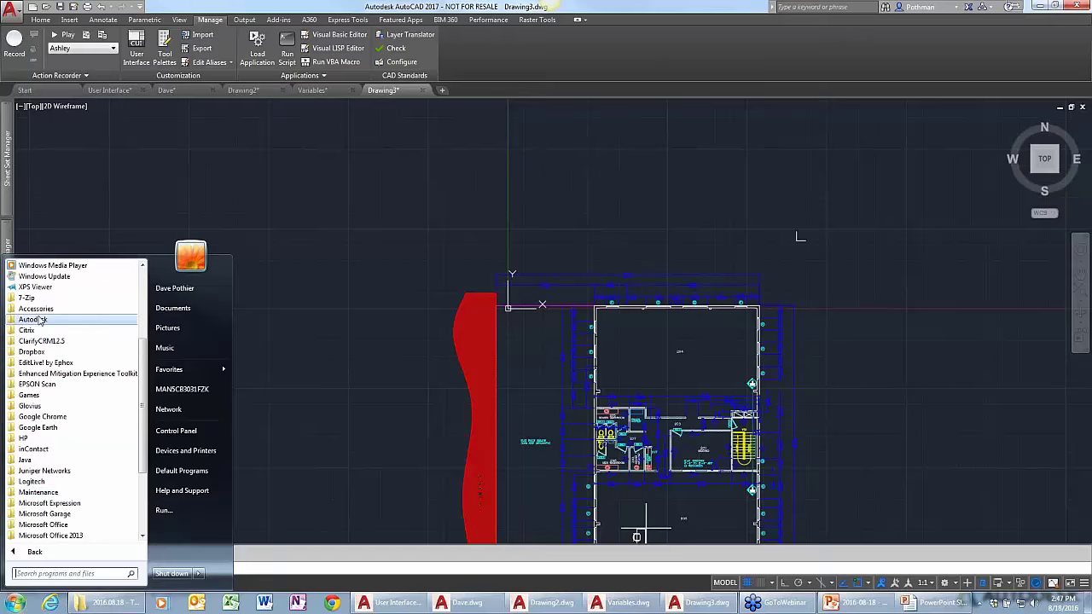
{"action": "left_click", "coordinate": [40, 320]}
{"action": "scroll", "coordinate": [53, 380], "scroll_direction": "down", "scroll_amount": 1}
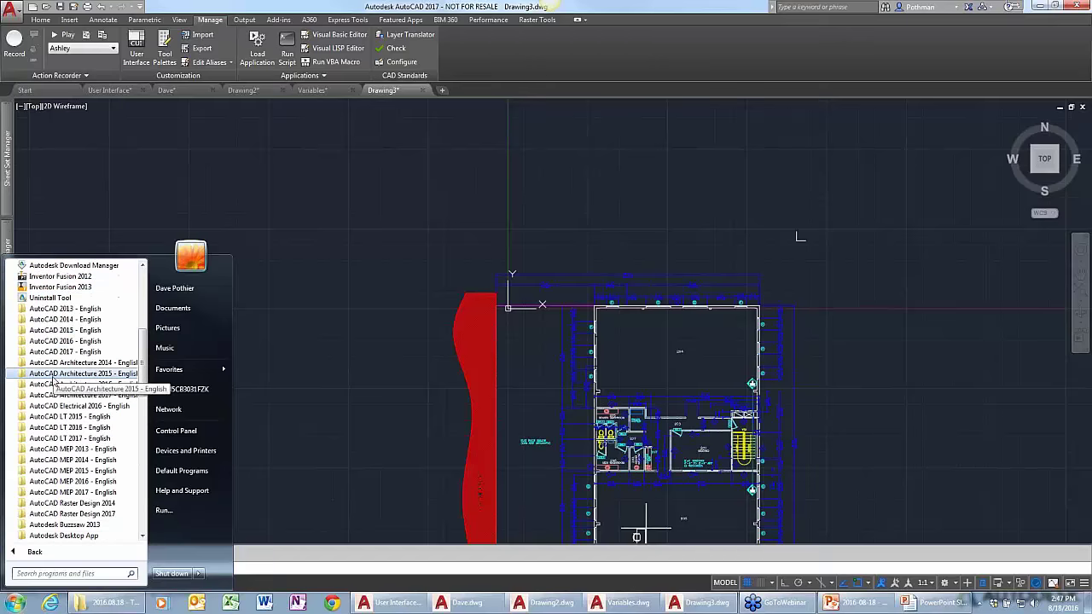
{"action": "left_click", "coordinate": [53, 358]}
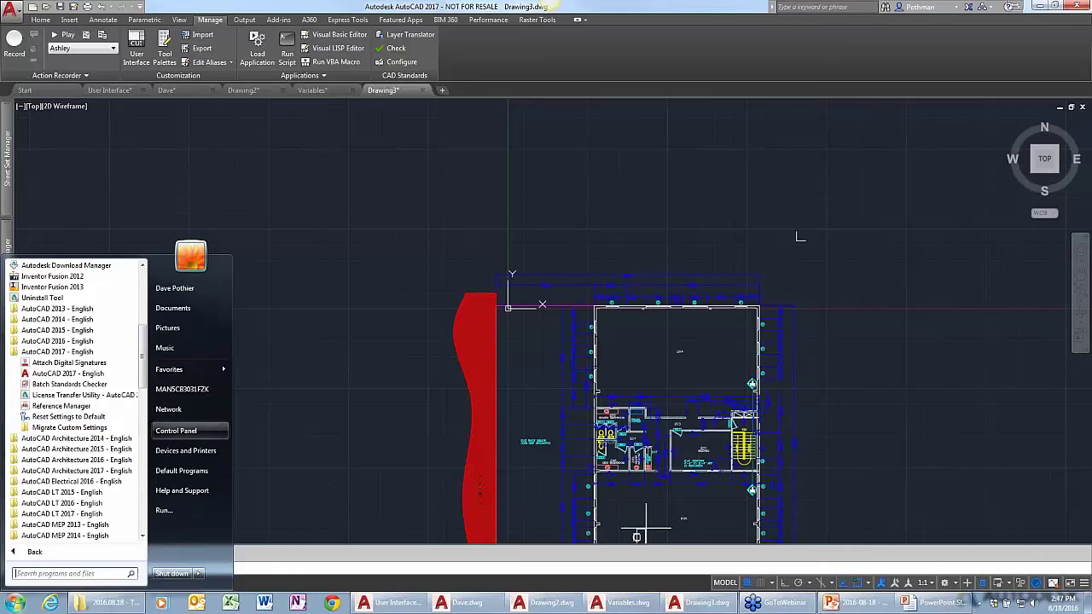
{"action": "left_click", "coordinate": [243, 435]}
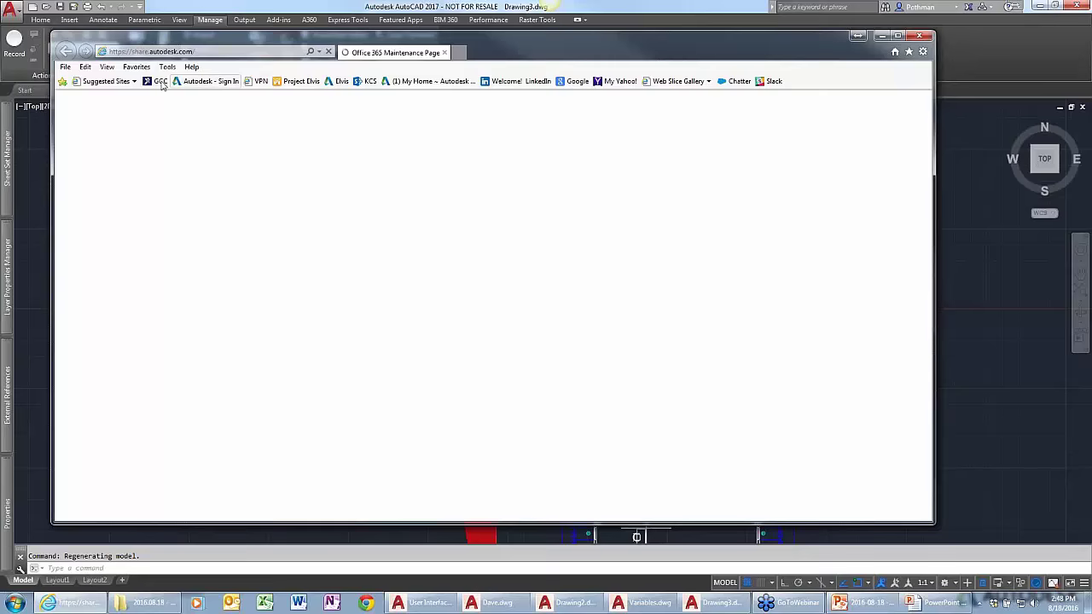
Try to open the Autodesk Certified Hardware page from the browser's saved Support Information links.
{"action": "left_click", "coordinate": [139, 68]}
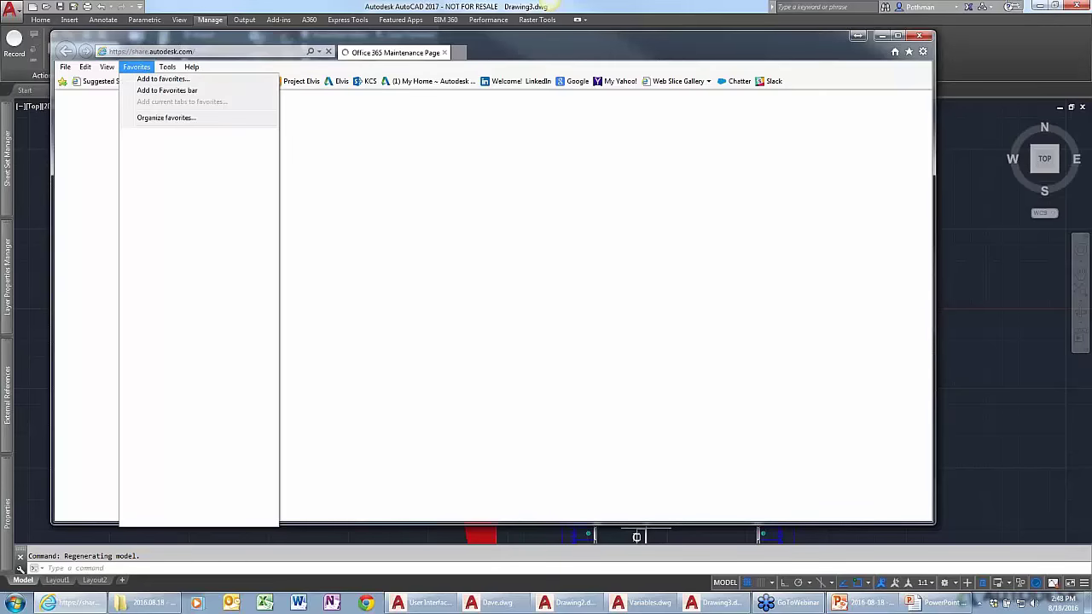
{"action": "left_click", "coordinate": [139, 67]}
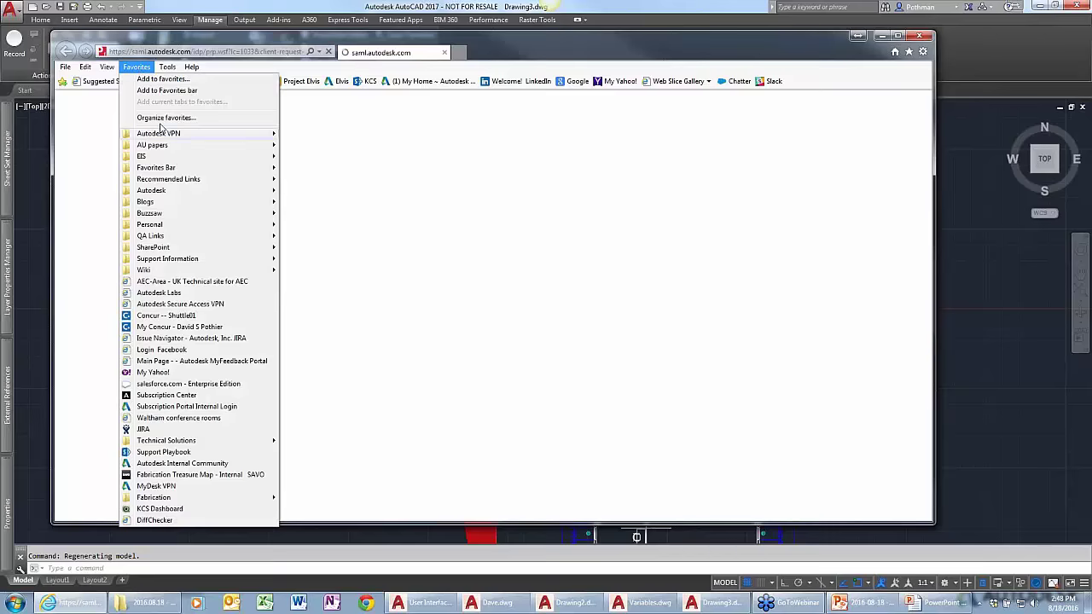
{"action": "mouse_move", "coordinate": [152, 263]}
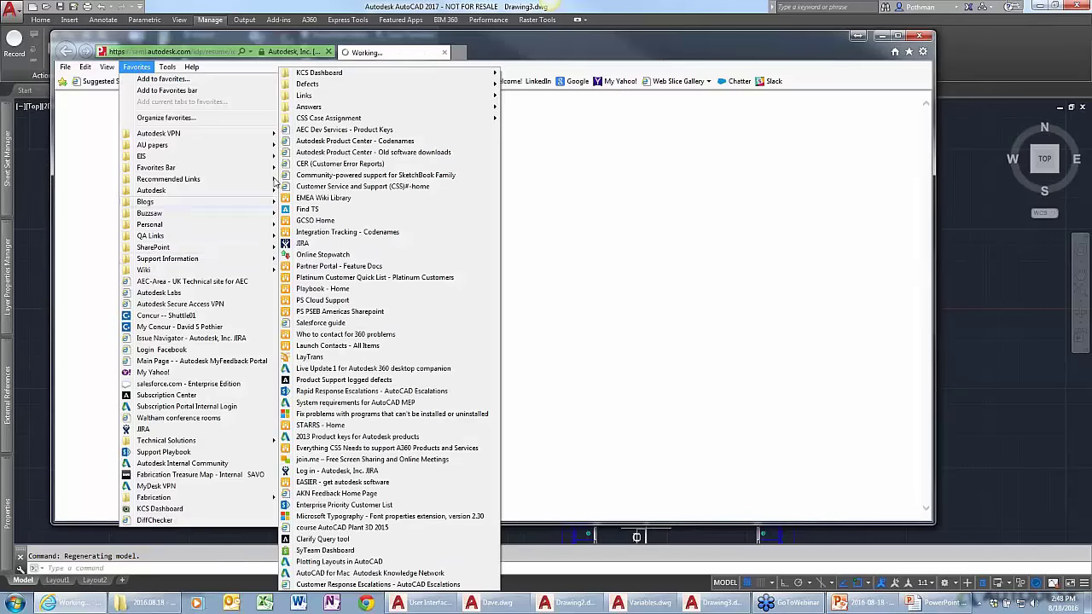
{"action": "mouse_move", "coordinate": [384, 76]}
{"action": "left_click", "coordinate": [563, 91]}
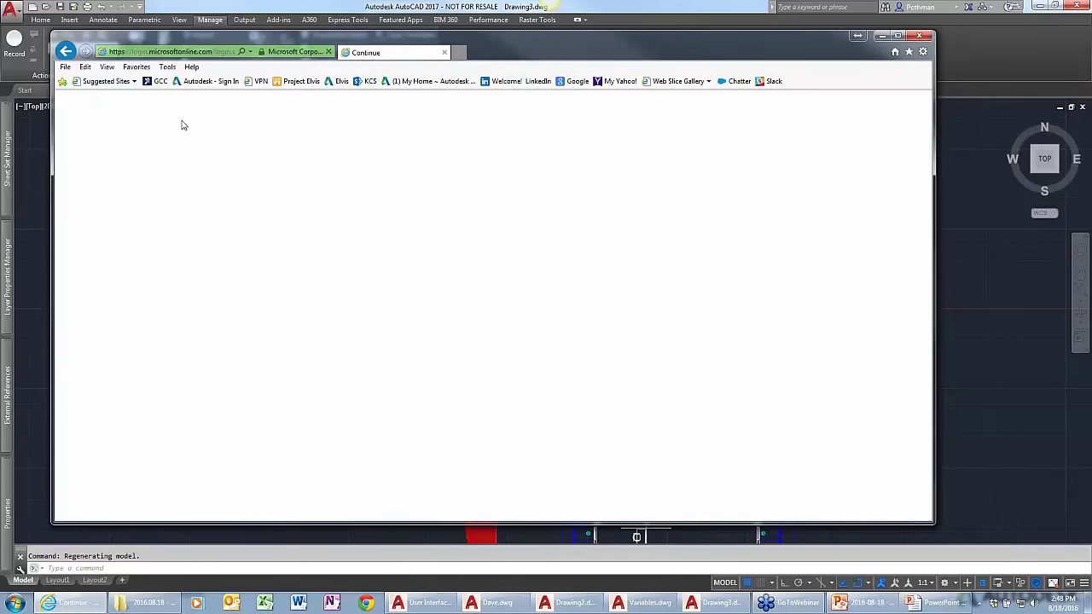
{"action": "left_click", "coordinate": [136, 67]}
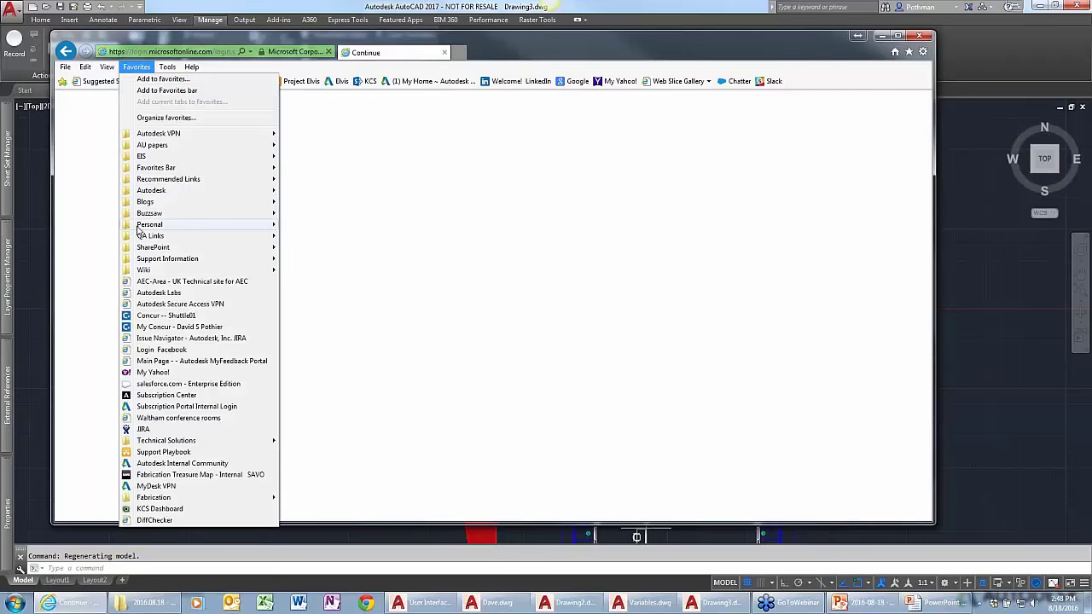
{"action": "mouse_move", "coordinate": [146, 262]}
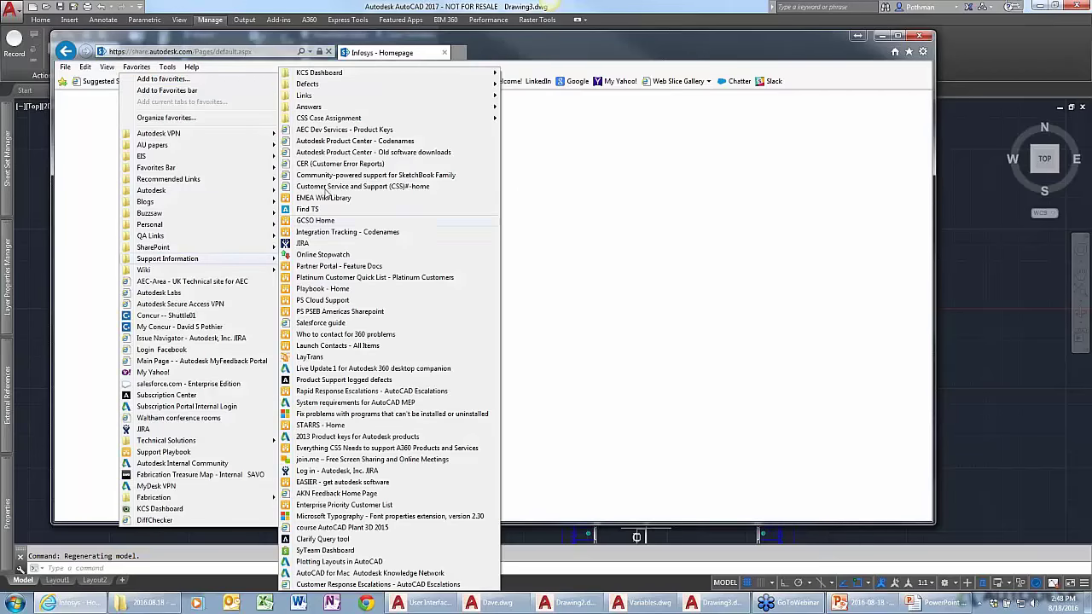
{"action": "mouse_move", "coordinate": [332, 97]}
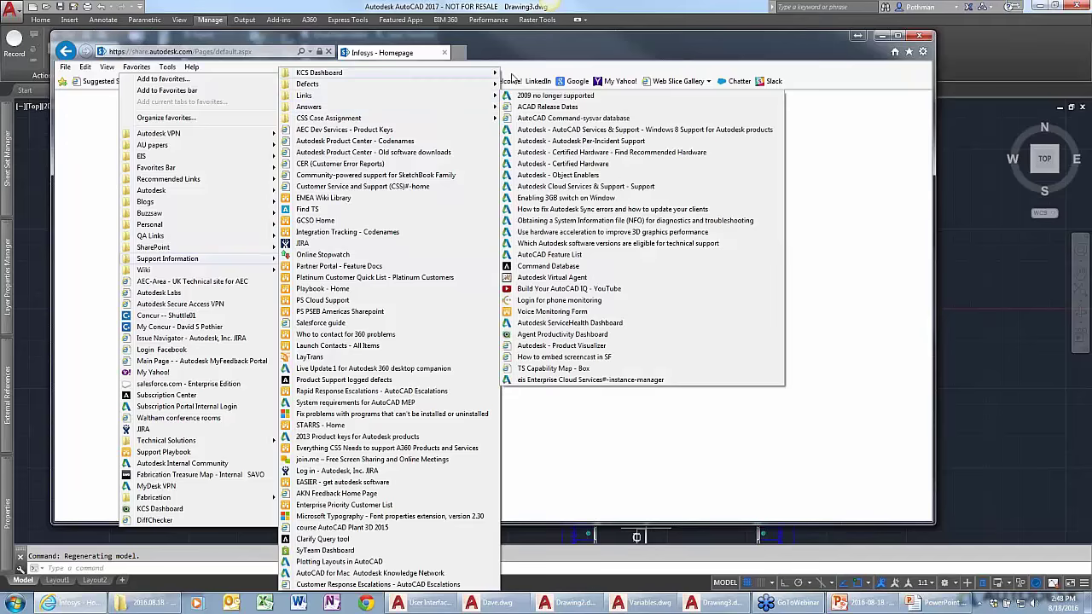
{"action": "left_click", "coordinate": [550, 169]}
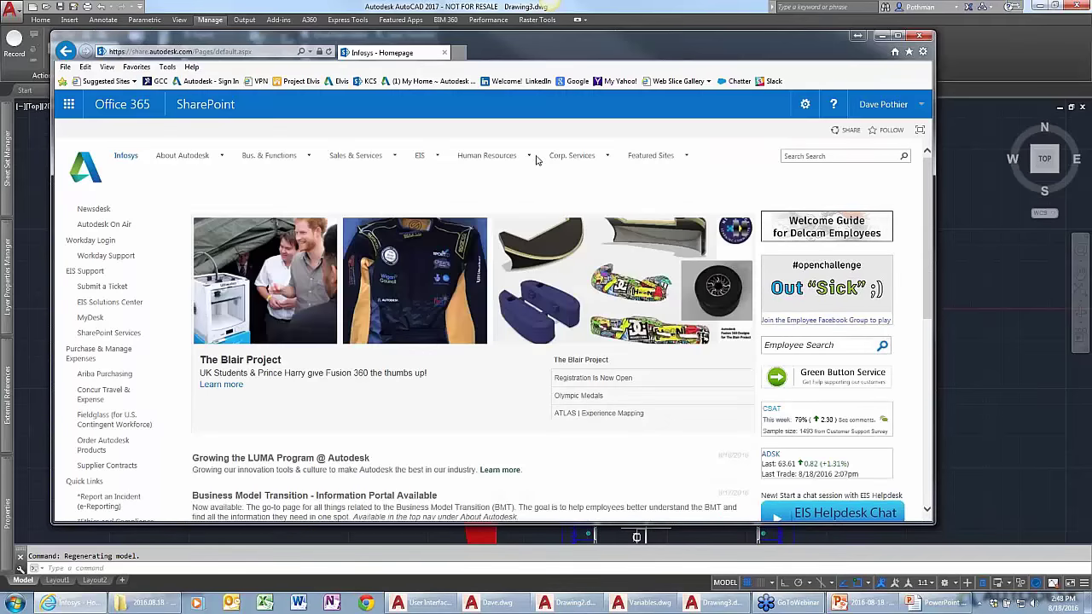
Open the bookmarked Autodesk Certified Hardware page and set the type of hardware to find to Graphics Hardware.
{"action": "left_click", "coordinate": [140, 70]}
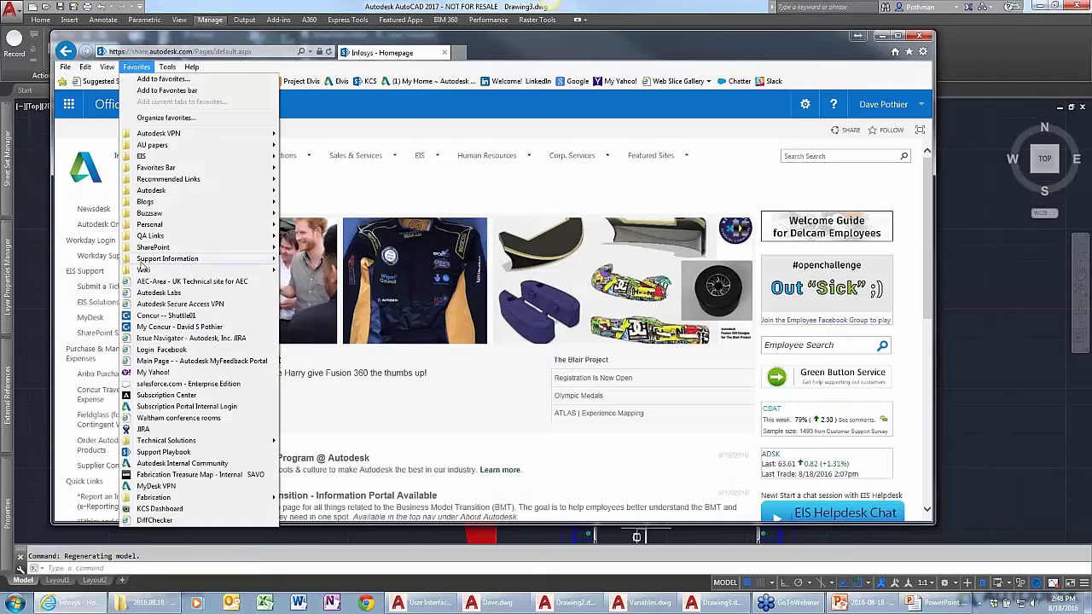
{"action": "mouse_move", "coordinate": [167, 258]}
{"action": "mouse_move", "coordinate": [328, 107]}
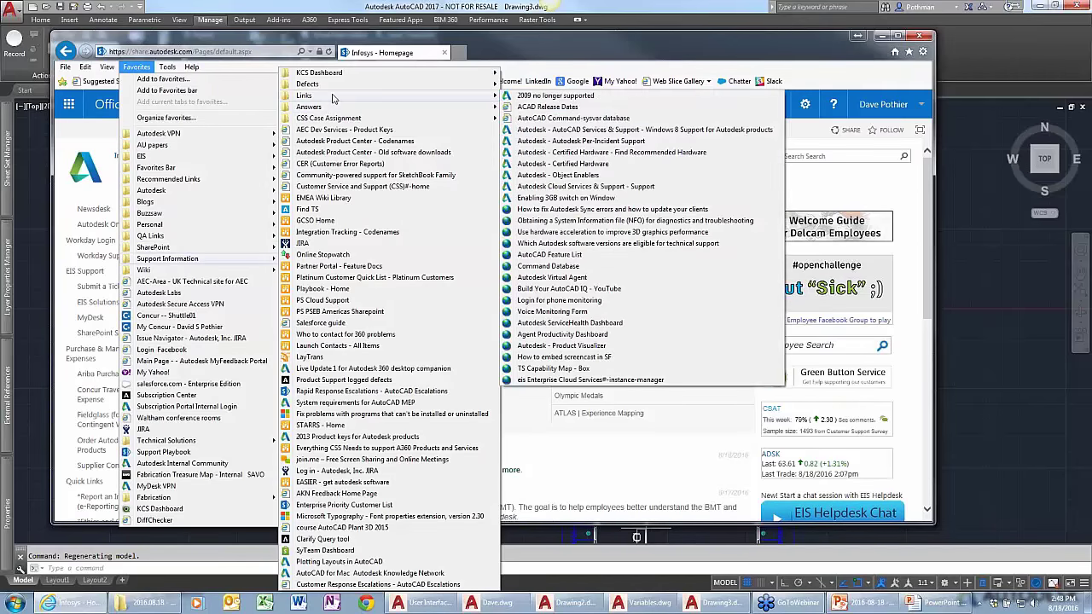
{"action": "left_click", "coordinate": [565, 163]}
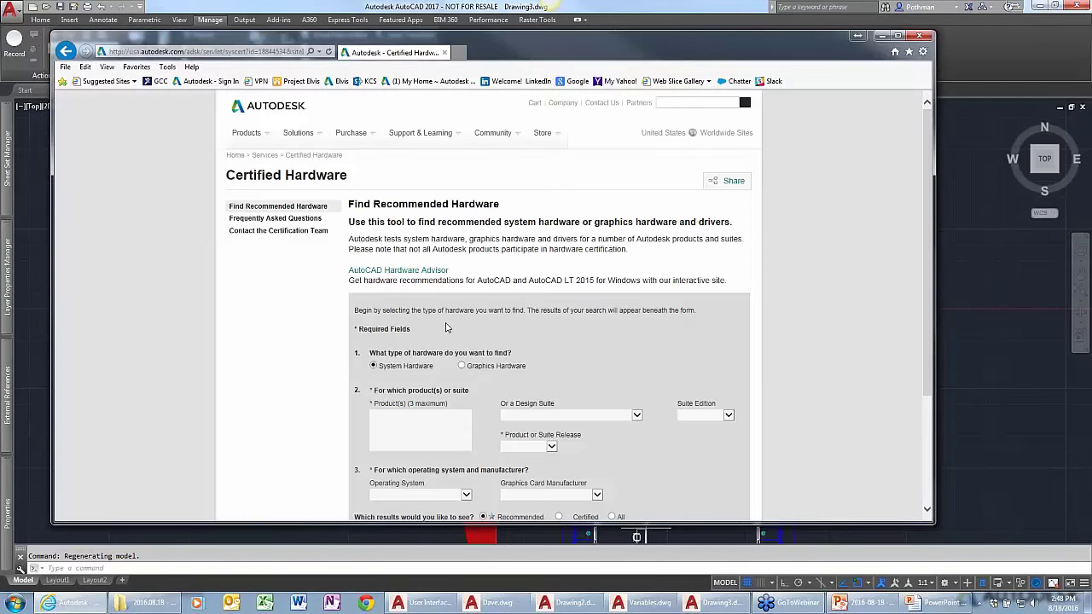
{"action": "scroll", "coordinate": [518, 339], "scroll_direction": "down", "scroll_amount": 1}
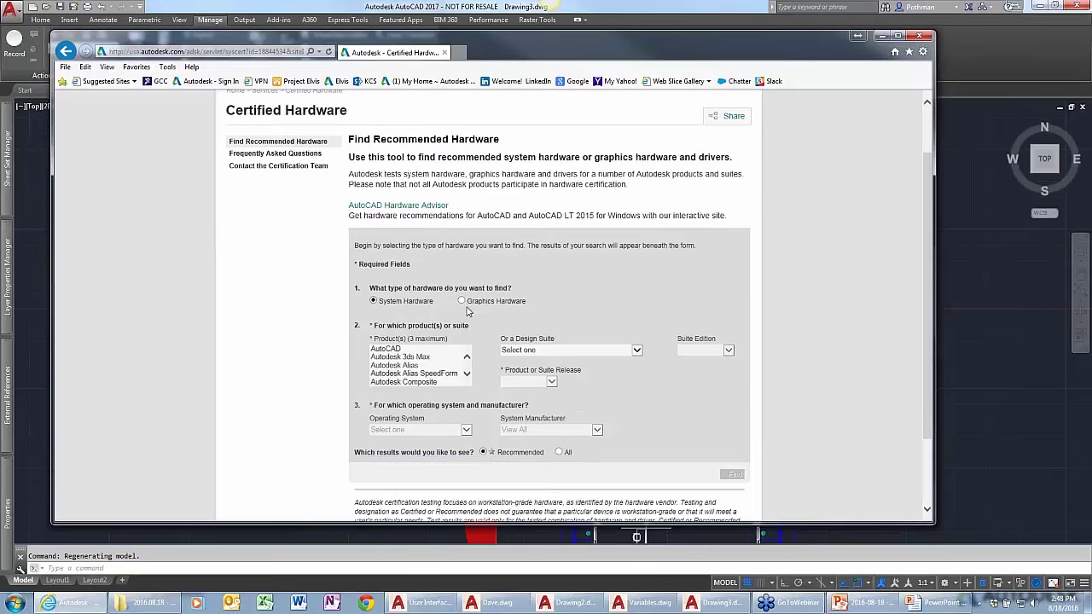
{"action": "left_click", "coordinate": [461, 301]}
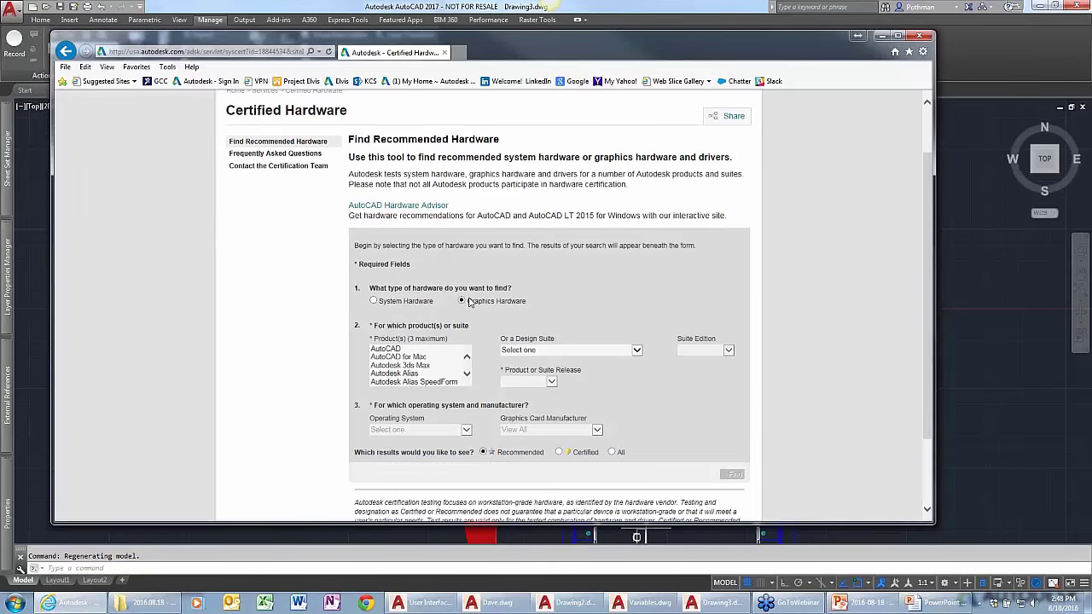
Search for all graphics hardware from NVIDIA for AutoCAD release 2017 on Windows 7 64-bit.
{"action": "left_click", "coordinate": [401, 349]}
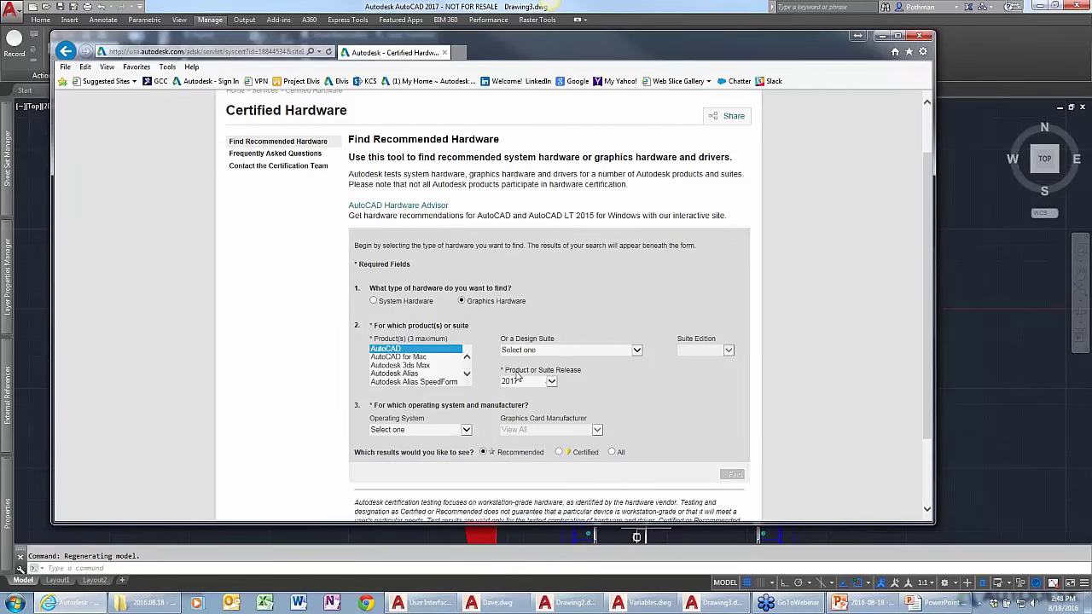
{"action": "left_click", "coordinate": [550, 382]}
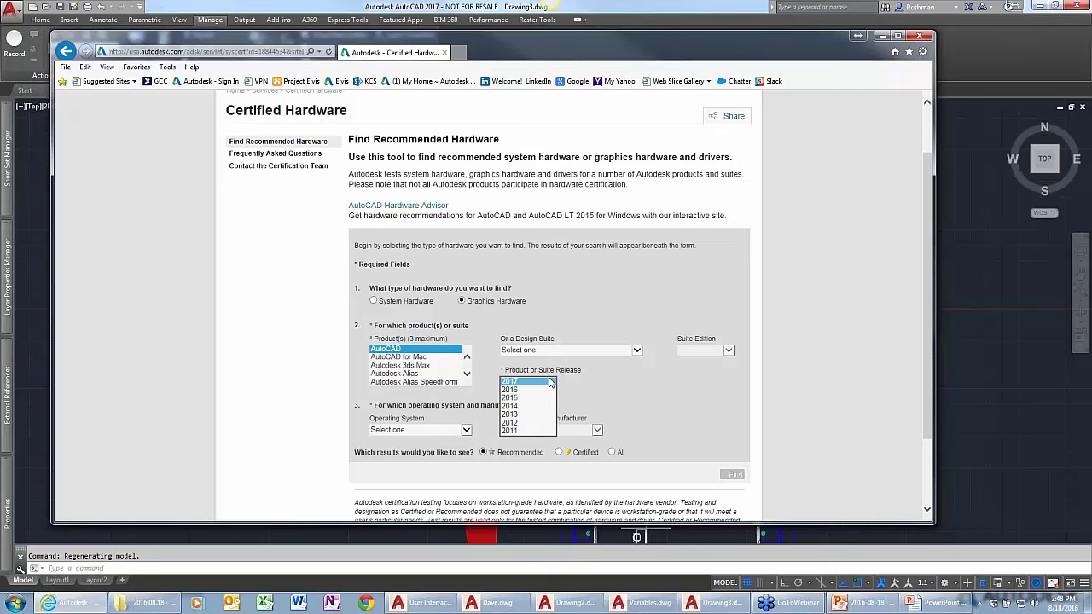
{"action": "left_click", "coordinate": [563, 375]}
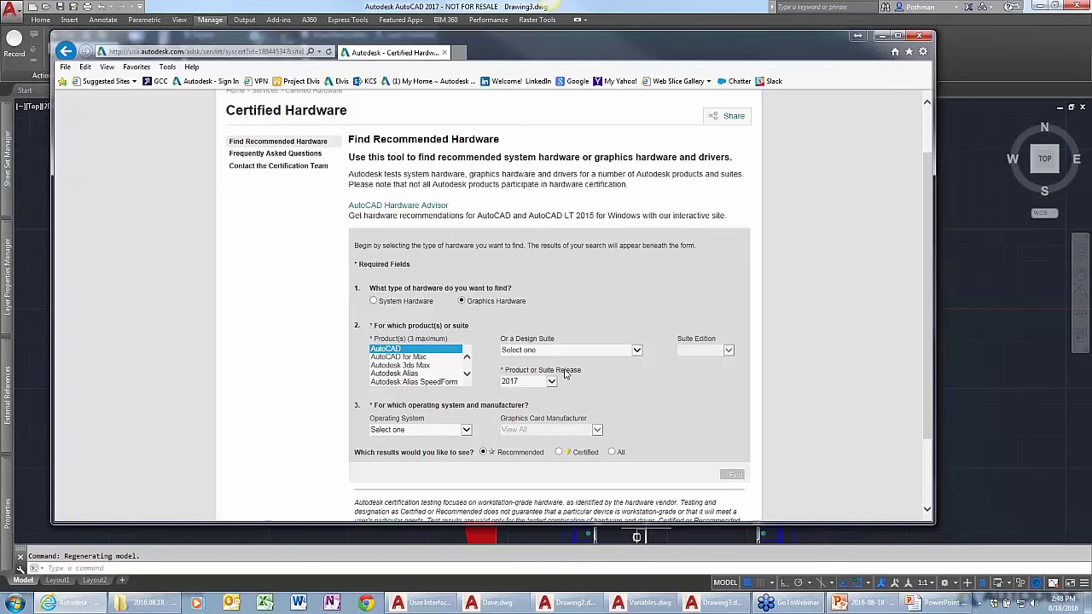
{"action": "left_click", "coordinate": [465, 430]}
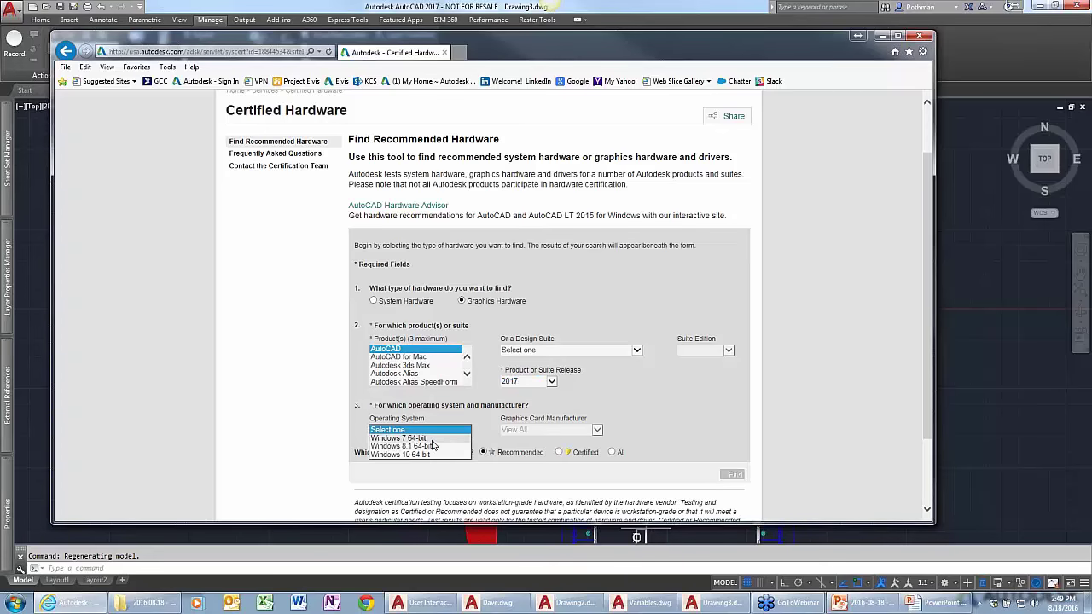
{"action": "left_click", "coordinate": [432, 438]}
{"action": "left_click", "coordinate": [597, 430]}
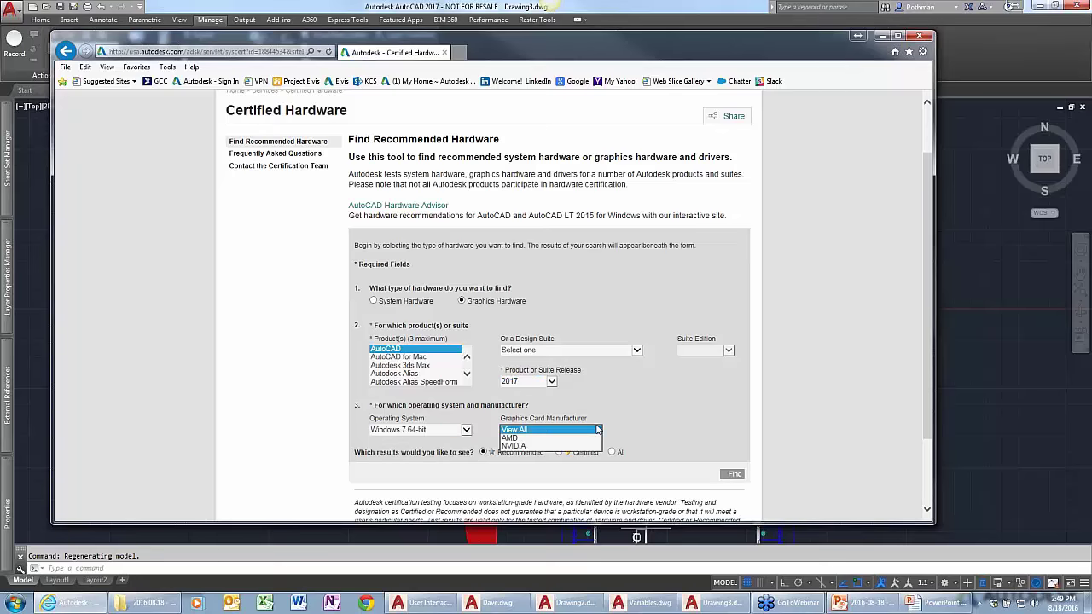
{"action": "left_click", "coordinate": [563, 446]}
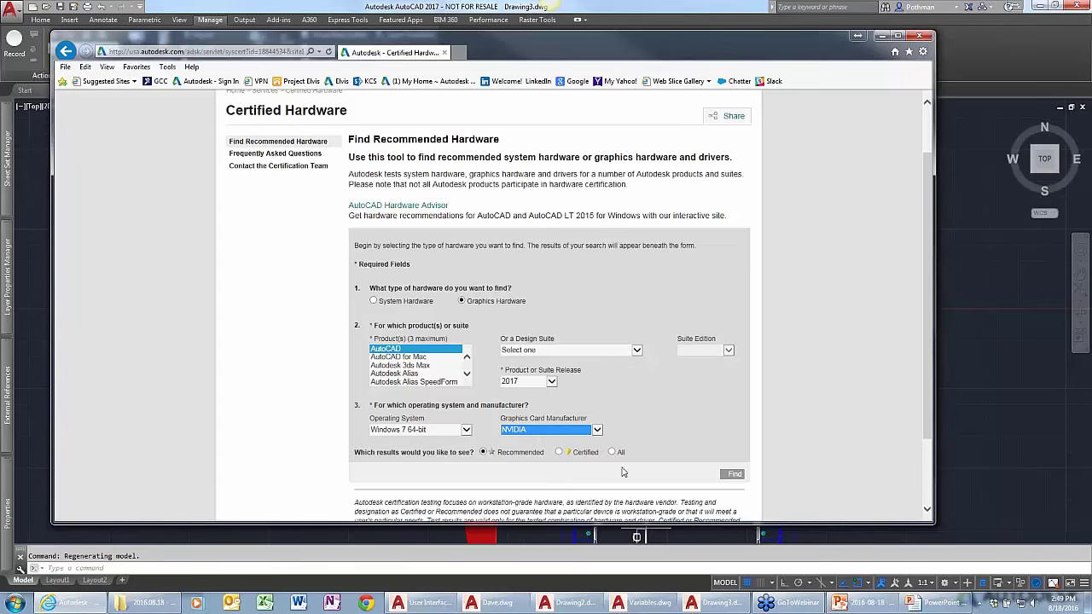
{"action": "left_click", "coordinate": [612, 452]}
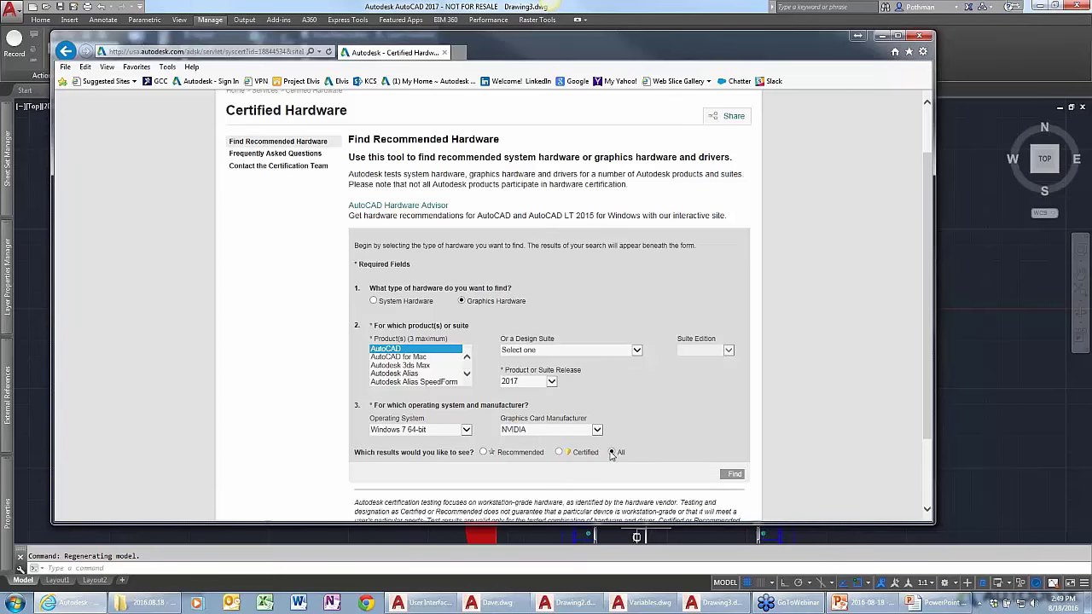
{"action": "left_click", "coordinate": [731, 472]}
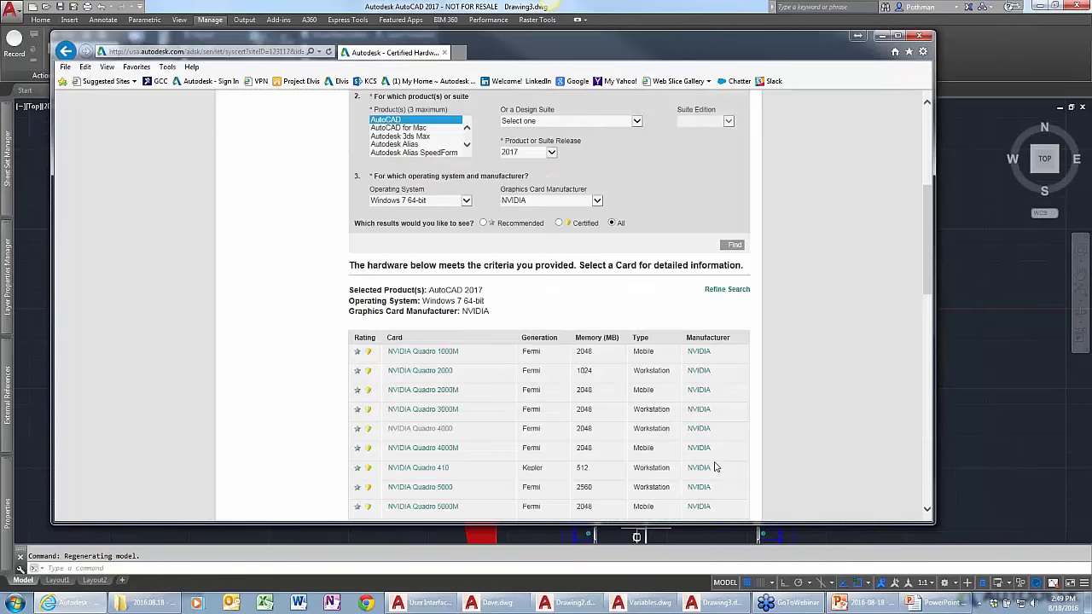
Review the list of matching cards, view the certification details of the NVIDIA Quadro 5000, and return to the search results.
{"action": "scroll", "coordinate": [716, 468], "scroll_direction": "down", "scroll_amount": 3}
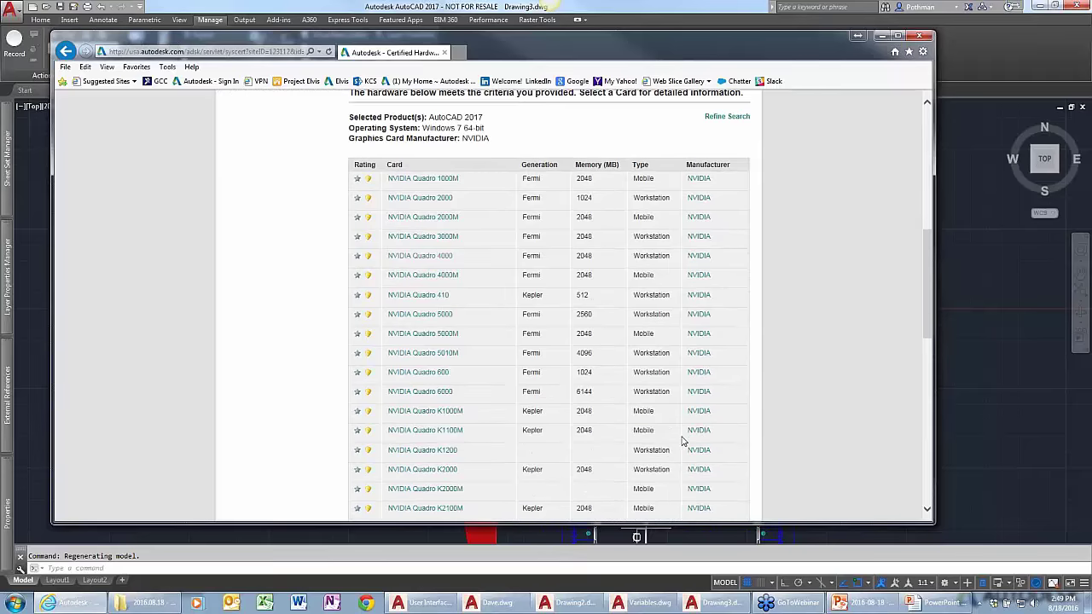
{"action": "scroll", "coordinate": [682, 441], "scroll_direction": "down", "scroll_amount": 1}
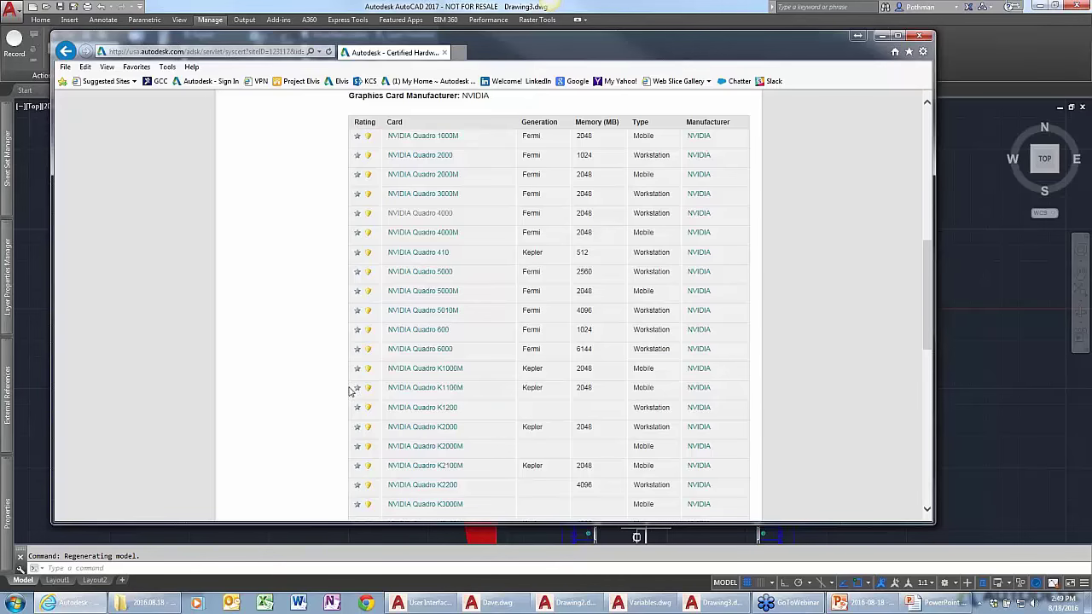
{"action": "left_click", "coordinate": [434, 275]}
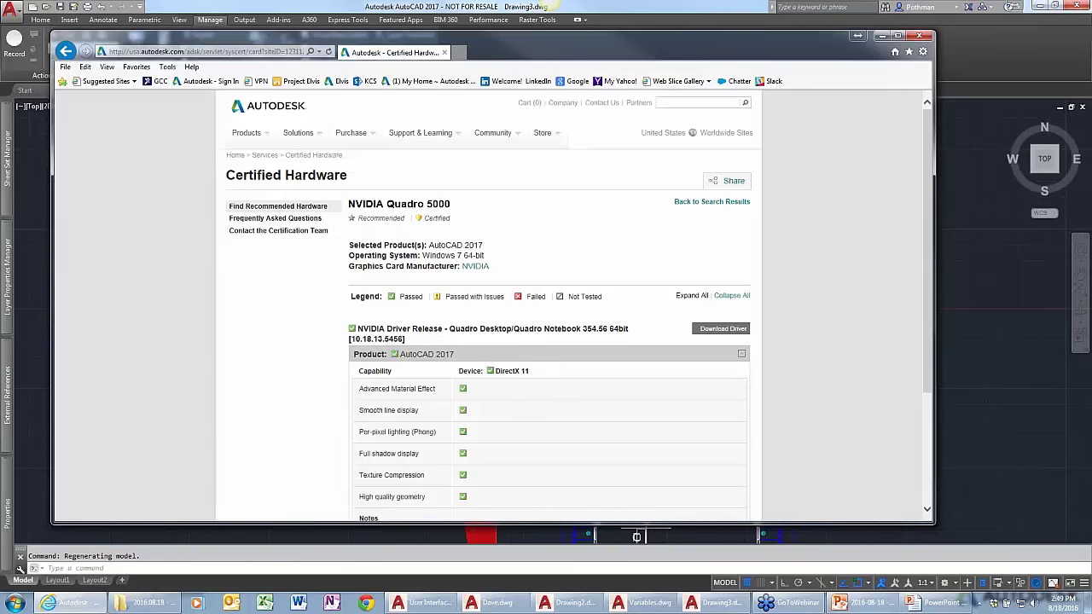
{"action": "left_click", "coordinate": [67, 52]}
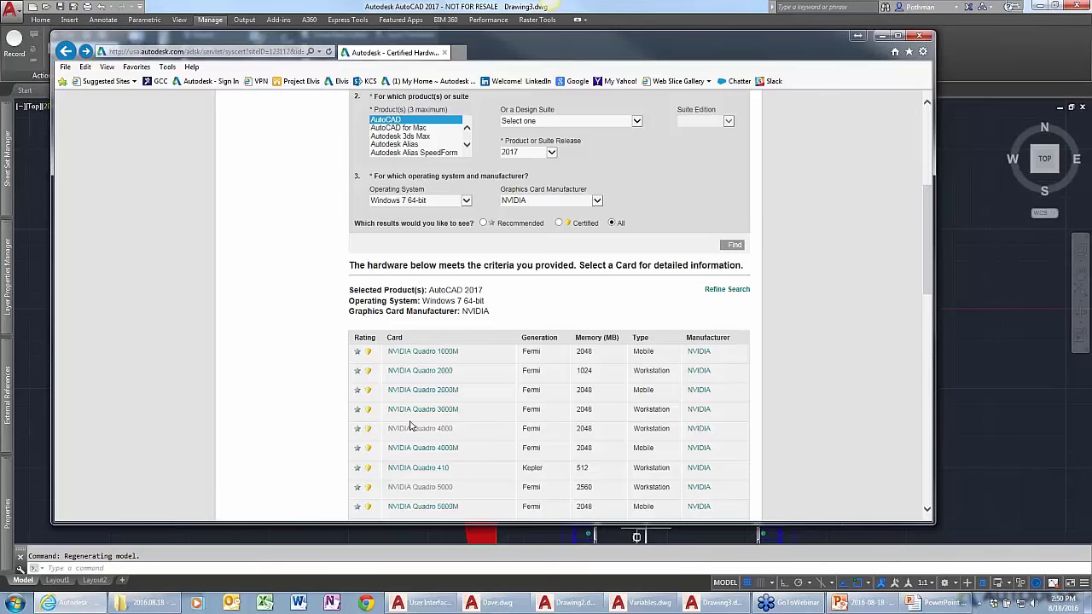
Switch to AutoCAD and examine the Graphics Performance settings with 3DCONFIG, trying Hardware Acceleration off and discarding the change.
{"action": "left_click", "coordinate": [428, 7]}
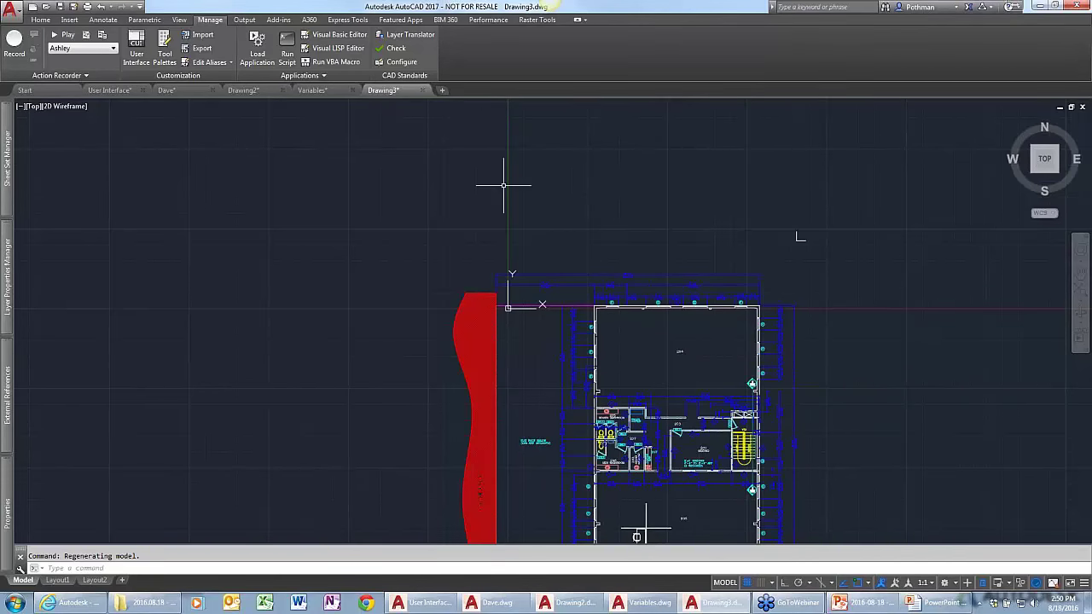
{"action": "mouse_move", "coordinate": [467, 308]}
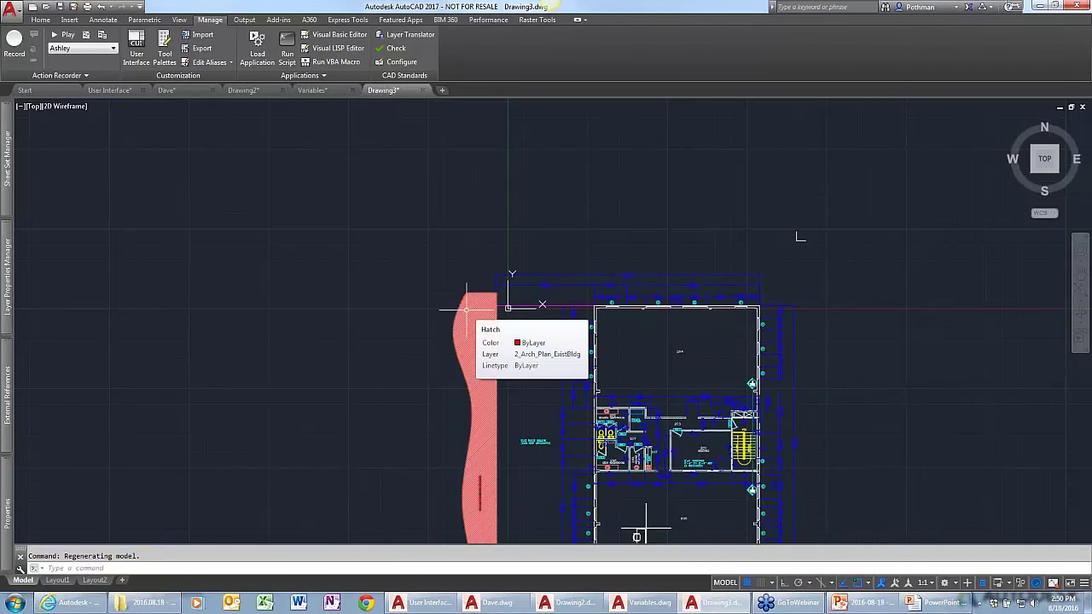
{"action": "type", "text": "3DCONFIG"}
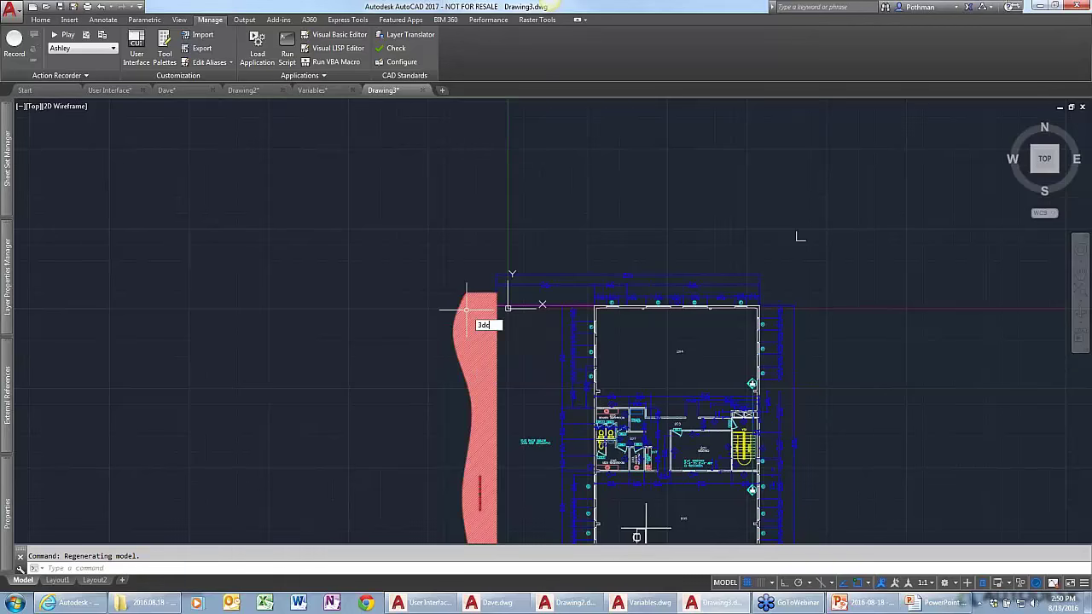
{"action": "key", "text": "Return"}
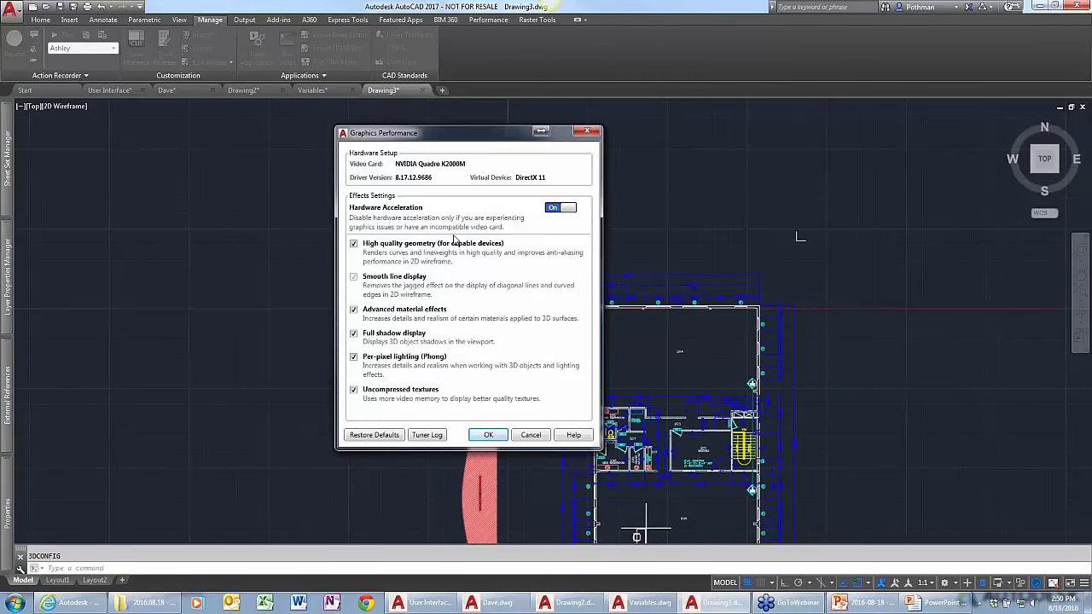
{"action": "left_click_drag", "start_coordinate": [462, 140], "coordinate": [425, 114]}
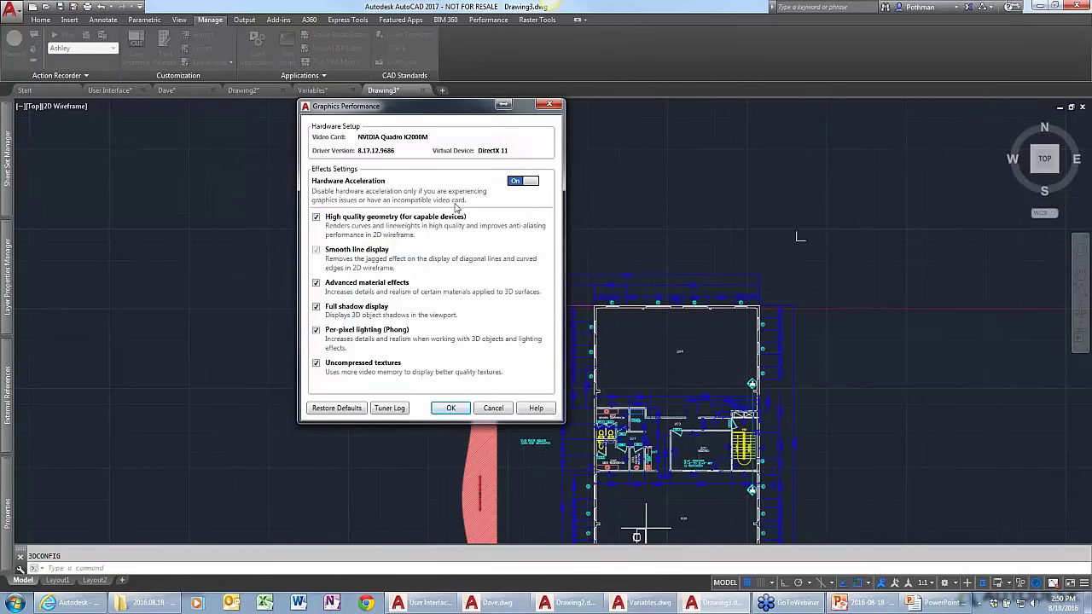
{"action": "left_click", "coordinate": [529, 182]}
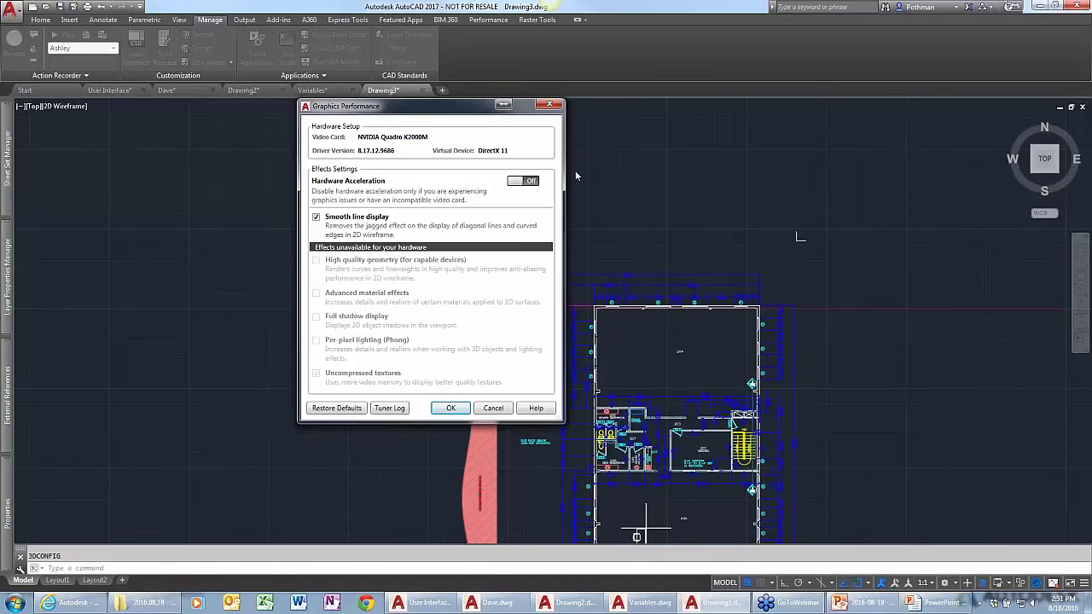
{"action": "left_click", "coordinate": [493, 408]}
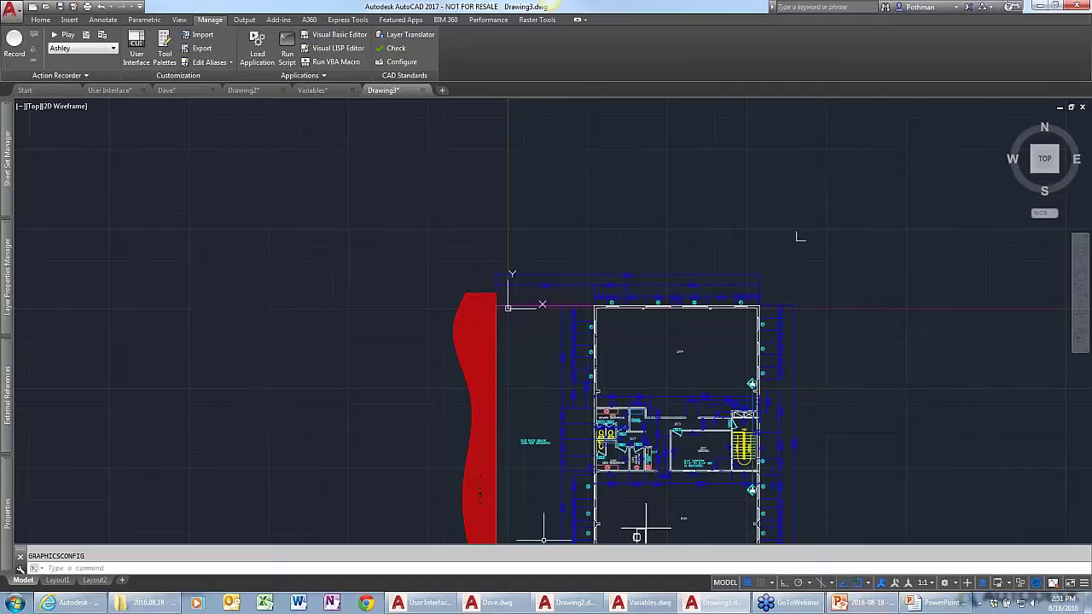
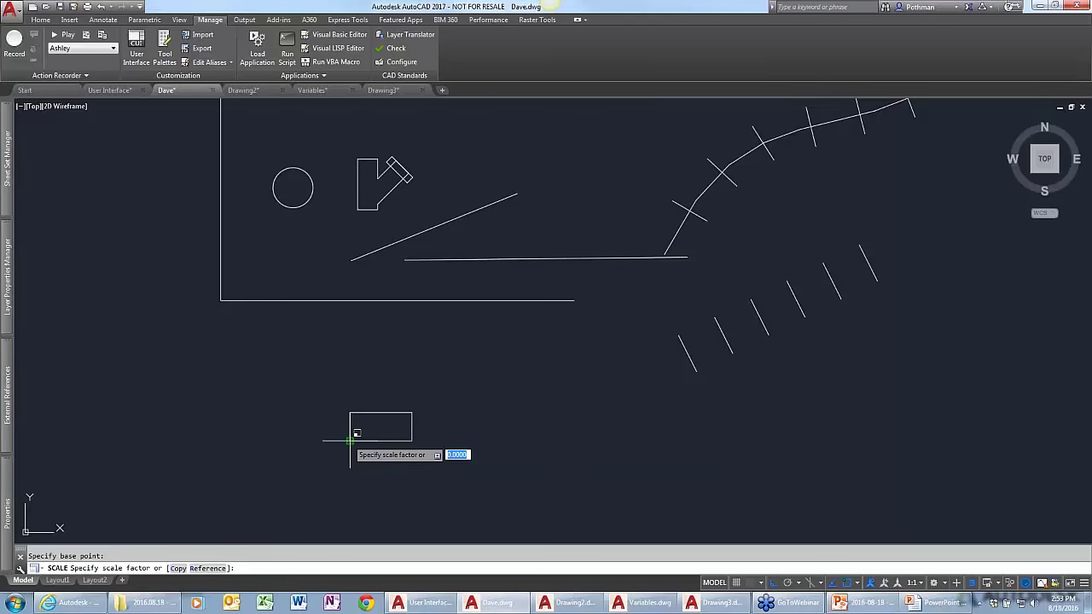
Scale the small rectangle by reference from its bottom edge to the length of the L-shape's horizontal line, and undo the scaling.
{"action": "type", "text": "r"}
{"action": "key", "text": "Return"}
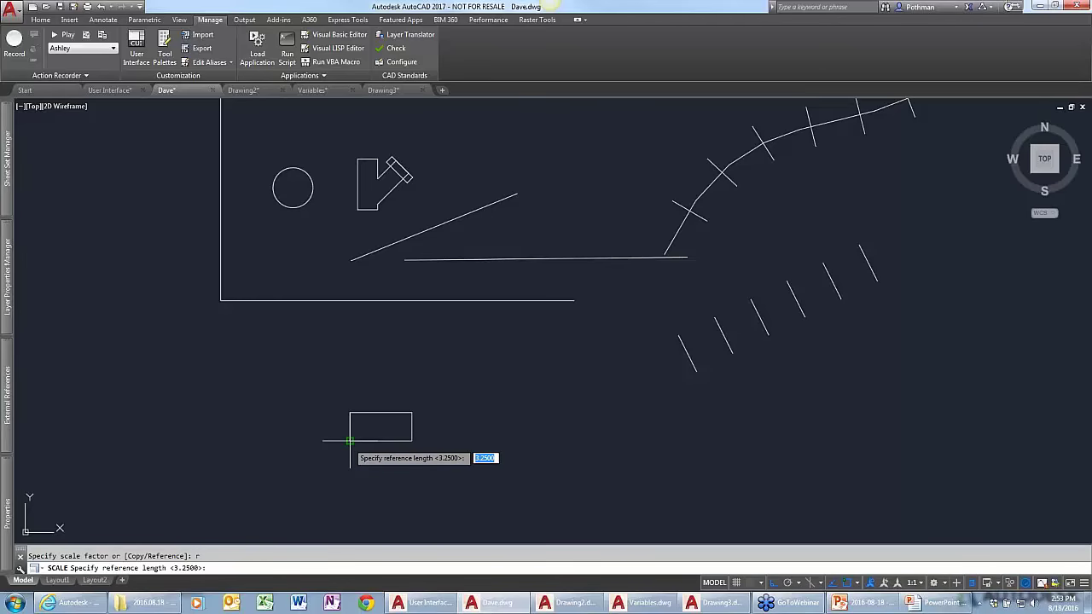
{"action": "left_click", "coordinate": [350, 440]}
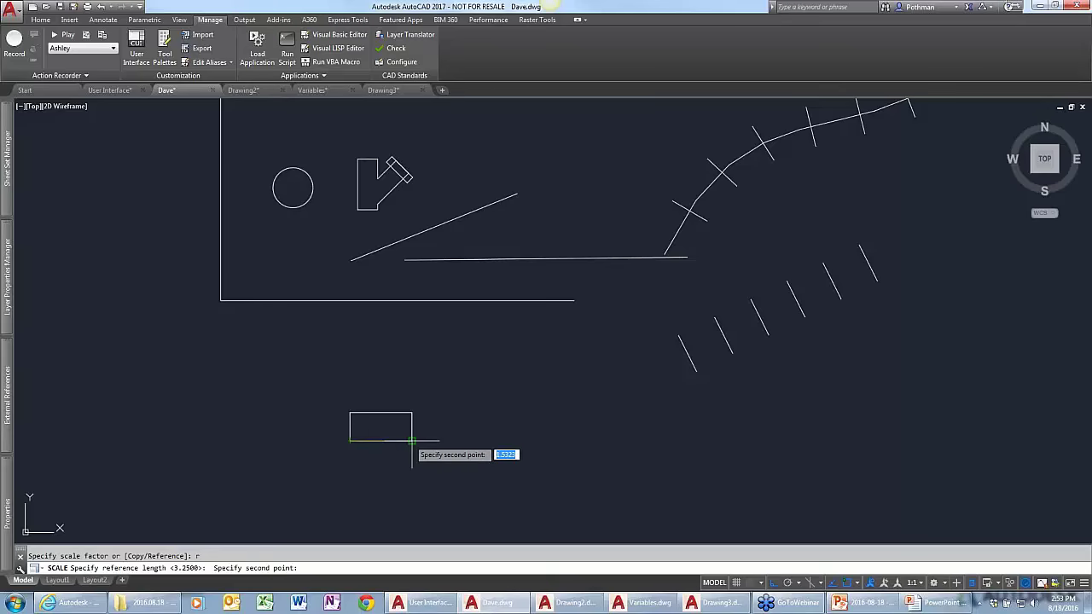
{"action": "left_click", "coordinate": [411, 441]}
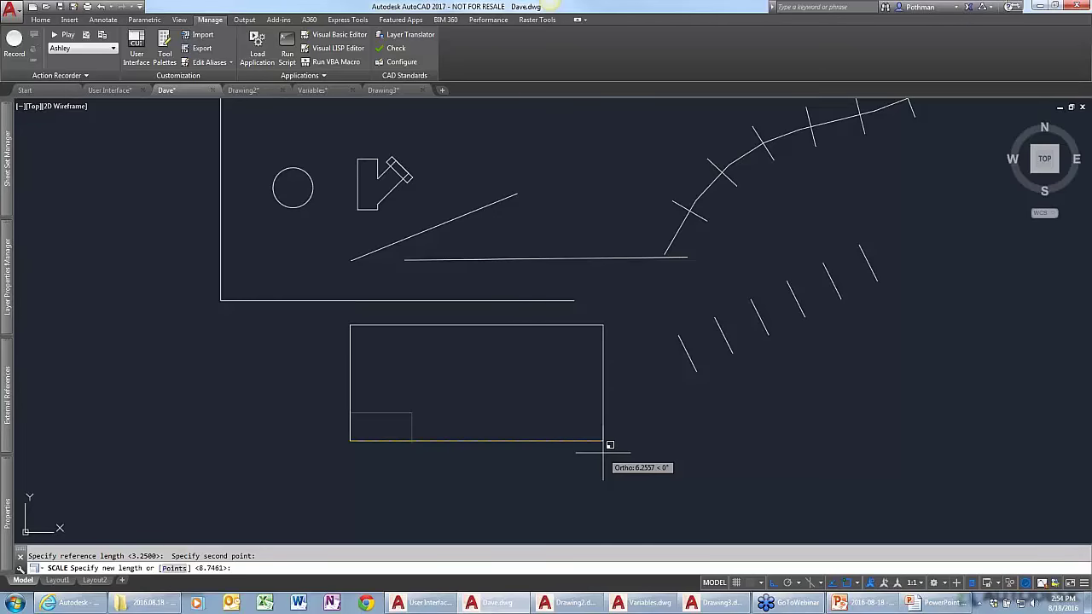
{"action": "type", "text": "p"}
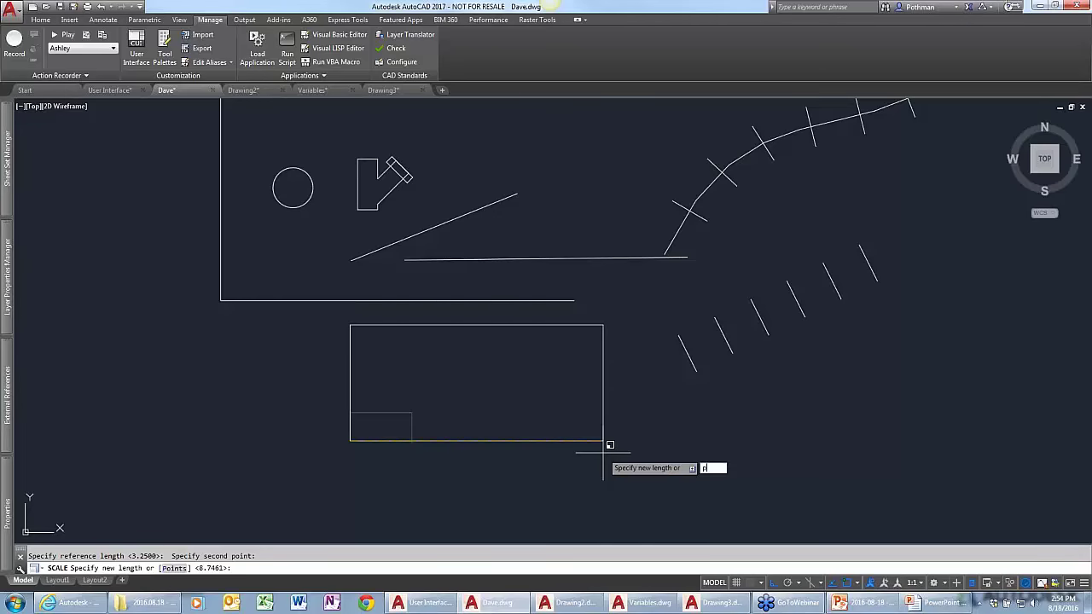
{"action": "key", "text": "Return"}
{"action": "left_click", "coordinate": [220, 300]}
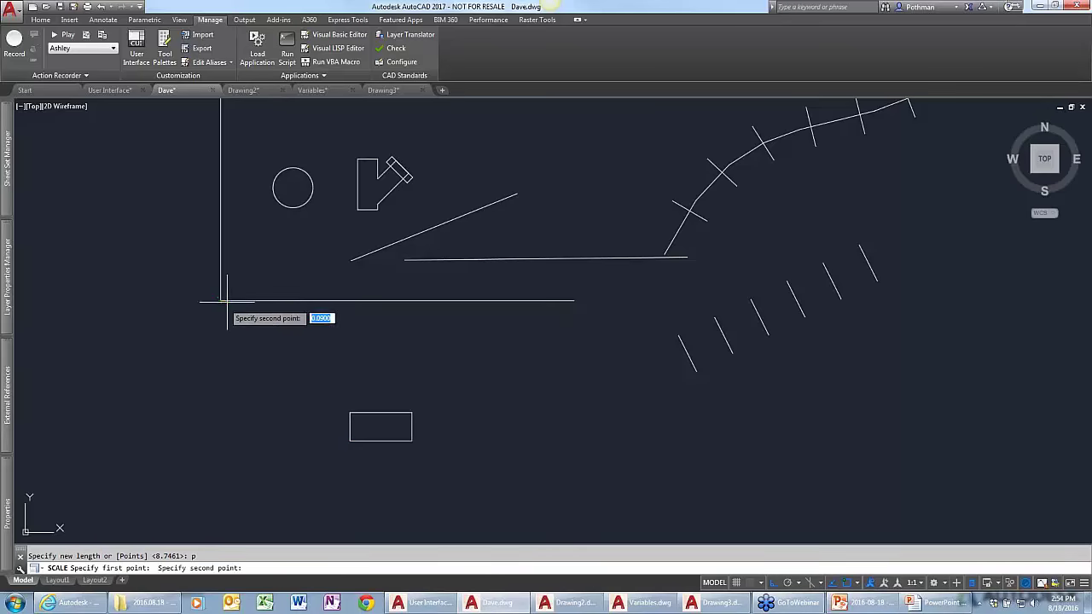
{"action": "left_click", "coordinate": [569, 300]}
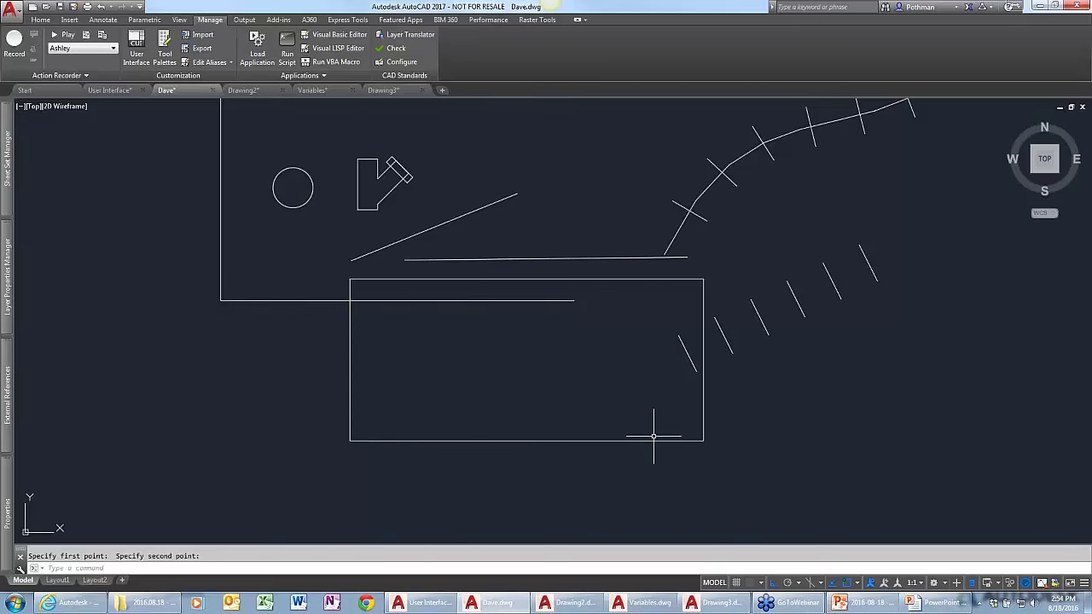
{"action": "key", "text": "ctrl+z"}
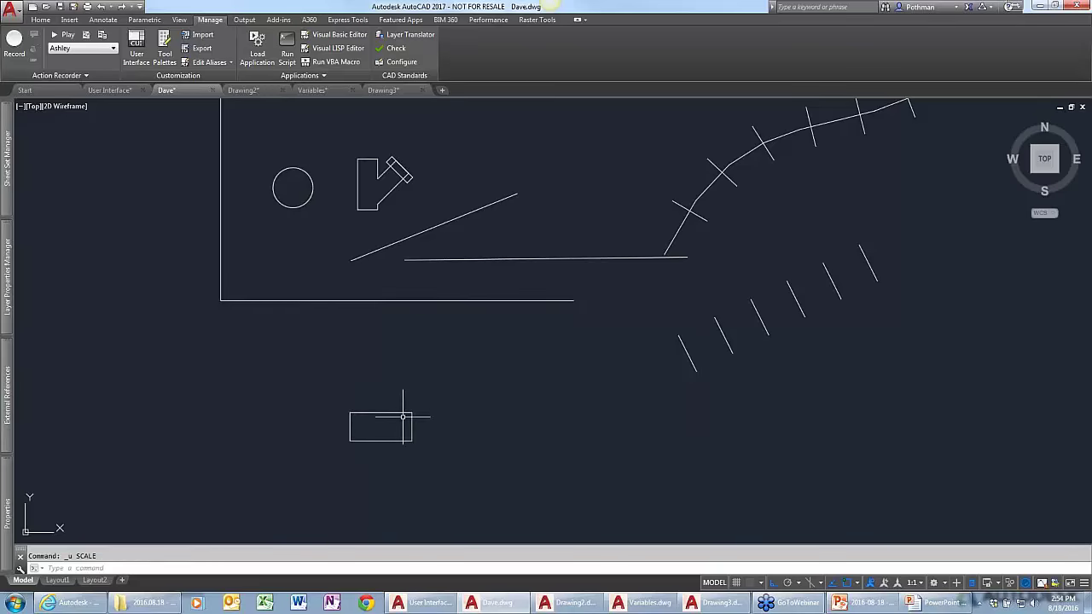
Scale a copy of the small rectangle from its lower-left corner, using its bottom edge as reference and the L-shape's horizontal line as new length.
{"action": "type", "text": "scale"}
{"action": "key", "text": "Return"}
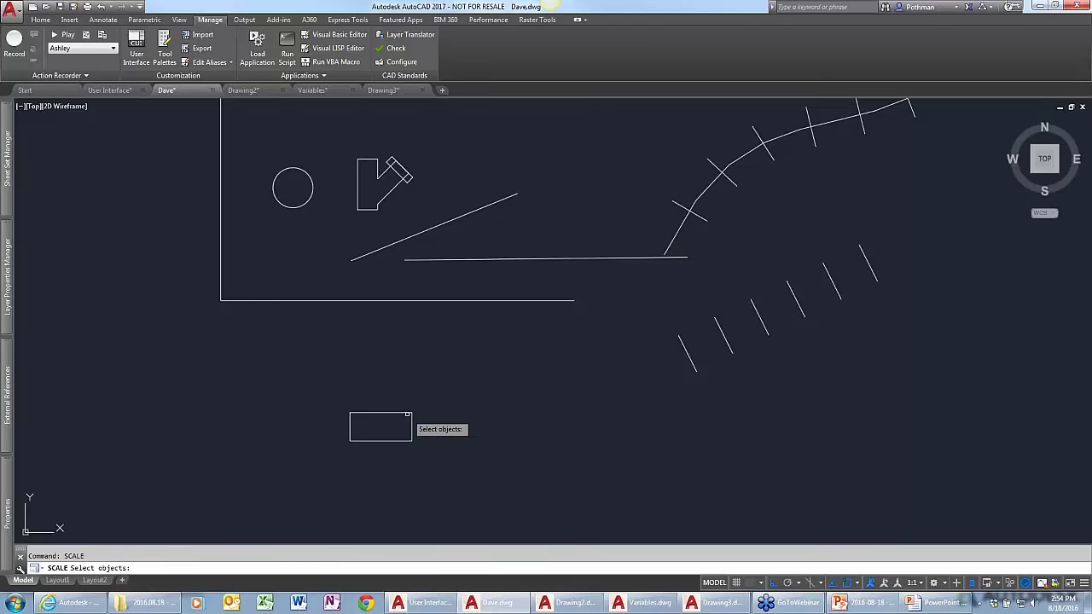
{"action": "left_click", "coordinate": [381, 439]}
{"action": "key", "text": "Return"}
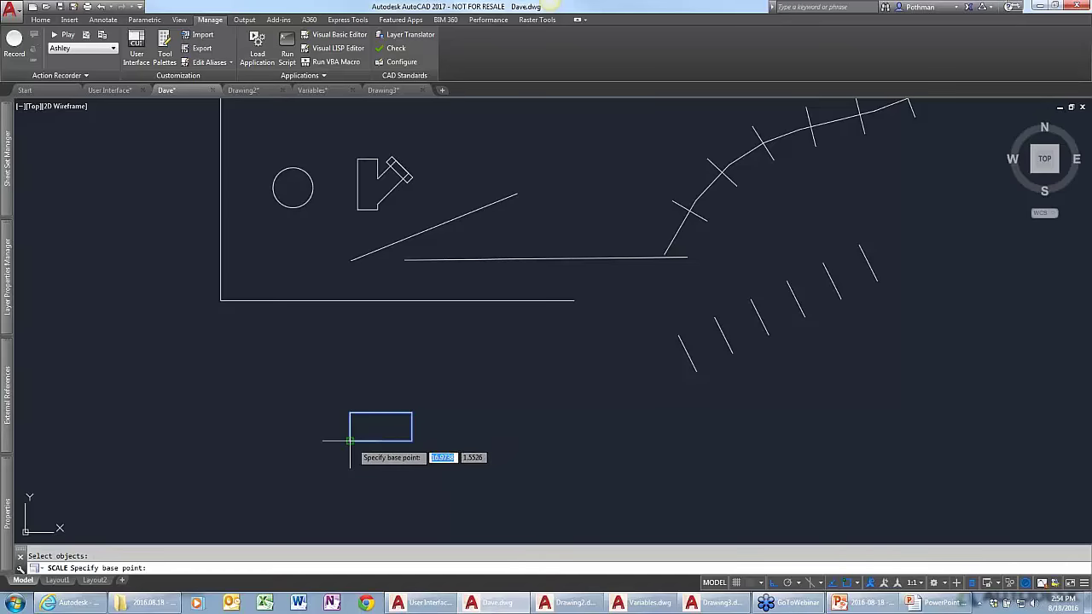
{"action": "left_click", "coordinate": [350, 441]}
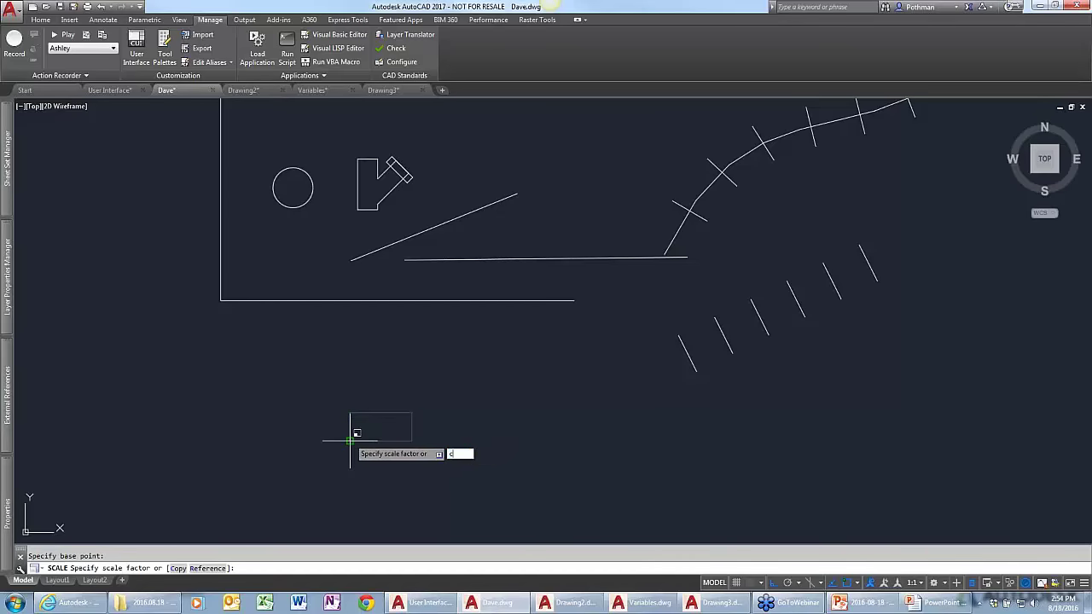
{"action": "type", "text": "c"}
{"action": "key", "text": "Return"}
{"action": "type", "text": "r"}
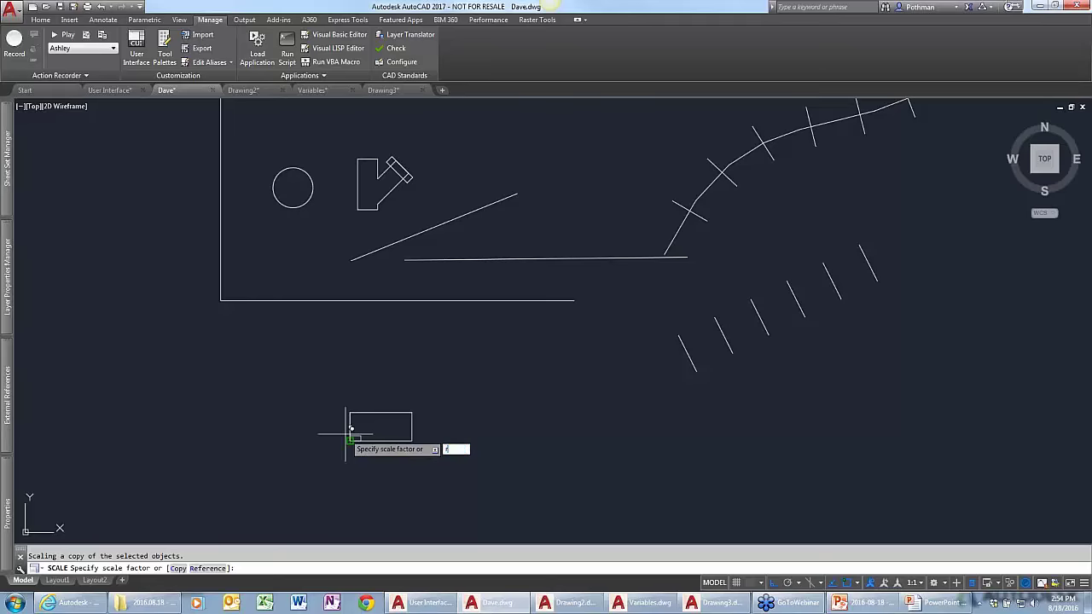
{"action": "key", "text": "Return"}
{"action": "left_click", "coordinate": [347, 439]}
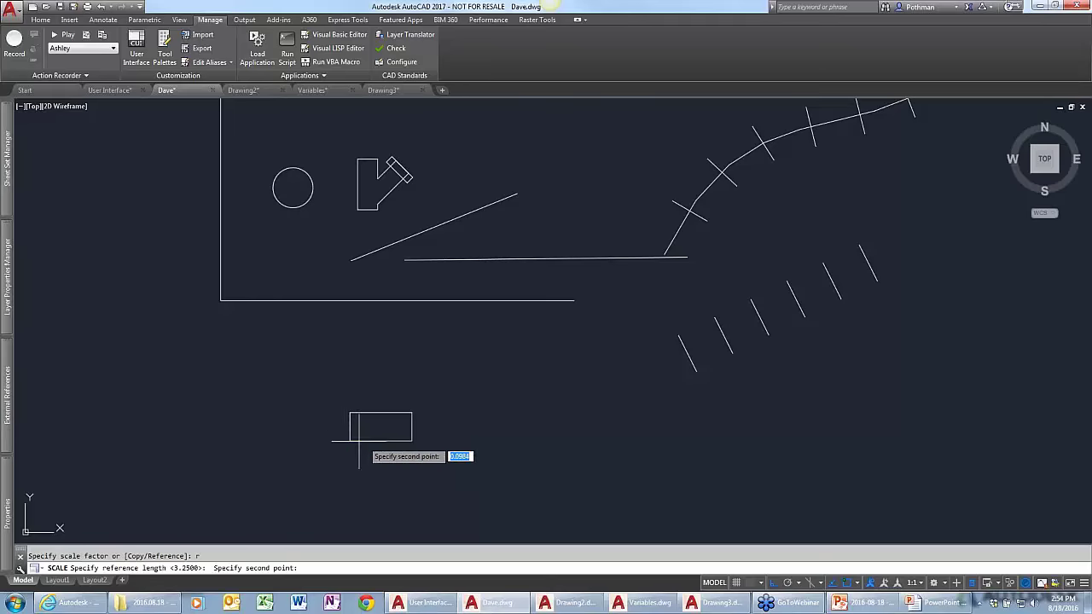
{"action": "left_click", "coordinate": [397, 441]}
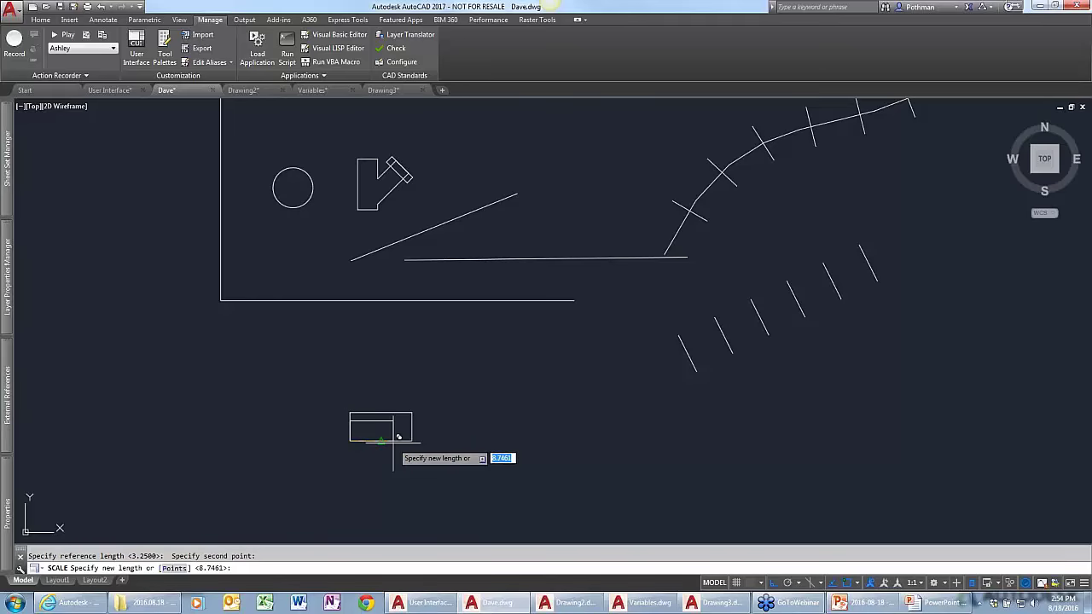
{"action": "type", "text": "p"}
{"action": "key", "text": "Return"}
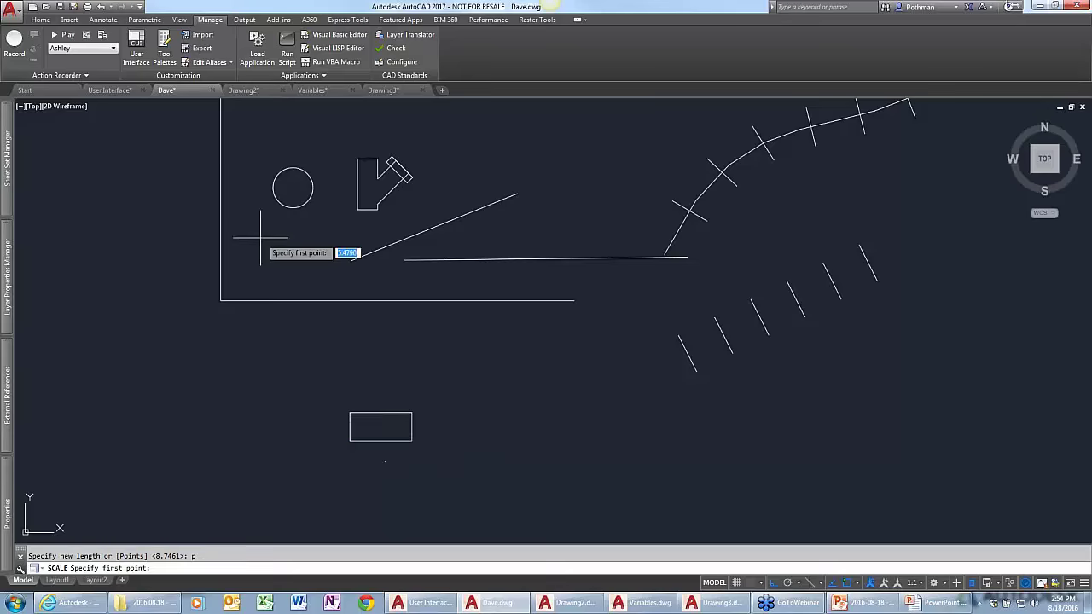
{"action": "left_click", "coordinate": [221, 301]}
{"action": "left_click", "coordinate": [575, 301]}
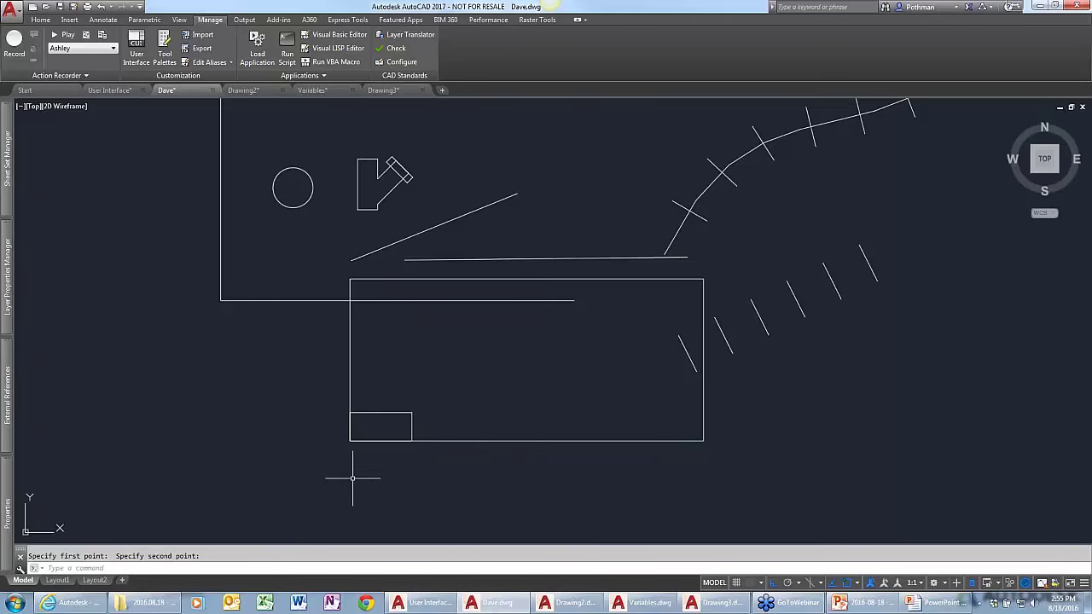
Open the Layout2 layout of the Dave drawing.
{"action": "left_click", "coordinate": [100, 581]}
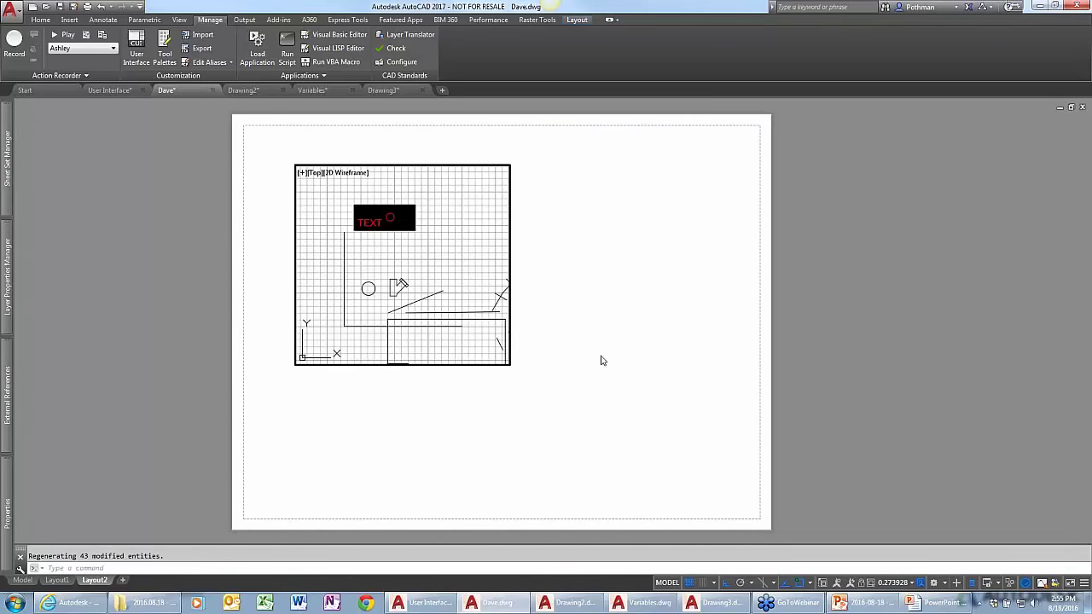
{"action": "key", "text": "Escape"}
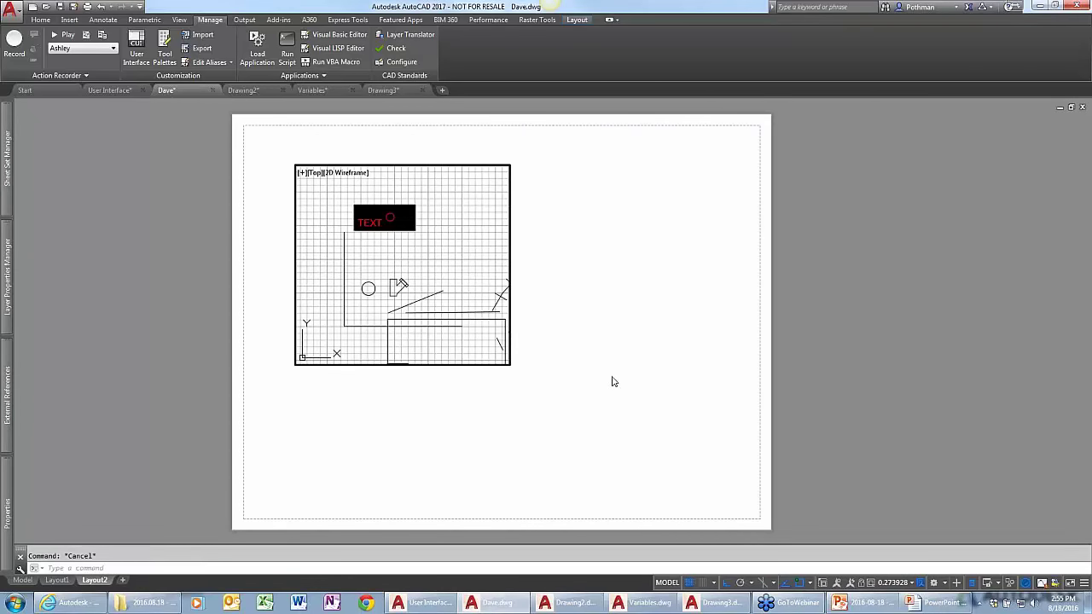
{"action": "type", "text": "rec"}
{"action": "key", "text": "Return"}
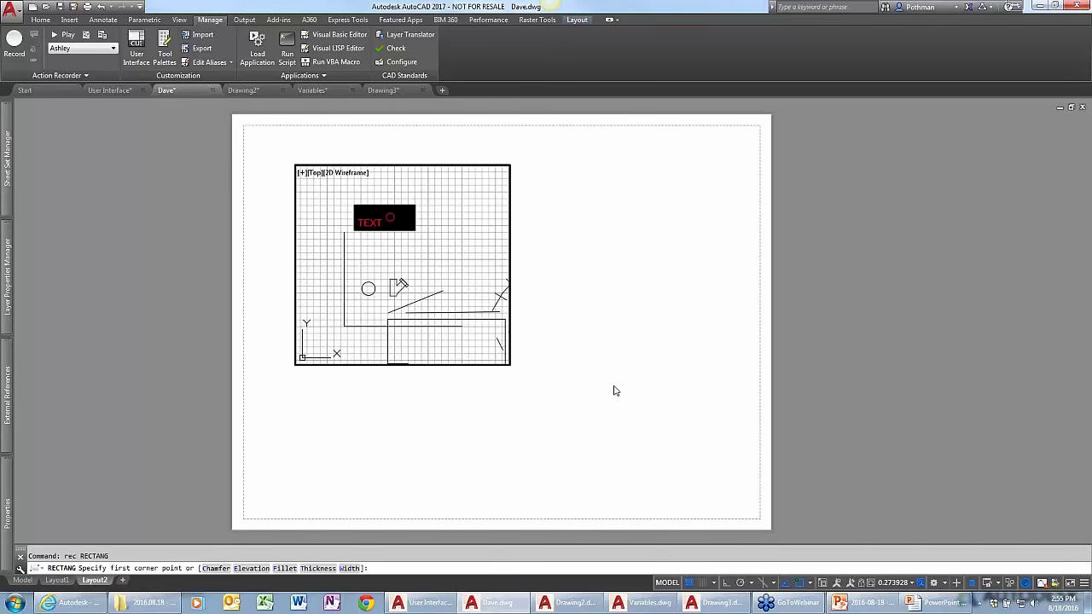
{"action": "key", "text": "Return"}
{"action": "key", "text": "Escape"}
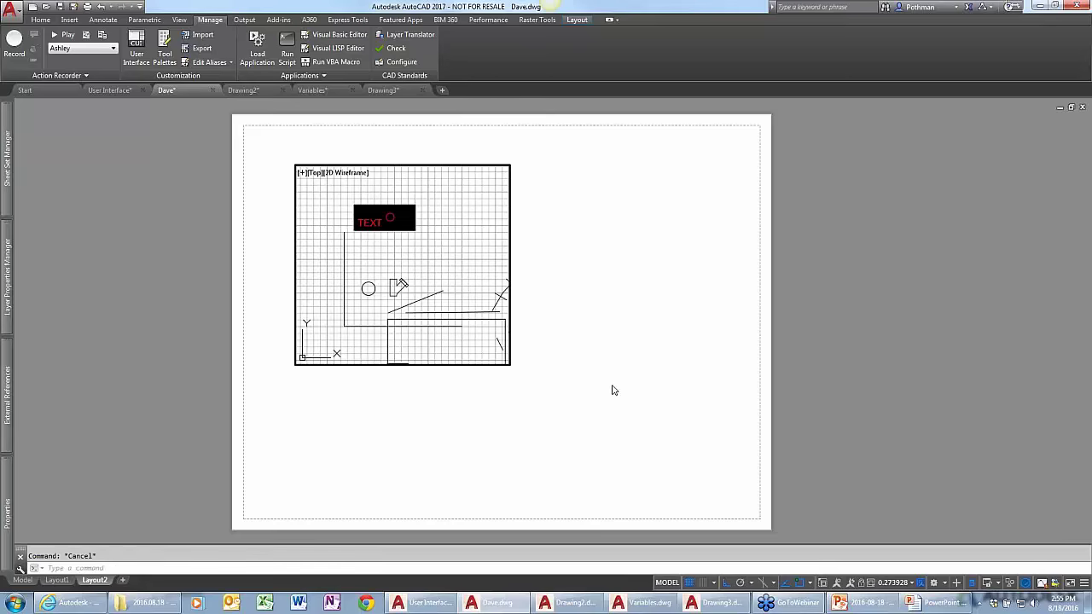
Switch to paper space and draw a rectangle about 3.05 wide on the sheet, below and to the right of the viewport.
{"action": "double_click", "coordinate": [611, 384]}
{"action": "key", "text": "Escape"}
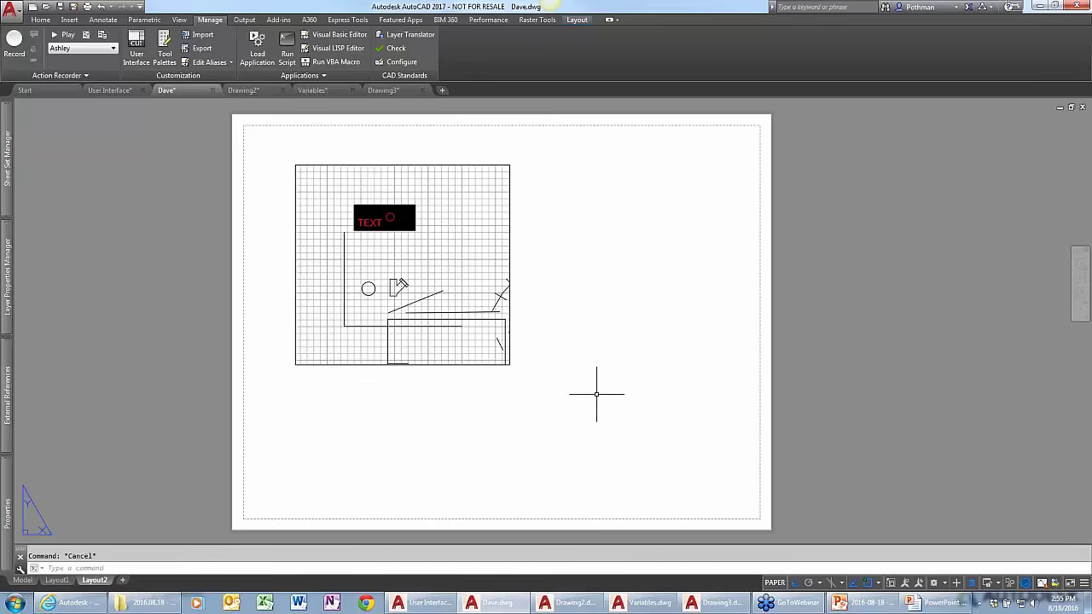
{"action": "type", "text": "rec"}
{"action": "key", "text": "Return"}
{"action": "left_click", "coordinate": [536, 417]}
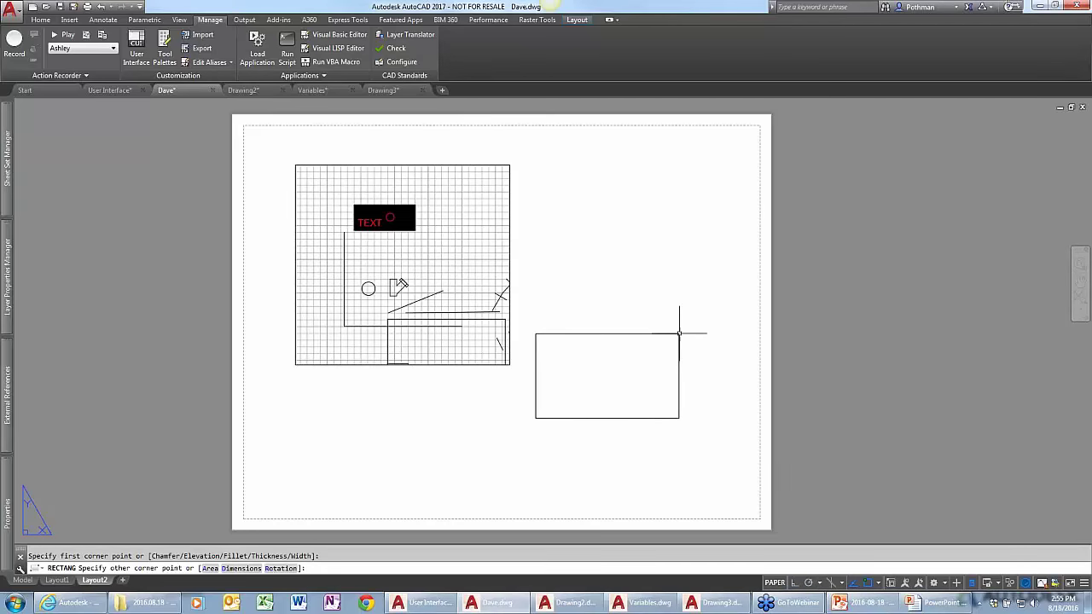
{"action": "left_click", "coordinate": [678, 333]}
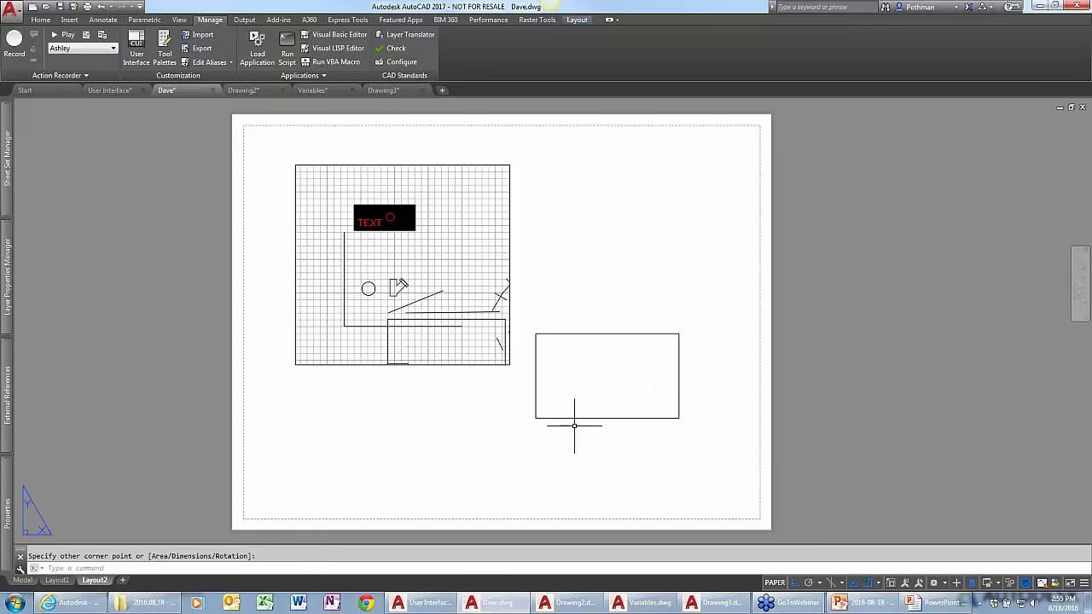
Measure the length of the paper-space rectangle's bottom edge with DIST.
{"action": "type", "text": "di"}
{"action": "key", "text": "Return"}
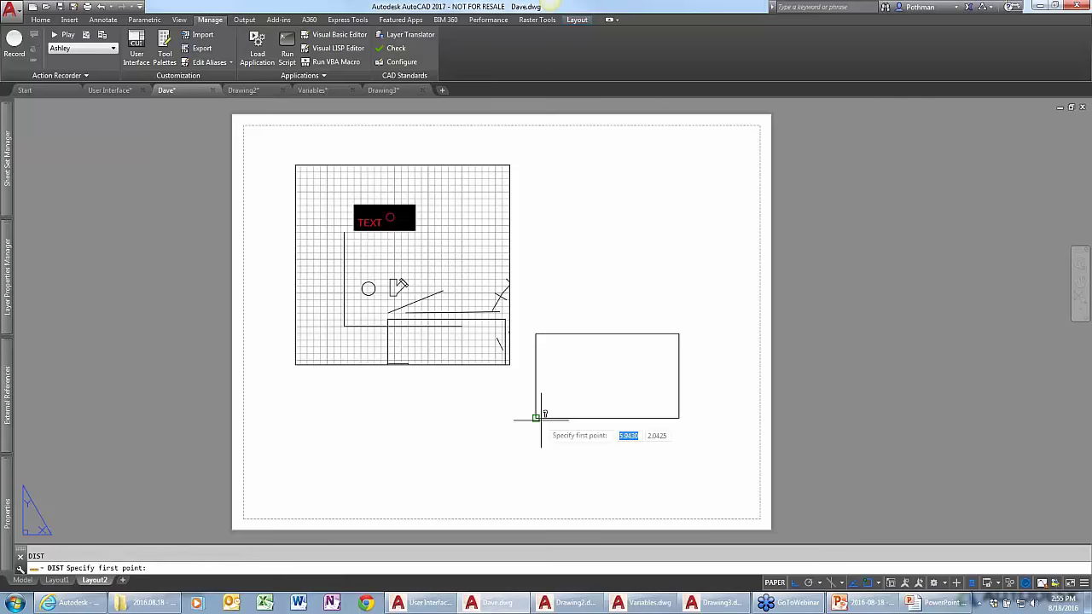
{"action": "left_click", "coordinate": [535, 417]}
{"action": "left_click", "coordinate": [679, 418]}
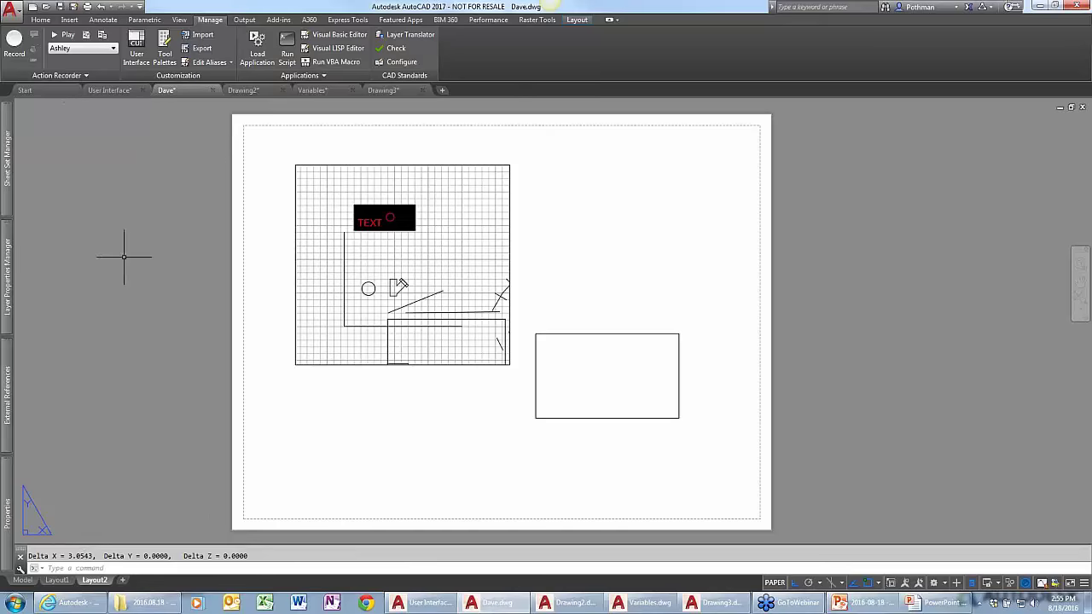
Return to model space and check the available annotation scales, keeping 1:1.
{"action": "left_click", "coordinate": [23, 579]}
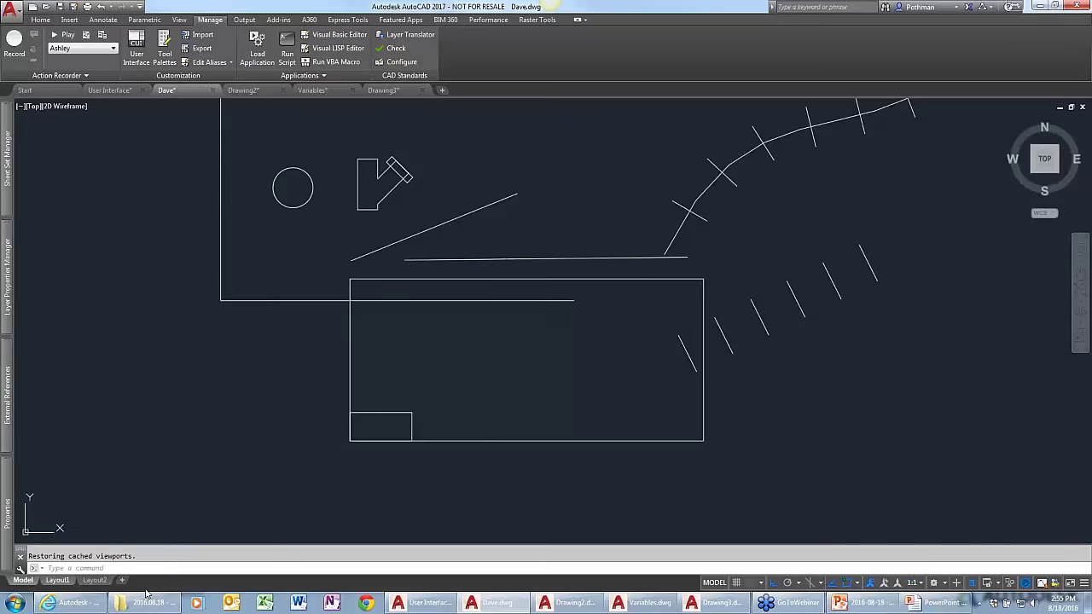
{"action": "left_click", "coordinate": [914, 584]}
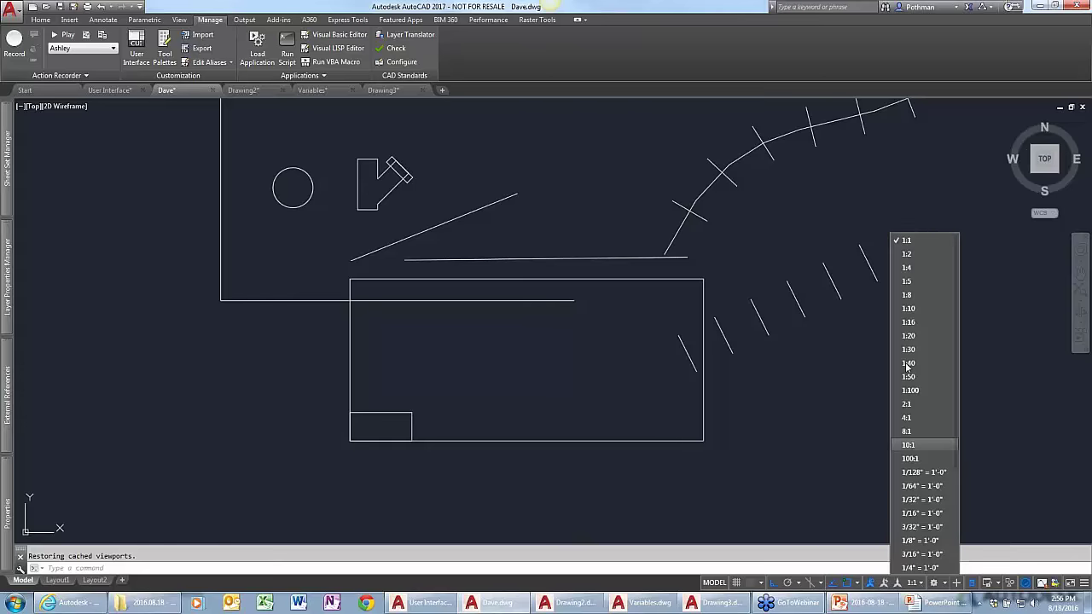
{"action": "left_click", "coordinate": [914, 243]}
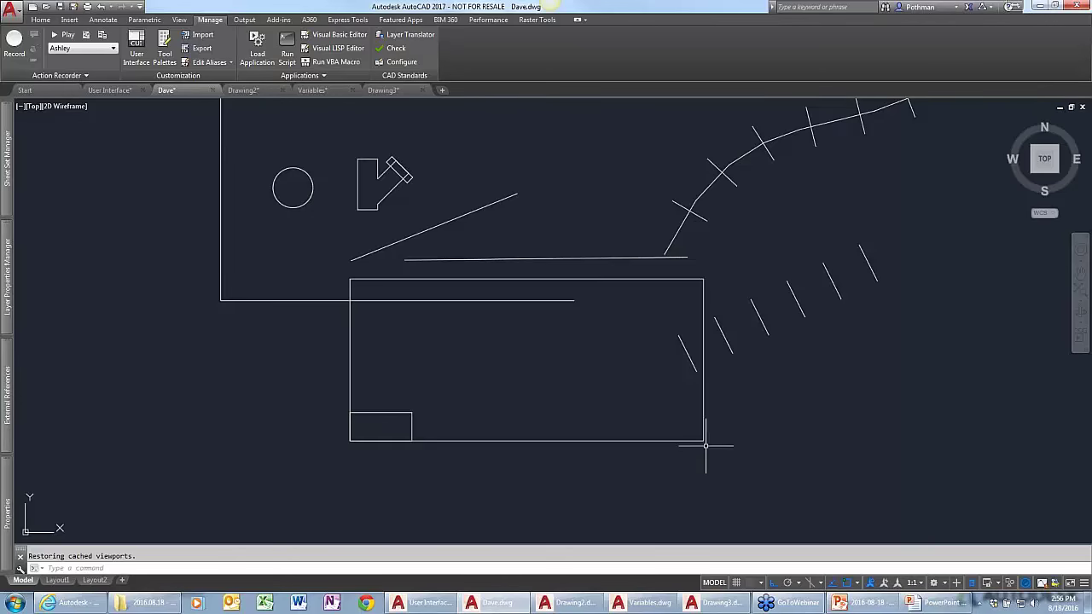
Look up TEXTTOFRONT among the command suggestions for TEXT without running it.
{"action": "middle_click_drag", "start_coordinate": [522, 258], "coordinate": [522, 392]}
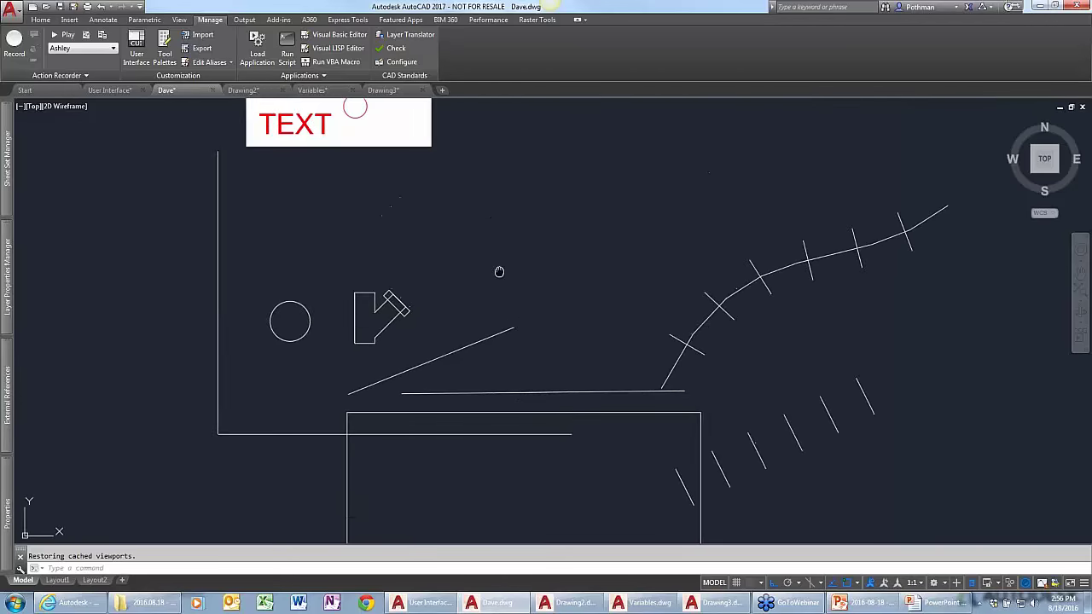
{"action": "middle_click_drag", "start_coordinate": [499, 235], "coordinate": [490, 324]}
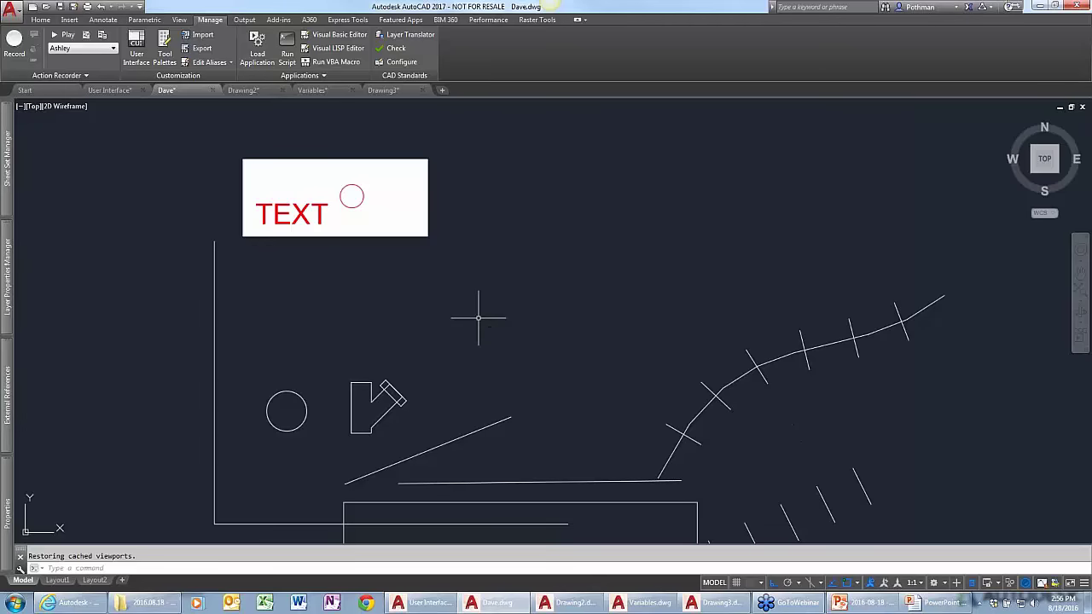
{"action": "type", "text": "i"}
{"action": "type", "text": "EXT"}
{"action": "key", "text": "Down"}
{"action": "key", "text": "Down"}
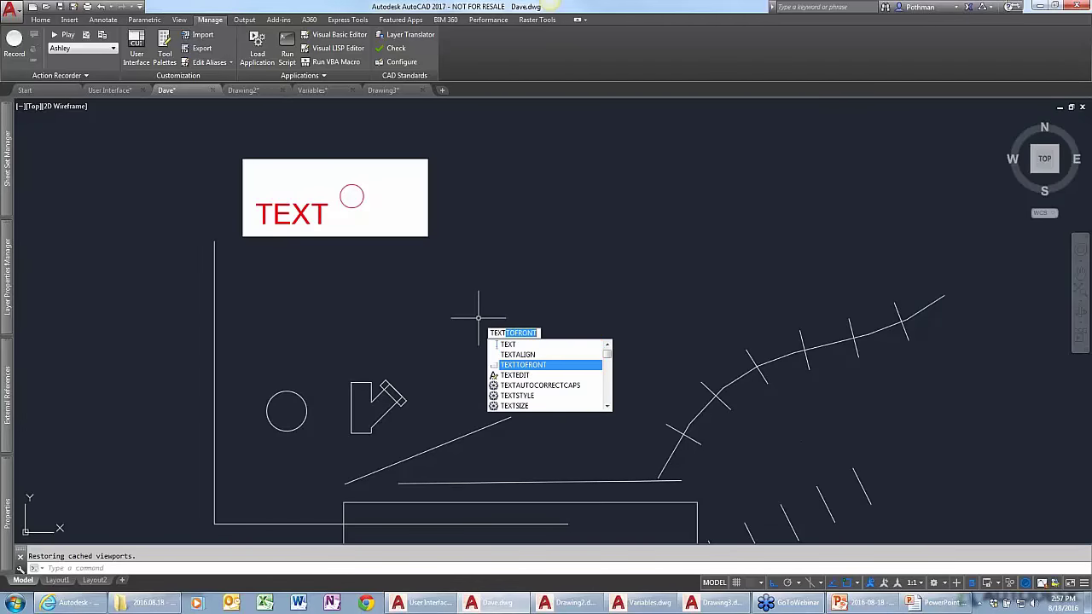
{"action": "key", "text": "Escape"}
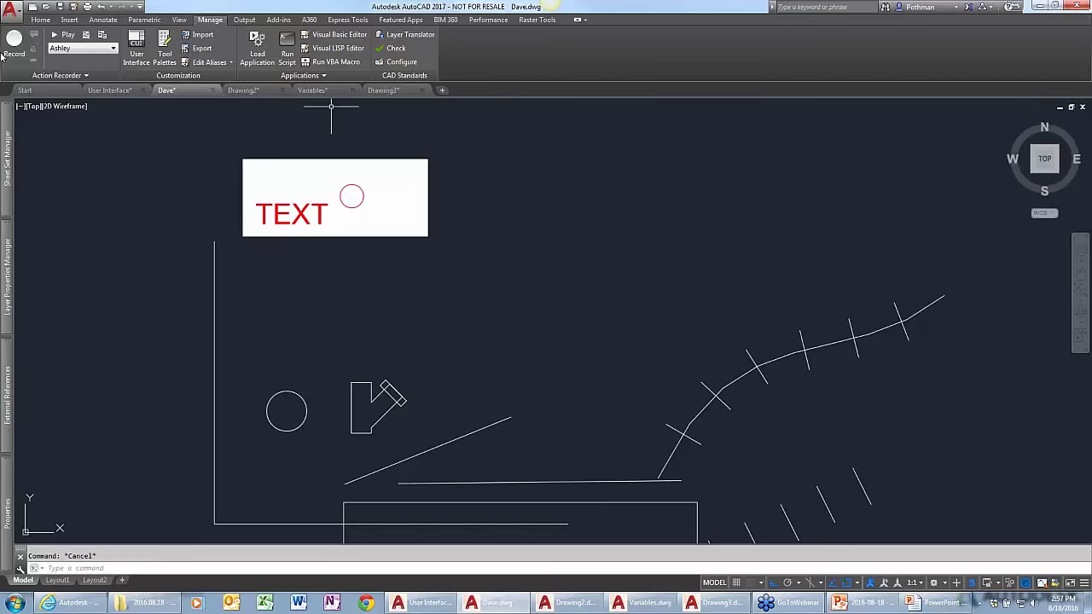
Search the Help for texttofront, open the TEXTTOFRONT command topic and use its Find link to locate the tool.
{"action": "left_click", "coordinate": [40, 20]}
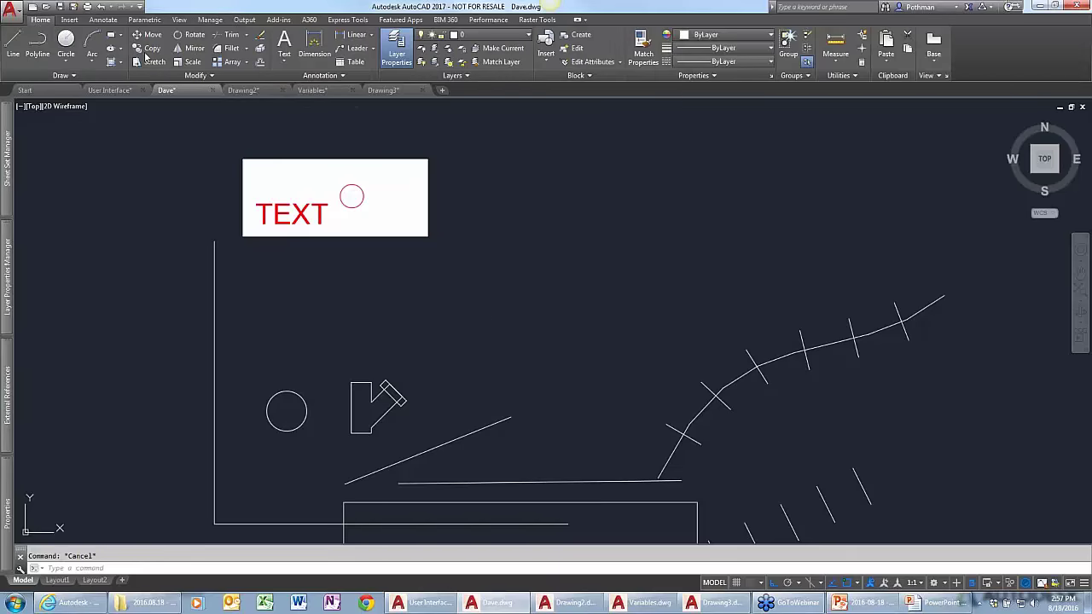
{"action": "left_click", "coordinate": [213, 75]}
{"action": "key", "text": "F1"}
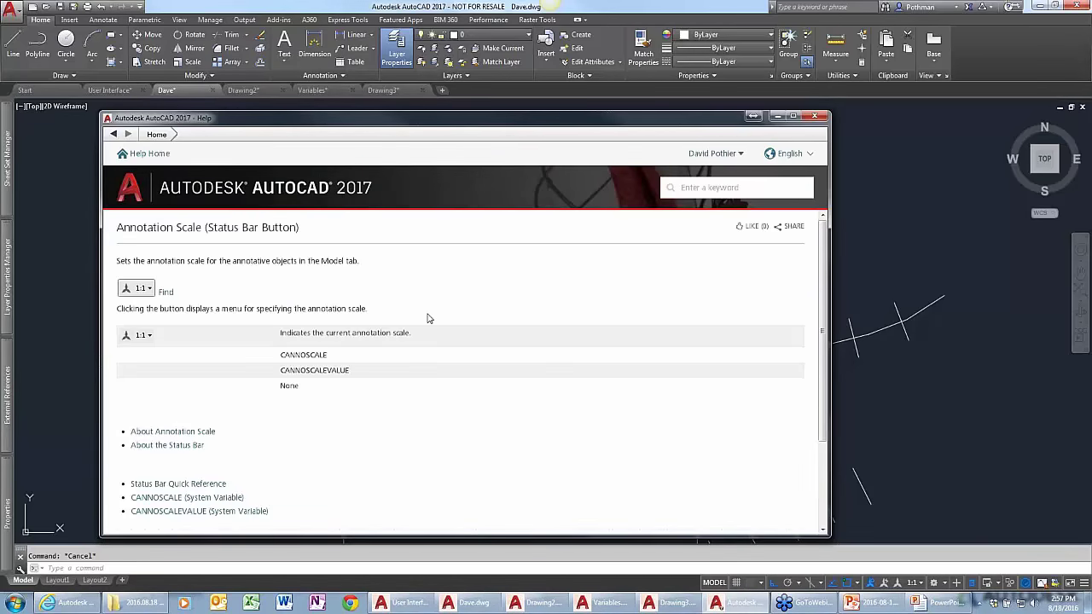
{"action": "left_click", "coordinate": [687, 187]}
{"action": "type", "text": "te"}
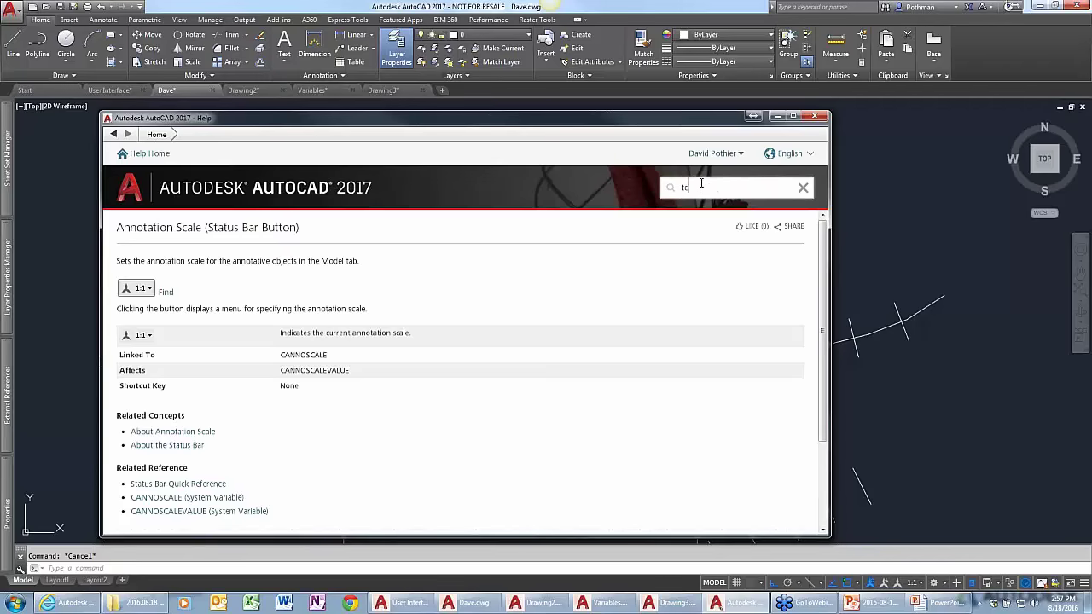
{"action": "type", "text": "xttofront"}
{"action": "key", "text": "Return"}
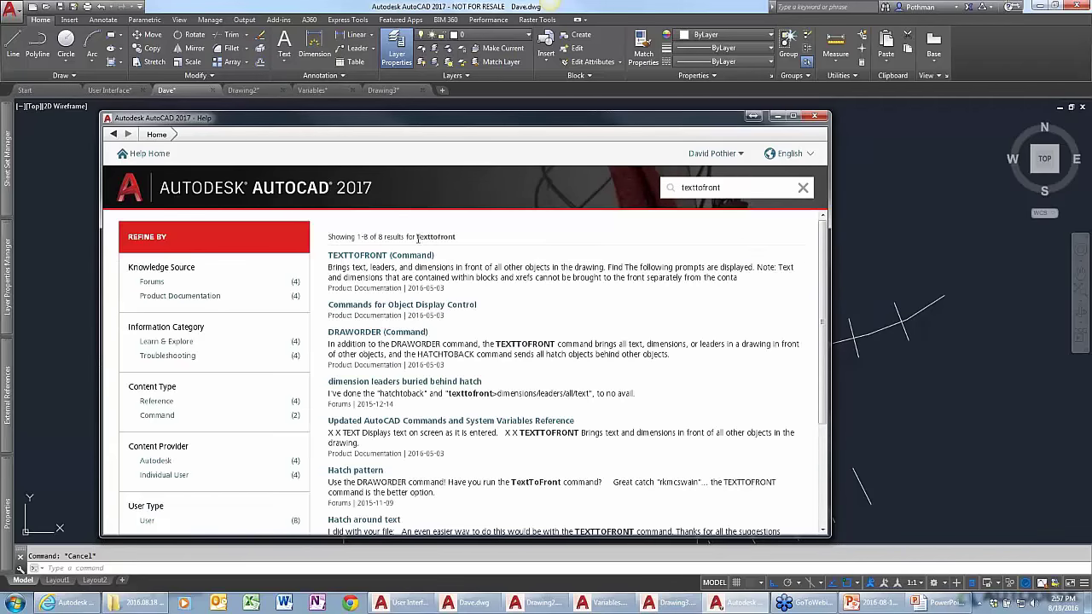
{"action": "left_click", "coordinate": [377, 256]}
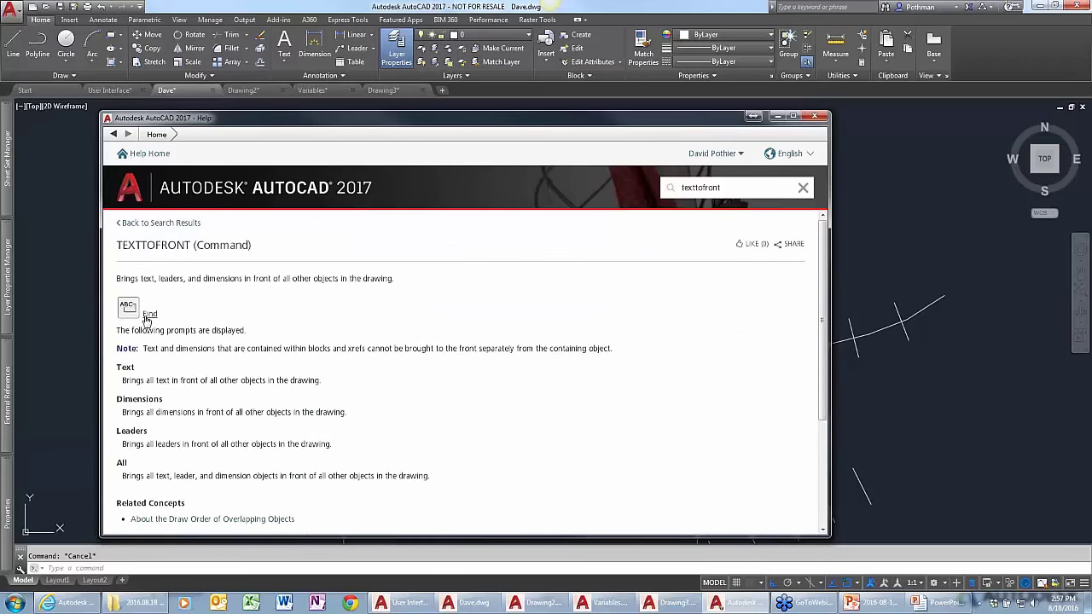
{"action": "left_click", "coordinate": [149, 313]}
Search the Help for hpdraworder, read the HPDRAWORDER system variable topic and close the Help.
{"action": "left_click_drag", "start_coordinate": [739, 191], "coordinate": [648, 181]}
{"action": "type", "text": "h"}
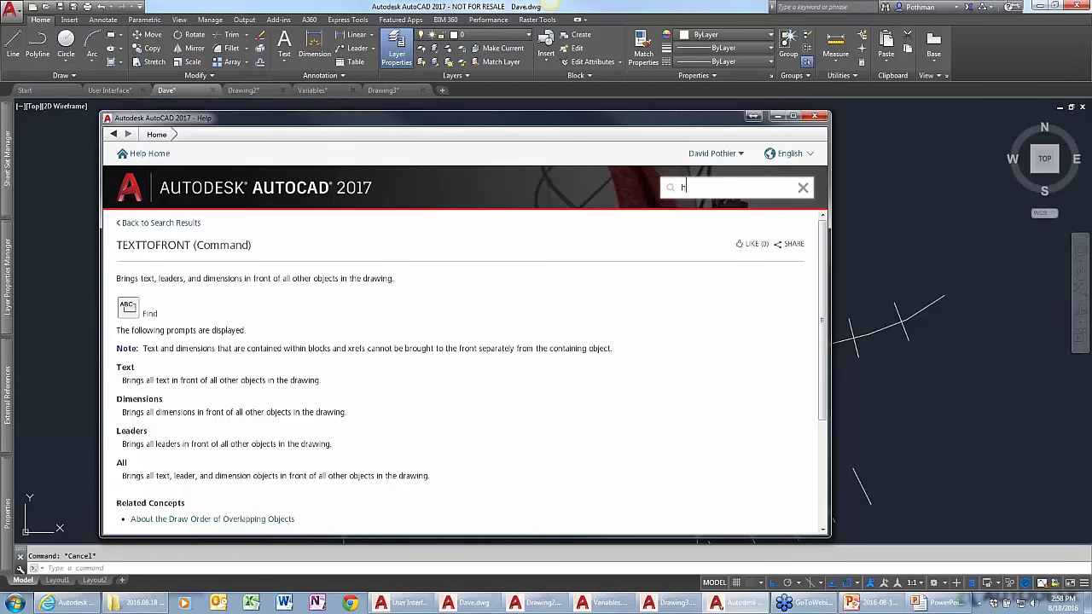
{"action": "type", "text": "pdraworder"}
{"action": "key", "text": "Return"}
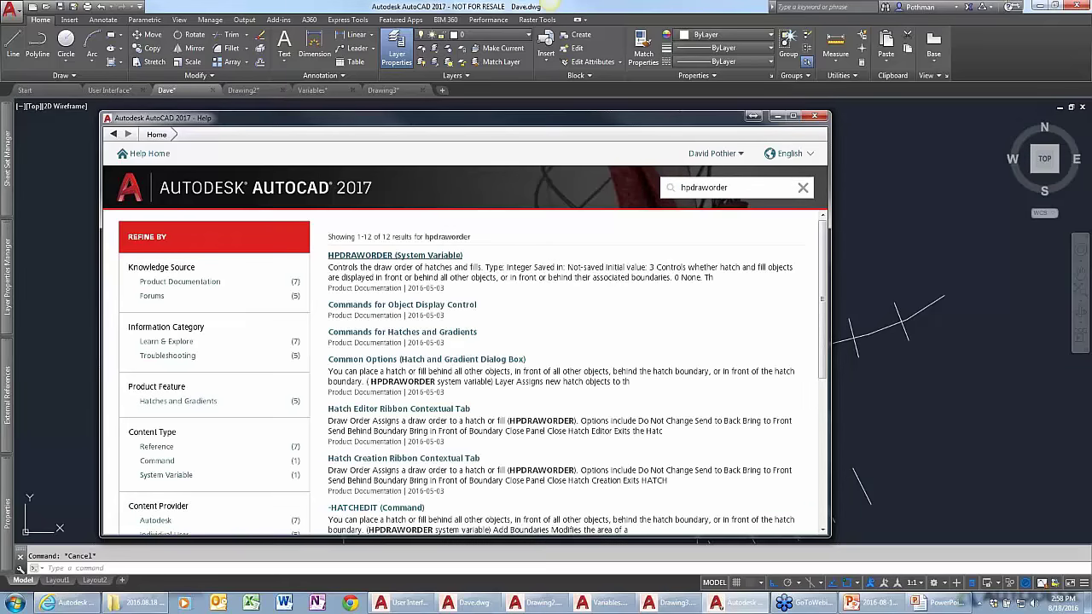
{"action": "left_click", "coordinate": [429, 256]}
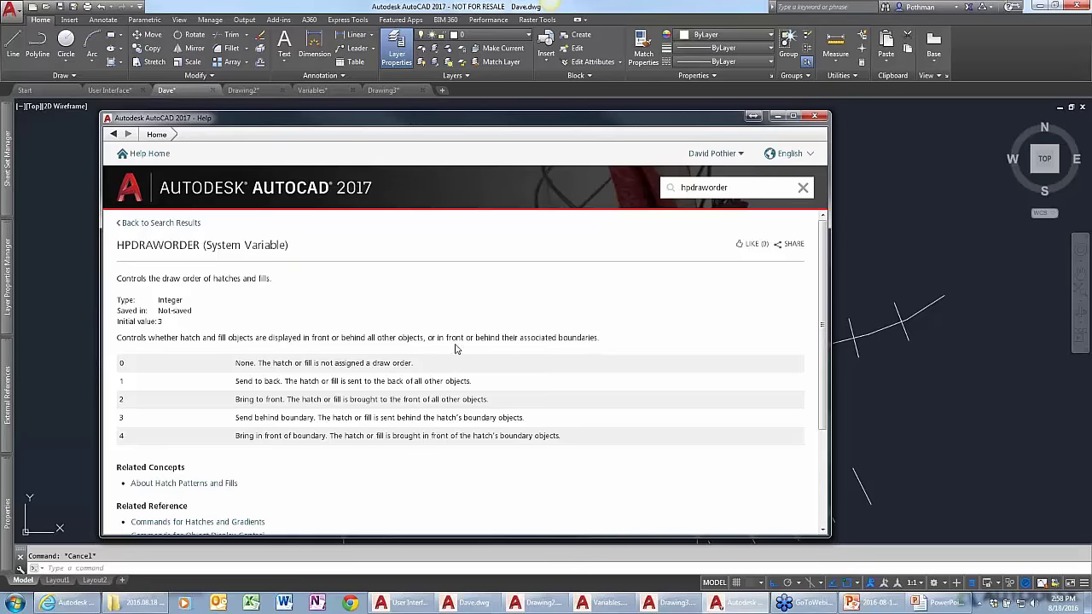
{"action": "left_click", "coordinate": [814, 116]}
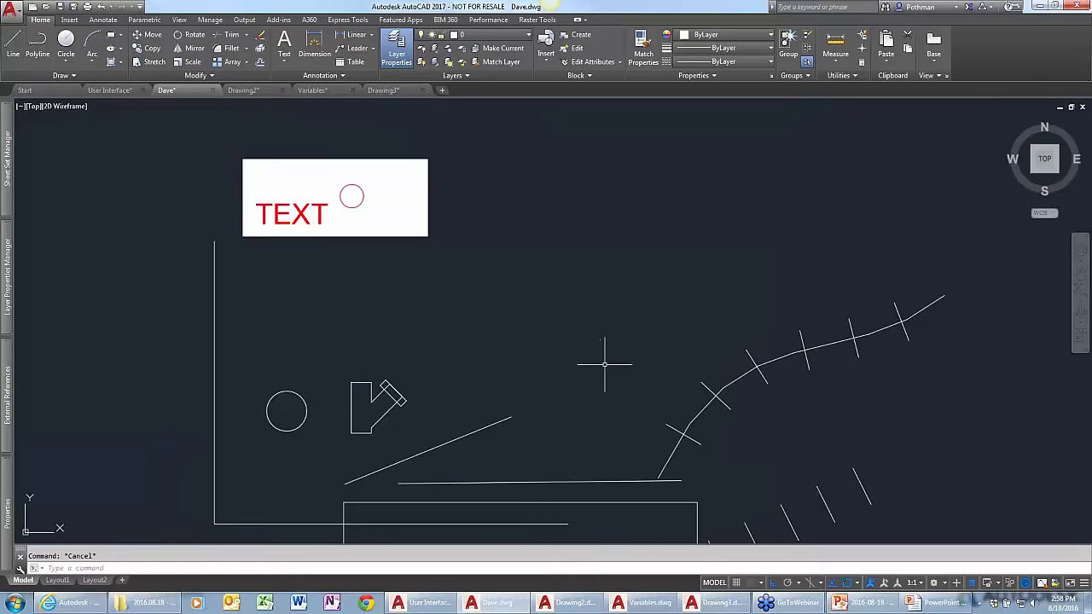
In the User Interface drawing, search the Help for quick select, view the Quick Select Dialog Box topic and close the Help.
{"action": "left_click", "coordinate": [109, 89]}
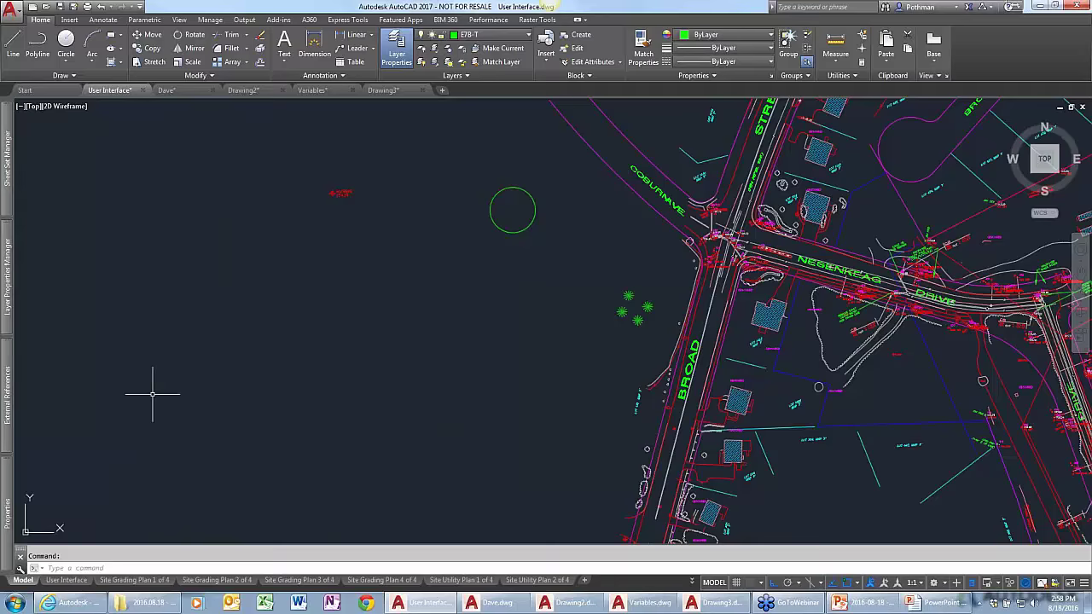
{"action": "key", "text": "F1"}
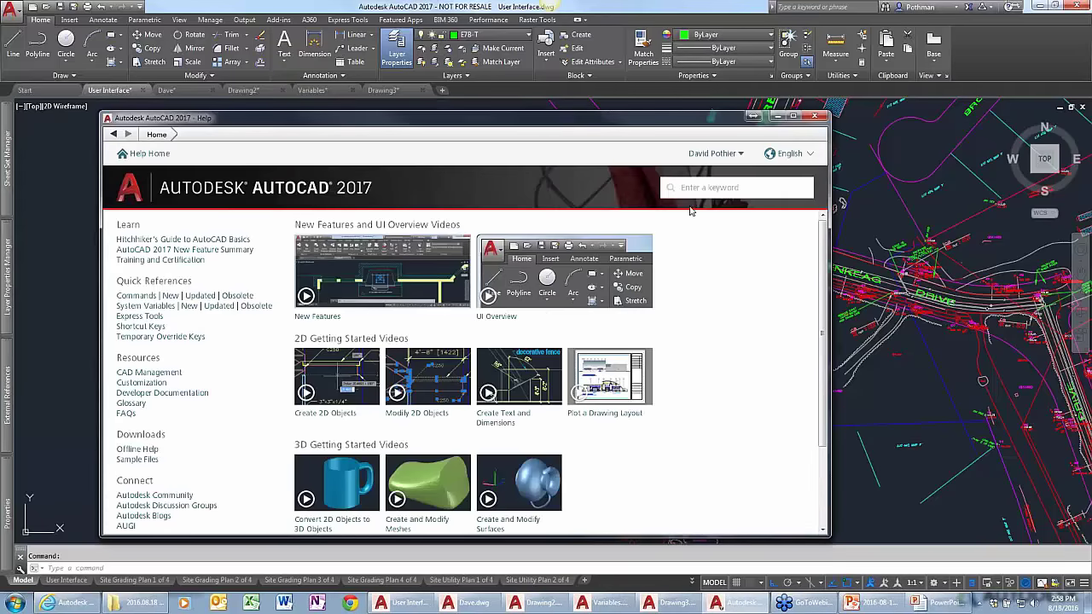
{"action": "type", "text": "quick select"}
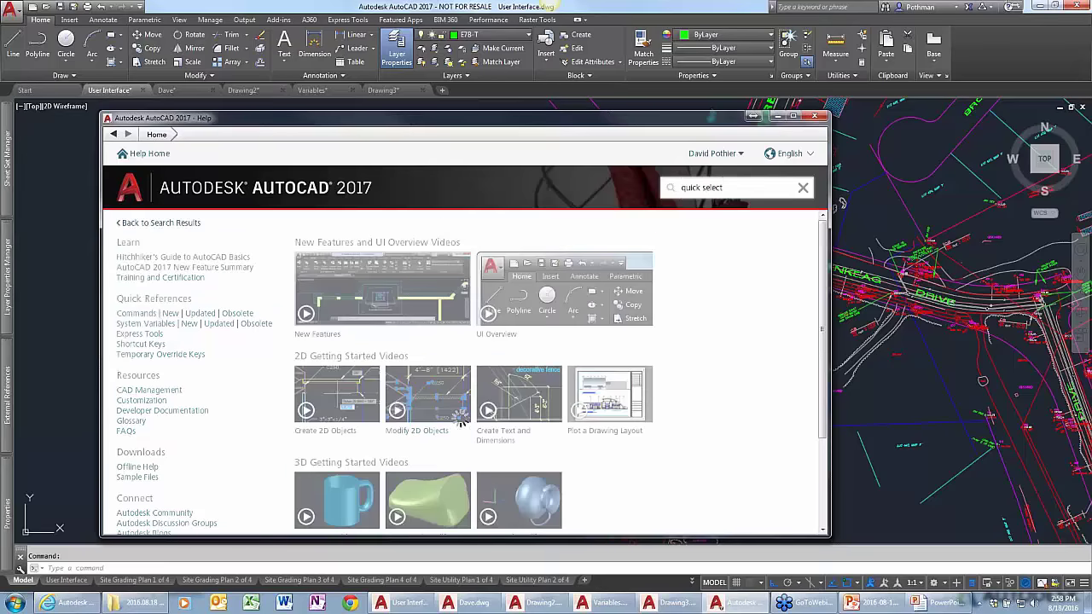
{"action": "key", "text": "Return"}
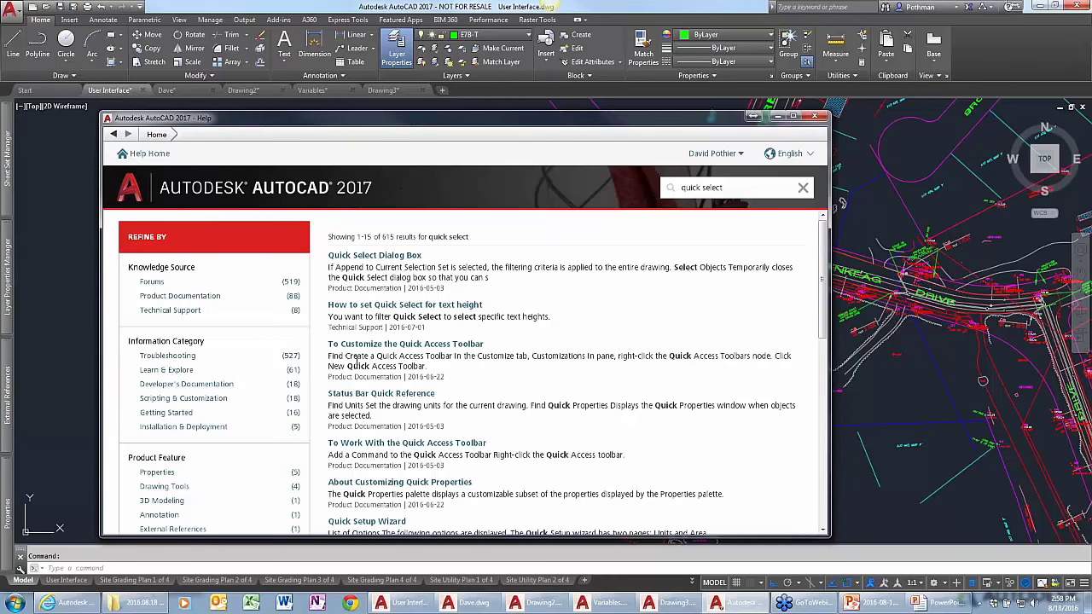
{"action": "scroll", "coordinate": [474, 372], "scroll_direction": "down", "scroll_amount": 3}
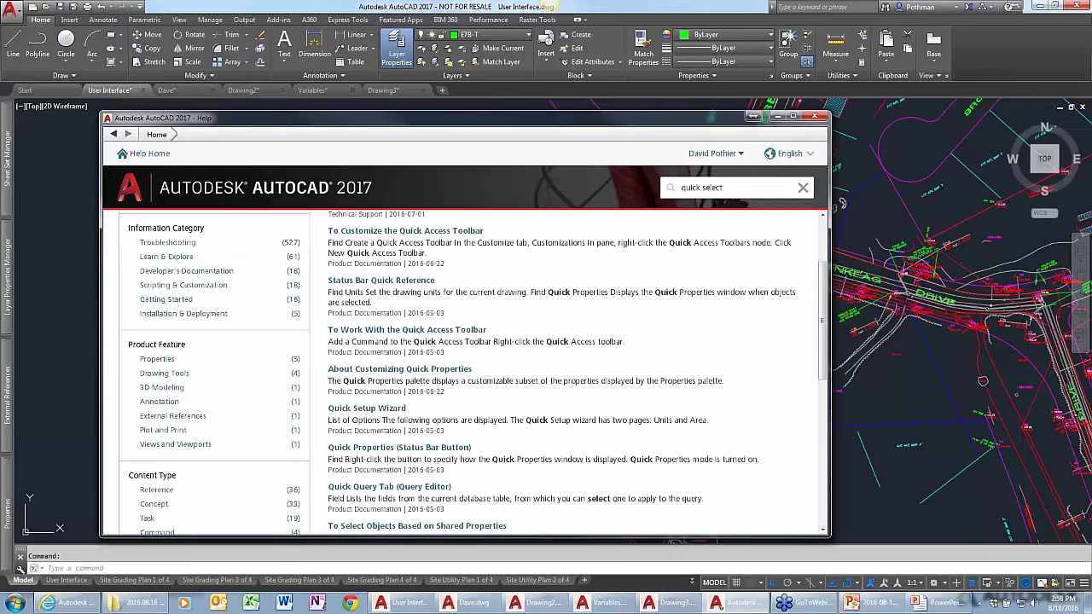
{"action": "scroll", "coordinate": [397, 398], "scroll_direction": "up", "scroll_amount": 3}
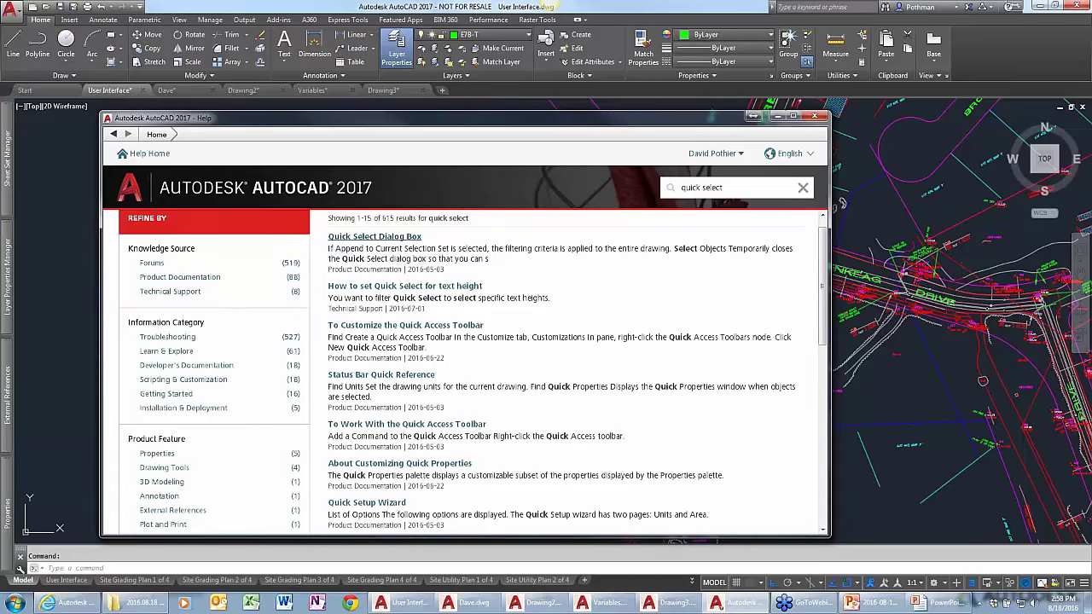
{"action": "left_click", "coordinate": [402, 240]}
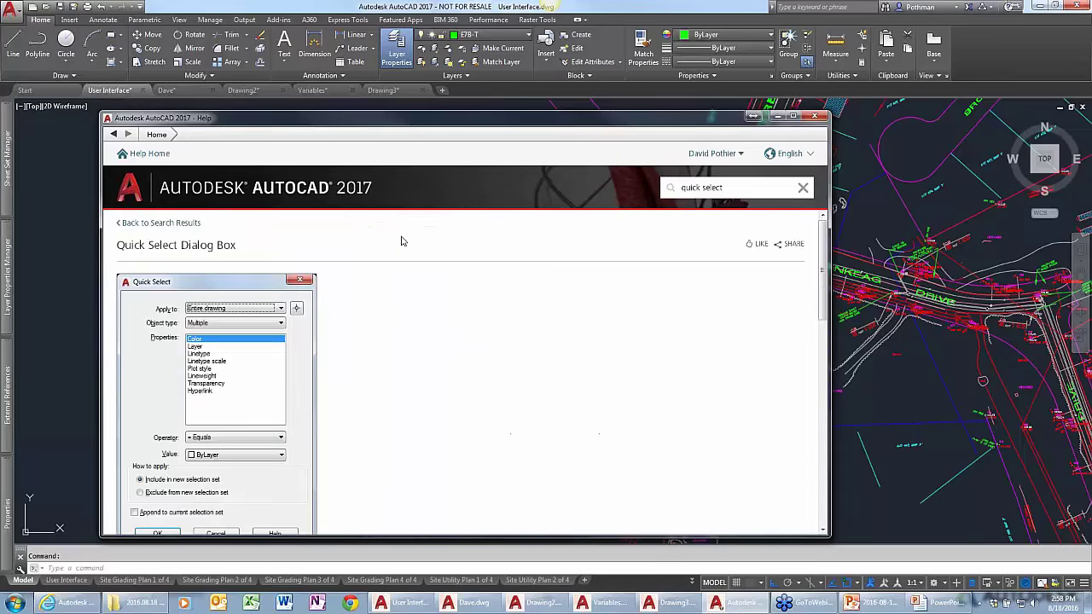
{"action": "left_click", "coordinate": [815, 116]}
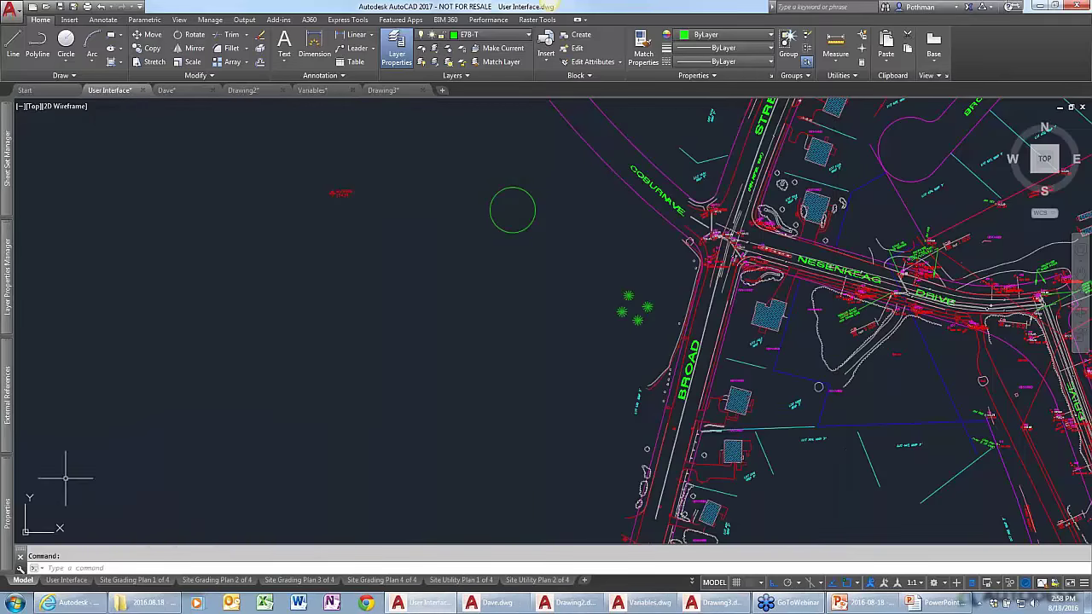
Select the green circle and look for Quick Select among the commands offered with the circle selected.
{"action": "mouse_move", "coordinate": [8, 516]}
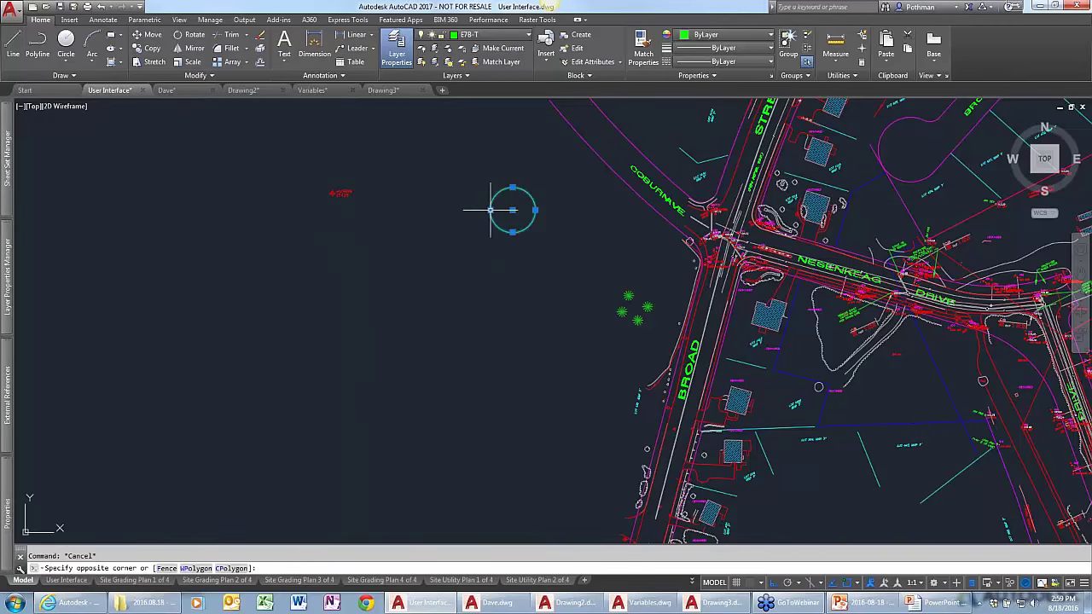
{"action": "left_click", "coordinate": [510, 209]}
{"action": "right_click", "coordinate": [479, 253]}
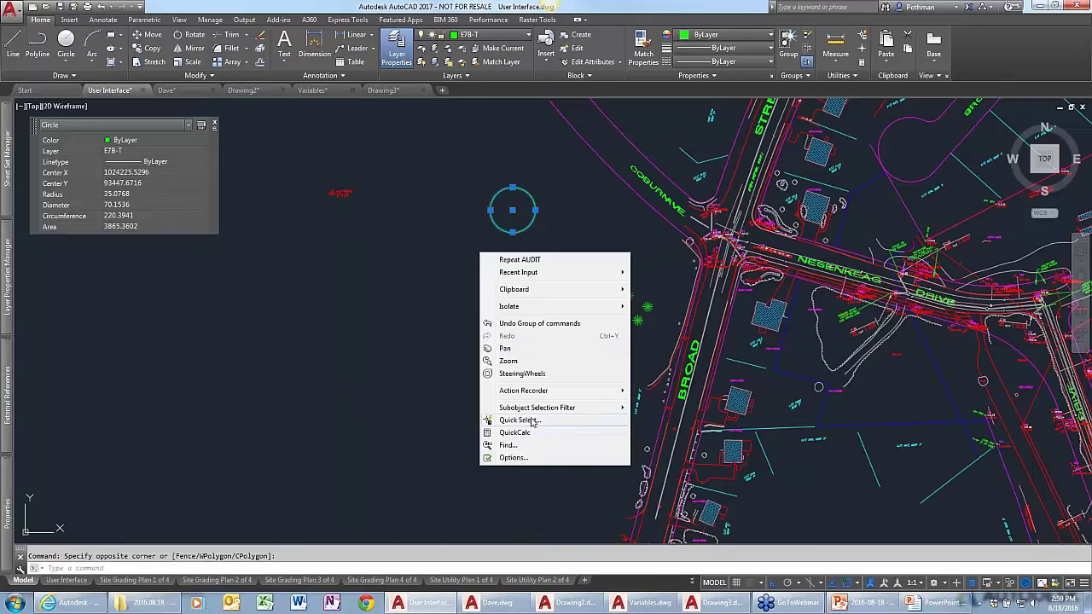
{"action": "key", "text": "Escape"}
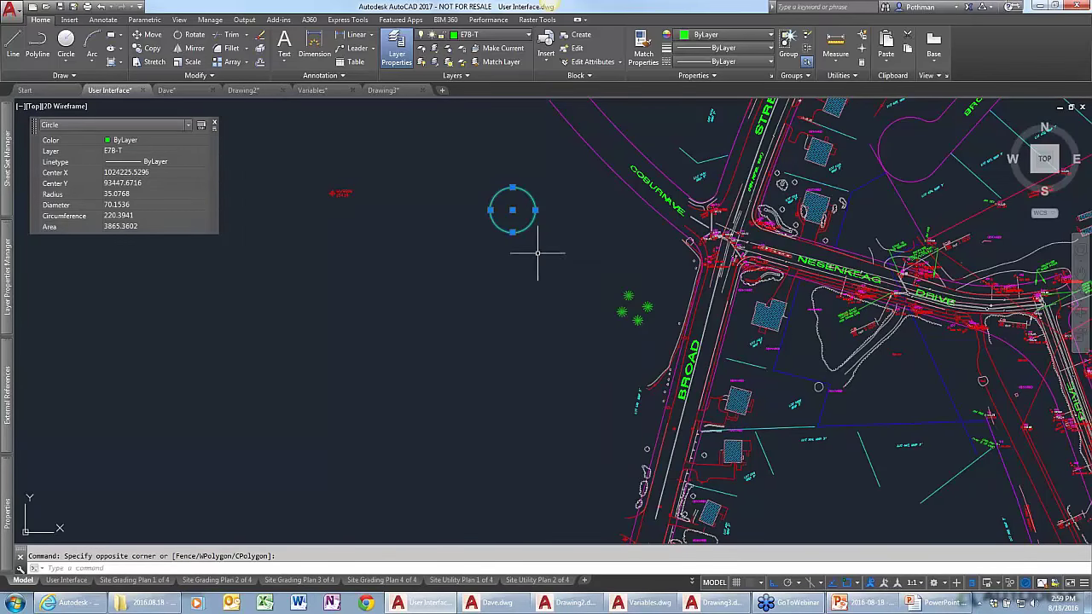
{"action": "key", "text": "Escape"}
{"action": "left_click", "coordinate": [526, 226]}
{"action": "right_click", "coordinate": [518, 235]}
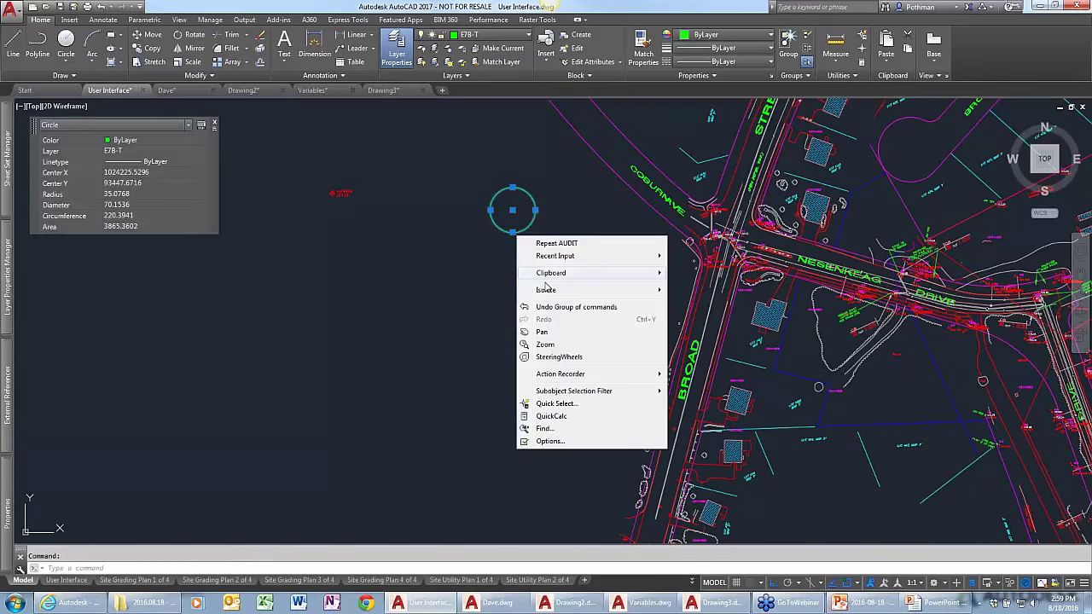
{"action": "key", "text": "Escape"}
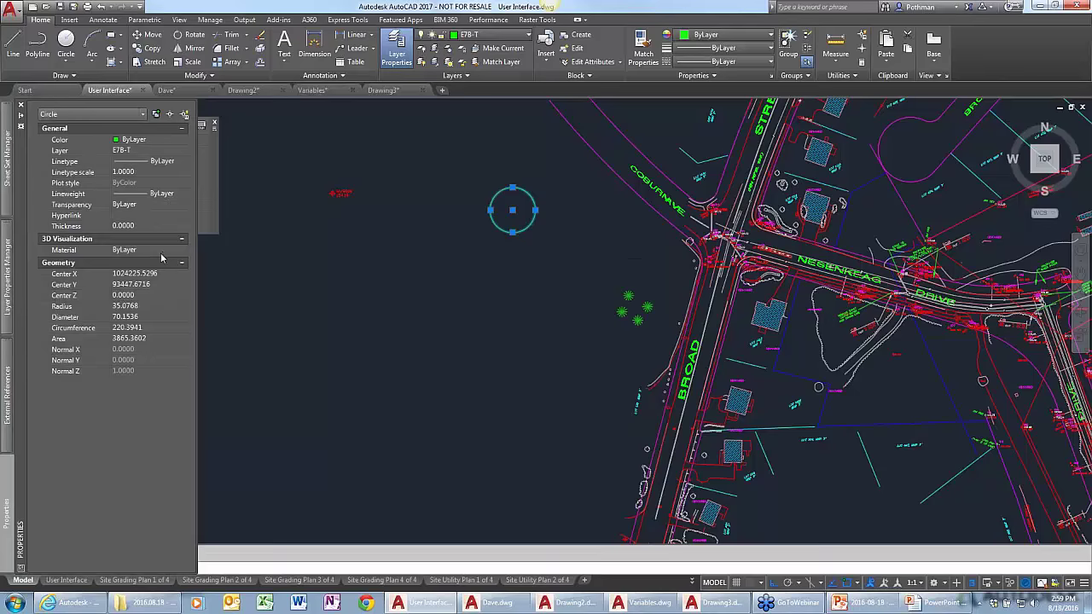
Open Quick Select for the entire drawing, review the available object types and cancel without applying a filter.
{"action": "left_click", "coordinate": [185, 114]}
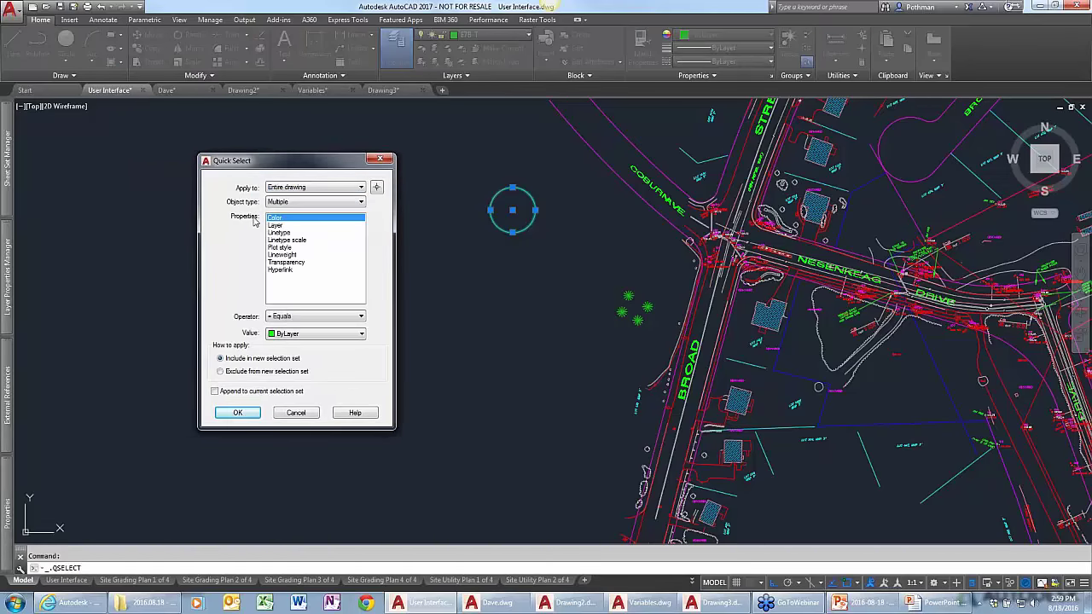
{"action": "left_click", "coordinate": [295, 203]}
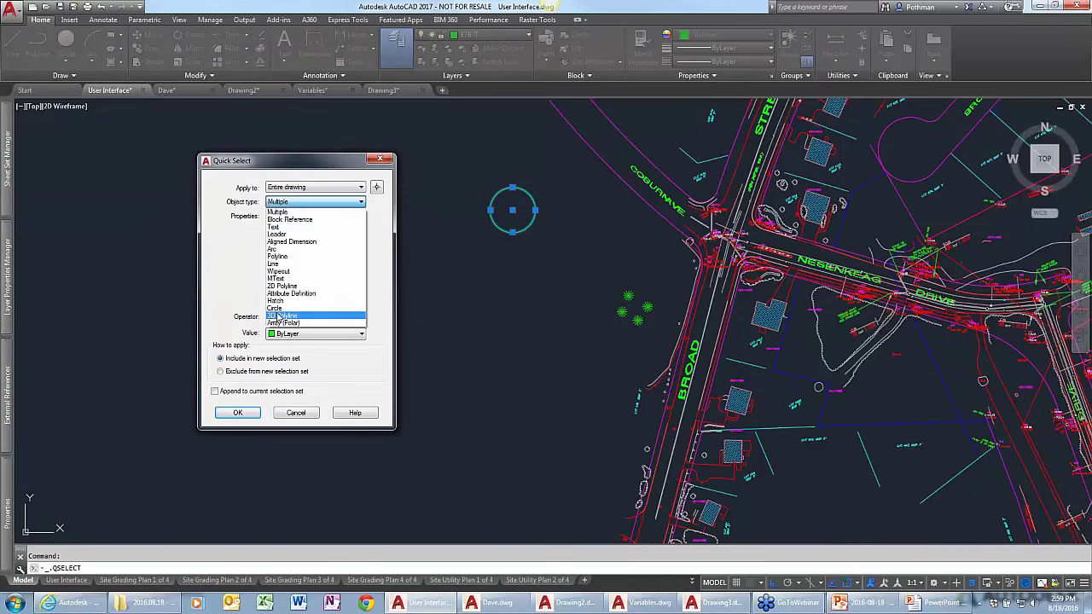
{"action": "left_click", "coordinate": [283, 209]}
{"action": "key", "text": "Escape"}
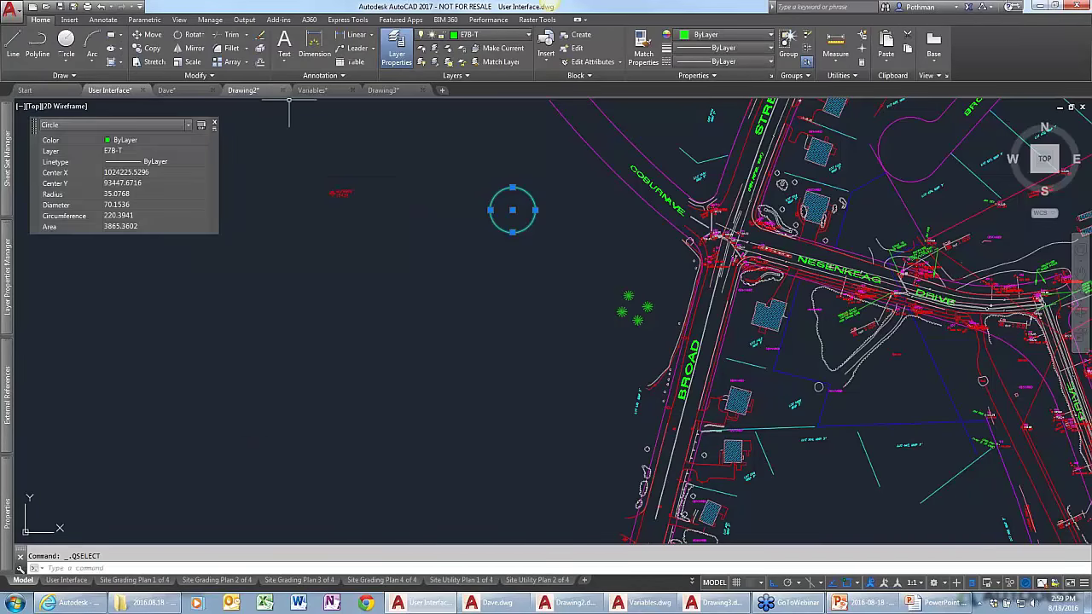
In the Dave drawing, use Quick Select to select all Line objects with color ByLayer, inspect them and clear the selection.
{"action": "left_click", "coordinate": [186, 91]}
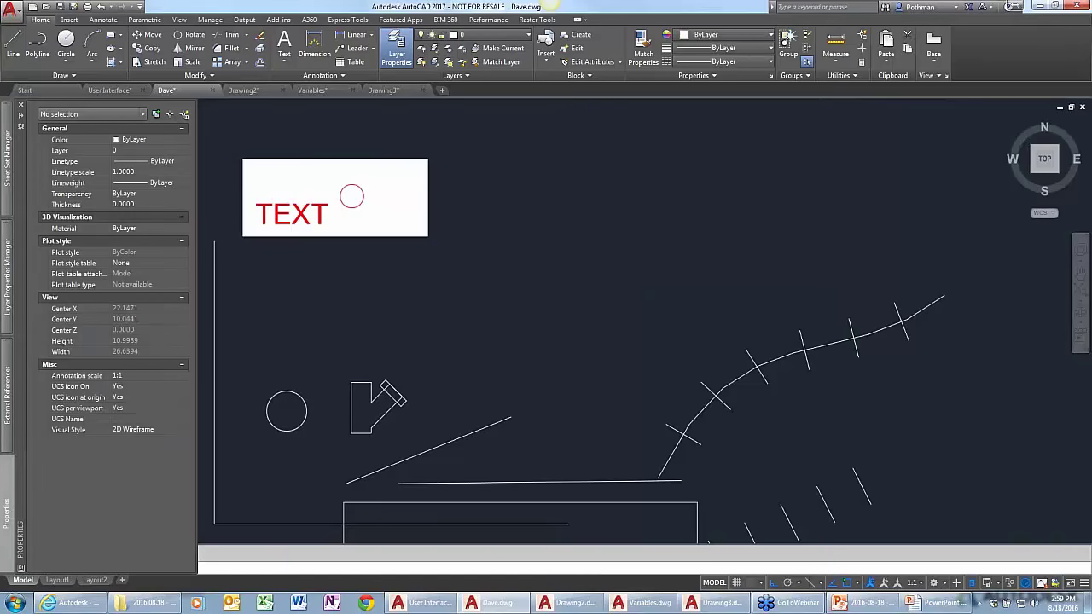
{"action": "left_click", "coordinate": [185, 114]}
{"action": "left_click", "coordinate": [244, 217]}
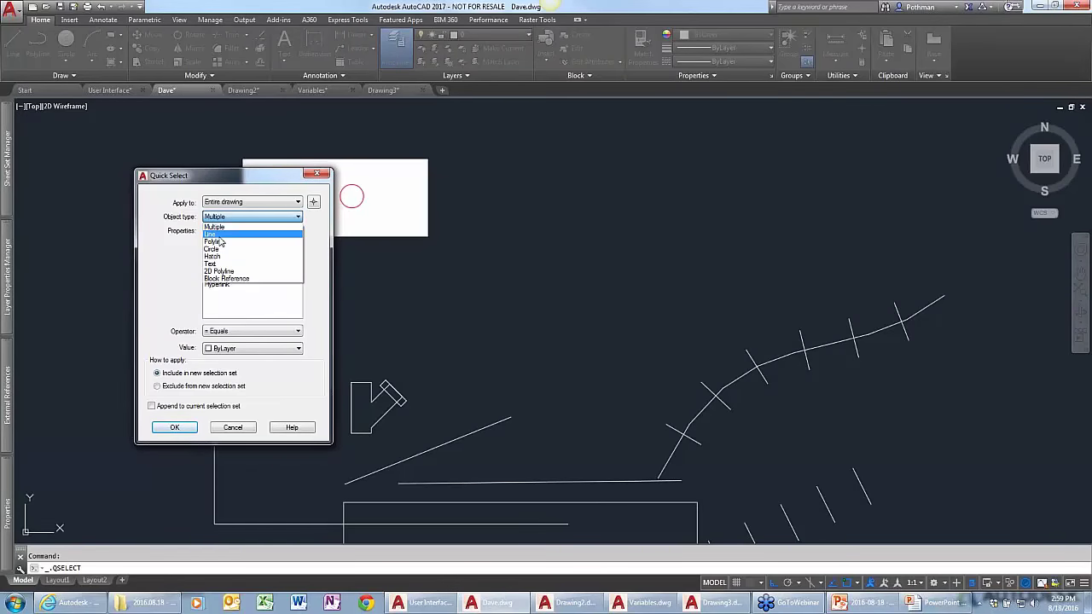
{"action": "left_click", "coordinate": [217, 236]}
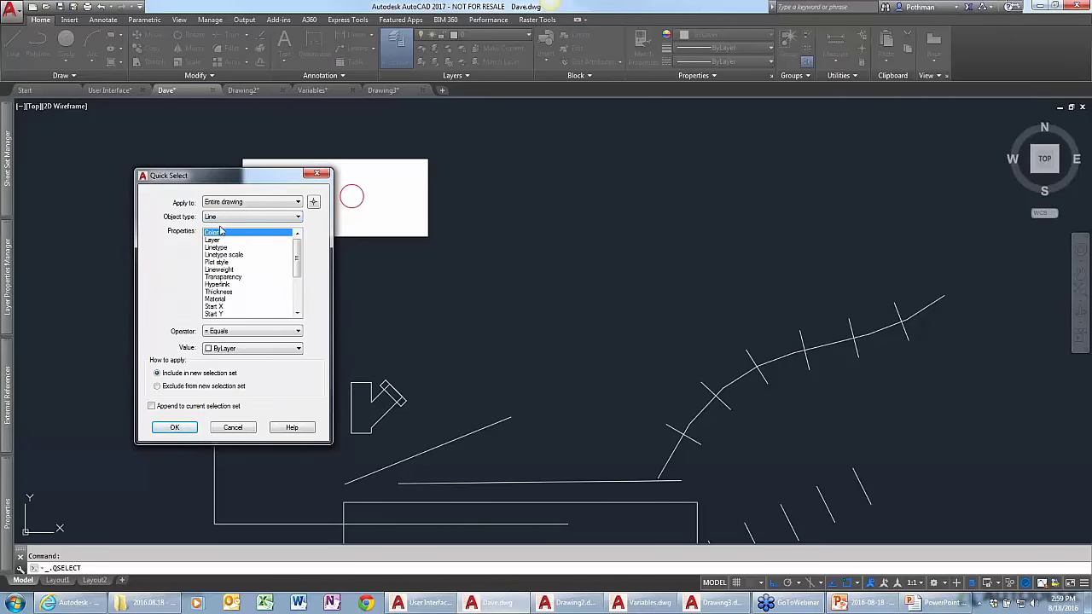
{"action": "left_click", "coordinate": [180, 430]}
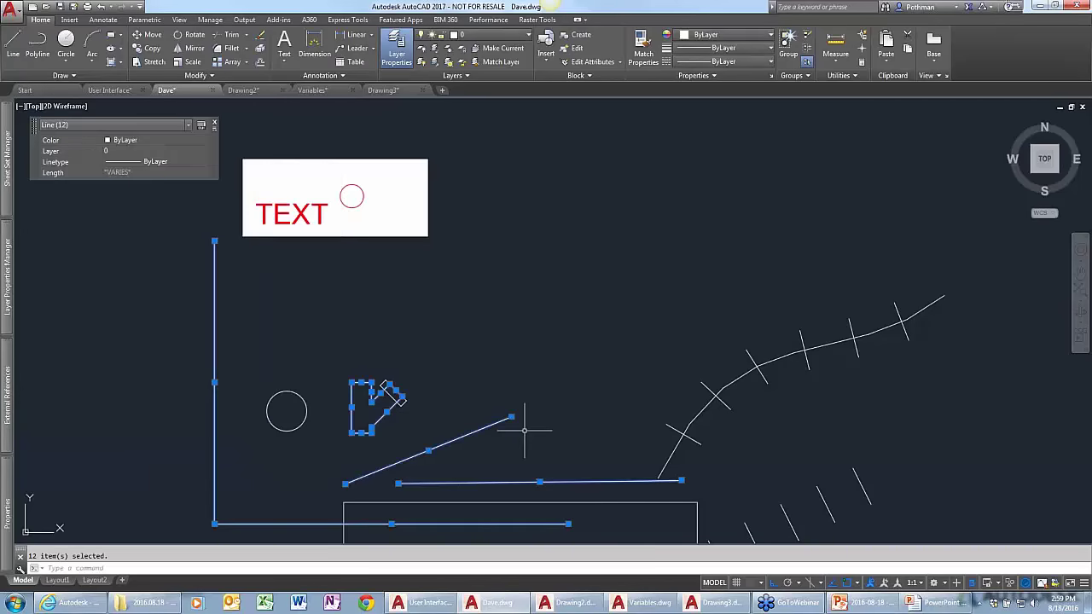
{"action": "middle_click_drag", "start_coordinate": [524, 434], "coordinate": [443, 295]}
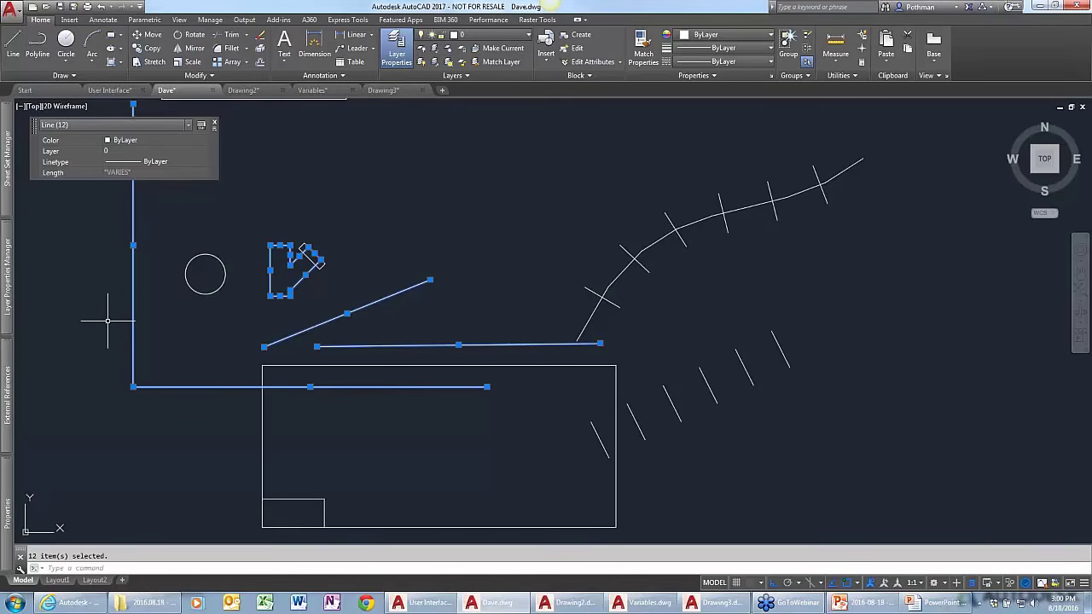
{"action": "mouse_move", "coordinate": [6, 154]}
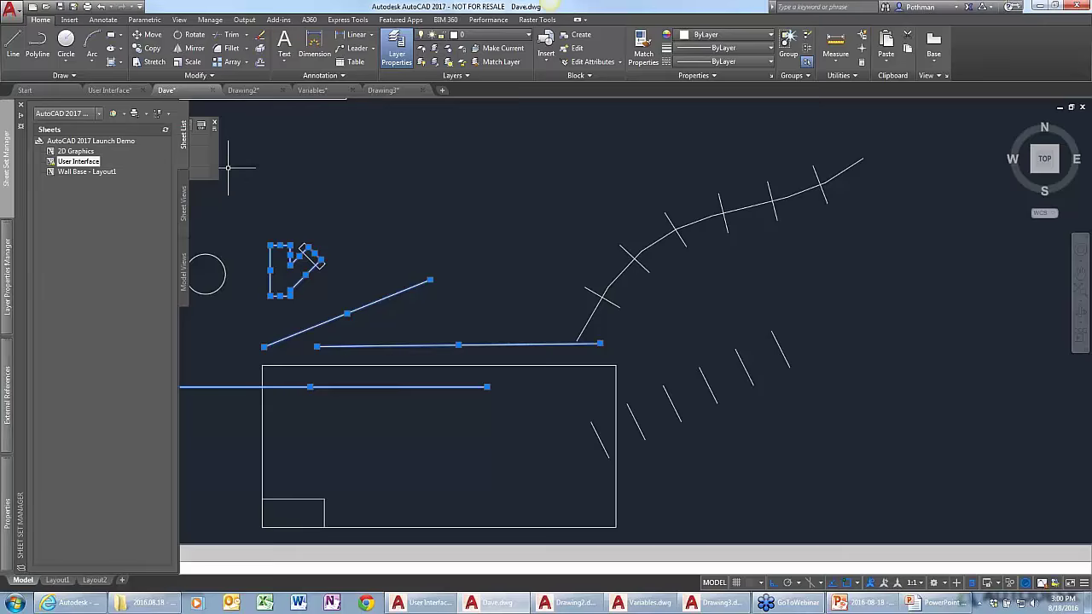
{"action": "key", "text": "ctrl+4"}
{"action": "key", "text": "Escape"}
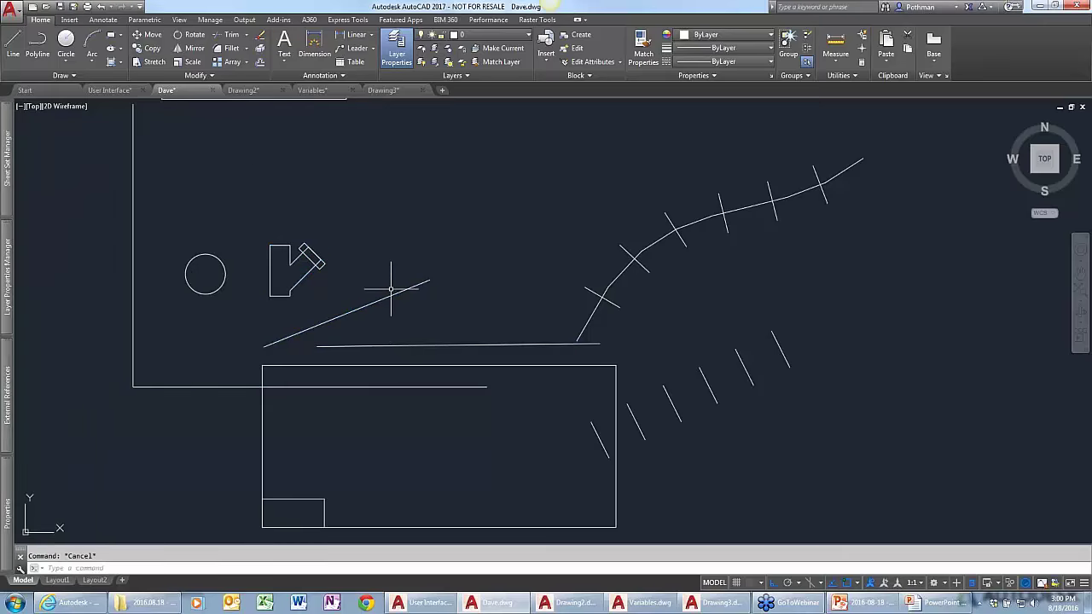
Change the color of the diagonal line above the large rectangle to Red and deselect it.
{"action": "left_click", "coordinate": [388, 295]}
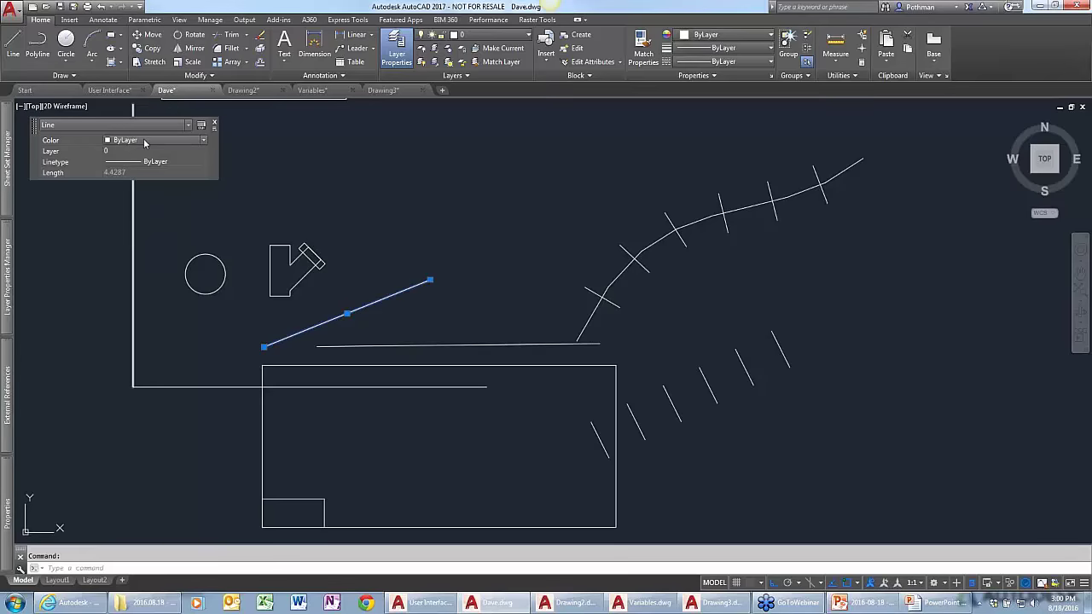
{"action": "left_click", "coordinate": [144, 141]}
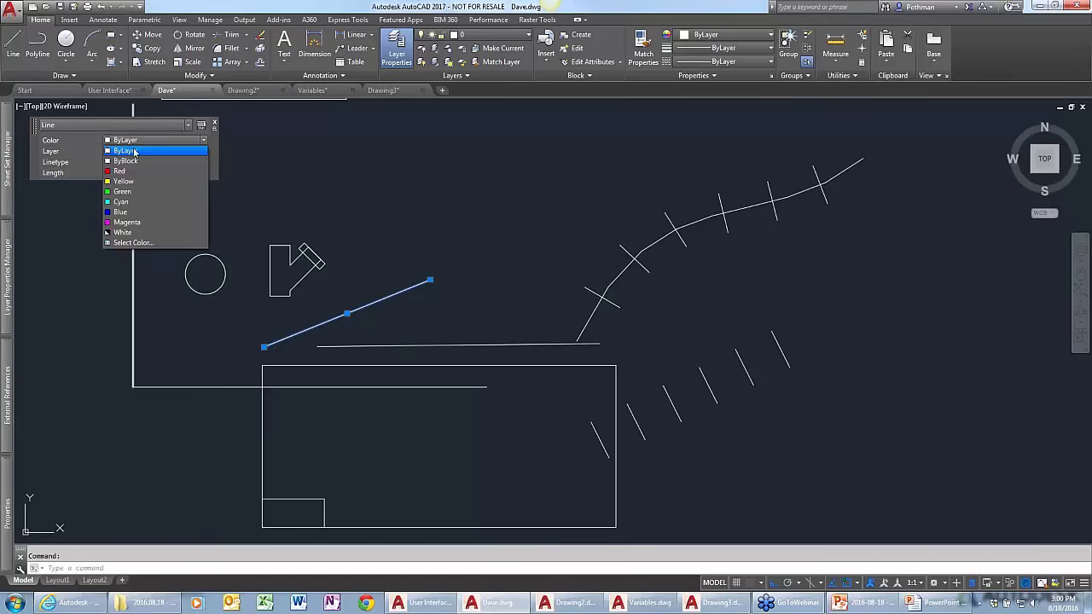
{"action": "left_click", "coordinate": [121, 171]}
{"action": "key", "text": "Escape"}
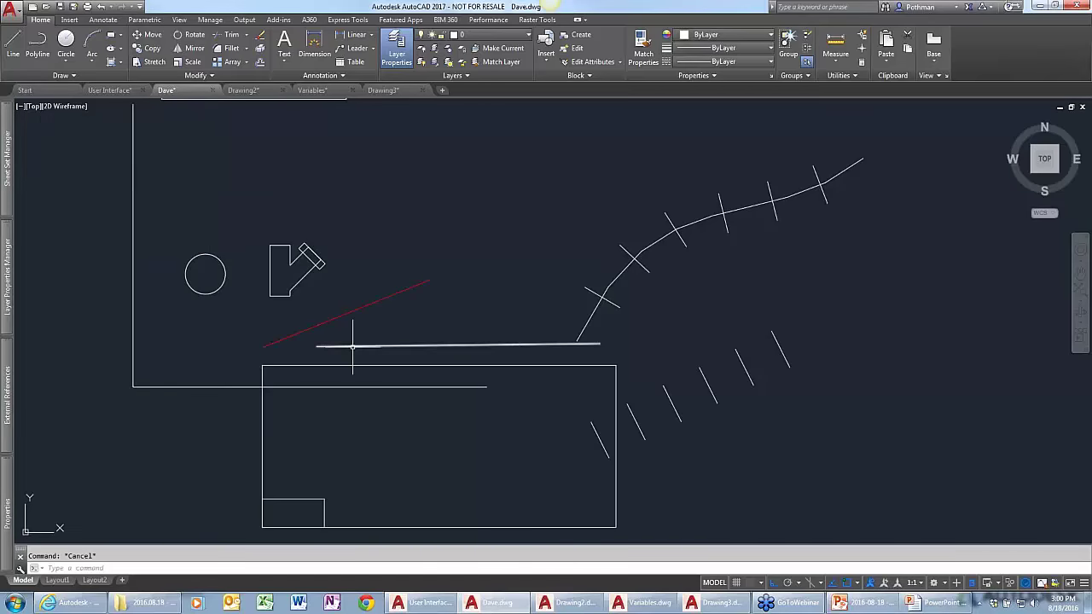
Run Quick Select on the entire drawing for Line objects with color equal to ByLayer, check which lines are picked and clear the selection.
{"action": "mouse_move", "coordinate": [8, 506]}
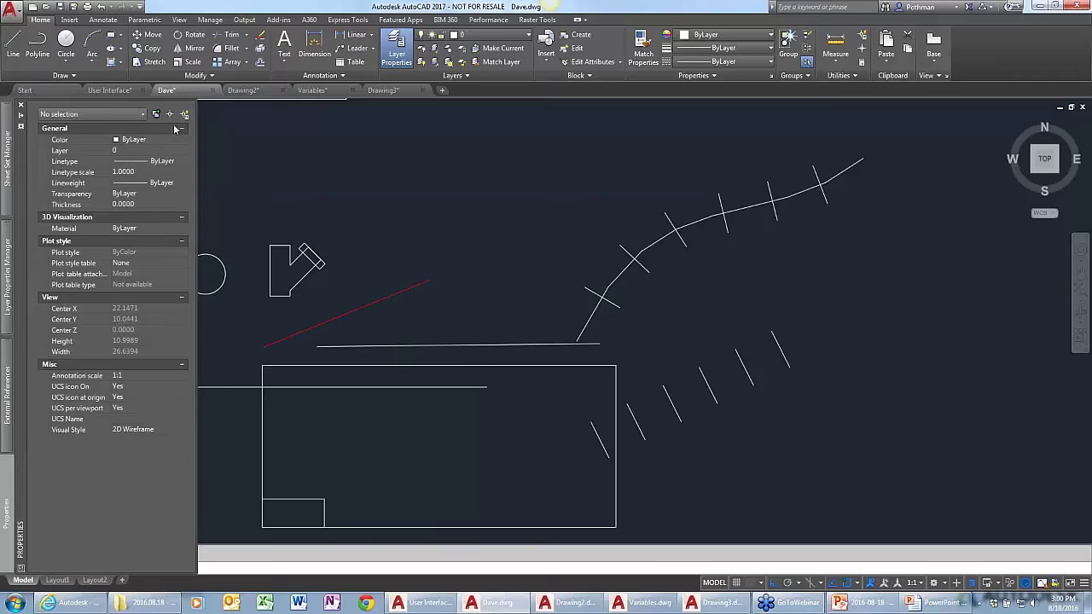
{"action": "left_click", "coordinate": [184, 113]}
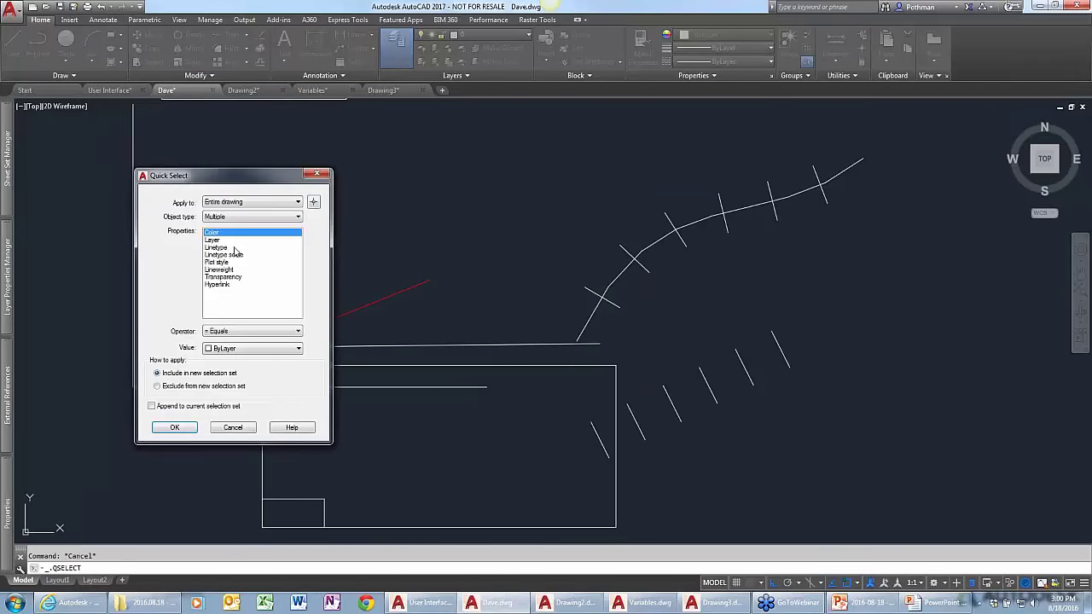
{"action": "left_click", "coordinate": [252, 217]}
{"action": "left_click", "coordinate": [227, 234]}
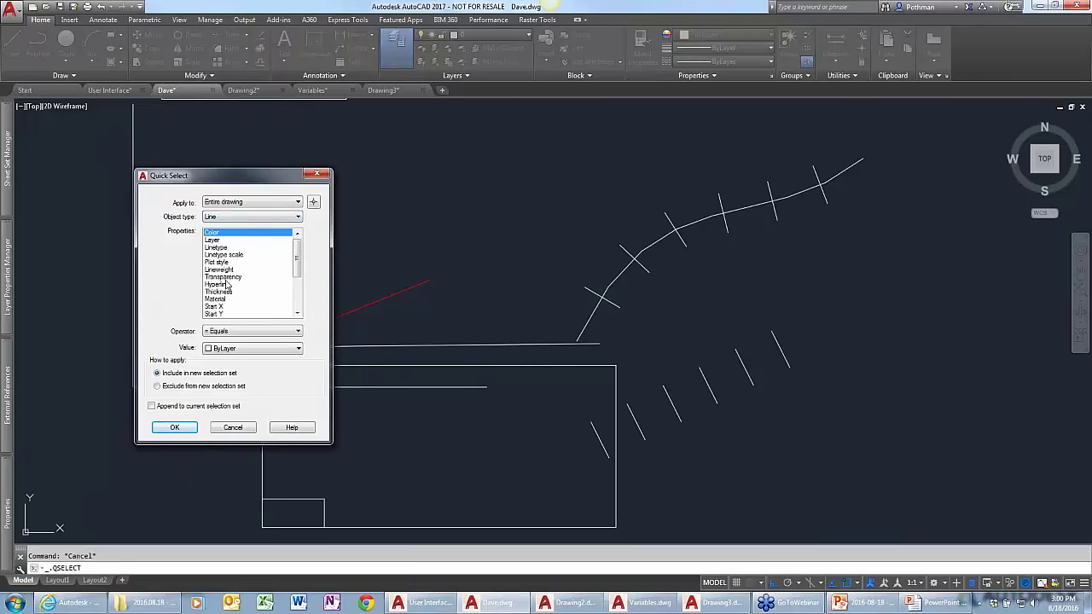
{"action": "left_click", "coordinate": [182, 428]}
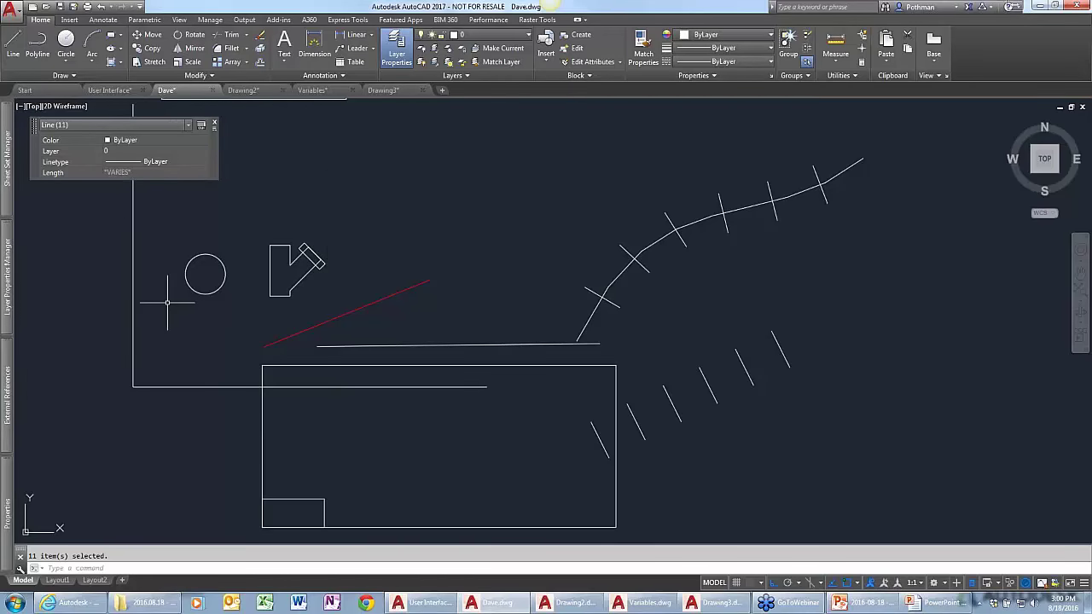
{"action": "key", "text": "Escape"}
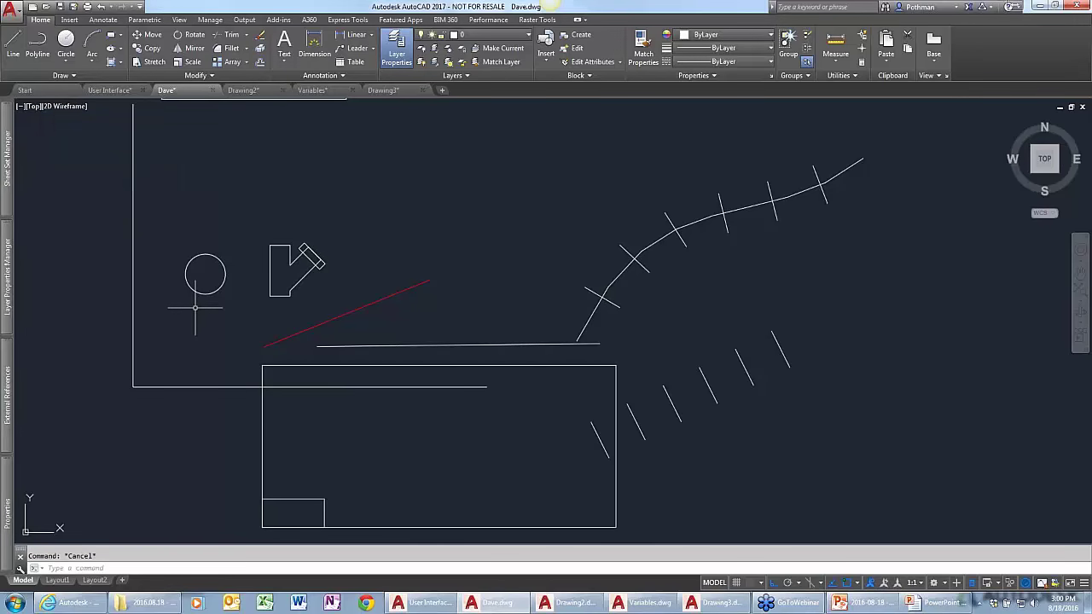